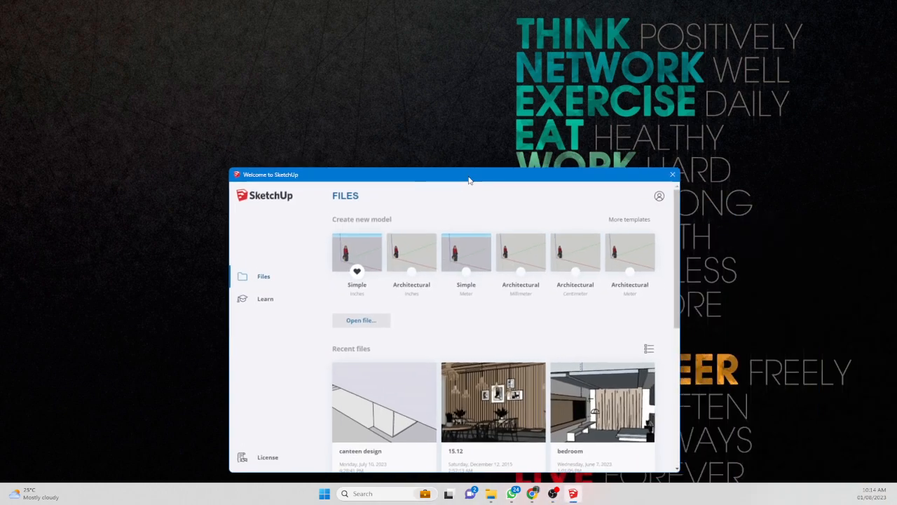
# Open the SketchUp Forum from the welcome window's learning resources and look through the community's latest topics.
pyautogui.moveTo(470, 180)
pyautogui.mouseDown()
pyautogui.moveTo(448, 107)
pyautogui.moveTo(413, 72)
pyautogui.mouseUp()
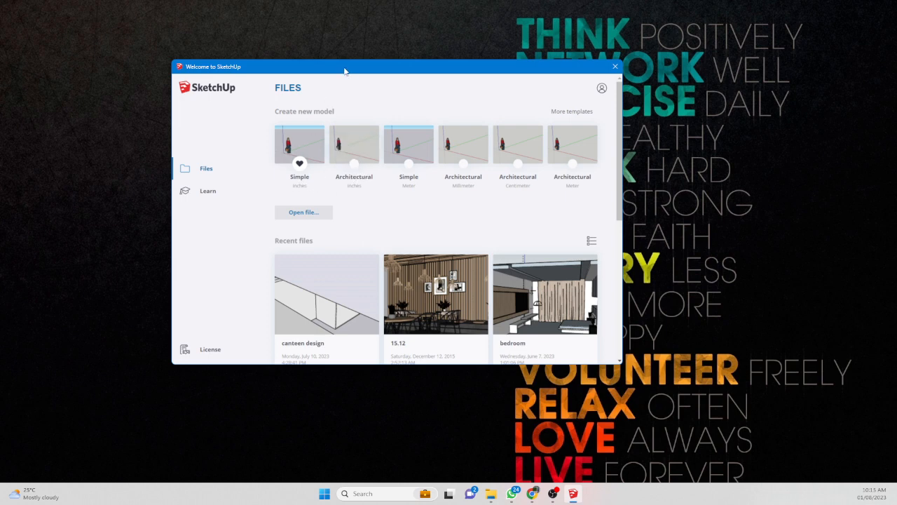
pyautogui.moveTo(352, 71); pyautogui.dragTo(376, 69)
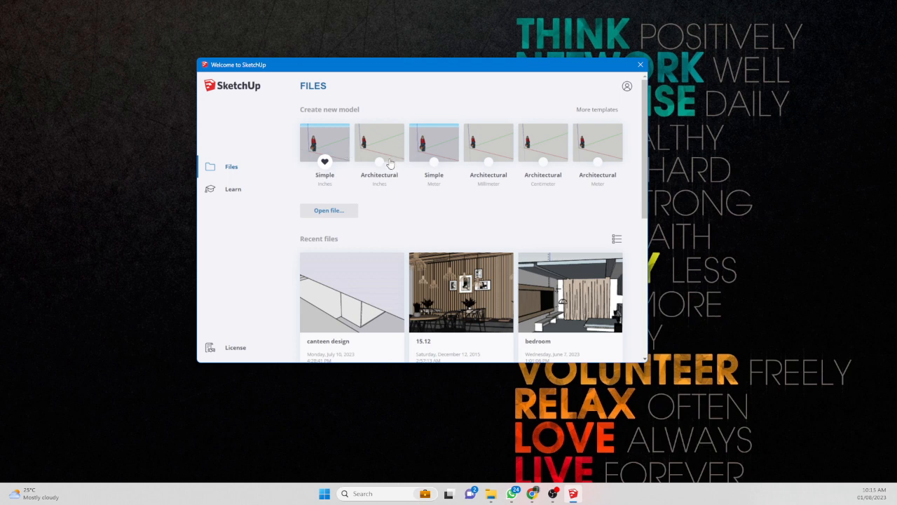
pyautogui.click(232, 190)
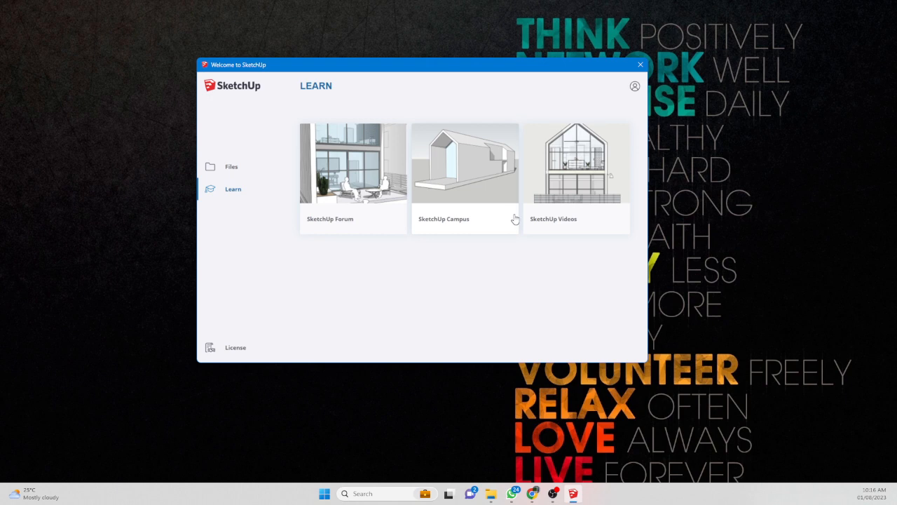
pyautogui.click(387, 171)
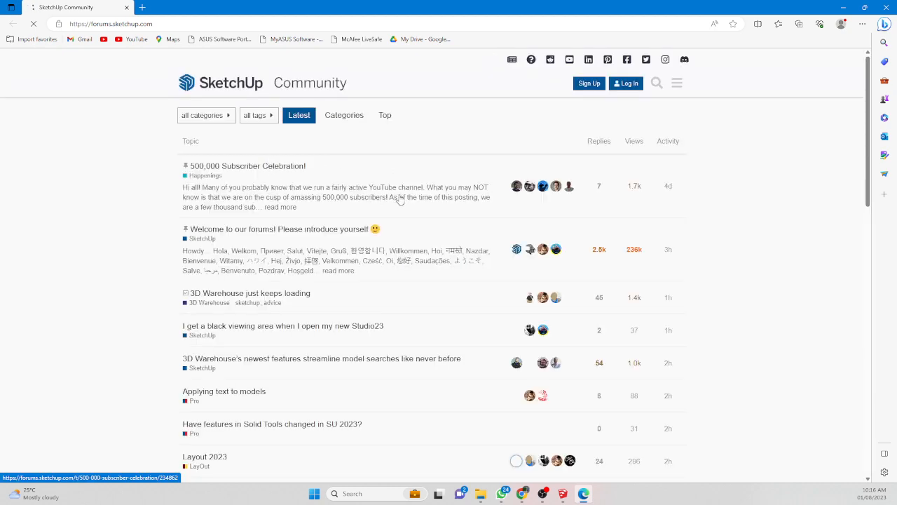
pyautogui.scroll(-5, 414, 214)
pyautogui.scroll(5, 414, 213)
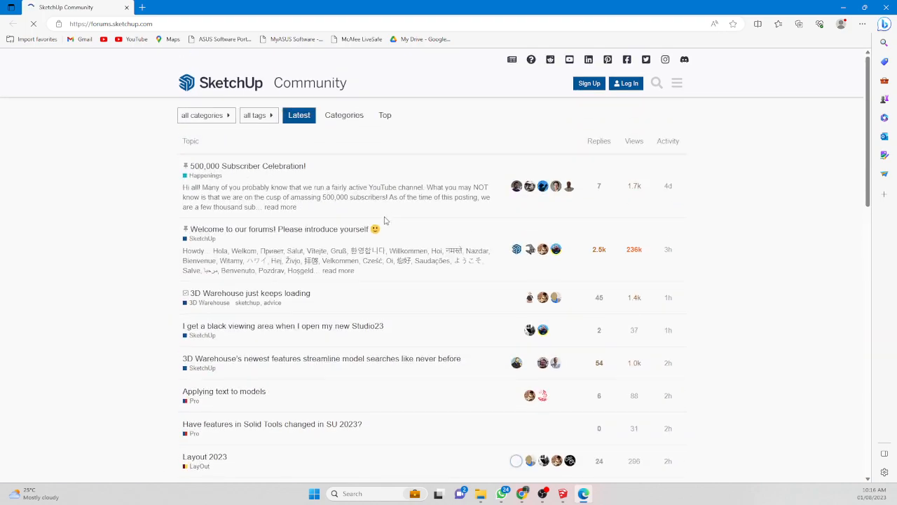
pyautogui.scroll(-1, 381, 213)
pyautogui.scroll(-10, 383, 209)
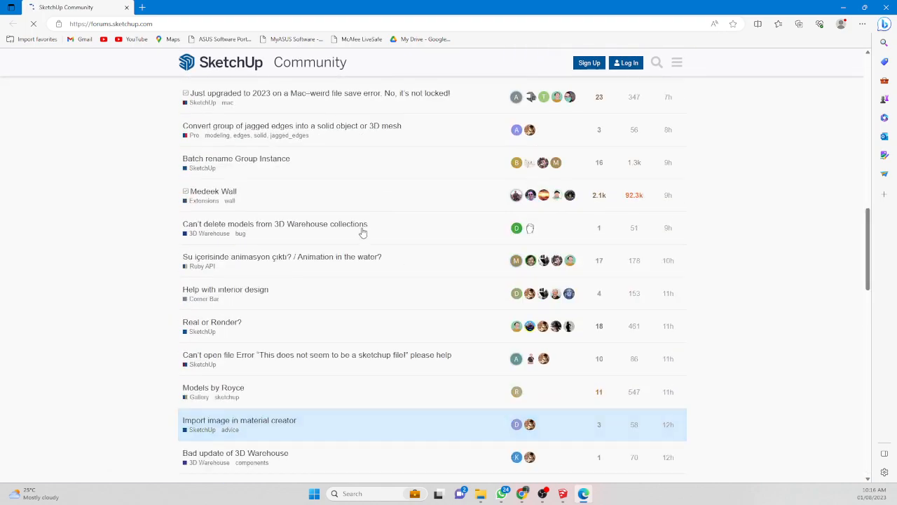
pyautogui.scroll(-10, 515, 174)
pyautogui.scroll(5, 515, 174)
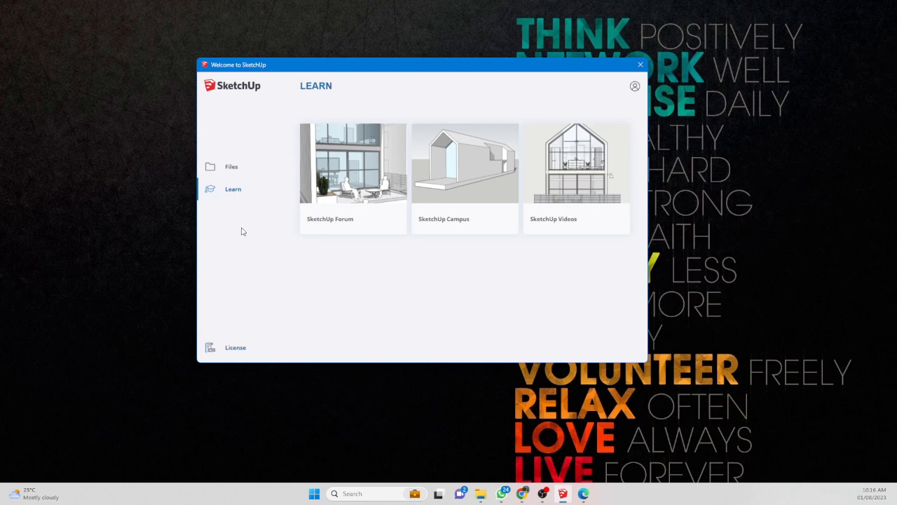
# Return to the welcome window's Files page and create a new model from the Architectural Inches template.
pyautogui.click(234, 170)
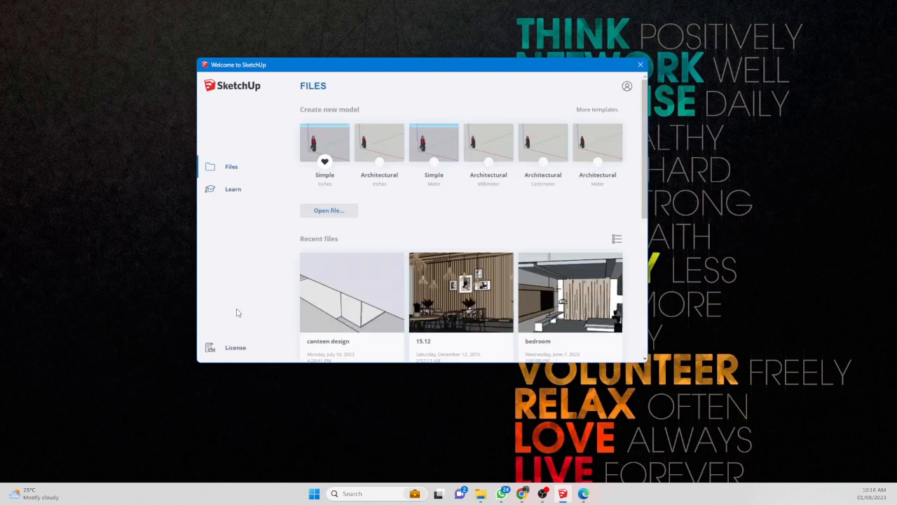
pyautogui.click(328, 210)
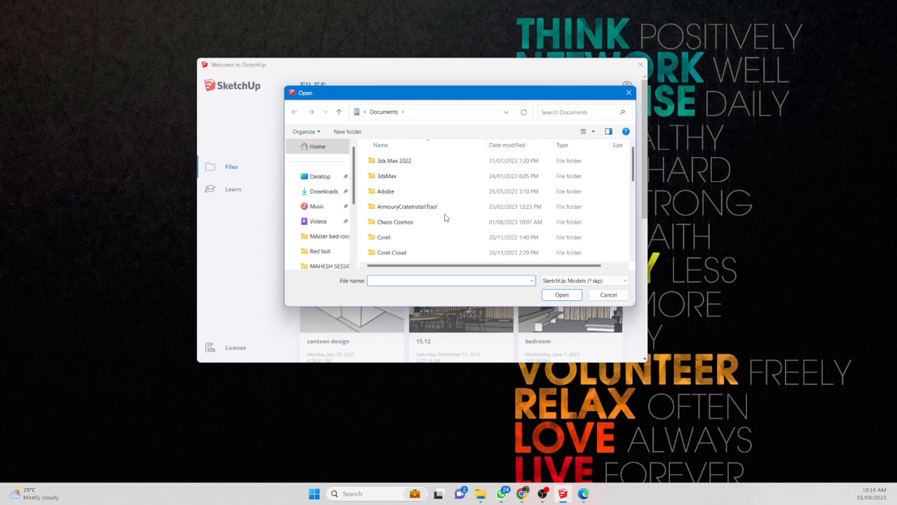
pyautogui.click(629, 92)
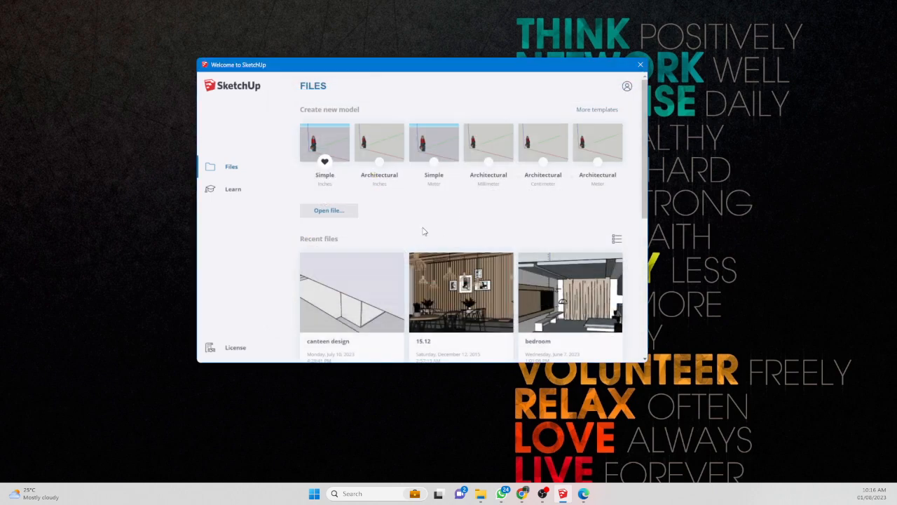
pyautogui.scroll(-4, 424, 231)
pyautogui.scroll(3, 346, 219)
pyautogui.click(387, 151)
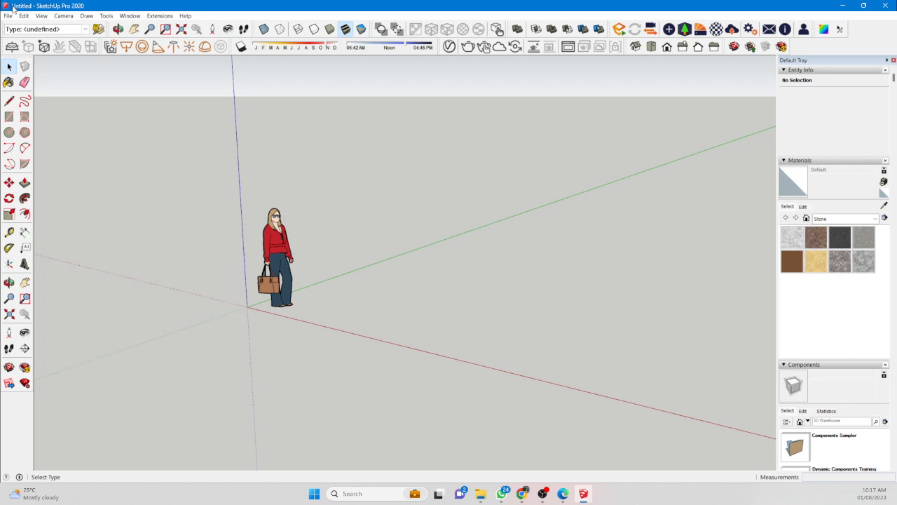
# Save the model in the Documents folder under the file name Cupboard.
pyautogui.hotkey('ctrl', 's')
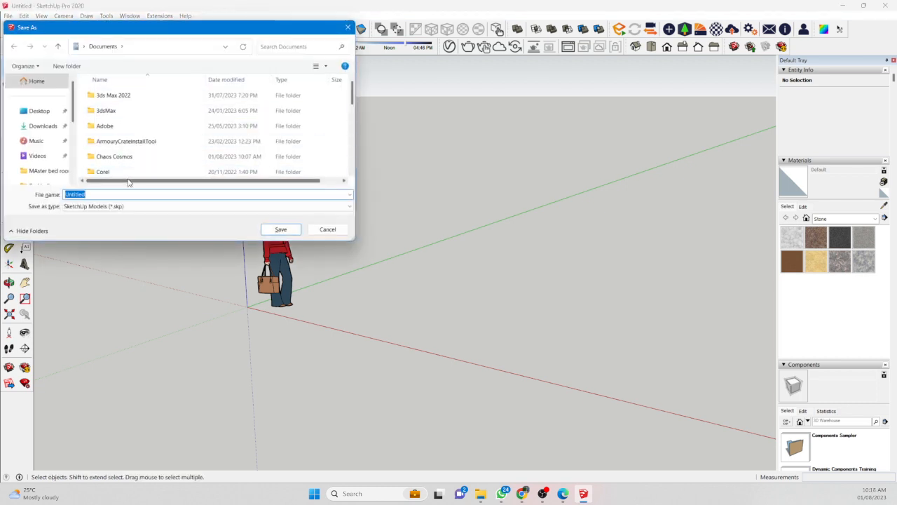
pyautogui.write('Cupboard')
pyautogui.press('Return')
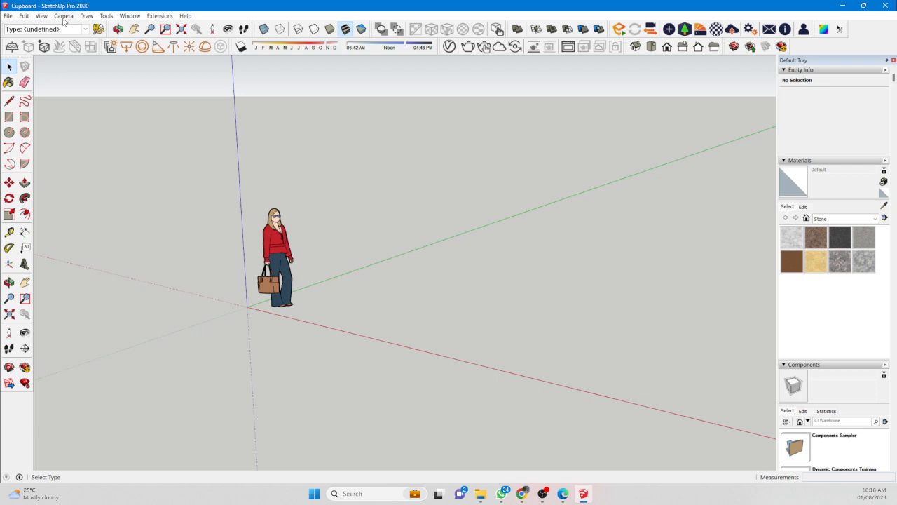
# Start a new blank model.
pyautogui.click(10, 18)
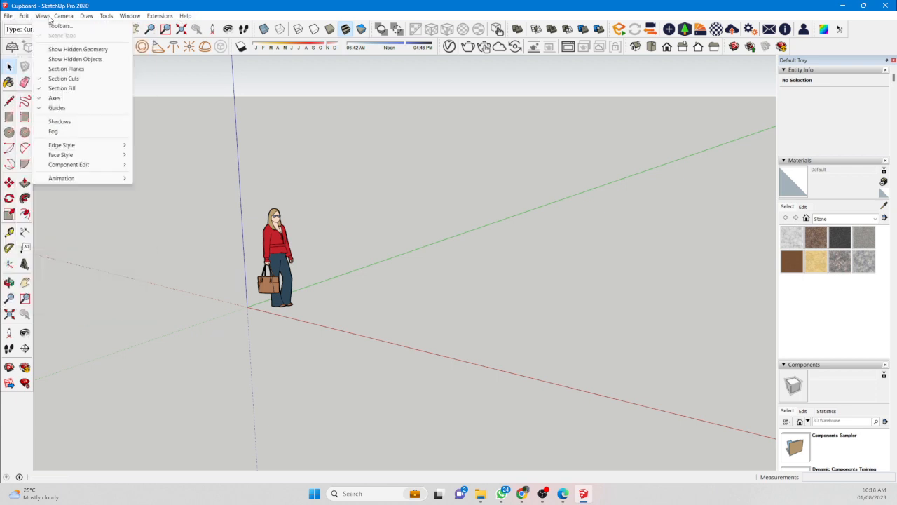
pyautogui.moveTo(90, 18)
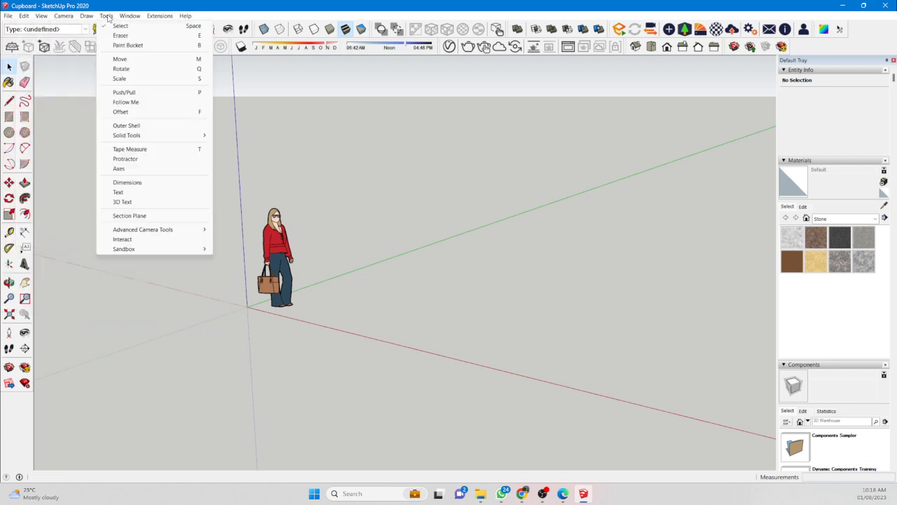
pyautogui.moveTo(157, 22)
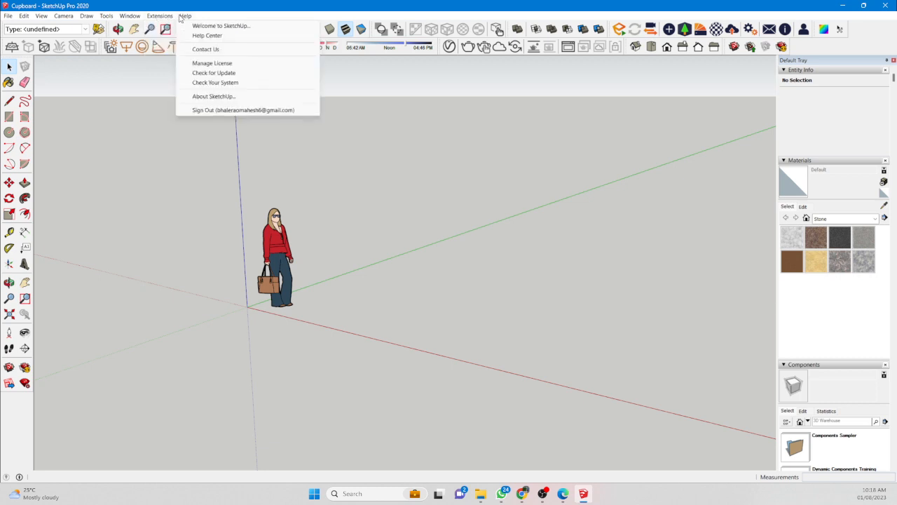
pyautogui.moveTo(14, 17)
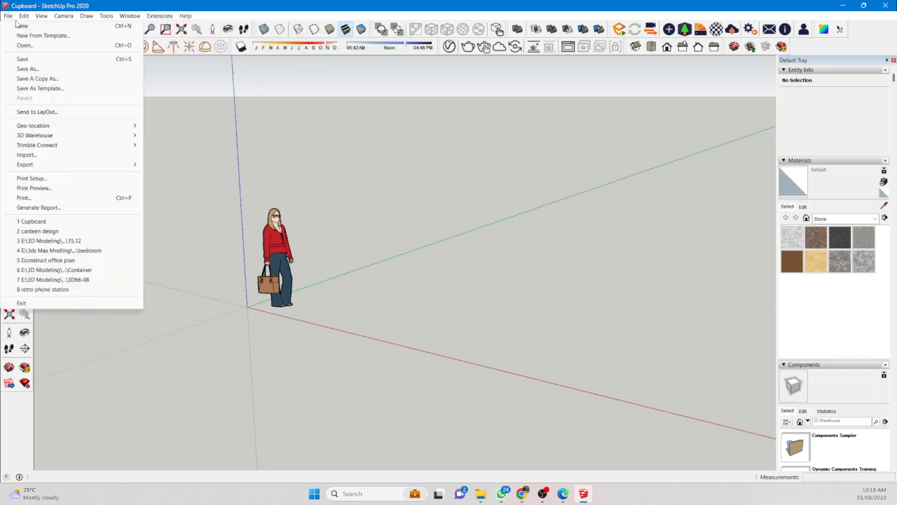
pyautogui.click(23, 26)
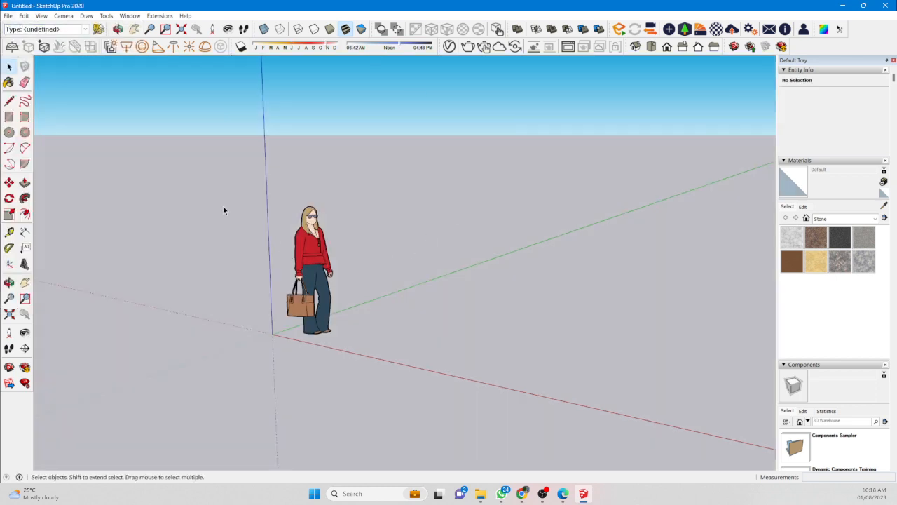
pyautogui.click(8, 16)
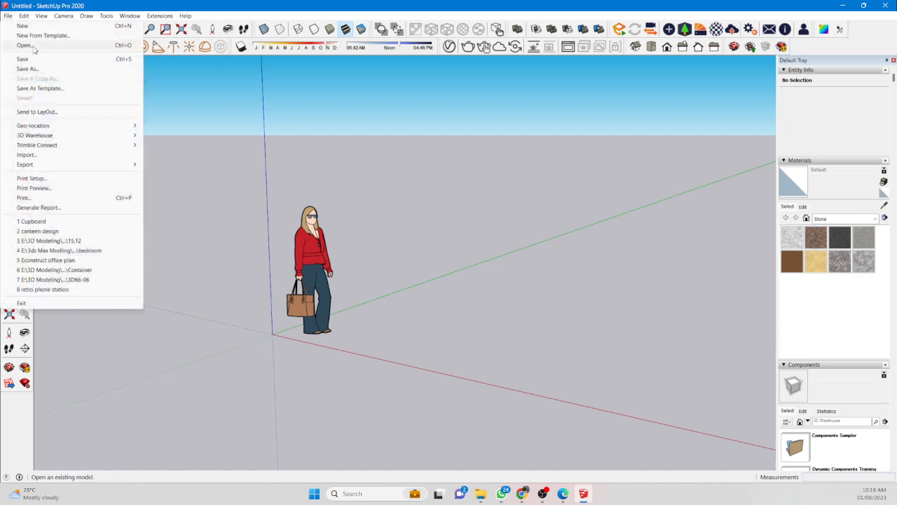
pyautogui.click(204, 63)
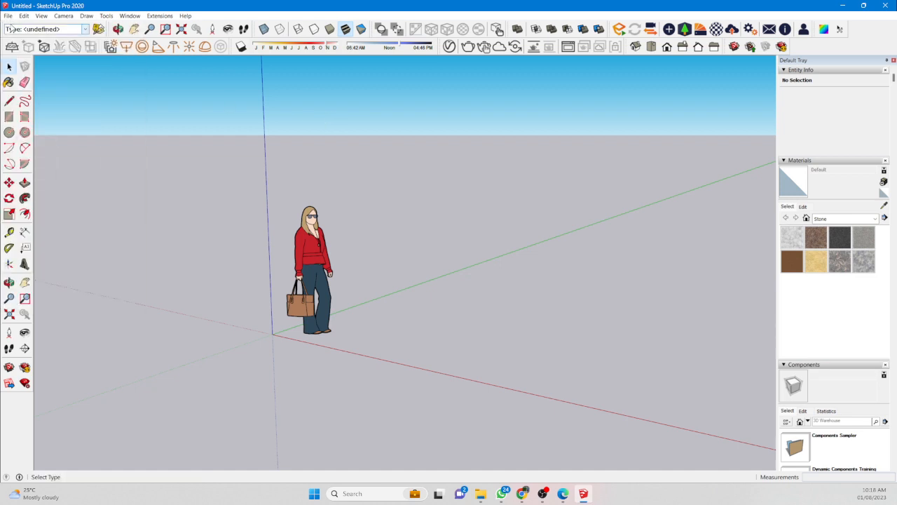
pyautogui.click(7, 15)
pyautogui.click(7, 15)
pyautogui.click(8, 15)
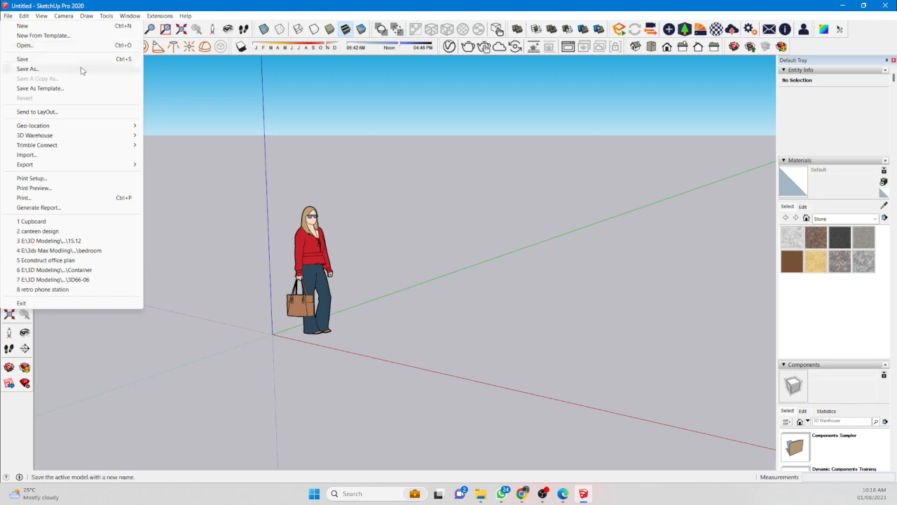
pyautogui.click(280, 139)
pyautogui.moveTo(375, 174); pyautogui.dragTo(271, 250)
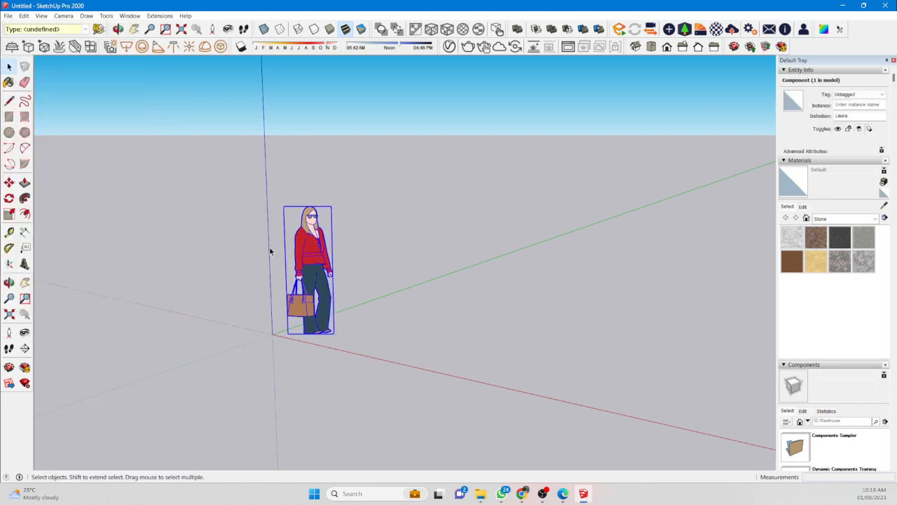
pyautogui.moveTo(362, 328); pyautogui.dragTo(314, 310, button='middle')
pyautogui.click(208, 301)
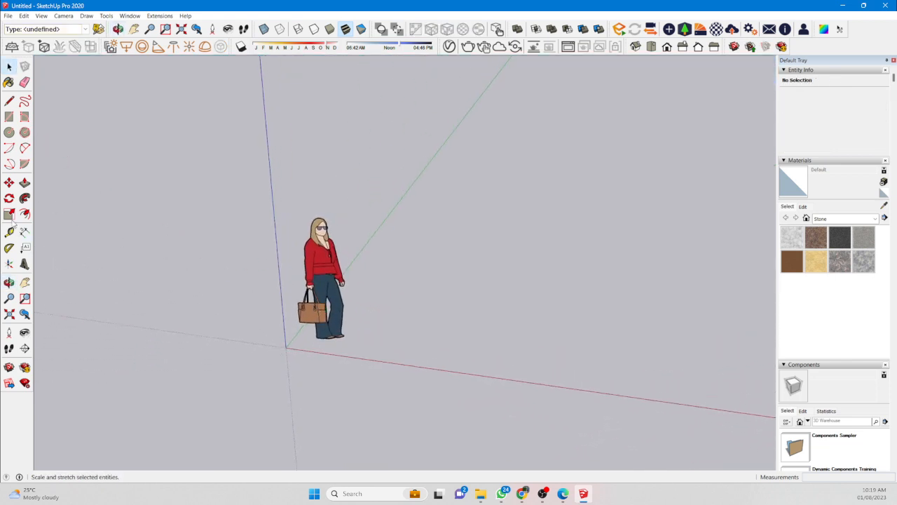
pyautogui.click(8, 16)
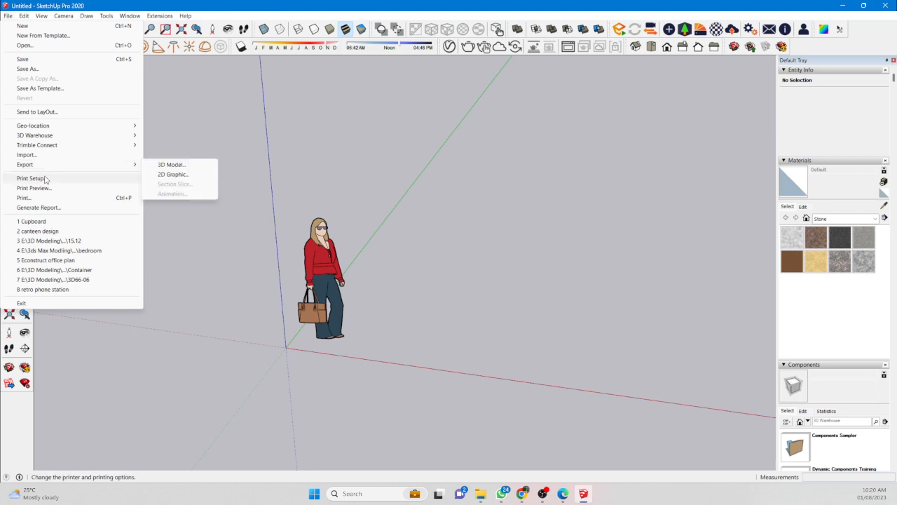
pyautogui.click(180, 135)
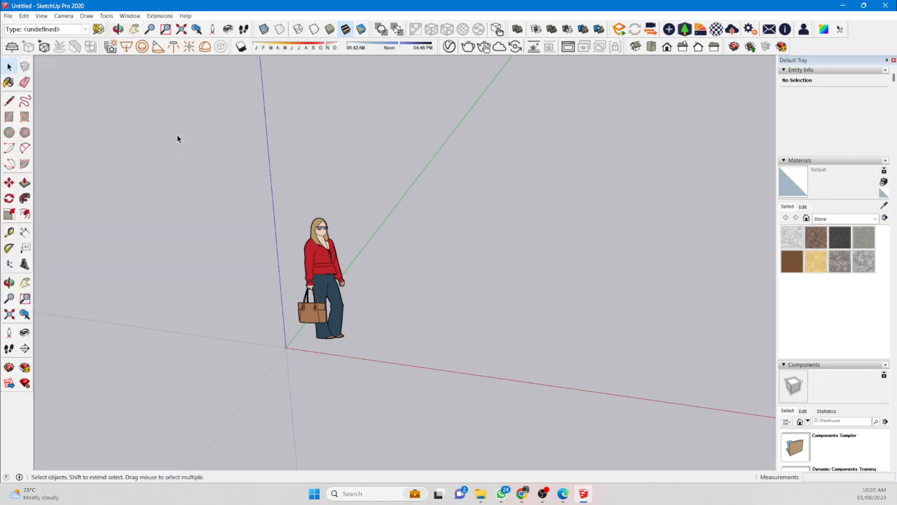
pyautogui.click(23, 16)
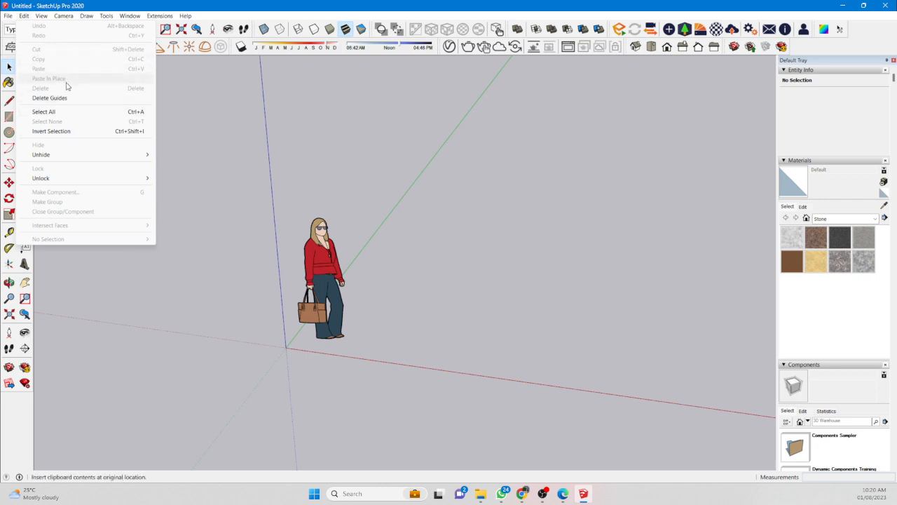
pyautogui.click(195, 133)
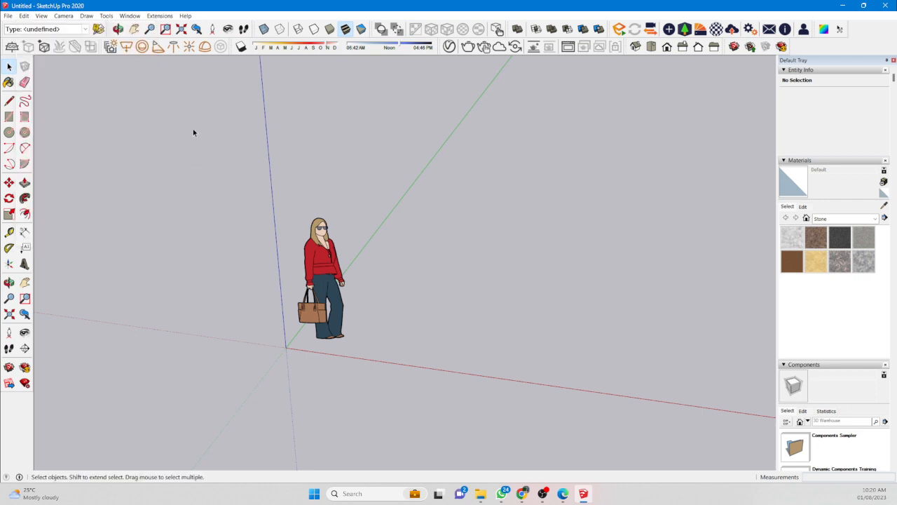
pyautogui.click(42, 15)
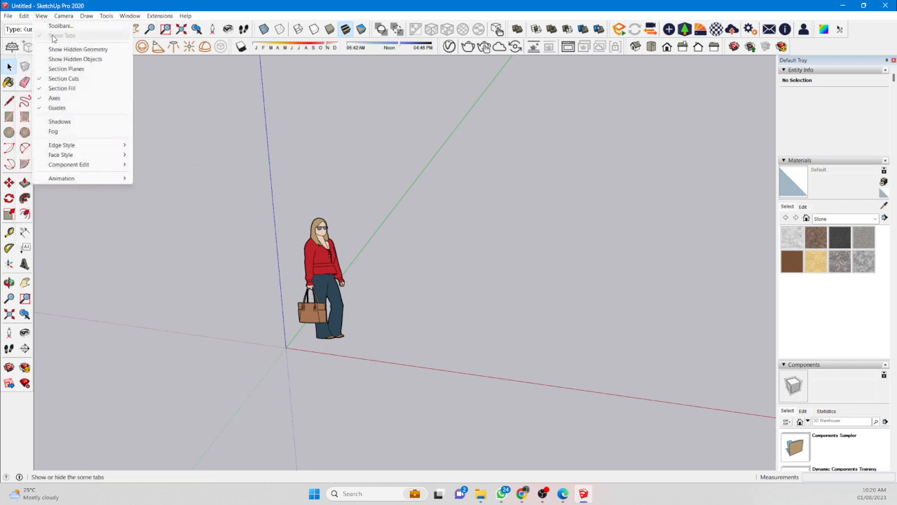
pyautogui.click(160, 109)
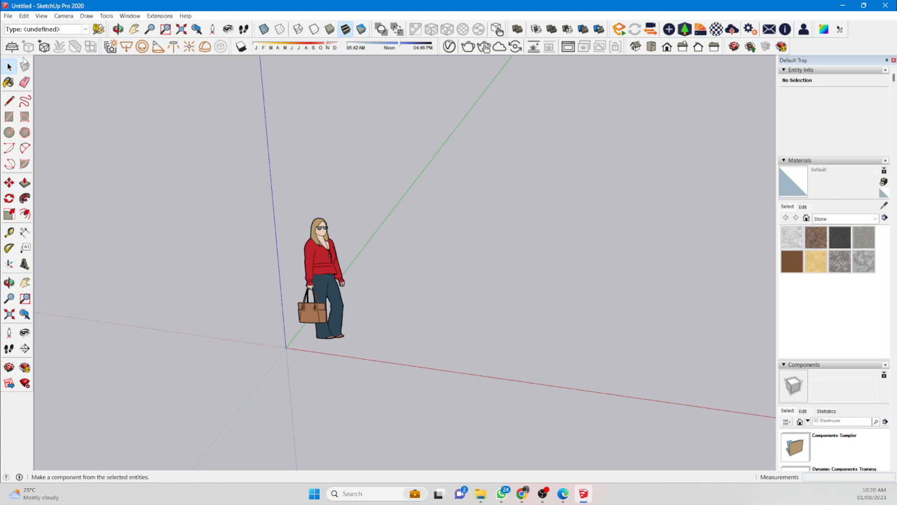
pyautogui.click(42, 15)
pyautogui.click(61, 28)
# Turn on the display of hidden geometry in the model.
pyautogui.click(42, 16)
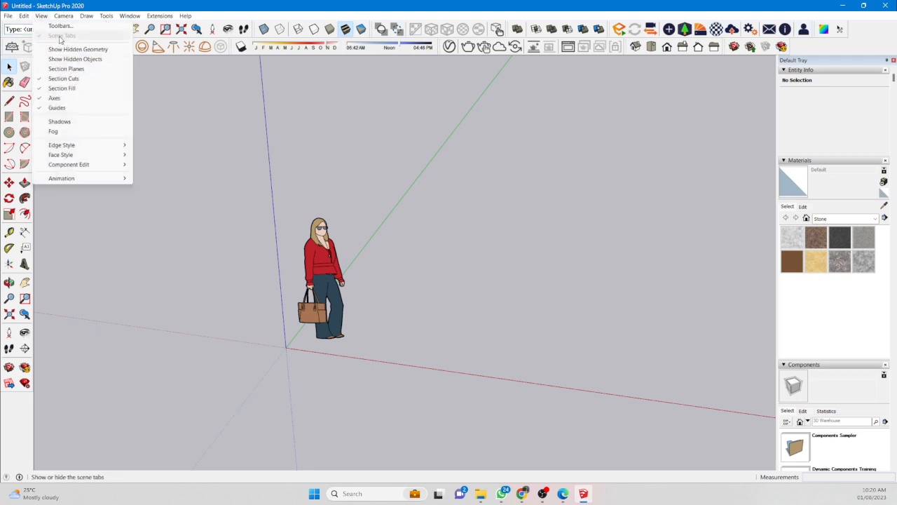
pyautogui.press('Right')
pyautogui.press('Left')
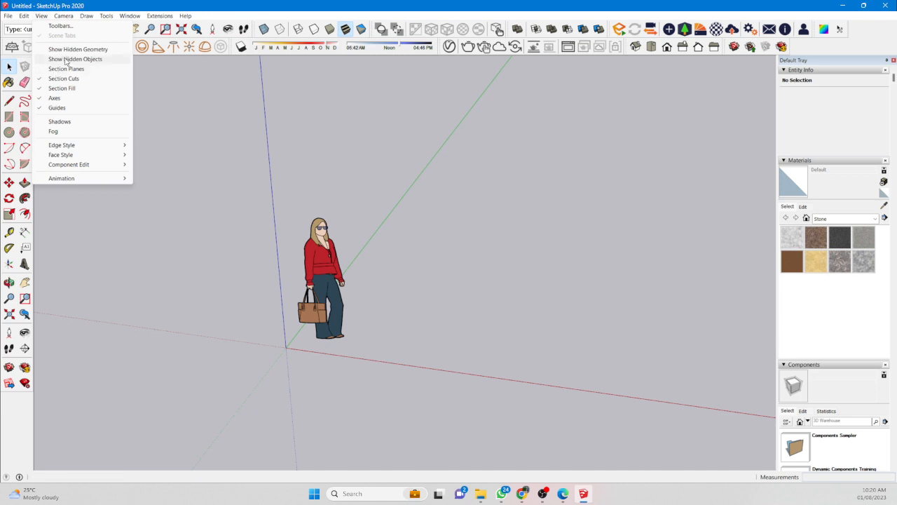
pyautogui.click(68, 51)
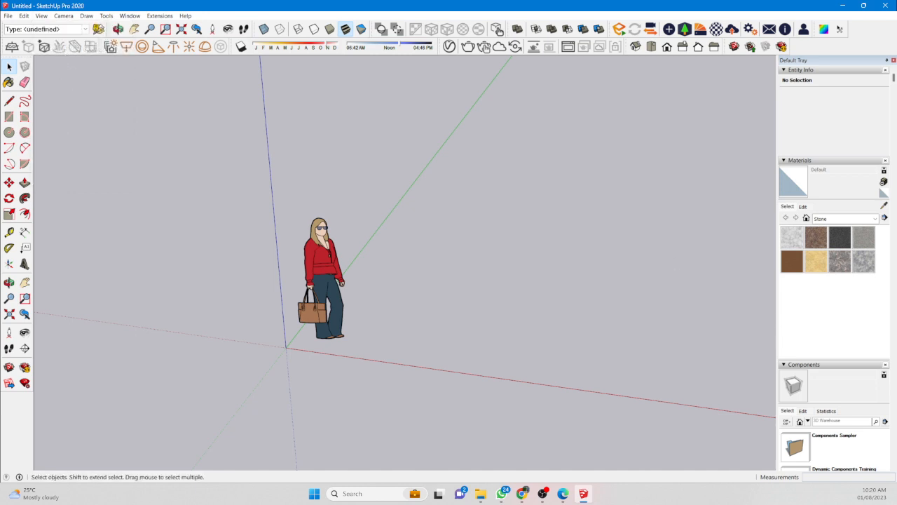
# Examine the list of available toolbars and which ones are enabled, and close the toolbar settings without changing anything.
pyautogui.click(40, 16)
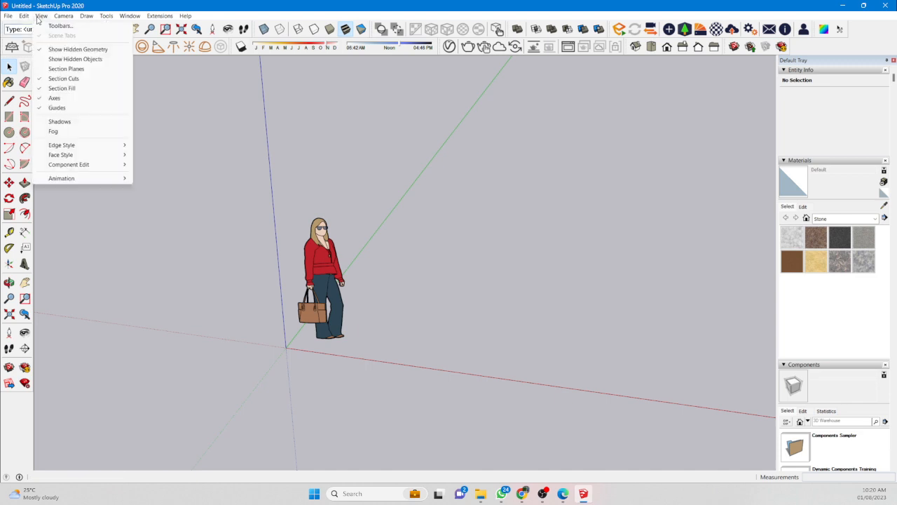
pyautogui.click(60, 26)
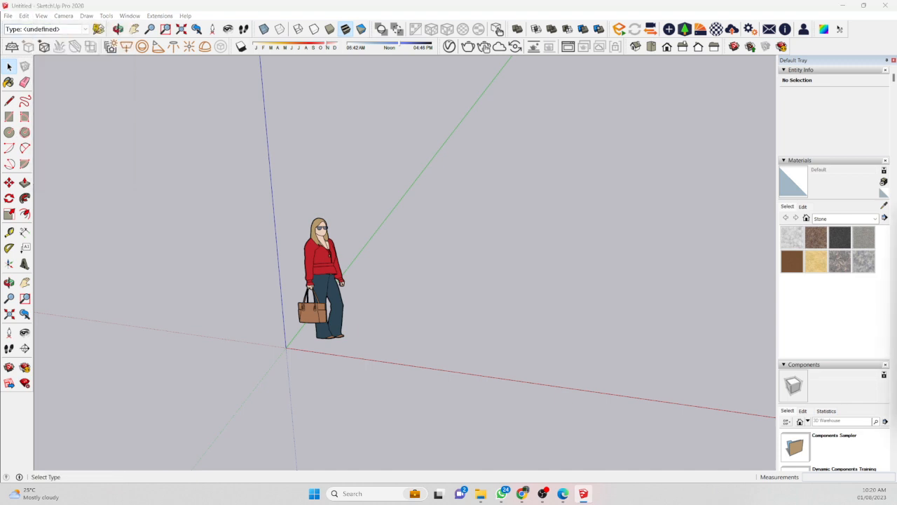
pyautogui.moveTo(574, 245); pyautogui.dragTo(198, 124)
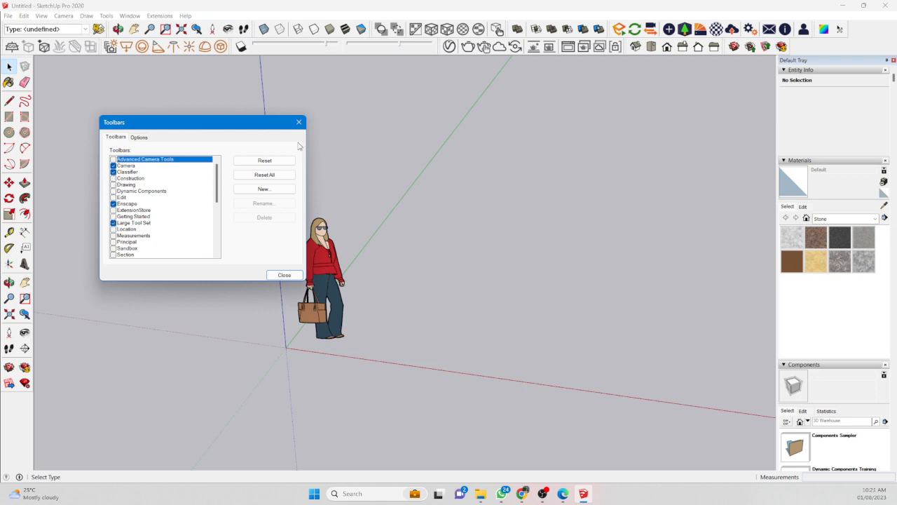
pyautogui.click(299, 122)
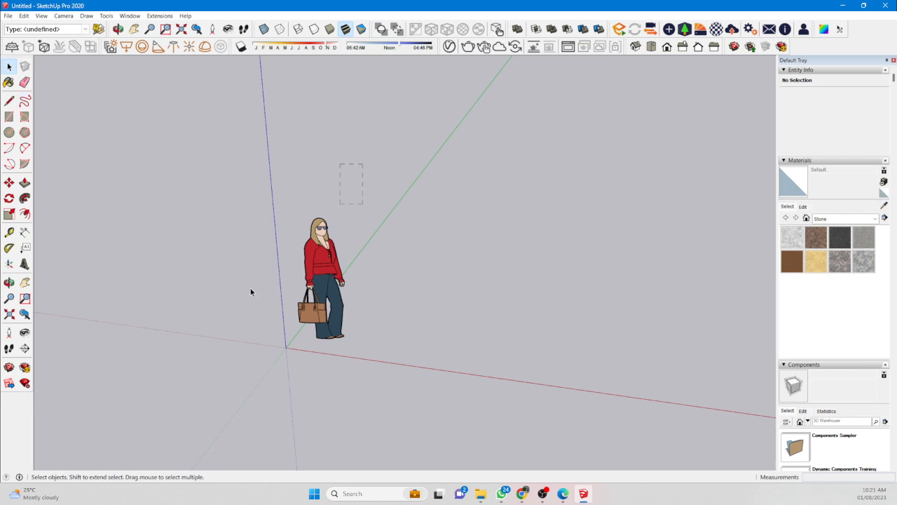
pyautogui.moveTo(250, 289); pyautogui.dragTo(244, 283)
pyautogui.click(168, 200)
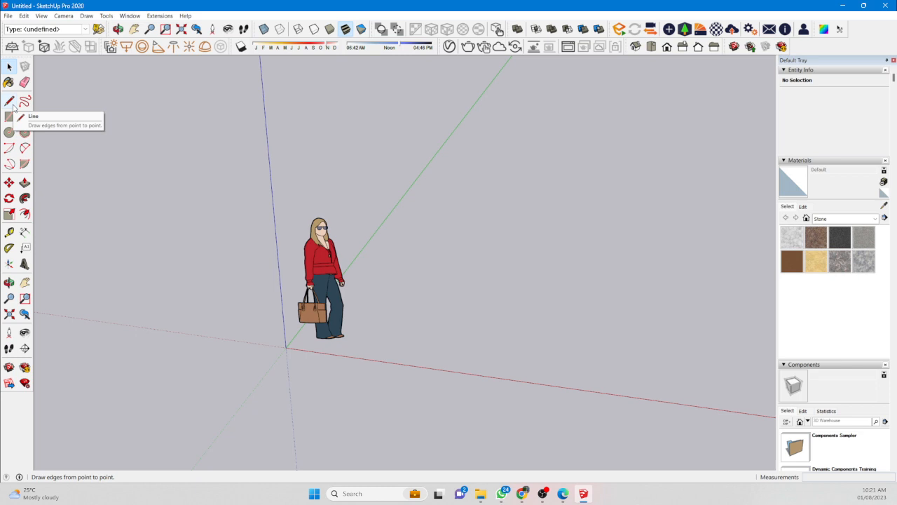
# Draw a closed four-sided outline with the Line tool, from the green axis through the origin, and split it with a diagonal.
pyautogui.click(11, 105)
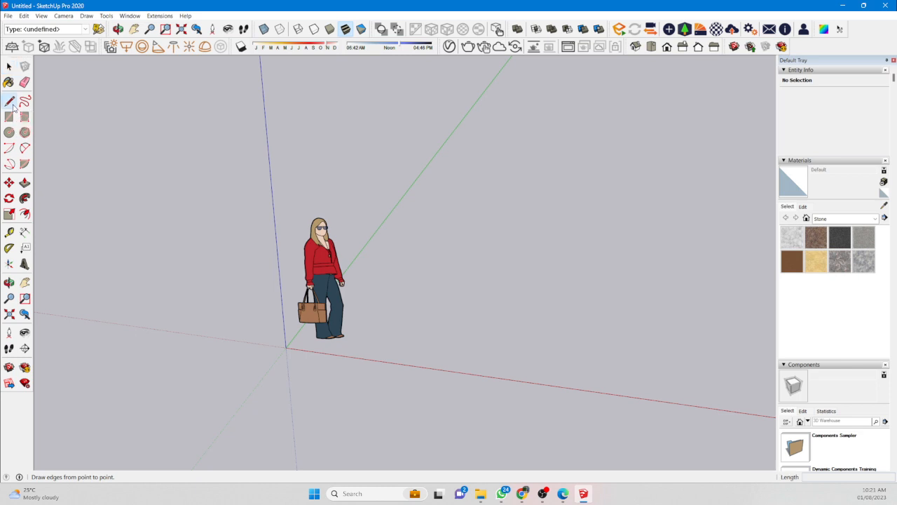
pyautogui.click(401, 201)
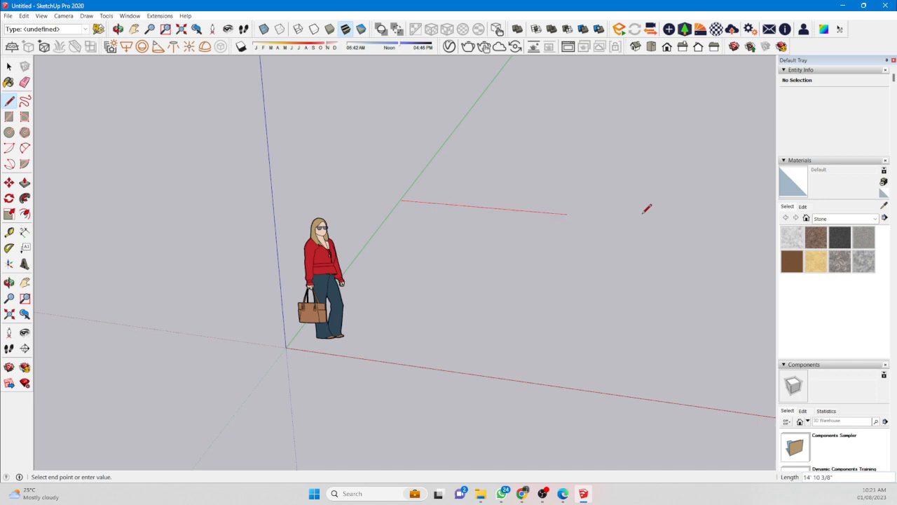
pyautogui.click(679, 224)
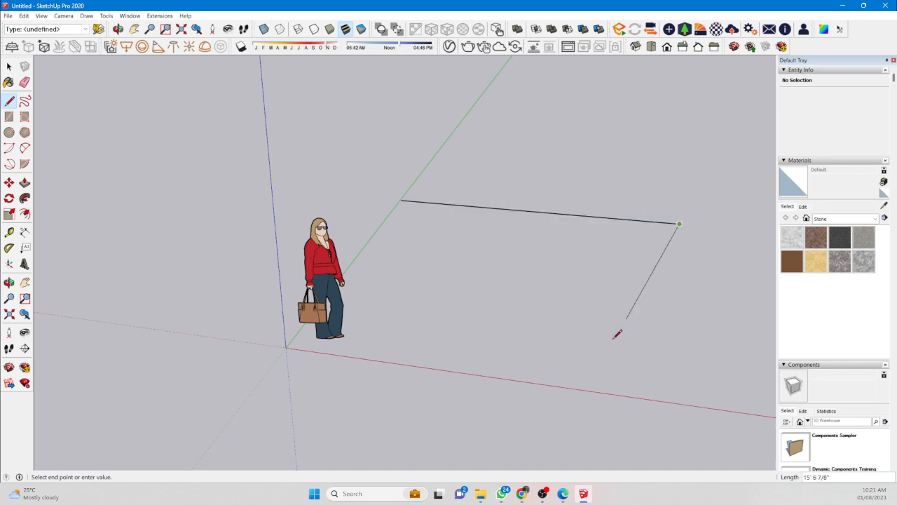
pyautogui.click(645, 403)
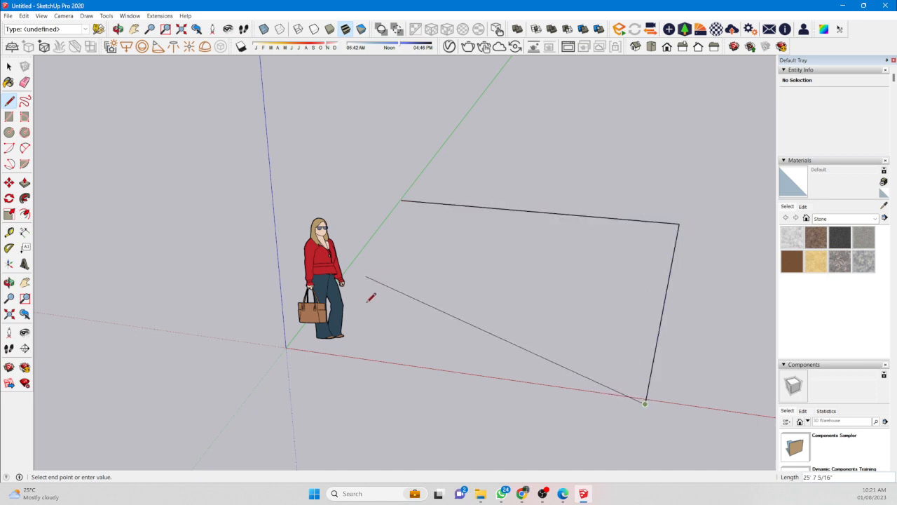
pyautogui.click(286, 347)
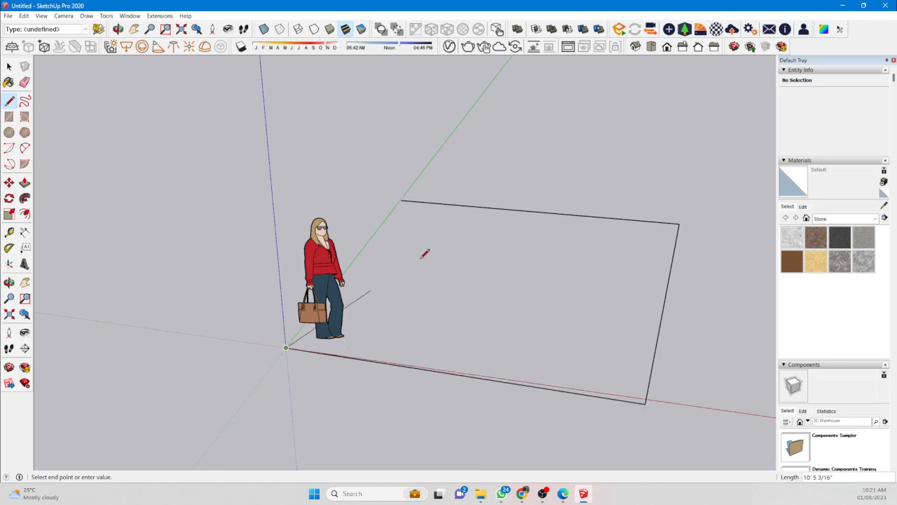
pyautogui.click(401, 200)
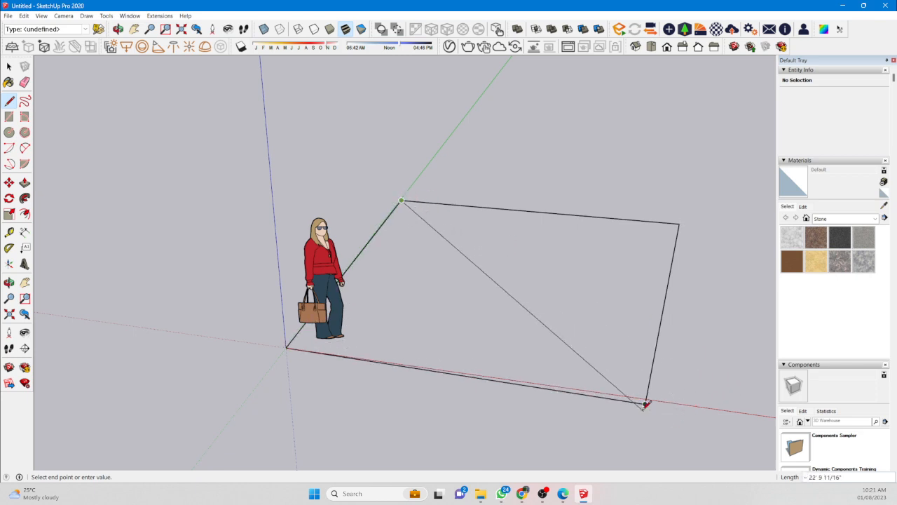
pyautogui.click(645, 403)
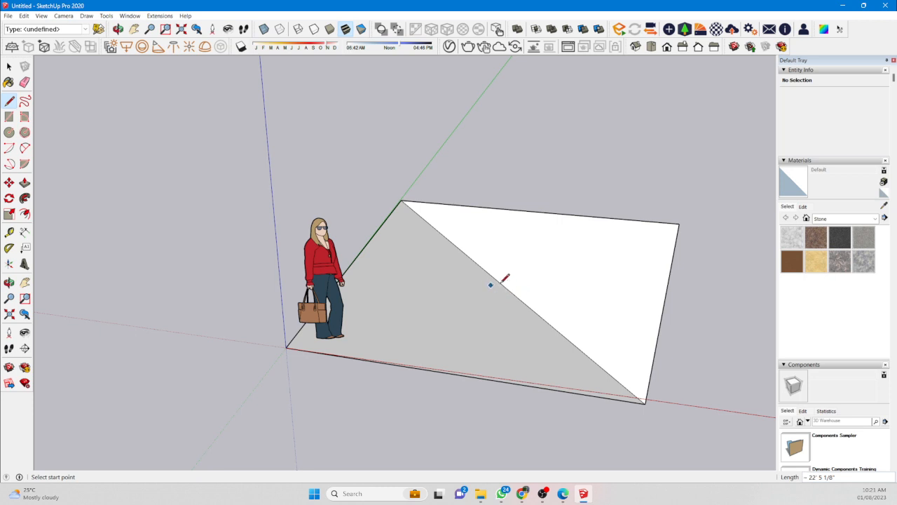
# Undo the diagonal and all edges of the four-sided outline.
pyautogui.hotkey('ctrl', 'z')
pyautogui.hotkey('ctrl', 'z')
pyautogui.hotkey('ctrl', 'z')
pyautogui.hotkey('ctrl', 'z')
pyautogui.hotkey('ctrl', 'z')
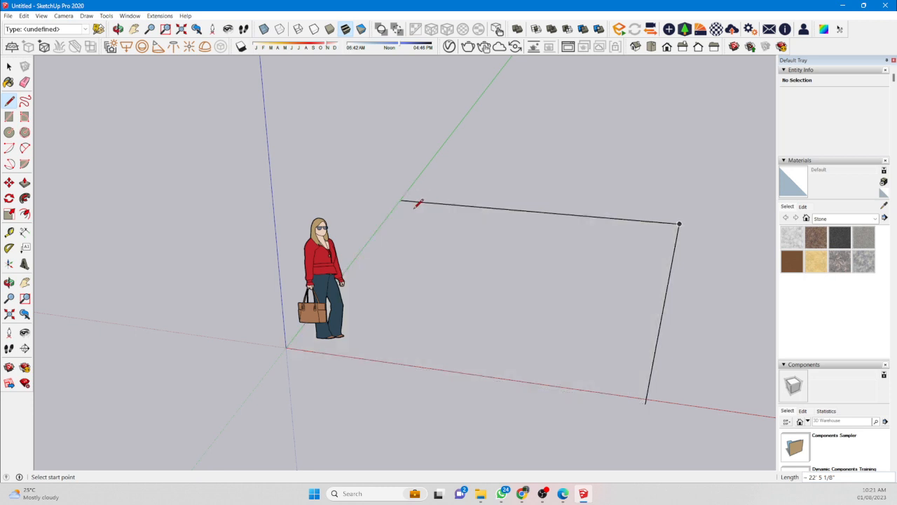
# Draw one separate slanted line beyond the green axis, end the Line command and delete that line.
pyautogui.click(416, 209)
pyautogui.click(617, 180)
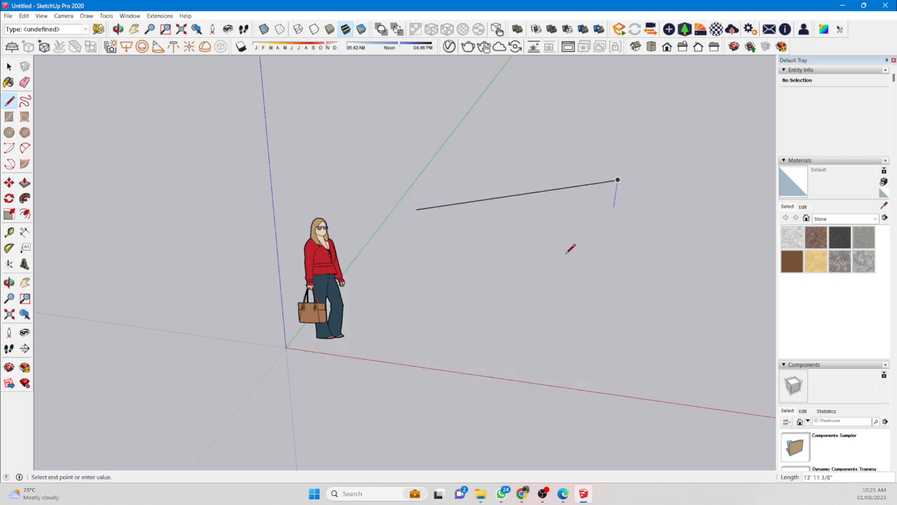
pyautogui.press('Escape')
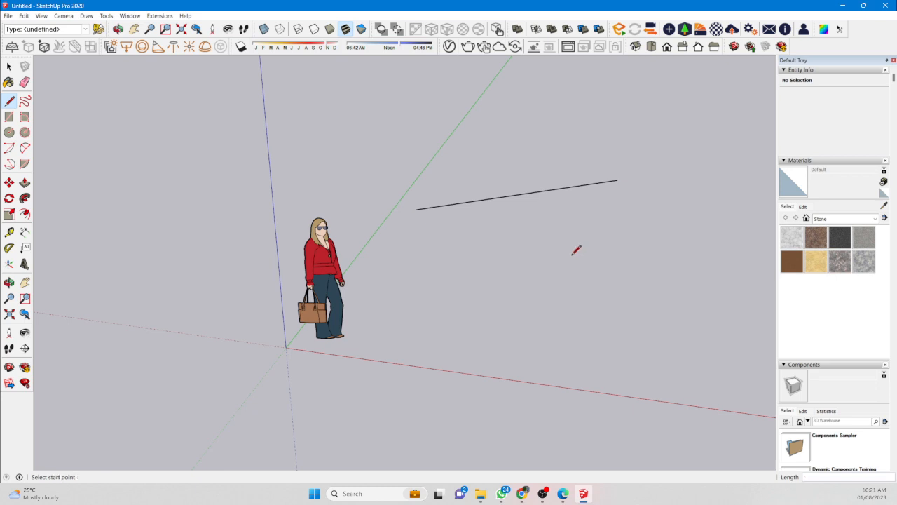
pyautogui.click(572, 176)
pyautogui.press('space')
pyautogui.click(562, 187)
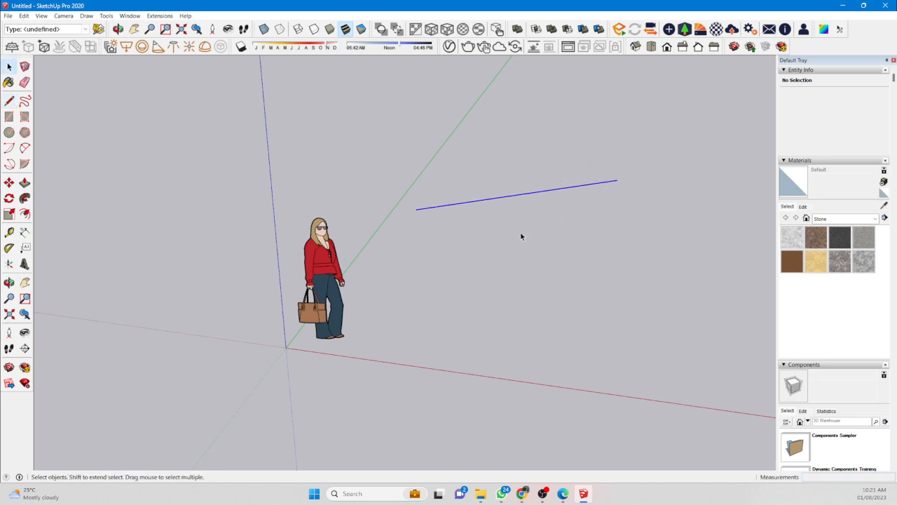
pyautogui.press('Delete')
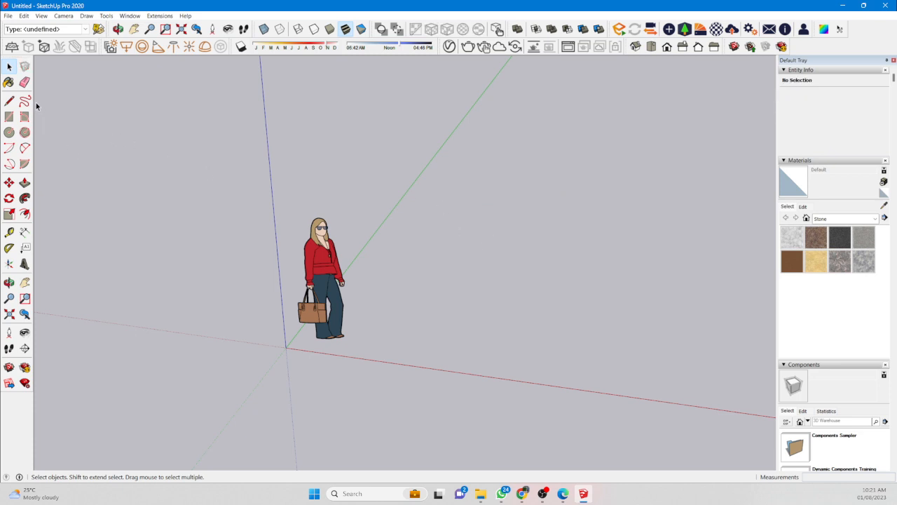
# Sketch a series of wavy and zigzag curves with the Freehand tool in the empty area beside the figure.
pyautogui.click(25, 103)
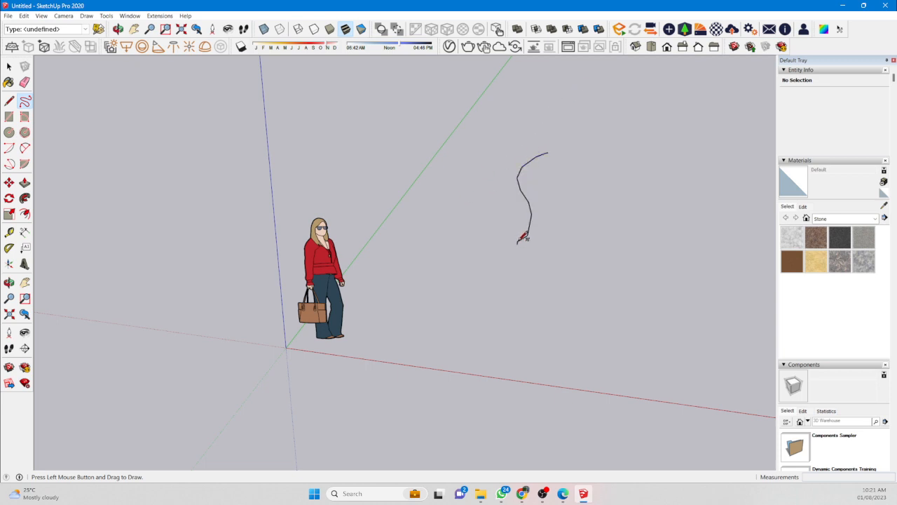
pyautogui.moveTo(548, 244)
pyautogui.mouseDown()
pyautogui.moveTo(544, 252)
pyautogui.moveTo(576, 259)
pyautogui.mouseUp()
pyautogui.moveTo(675, 181)
pyautogui.mouseDown()
pyautogui.moveTo(628, 256)
pyautogui.moveTo(661, 278)
pyautogui.mouseUp()
pyautogui.moveTo(721, 198); pyautogui.dragTo(700, 290)
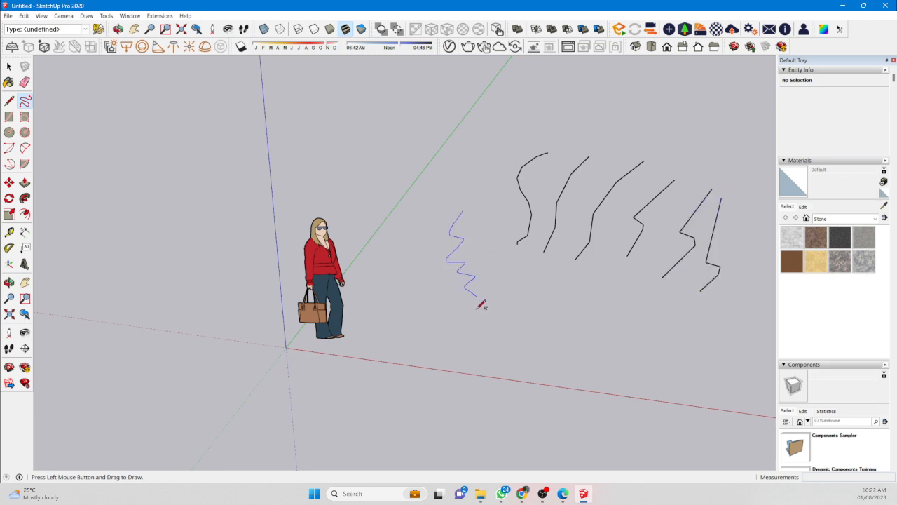
pyautogui.moveTo(481, 305); pyautogui.dragTo(480, 326)
pyautogui.moveTo(497, 236); pyautogui.dragTo(528, 296)
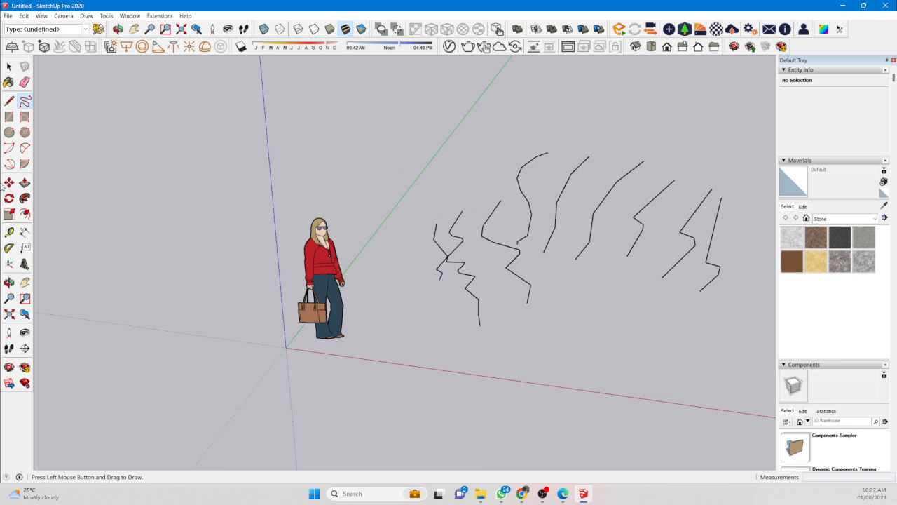
# Select all the freehand curves and delete them from the model.
pyautogui.click(9, 117)
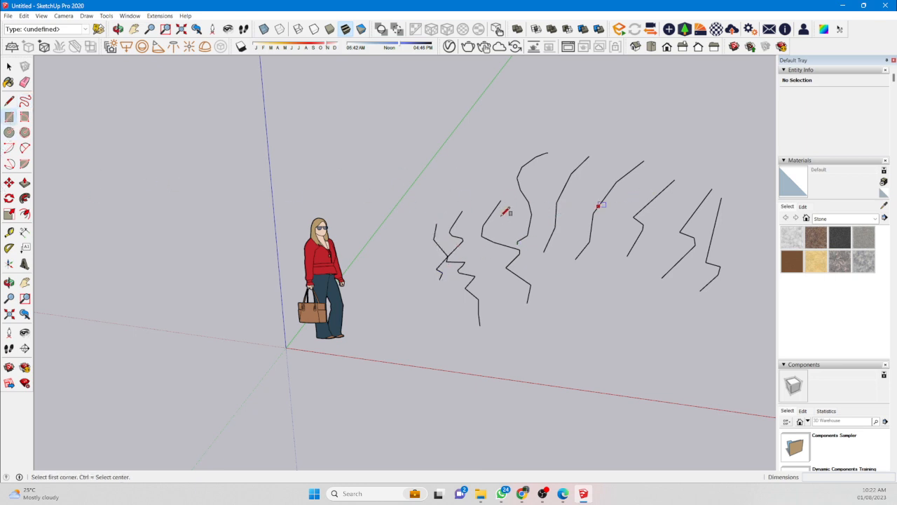
pyautogui.press('space')
pyautogui.moveTo(437, 200); pyautogui.dragTo(745, 317)
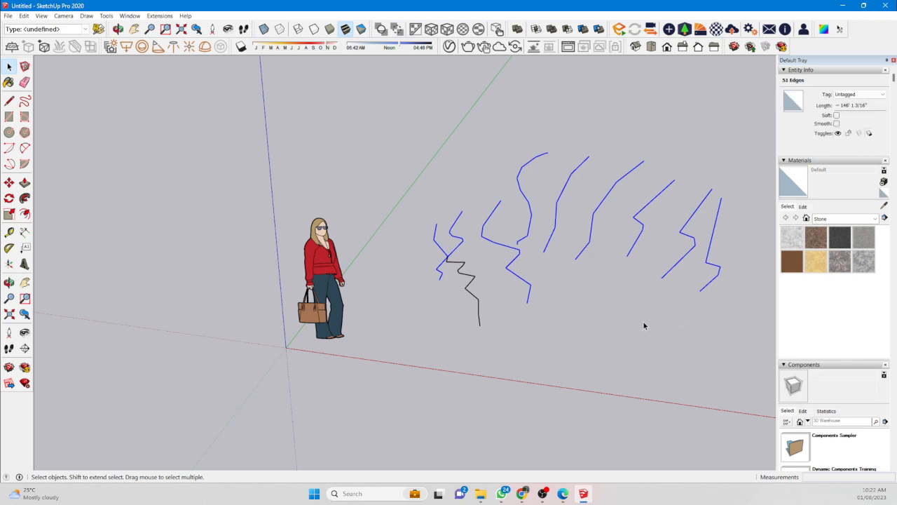
pyautogui.press('Delete')
pyautogui.moveTo(487, 257); pyautogui.dragTo(397, 306)
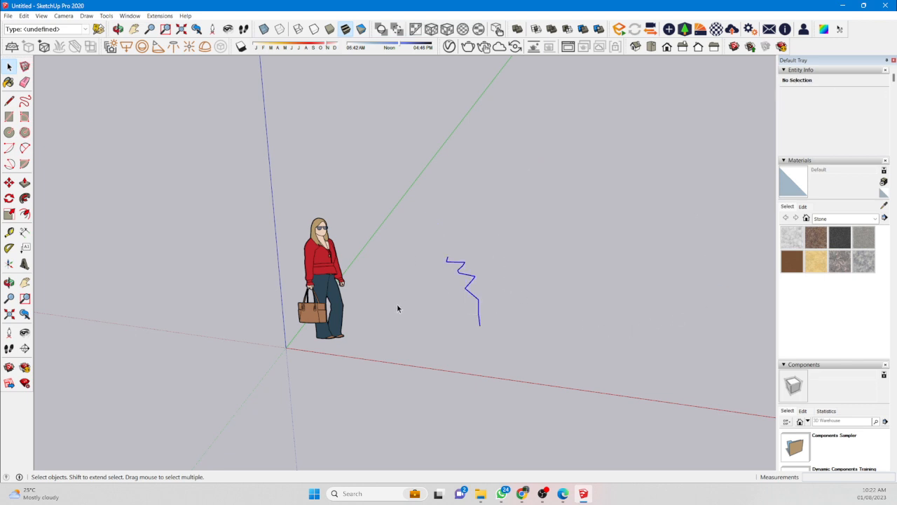
pyautogui.press('Delete')
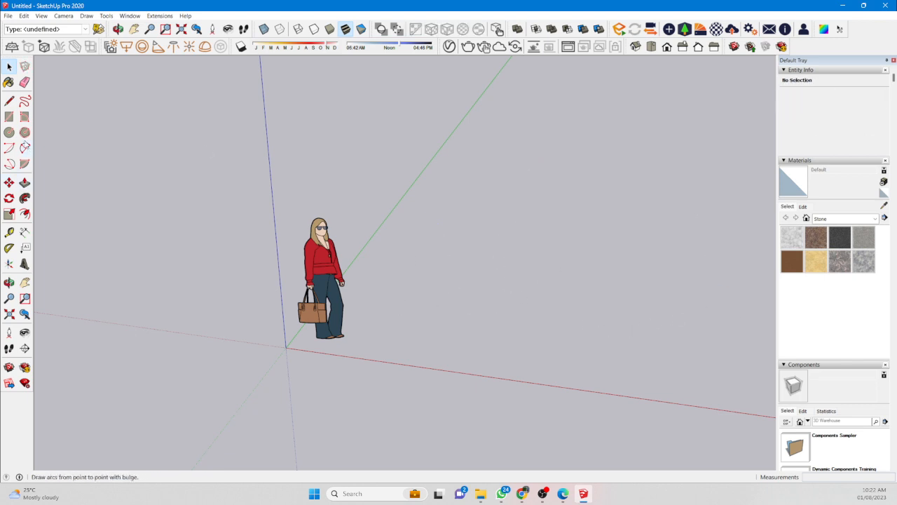
# Draw a rectangle of about 11' 4" by 10' 8" on the ground plane, starting beside the green axis.
pyautogui.click(9, 117)
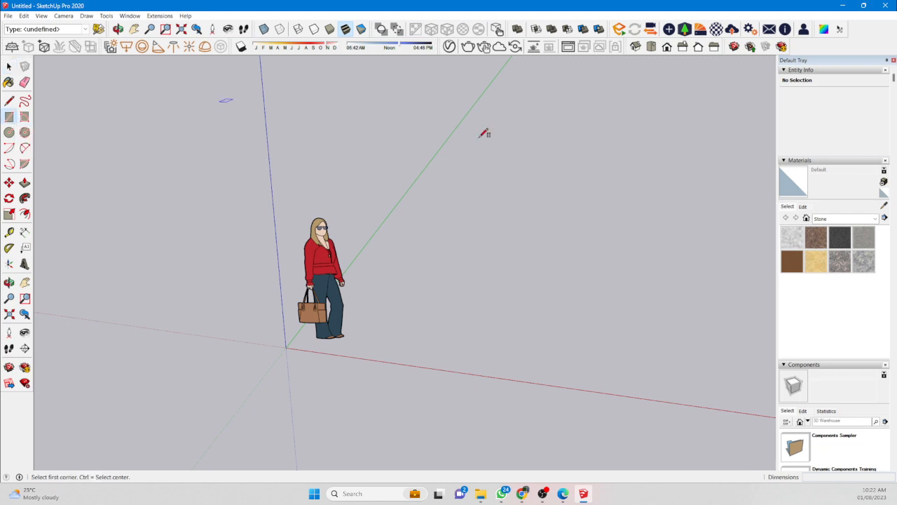
pyautogui.click(392, 218)
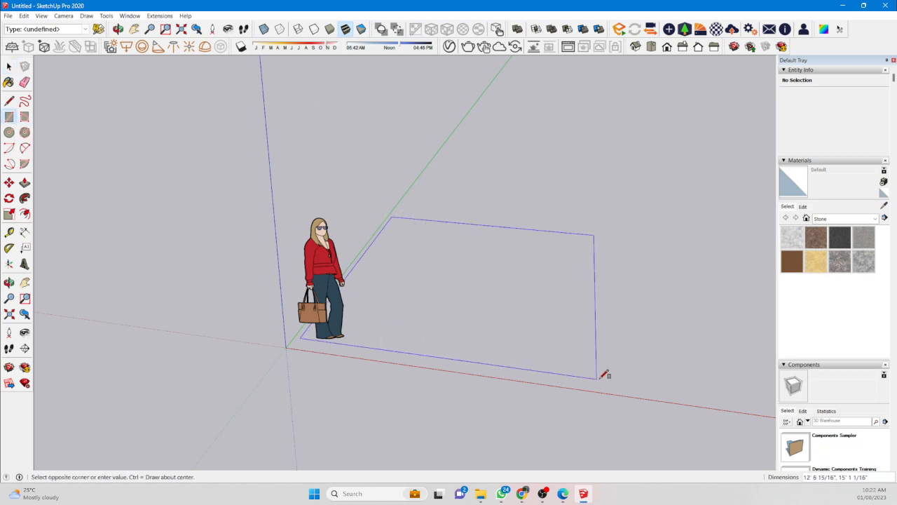
pyautogui.click(570, 319)
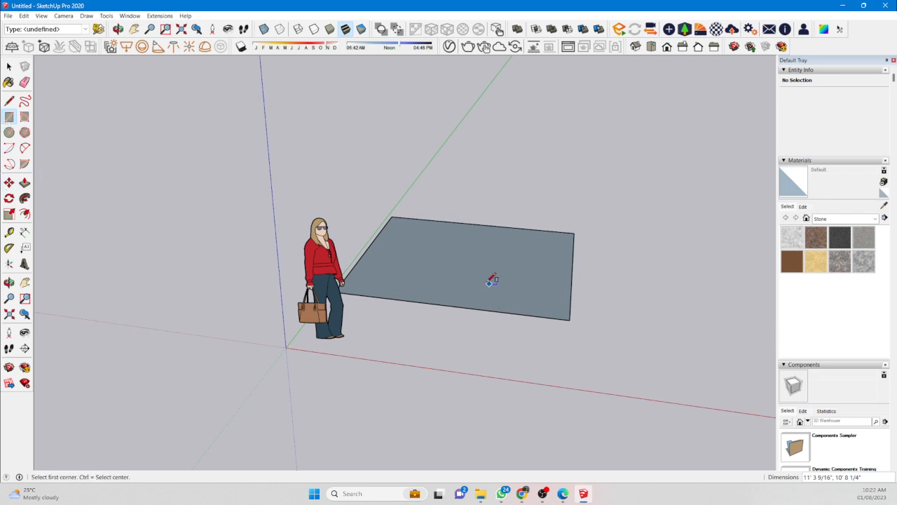
# Draw two more rectangles on the ground plane, one overlapping the first rectangle's corner and one overlapping both.
pyautogui.scroll(-2, 489, 284)
pyautogui.scroll(1, 471, 287)
pyautogui.moveTo(449, 296); pyautogui.dragTo(284, 345, button='middle')
pyautogui.click(358, 348)
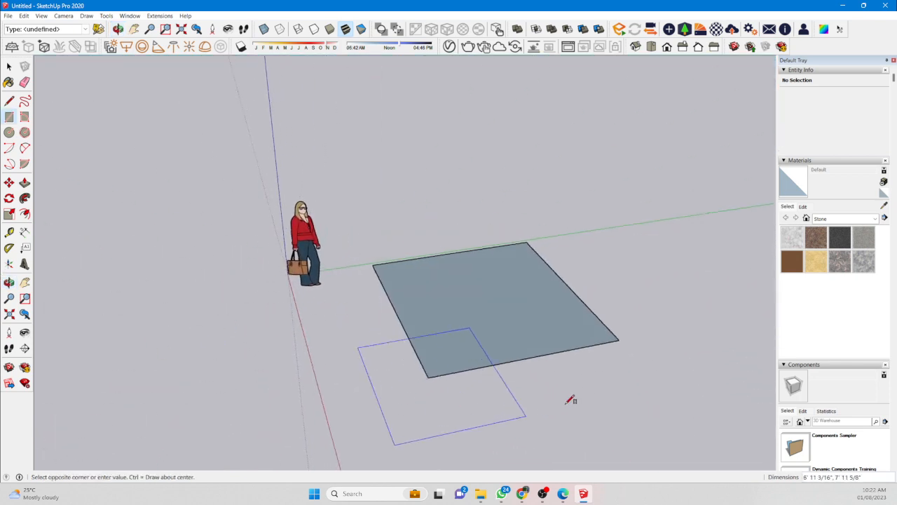
pyautogui.click(578, 401)
pyautogui.click(493, 343)
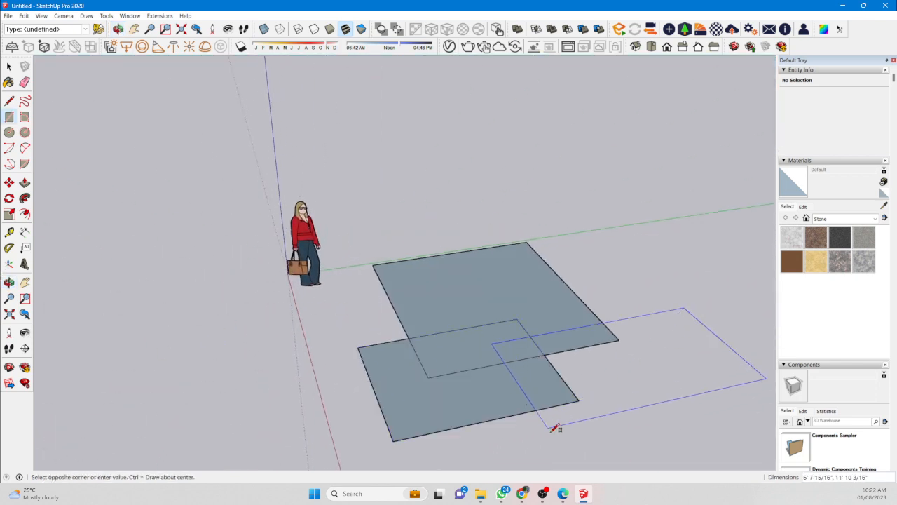
pyautogui.click(553, 429)
pyautogui.moveTo(563, 440); pyautogui.dragTo(677, 292, button='middle')
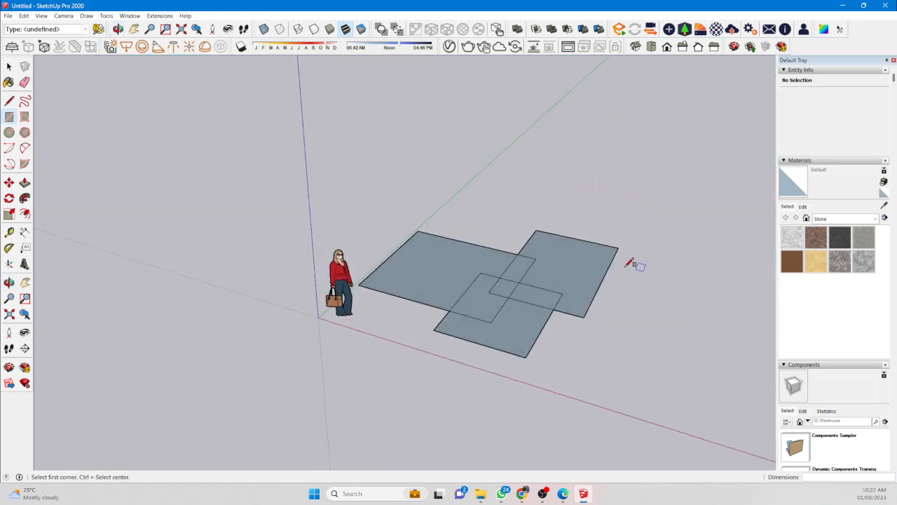
# Select the three overlapping rectangles and delete them.
pyautogui.press('space')
pyautogui.moveTo(637, 149); pyautogui.dragTo(440, 358)
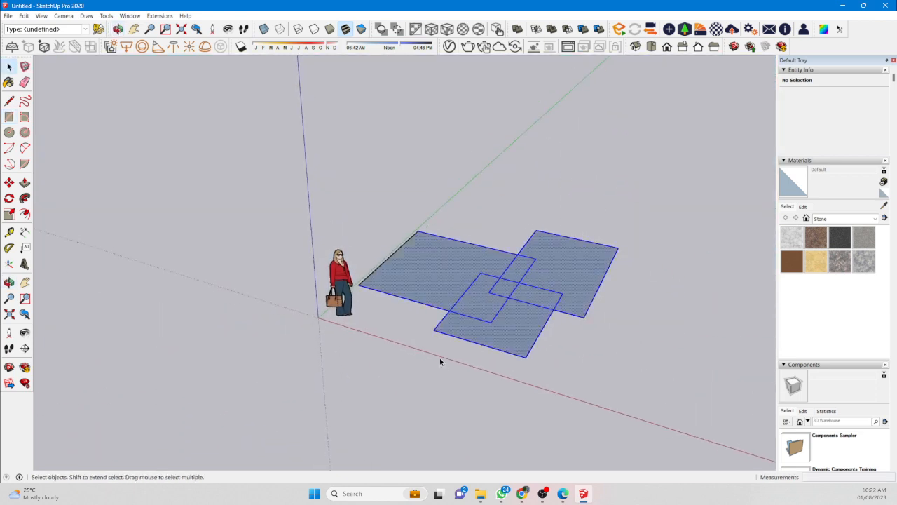
pyautogui.press('Delete')
pyautogui.moveTo(543, 170); pyautogui.dragTo(371, 283)
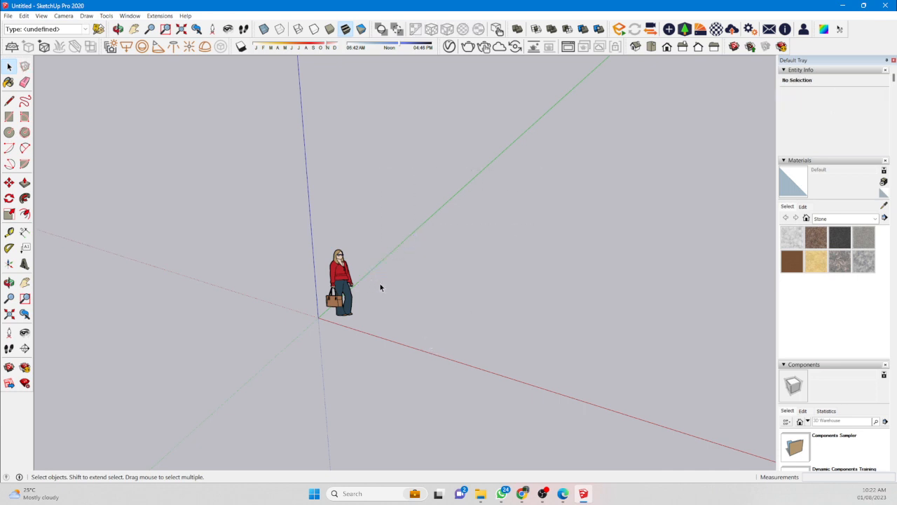
# Delete the standing figure component near the origin.
pyautogui.moveTo(452, 224); pyautogui.dragTo(263, 319)
pyautogui.press('Delete')
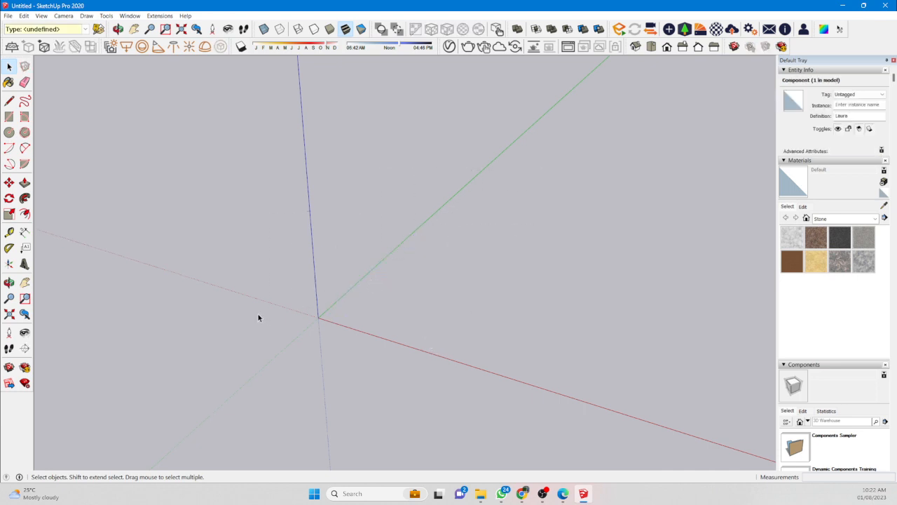
pyautogui.moveTo(328, 313); pyautogui.dragTo(458, 383, button='middle')
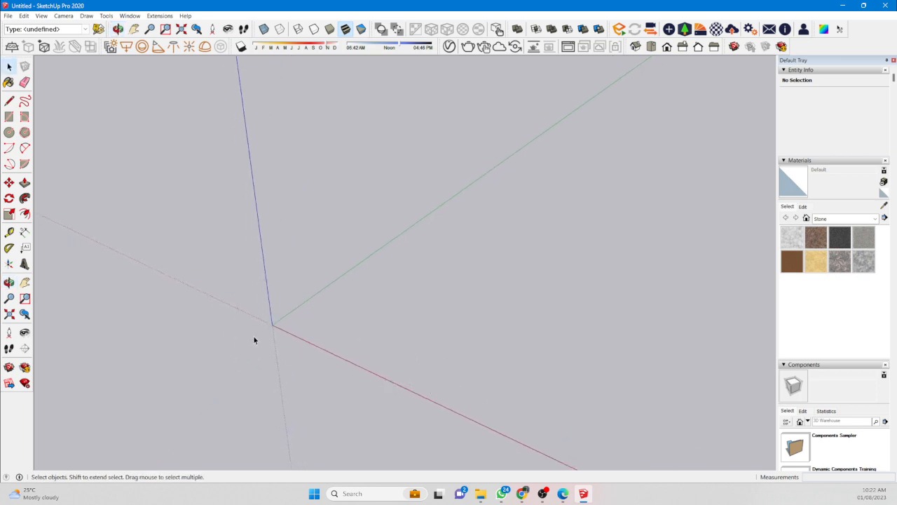
pyautogui.scroll(6, 272, 328)
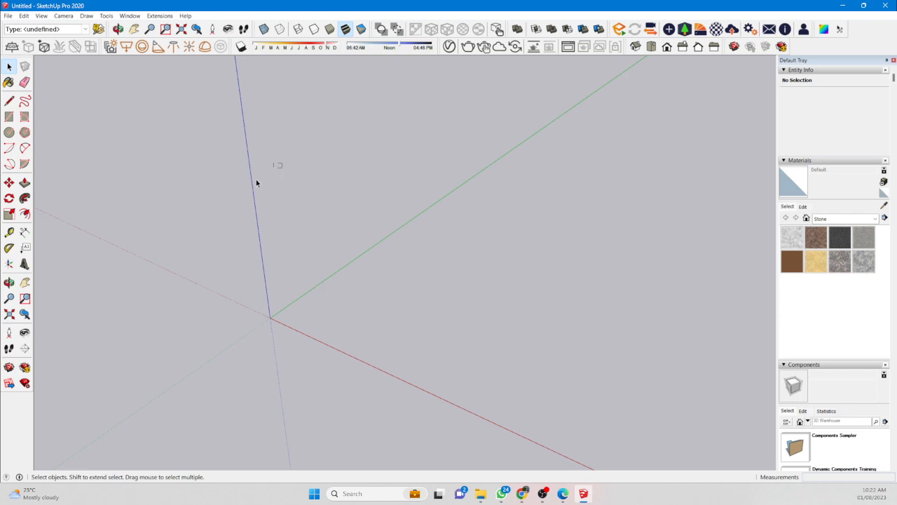
pyautogui.moveTo(388, 174); pyautogui.dragTo(513, 285)
pyautogui.moveTo(490, 184); pyautogui.dragTo(493, 184)
pyautogui.scroll(4, 283, 297)
pyautogui.moveTo(283, 298); pyautogui.dragTo(299, 309, button='middle')
pyautogui.scroll(-3, 323, 311)
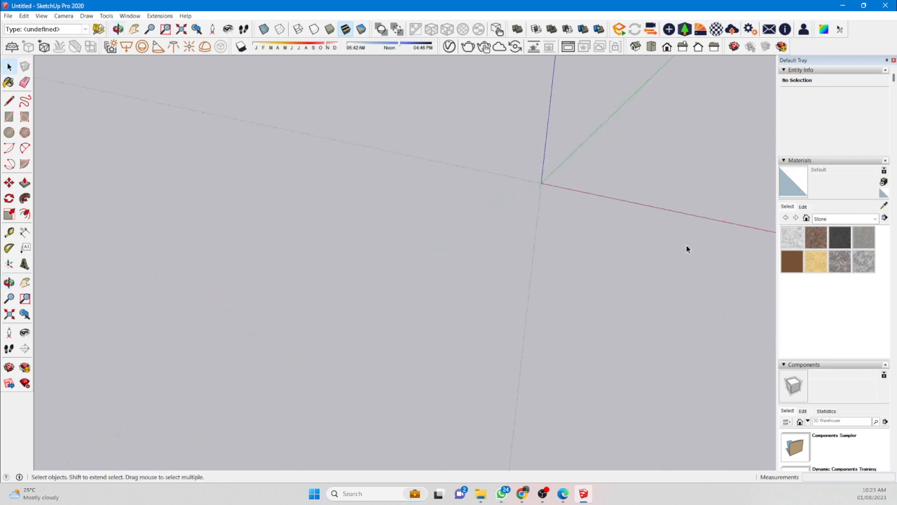
pyautogui.moveTo(686, 249); pyautogui.dragTo(290, 281, button='middle')
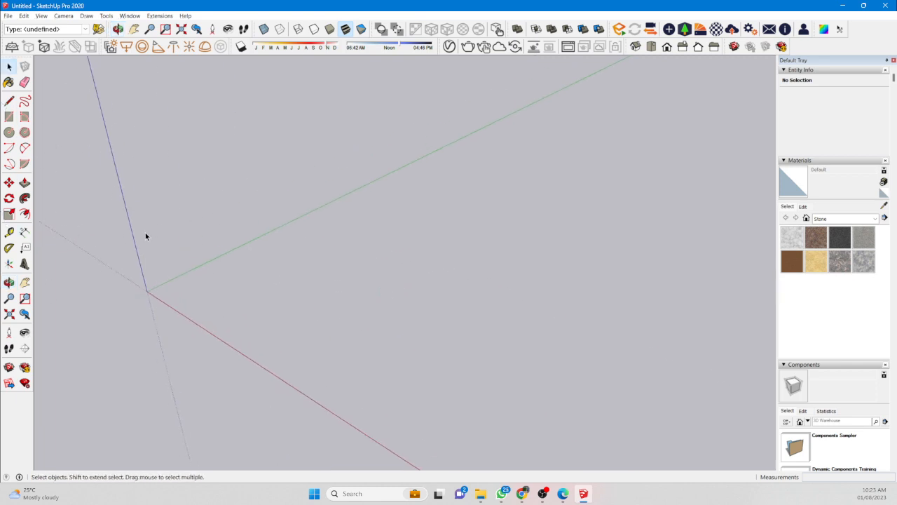
# Draw two centre-point arcs on the ground plane between the red and green axes, sweeping about 78.7° and 98.8°.
pyautogui.click(9, 148)
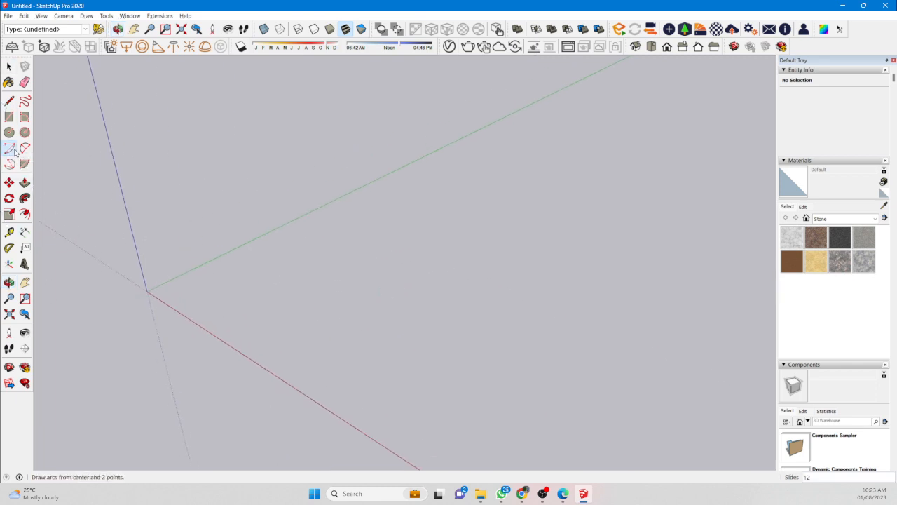
pyautogui.click(267, 309)
pyautogui.click(413, 237)
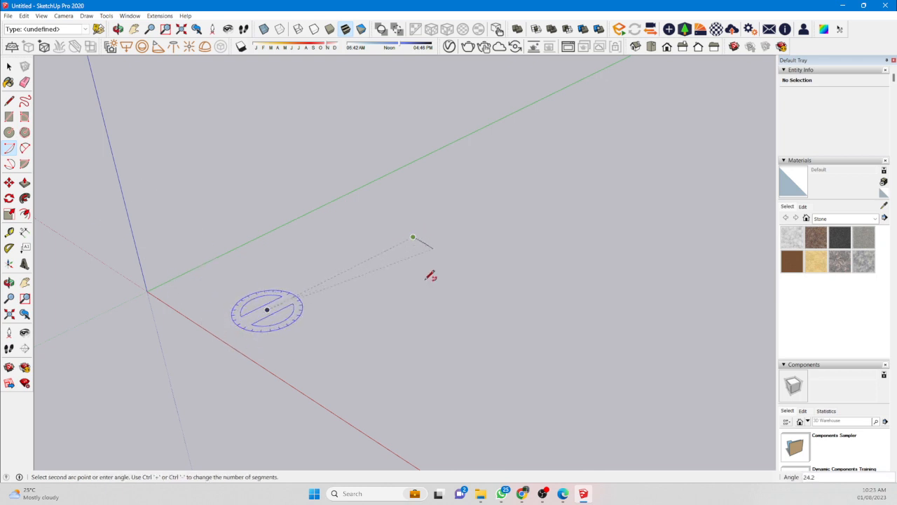
pyautogui.click(366, 349)
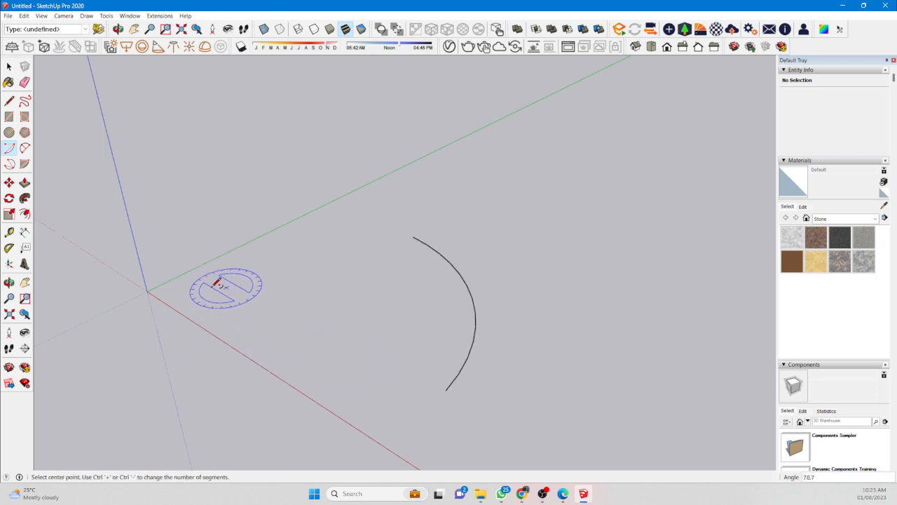
pyautogui.click(343, 218)
pyautogui.click(318, 389)
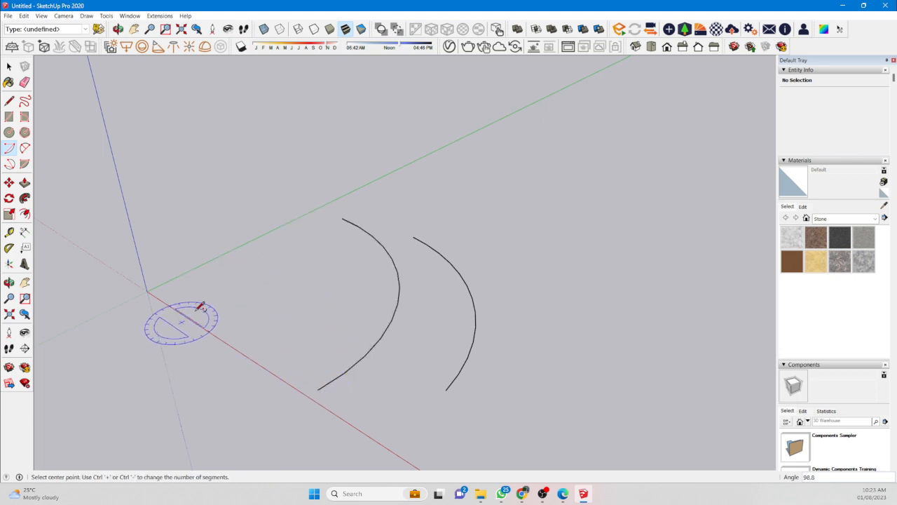
# Draw a 90° arc centred on the origin from the green axis to the red axis, plus another arc of about 101.4°.
pyautogui.click(148, 291)
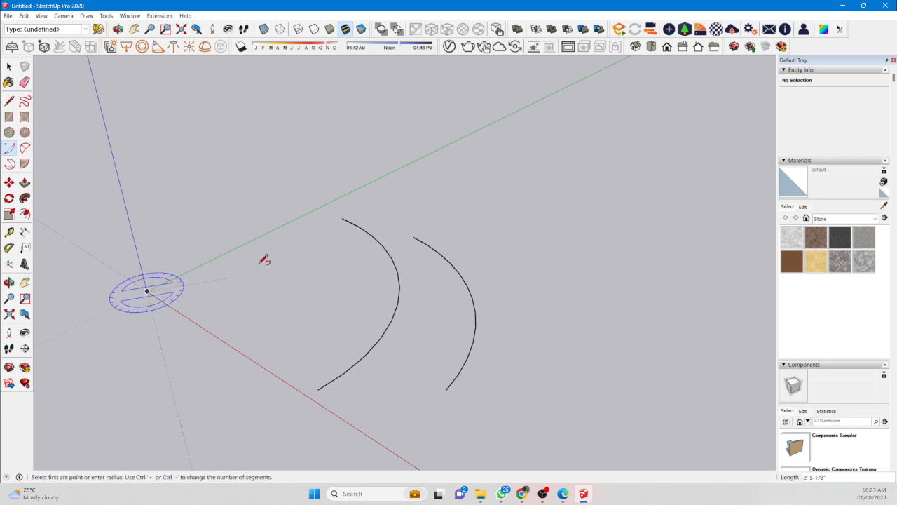
pyautogui.click(314, 210)
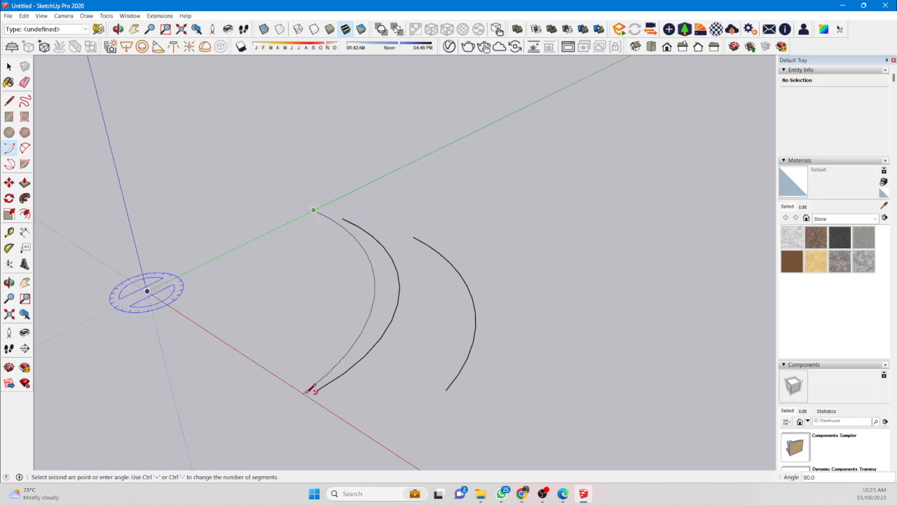
pyautogui.click(305, 391)
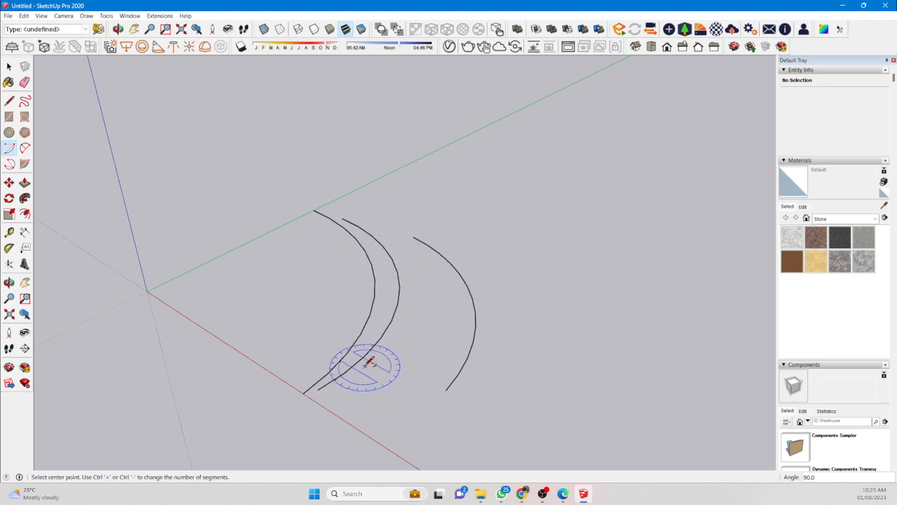
pyautogui.click(223, 292)
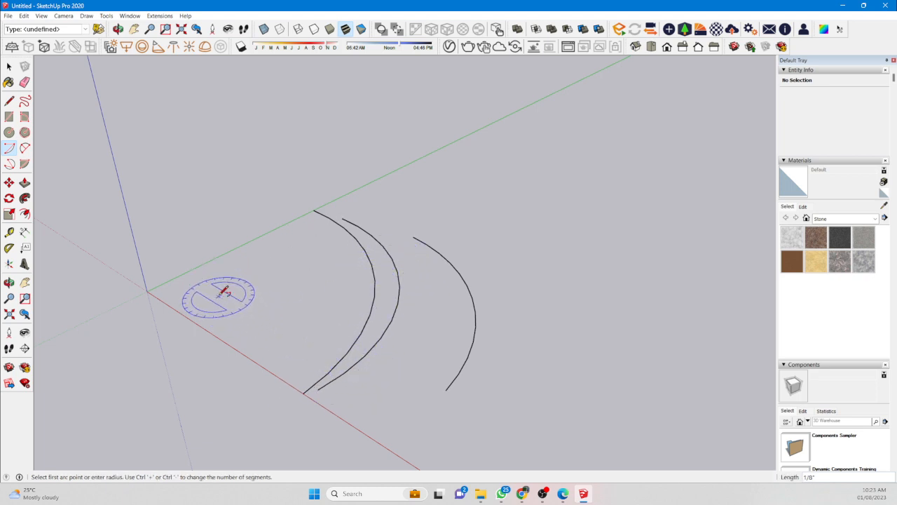
pyautogui.click(363, 220)
pyautogui.click(337, 416)
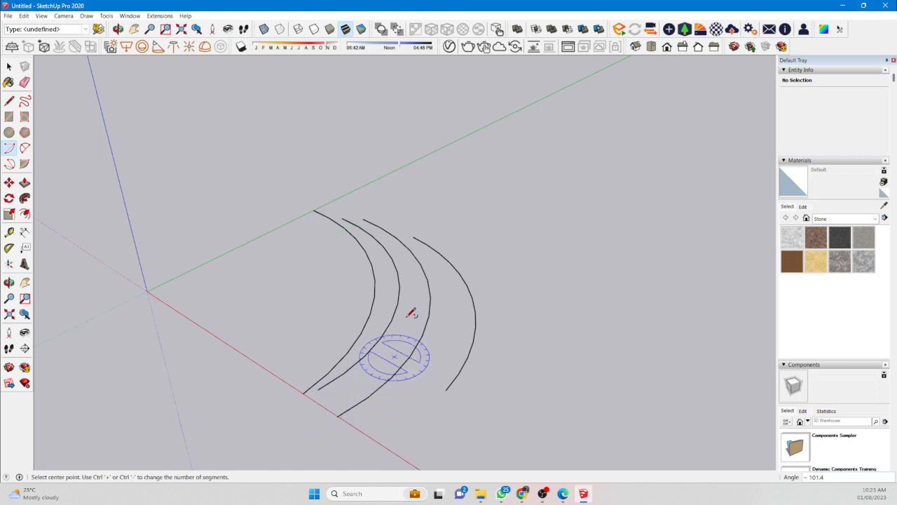
# Select all four arcs and delete them.
pyautogui.press('space')
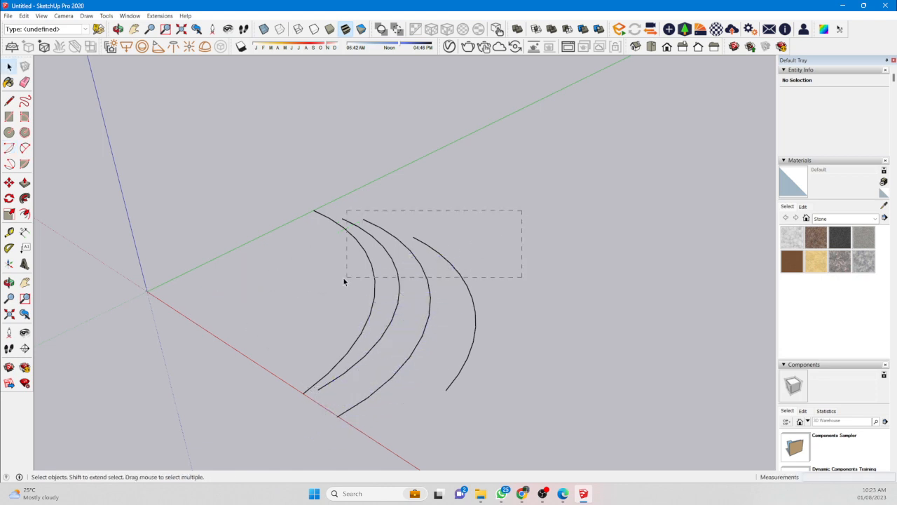
pyautogui.moveTo(343, 281); pyautogui.dragTo(344, 275)
pyautogui.press('Delete')
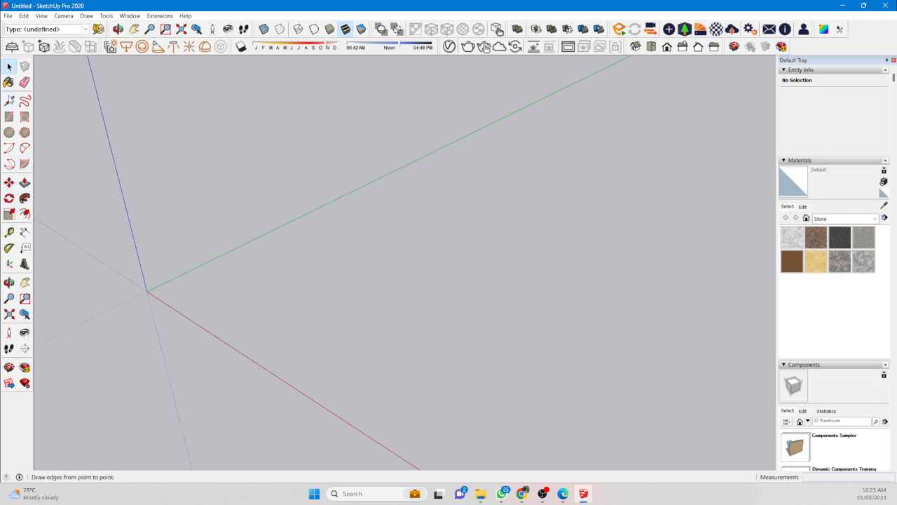
# Draw a rectangle on the ground plane between the red and green axes.
pyautogui.click(10, 184)
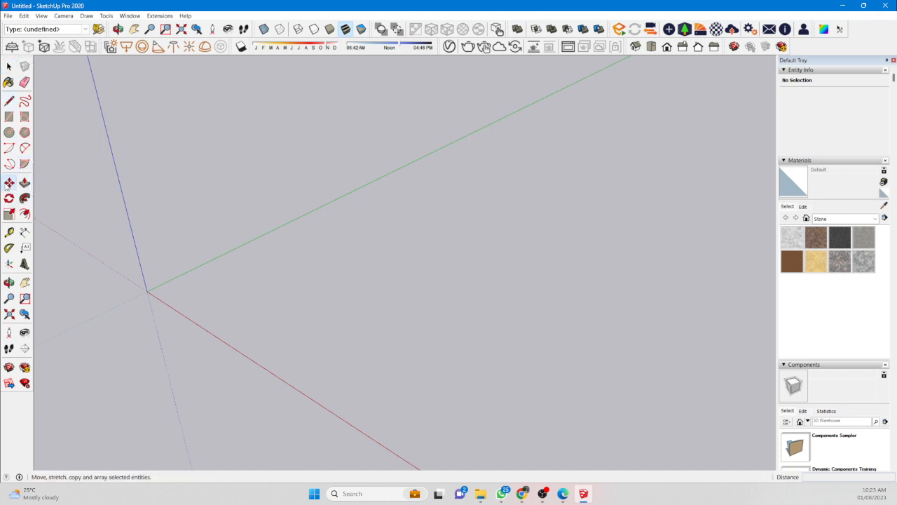
pyautogui.click(9, 116)
pyautogui.click(287, 253)
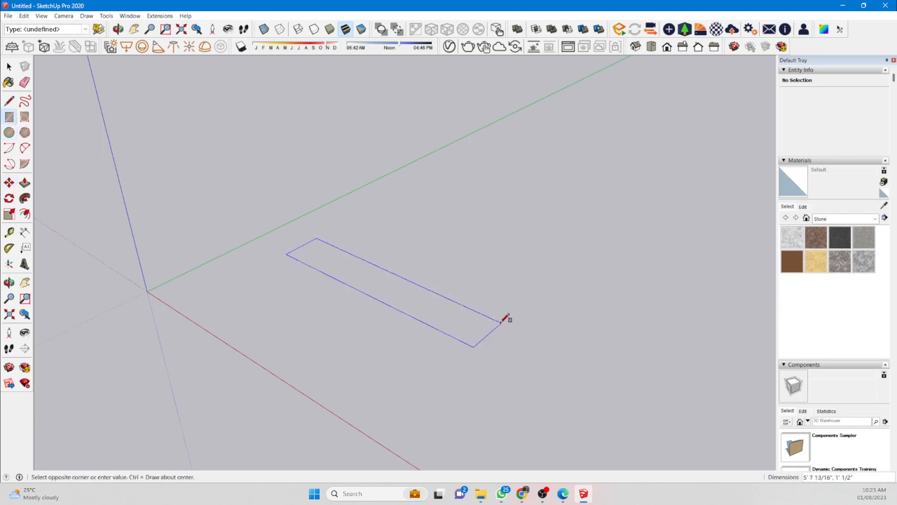
pyautogui.click(546, 237)
# Push/Pull the rectangle's face upward to turn it into a box.
pyautogui.click(25, 182)
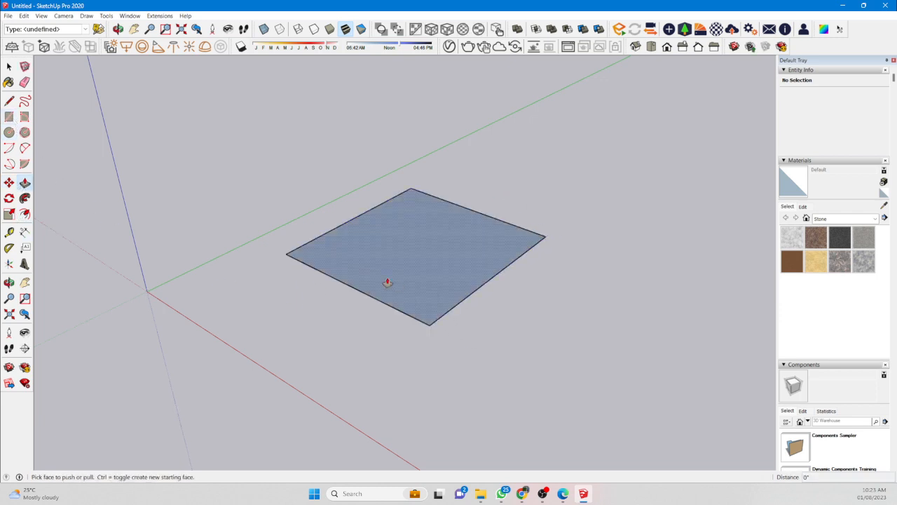
pyautogui.click(386, 280)
pyautogui.click(386, 196)
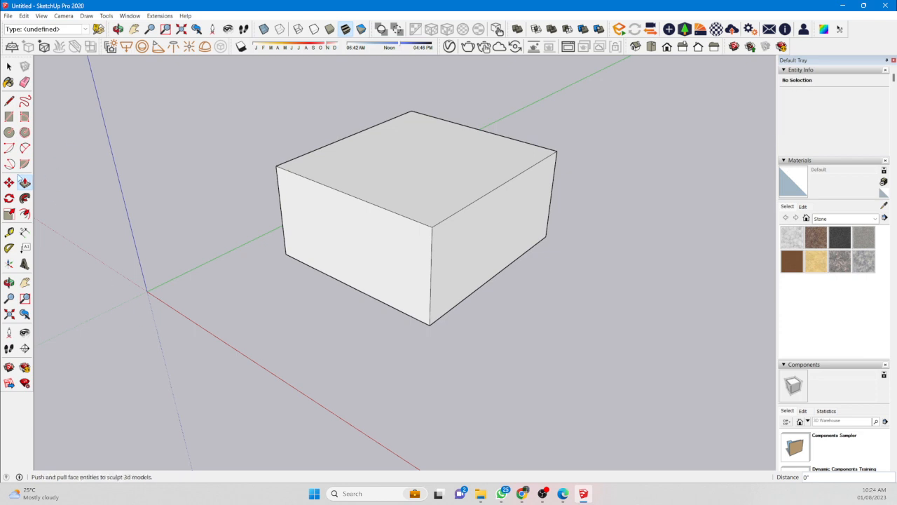
# Select the whole box and move it three times over the ground plane, the last time by about 1' 10 9/16".
pyautogui.press('space')
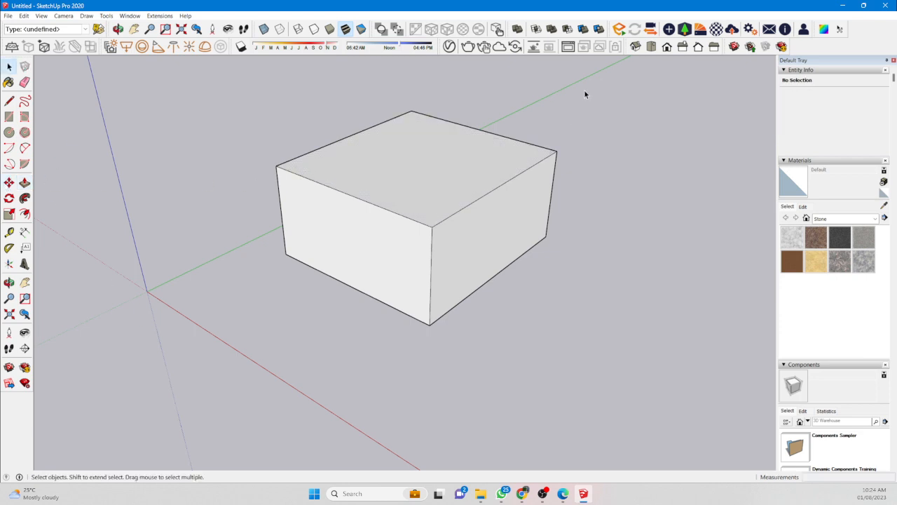
pyautogui.moveTo(290, 330); pyautogui.dragTo(290, 331)
pyautogui.press('m')
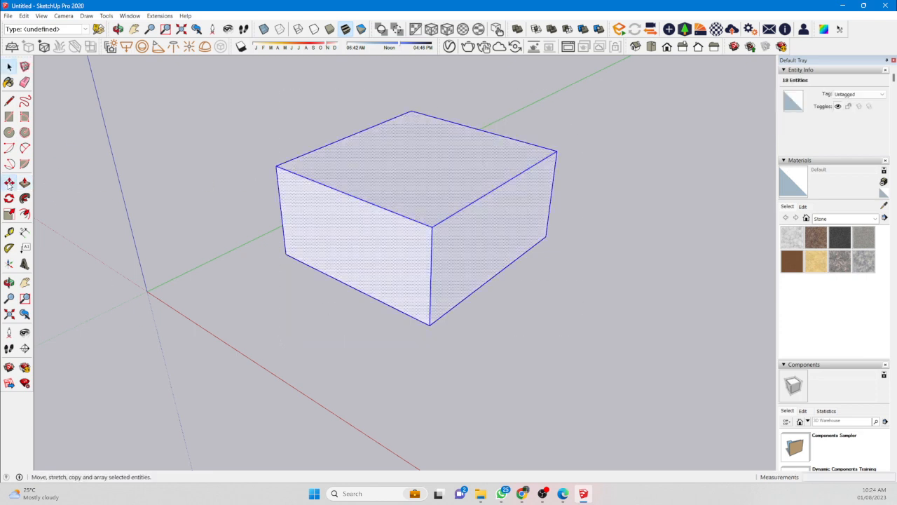
pyautogui.click(286, 256)
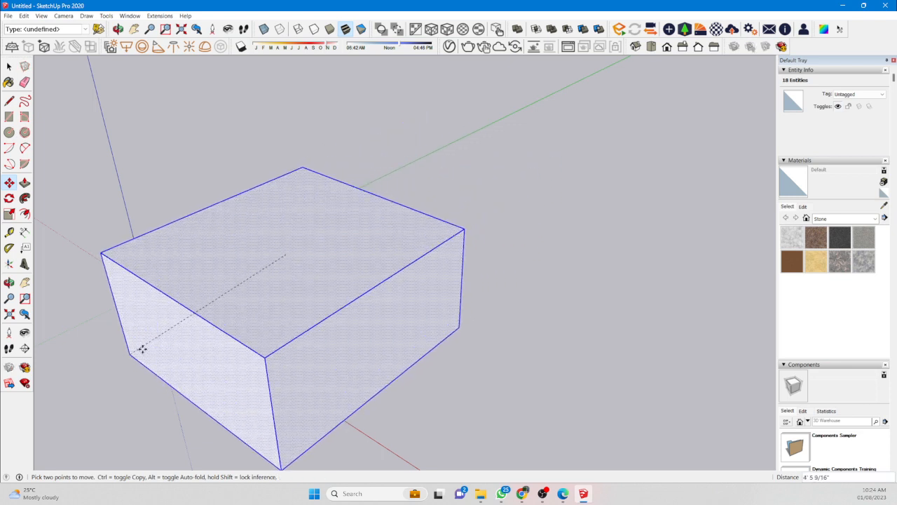
pyautogui.click(141, 349)
pyautogui.click(470, 323)
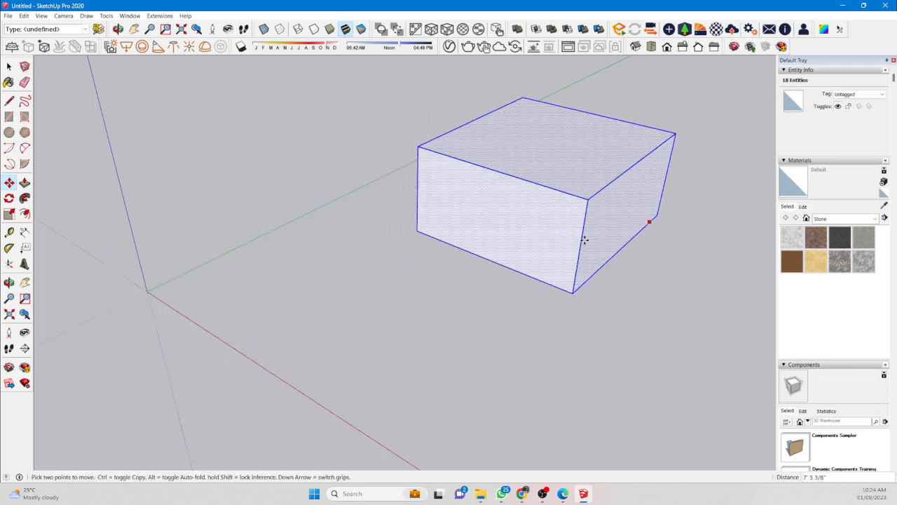
pyautogui.click(327, 270)
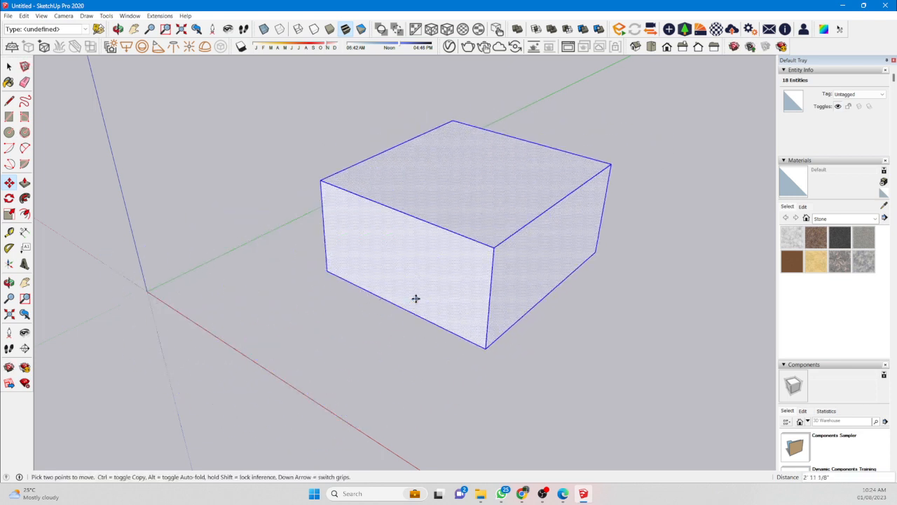
pyautogui.click(95, 175)
pyautogui.click(79, 204)
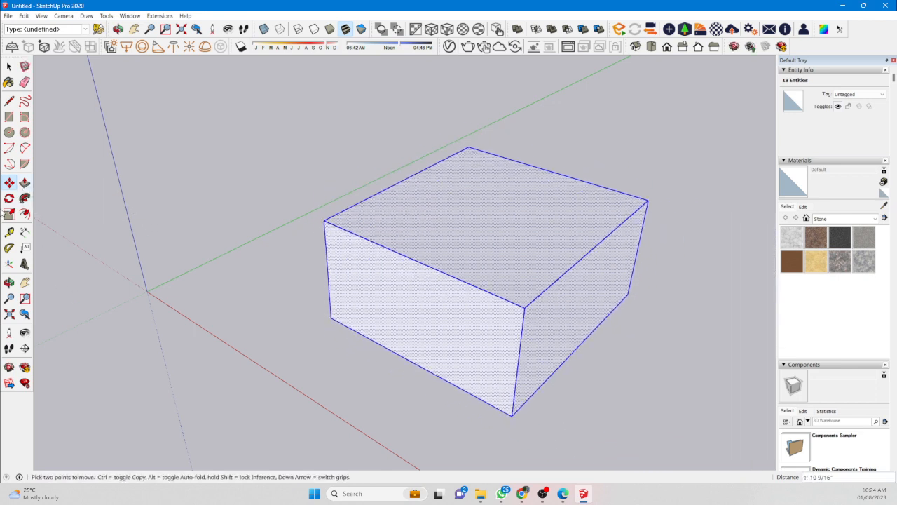
# Rotate the box by about 88.3° on the ground plane around its nearest bottom corner.
pyautogui.press('q')
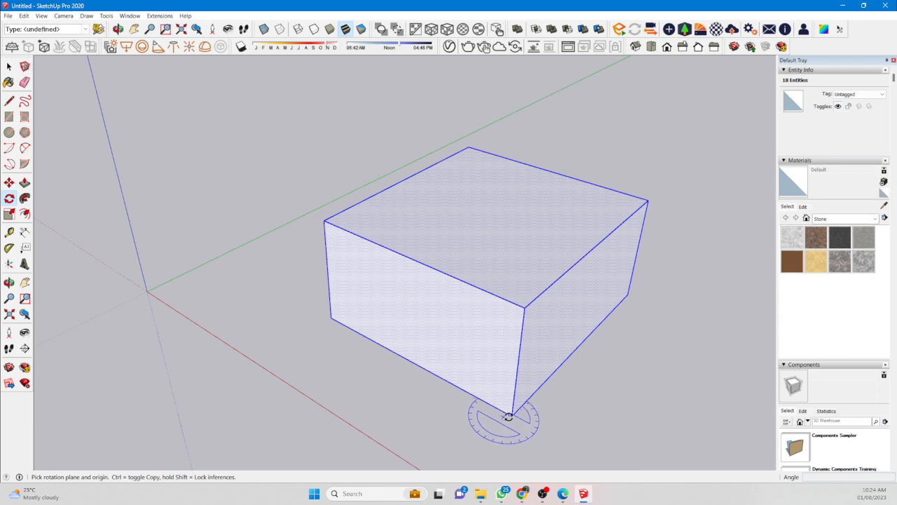
pyautogui.click(511, 418)
pyautogui.click(521, 408)
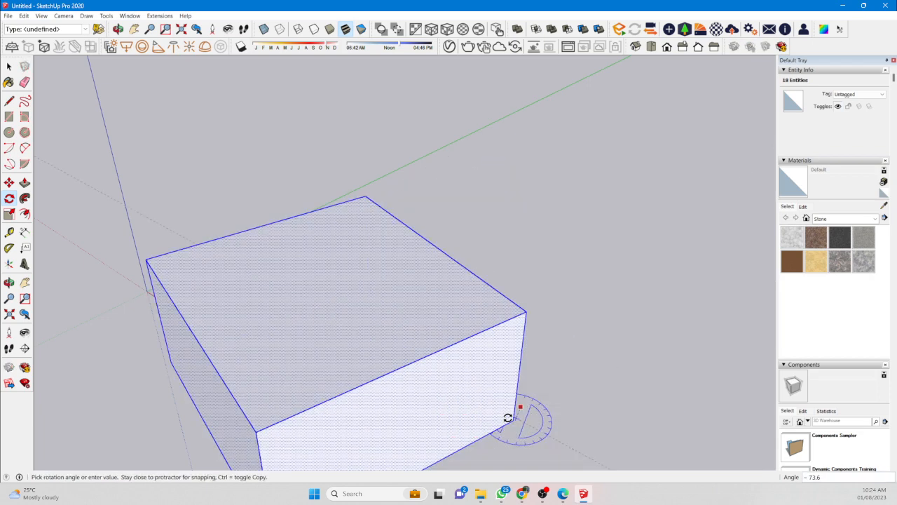
pyautogui.click(243, 341)
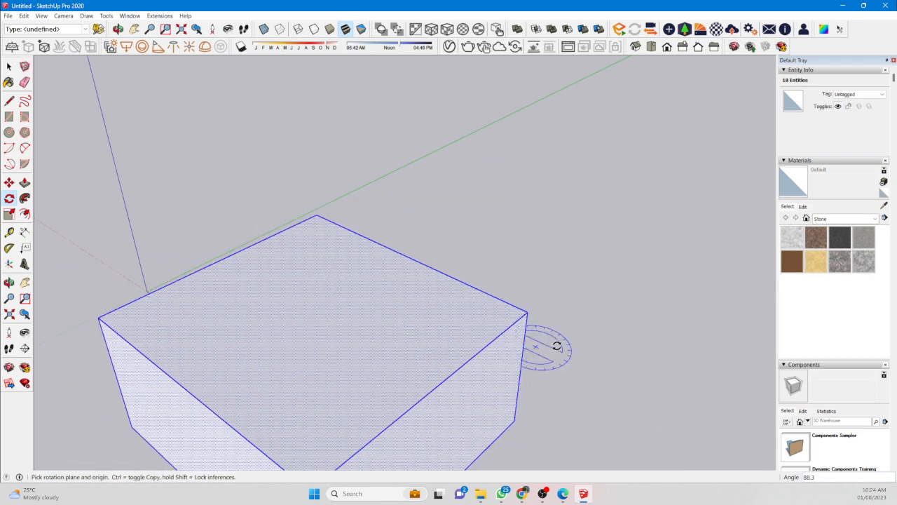
# Tilt the box by about 153° in a vertical plane, rotating it around its upper corner.
pyautogui.click(527, 316)
pyautogui.click(582, 194)
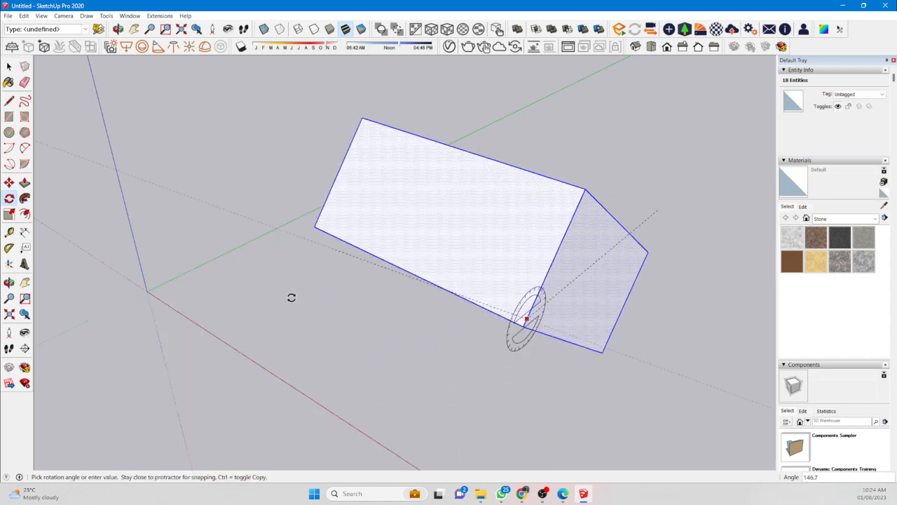
pyautogui.click(272, 342)
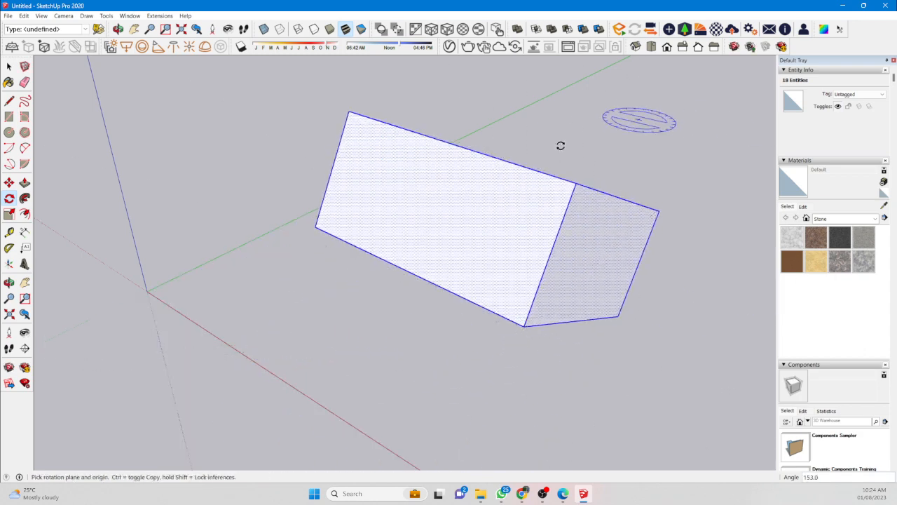
# Rotate the tilted box once more around a point on its large light face.
pyautogui.click(539, 176)
pyautogui.click(490, 271)
pyautogui.write('135')
pyautogui.press('Return')
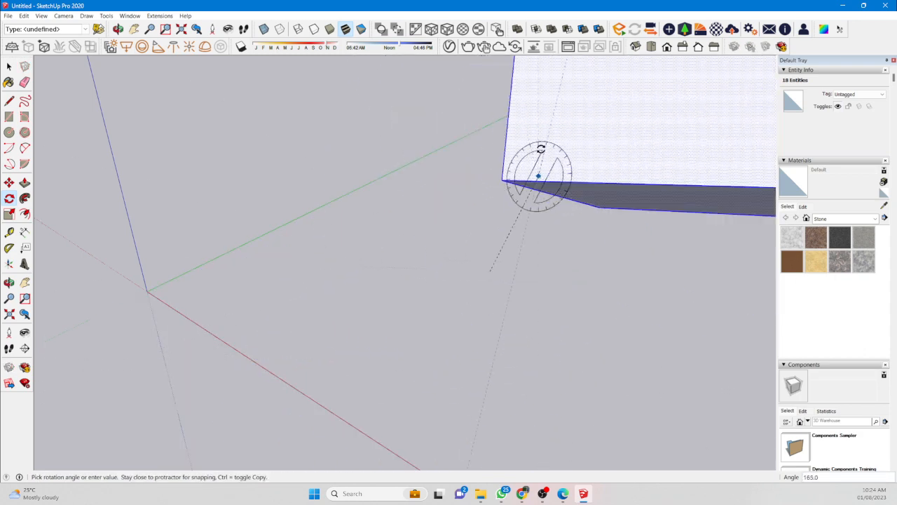
pyautogui.scroll(-1, 385, 253)
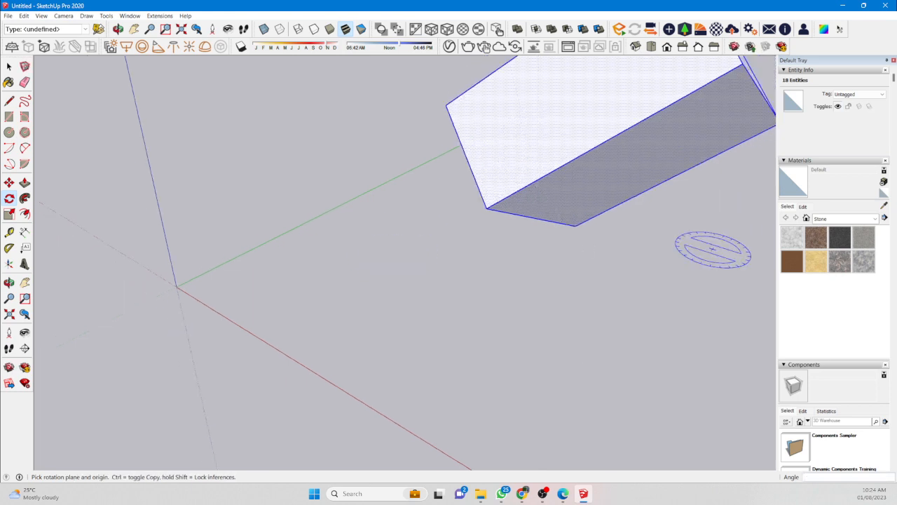
# Undo the last three rotations of the box.
pyautogui.hotkey('alt', 'Tab')
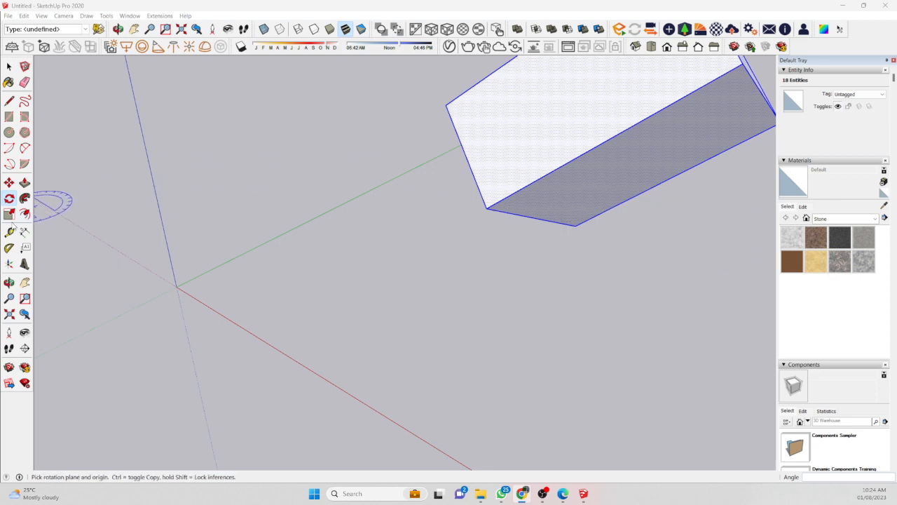
pyautogui.moveTo(341, 266); pyautogui.dragTo(362, 279, button='middle')
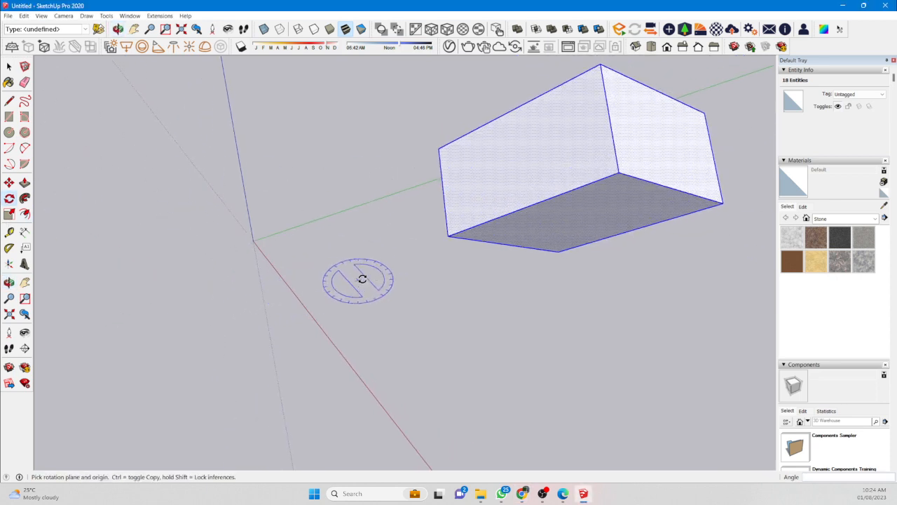
pyautogui.hotkey('ctrl', 'z')
pyautogui.hotkey('ctrl', 'z')
pyautogui.hotkey('ctrl', 'z')
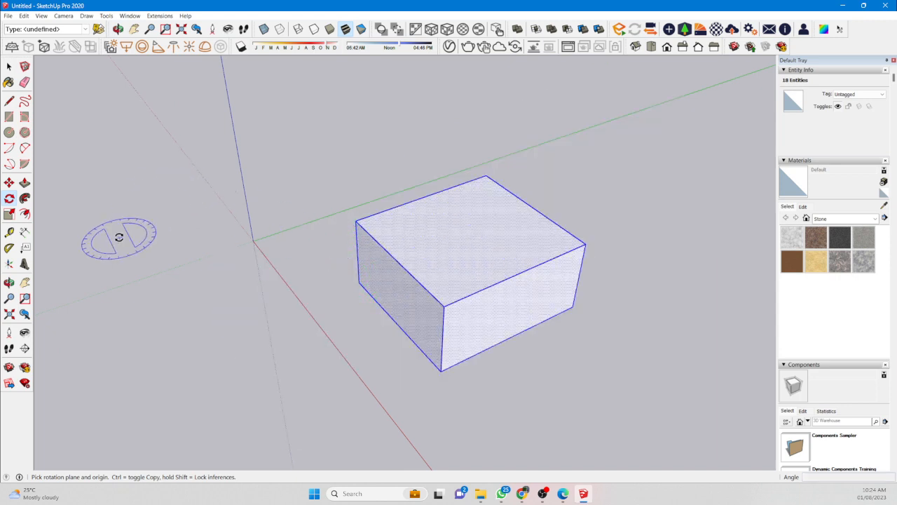
# Scale the box larger along the red axis using the centre grip of its front face.
pyautogui.click(9, 214)
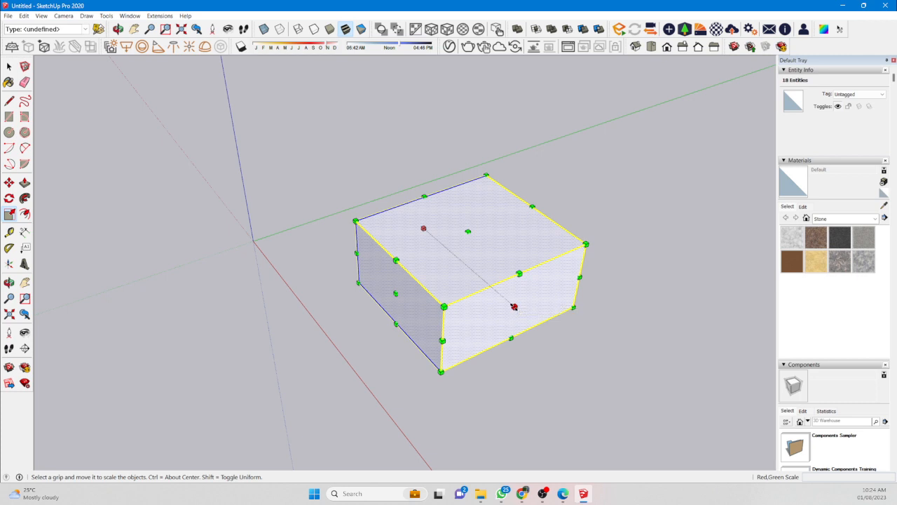
pyautogui.moveTo(514, 306); pyautogui.dragTo(560, 345)
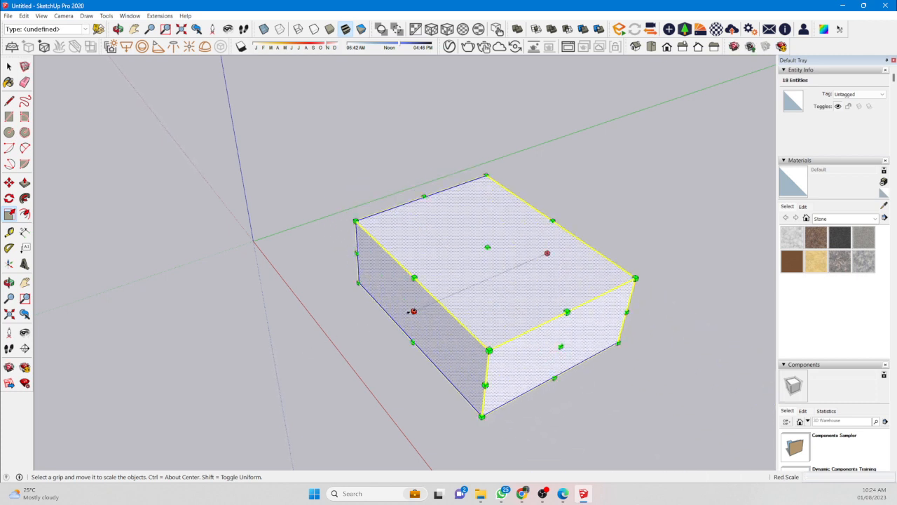
# Scale the box by about 1.82 along the green axis and about 3.00 along the blue axis, using face-centre grips.
pyautogui.moveTo(415, 311); pyautogui.dragTo(186, 361)
pyautogui.moveTo(391, 321); pyautogui.dragTo(223, 384)
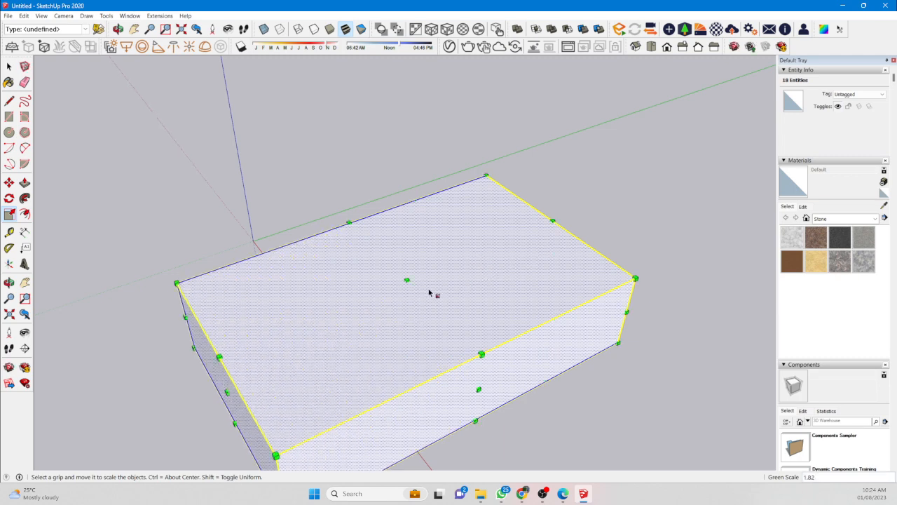
pyautogui.moveTo(406, 275); pyautogui.dragTo(405, 113)
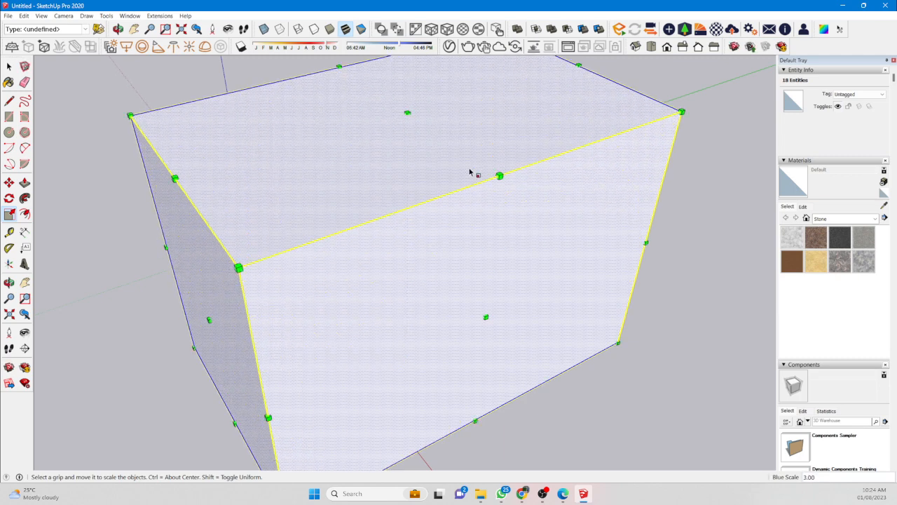
# Scale the box along the red axis using the centre grip of its end face.
pyautogui.scroll(-5, 469, 239)
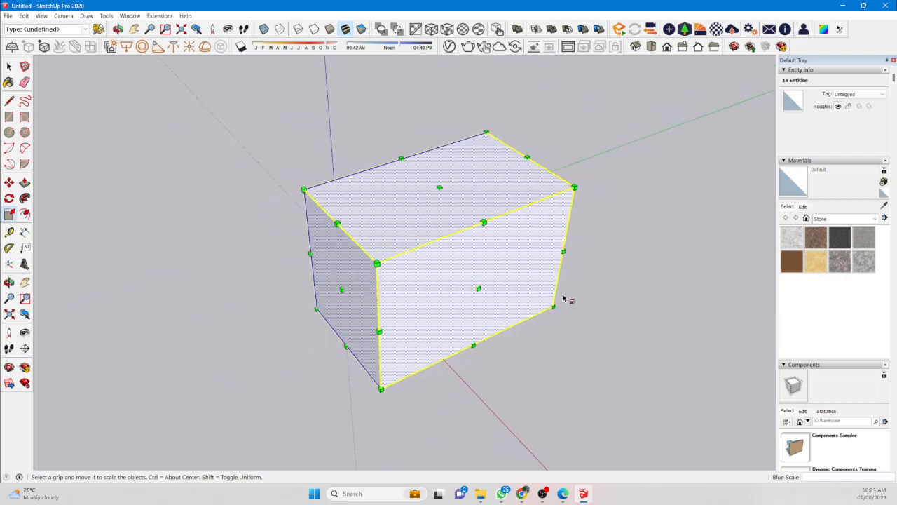
pyautogui.press('o')
pyautogui.moveTo(555, 292); pyautogui.dragTo(686, 177)
pyautogui.press('s')
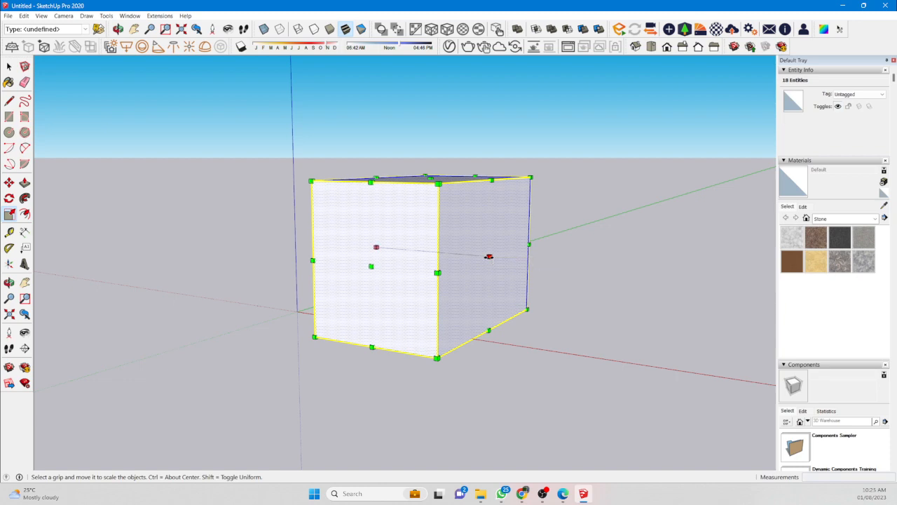
pyautogui.moveTo(490, 257); pyautogui.dragTo(401, 294)
# Select the entire scaled box and delete it.
pyautogui.press('o')
pyautogui.moveTo(401, 294); pyautogui.dragTo(393, 276, button='middle')
pyautogui.scroll(-3, 394, 277)
pyautogui.moveTo(444, 249); pyautogui.dragTo(341, 290, button='middle')
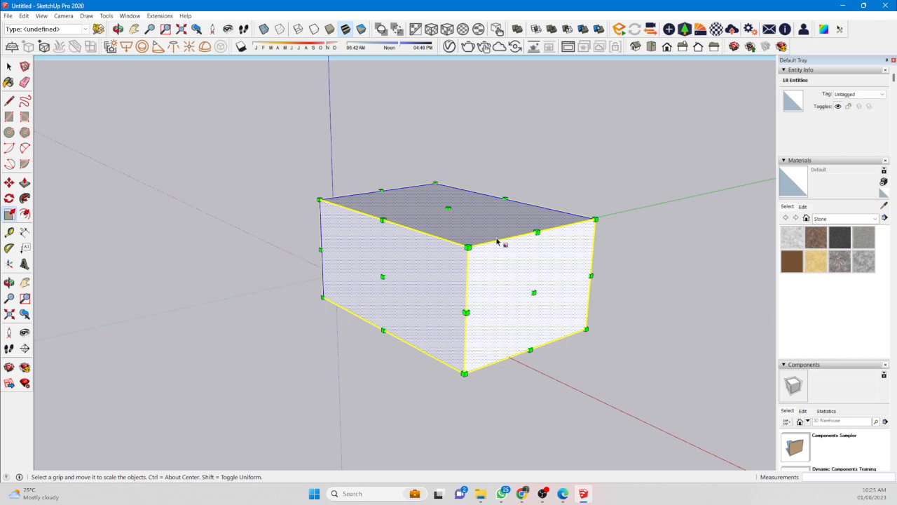
pyautogui.click(454, 288)
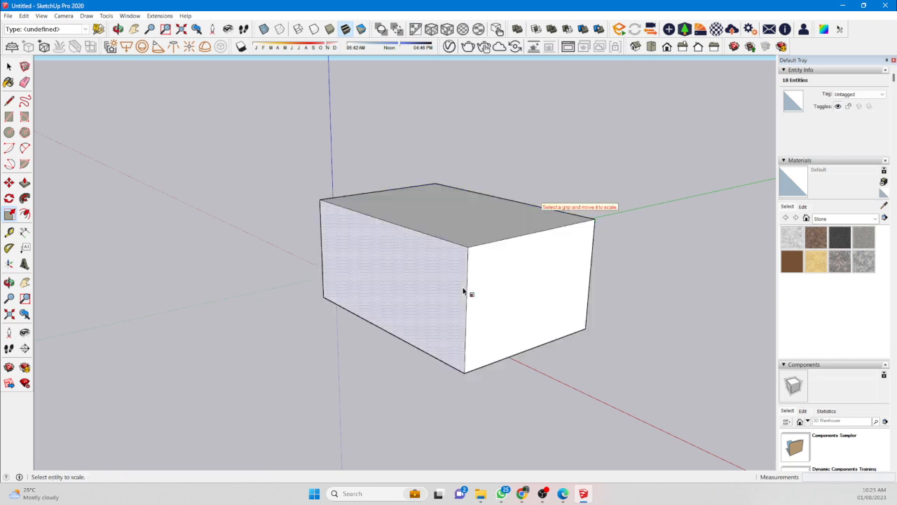
pyautogui.click(407, 315)
pyautogui.press('space')
pyautogui.moveTo(640, 115); pyautogui.dragTo(204, 401)
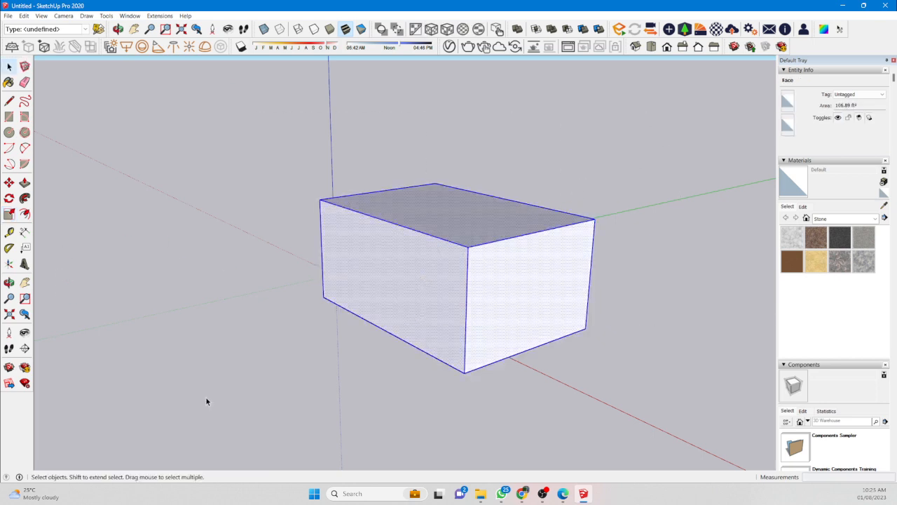
pyautogui.press('Delete')
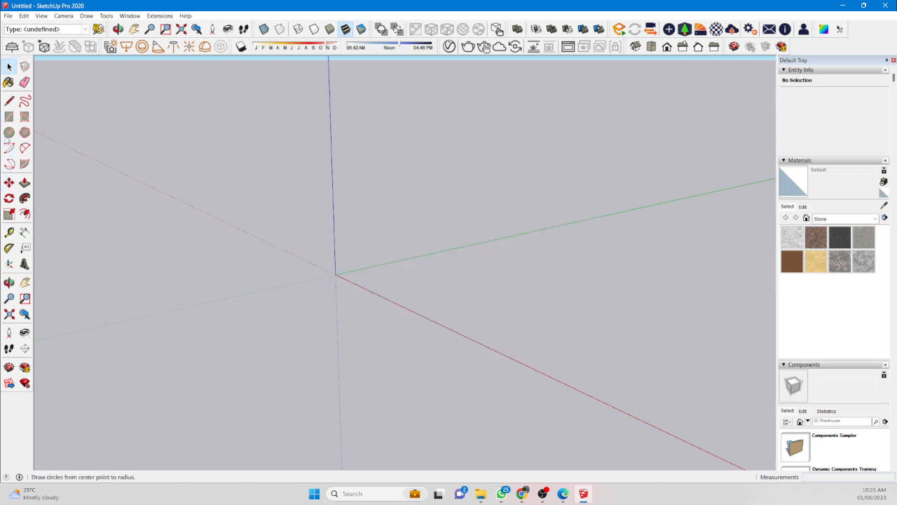
# Draw a rectangle on the ground plane with its first corner at the origin.
pyautogui.click(9, 118)
pyautogui.click(338, 273)
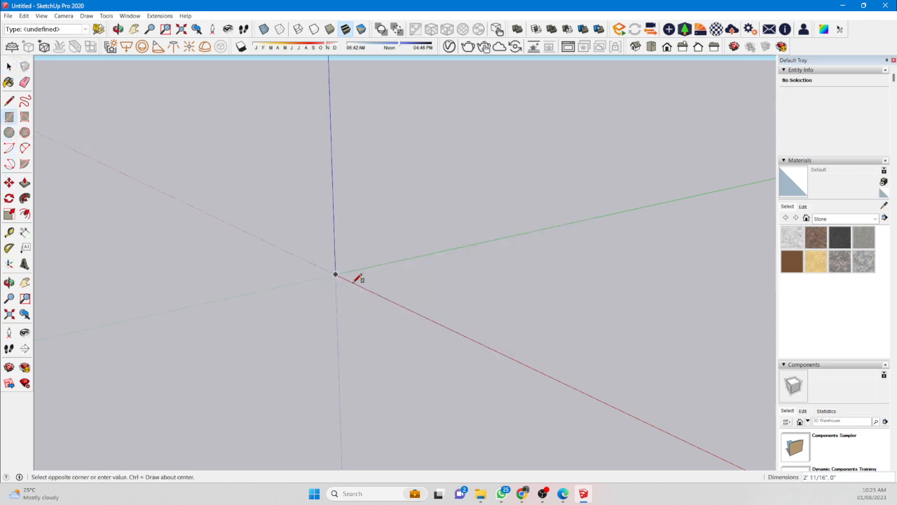
pyautogui.click(605, 306)
# Push/Pull the rectangle upward by about 8' 10 1/4" to form a box.
pyautogui.scroll(-1, 426, 293)
pyautogui.moveTo(426, 293); pyautogui.dragTo(555, 289, button='middle')
pyautogui.scroll(3, 554, 291)
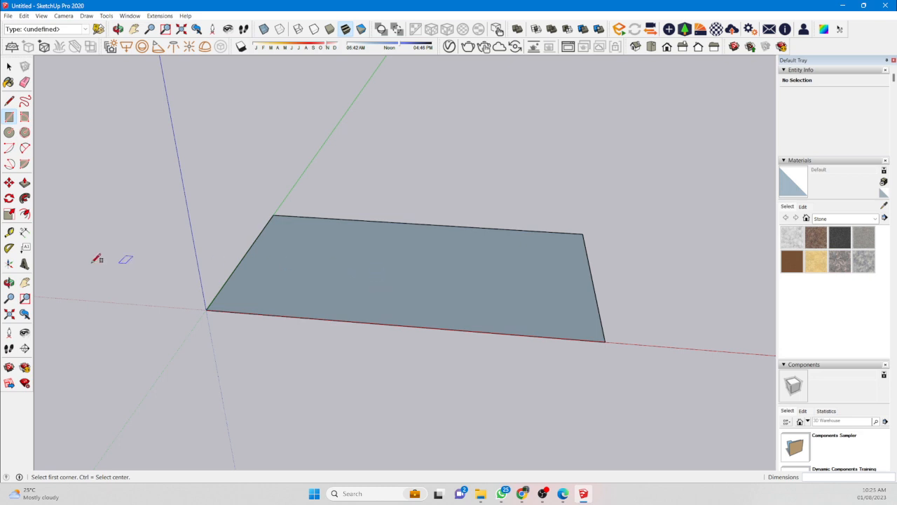
pyautogui.click(24, 184)
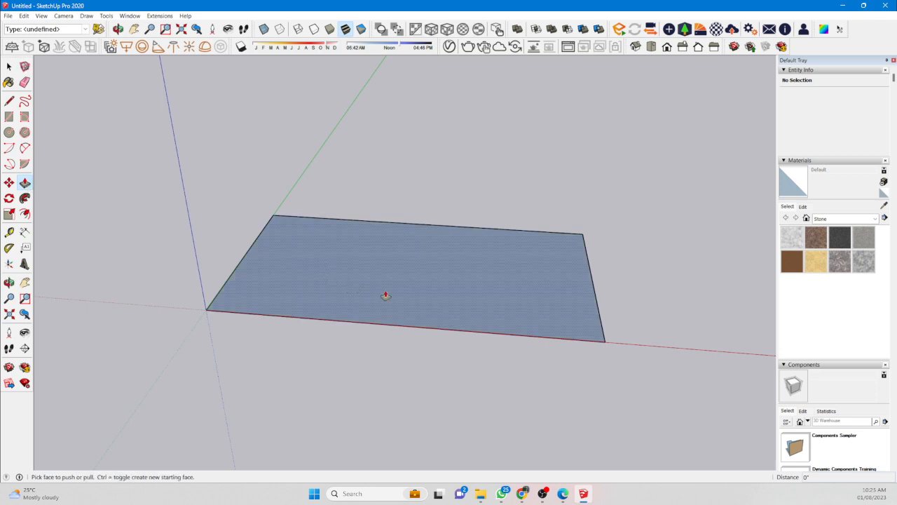
pyautogui.moveTo(412, 299); pyautogui.dragTo(389, 117)
# Pull the box's long front face and the adjacent end face outward, the end face by about 2' 11 9/16".
pyautogui.moveTo(474, 307); pyautogui.dragTo(537, 306, button='middle')
pyautogui.moveTo(537, 306); pyautogui.dragTo(489, 275)
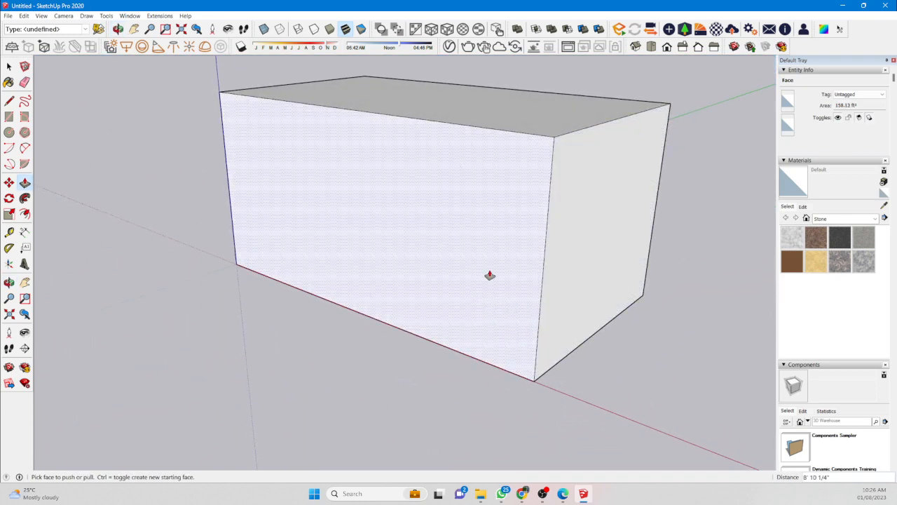
pyautogui.moveTo(486, 241); pyautogui.dragTo(332, 255)
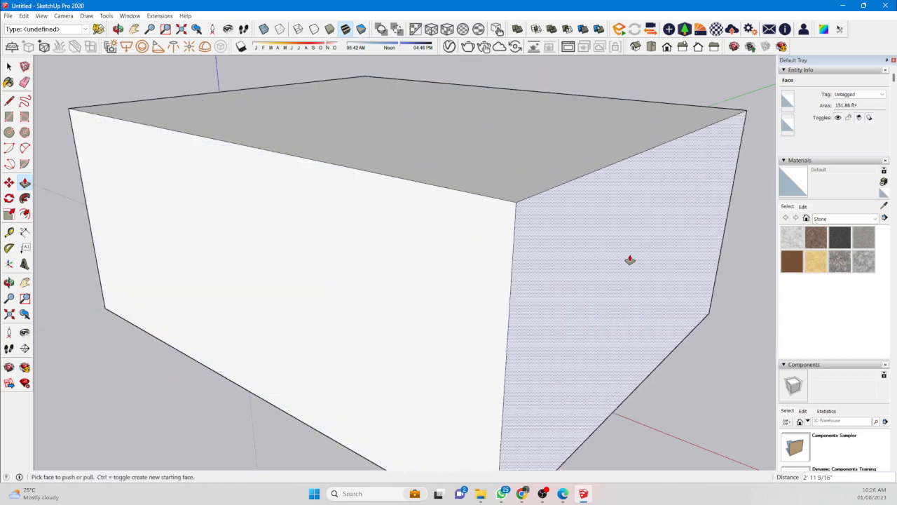
# Raise the box's top face by about 2' 4 1/2" with Push/Pull.
pyautogui.moveTo(629, 261); pyautogui.dragTo(146, 336, button='middle')
pyautogui.moveTo(331, 248); pyautogui.dragTo(335, 197)
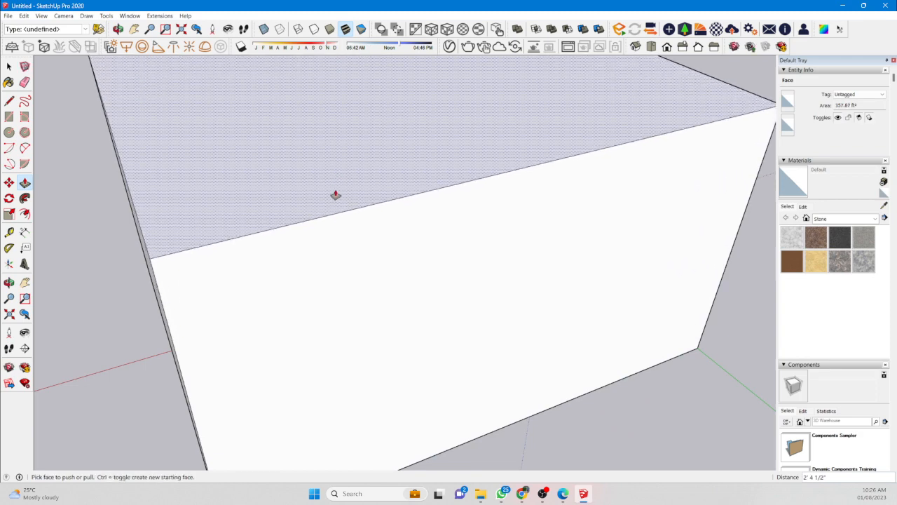
pyautogui.scroll(-2, 336, 200)
pyautogui.scroll(-5, 341, 292)
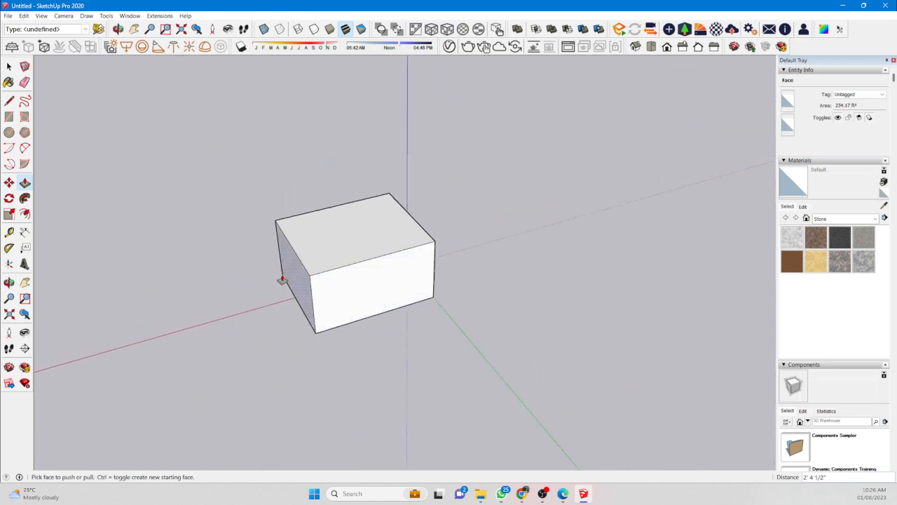
pyautogui.moveTo(282, 279); pyautogui.dragTo(353, 253, button='middle')
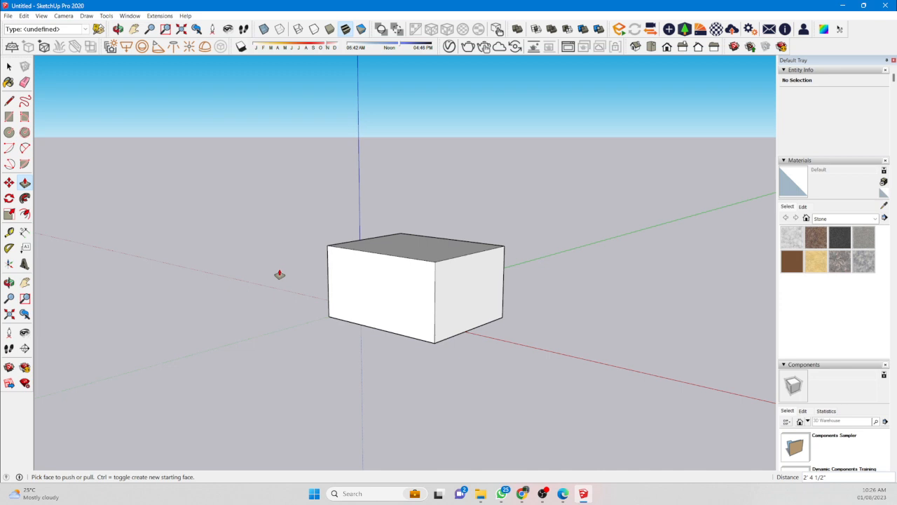
pyautogui.click(415, 298)
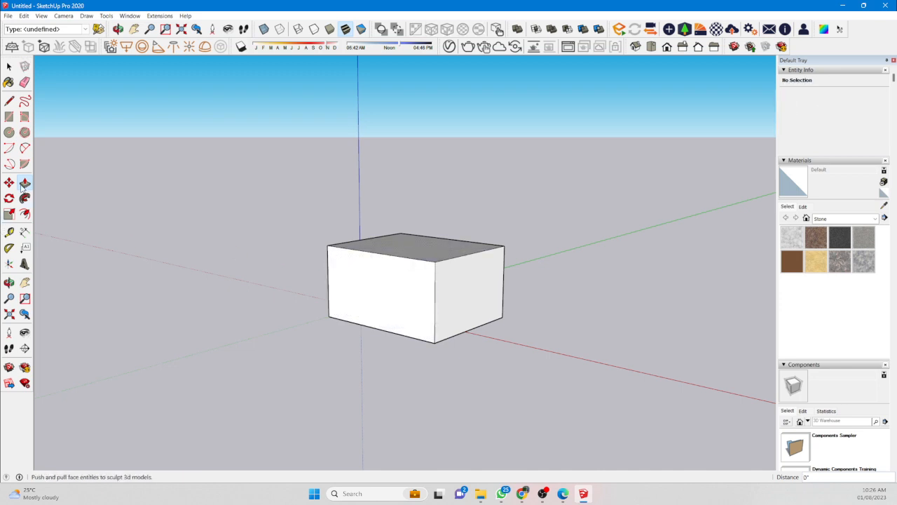
# Draw a 24-sided circle with a radius of about 8' 5 7/16" on the ground in front of the box.
pyautogui.click(9, 132)
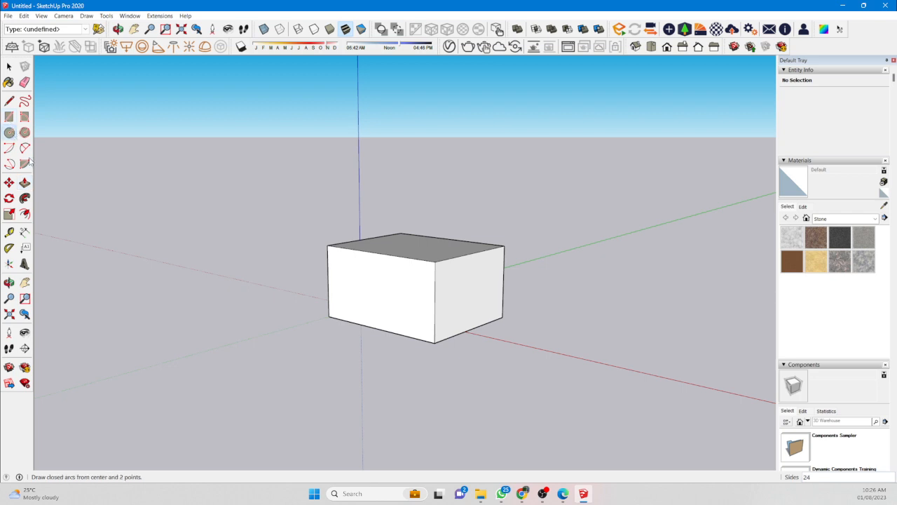
pyautogui.click(196, 373)
pyautogui.click(247, 379)
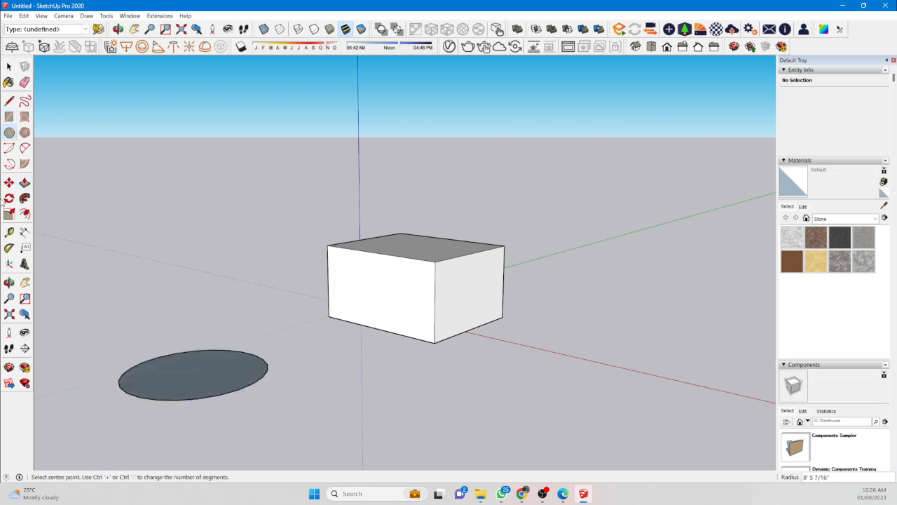
# Push/Pull the circle upward by about 22' 3 3/4" to form a cylinder.
pyautogui.click(25, 183)
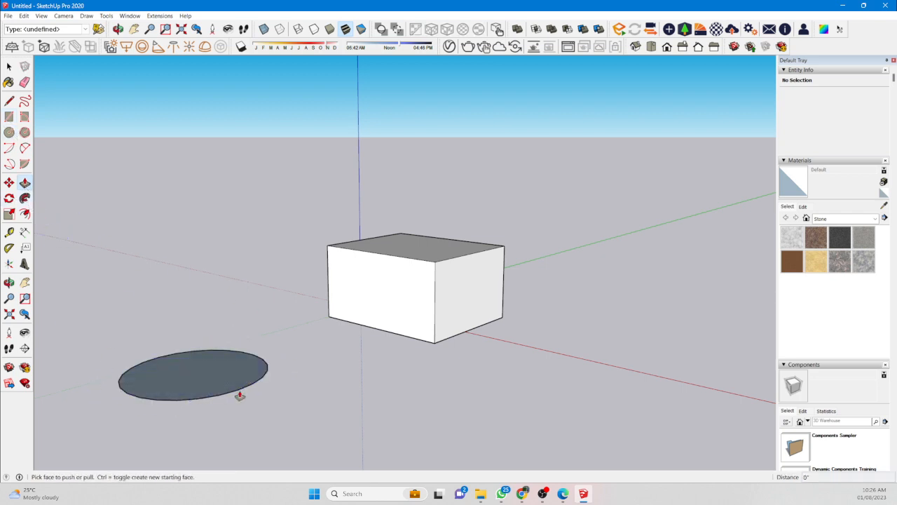
pyautogui.click(206, 371)
pyautogui.click(187, 188)
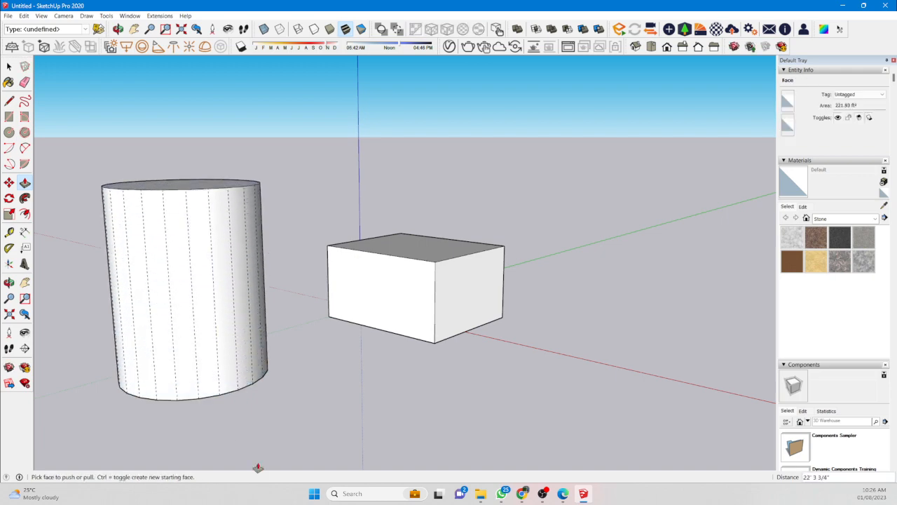
# Pull two facets of the cylinder's side outward into long fins, the second by about 17' 10 3/16".
pyautogui.moveTo(303, 380); pyautogui.dragTo(212, 464, button='middle')
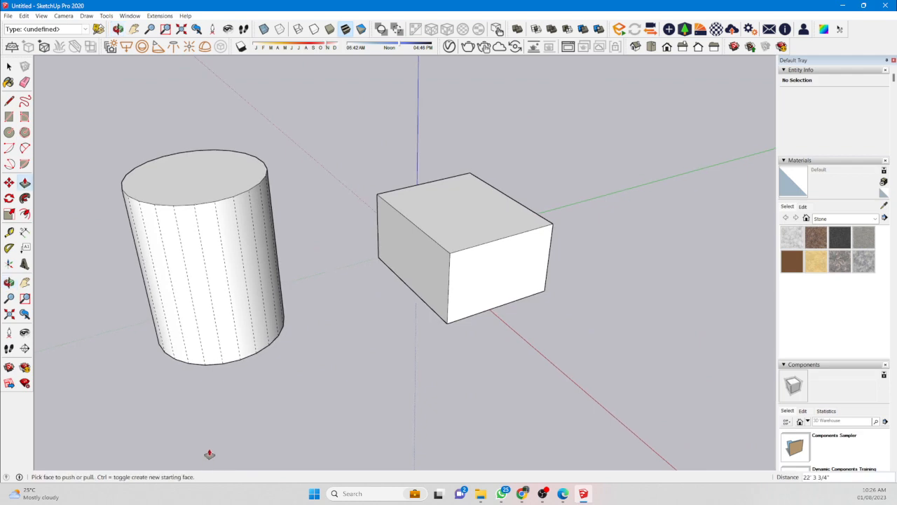
pyautogui.moveTo(227, 327); pyautogui.dragTo(290, 296, button='middle')
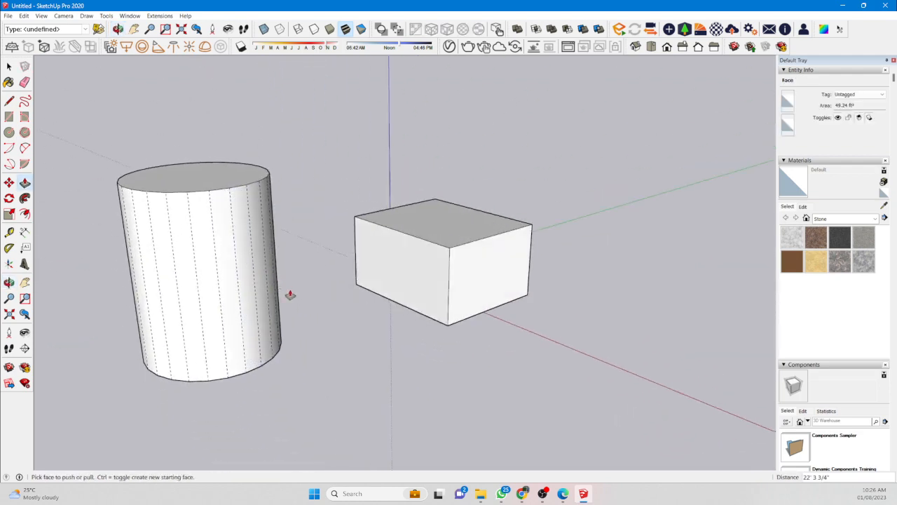
pyautogui.moveTo(223, 265); pyautogui.dragTo(272, 327)
pyautogui.moveTo(194, 293); pyautogui.dragTo(155, 373)
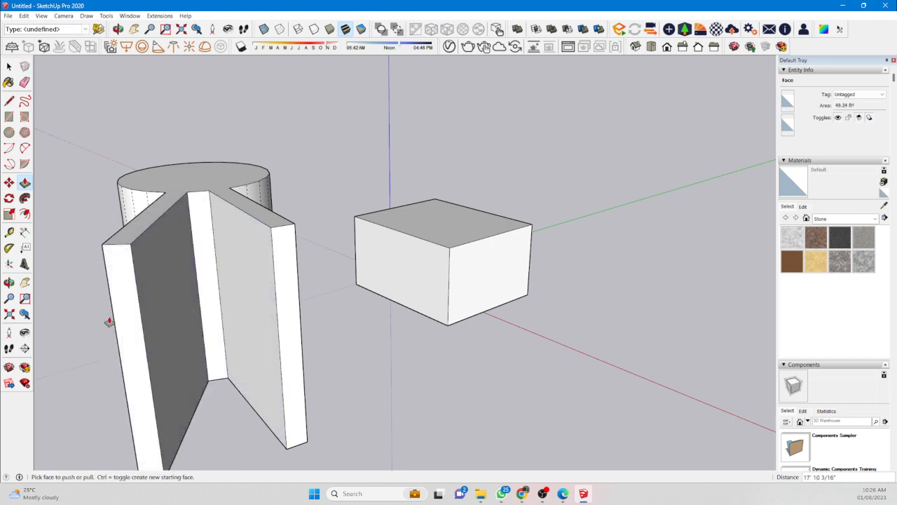
# Pull two more side facets of the cylinder outward, by about 19' 4 5/16" and 16' 2 5/16".
pyautogui.moveTo(110, 321); pyautogui.dragTo(296, 293, button='middle')
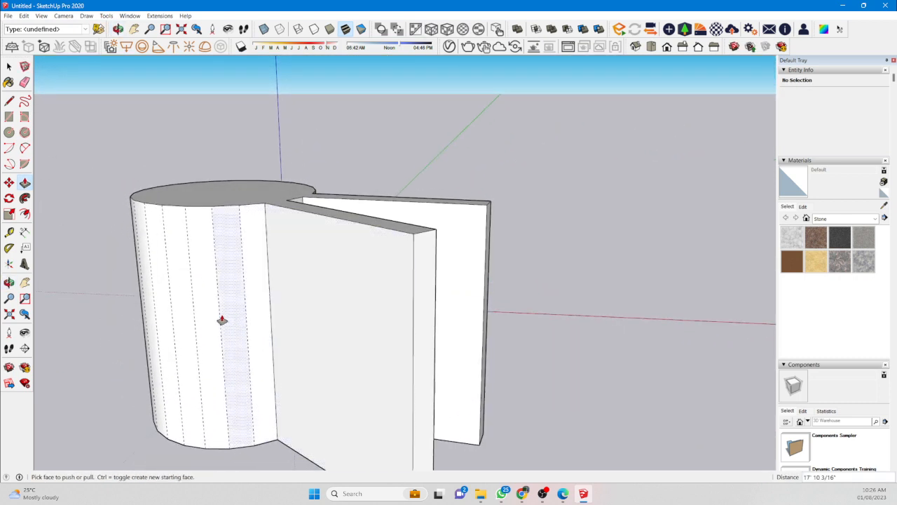
pyautogui.moveTo(225, 316); pyautogui.dragTo(256, 416)
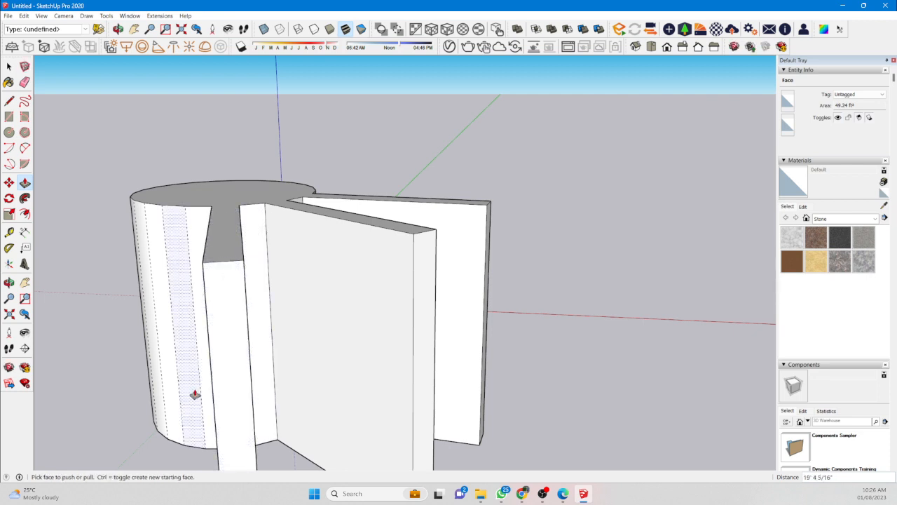
pyautogui.moveTo(180, 381); pyautogui.dragTo(351, 373, button='middle')
pyautogui.moveTo(244, 349); pyautogui.dragTo(444, 365)
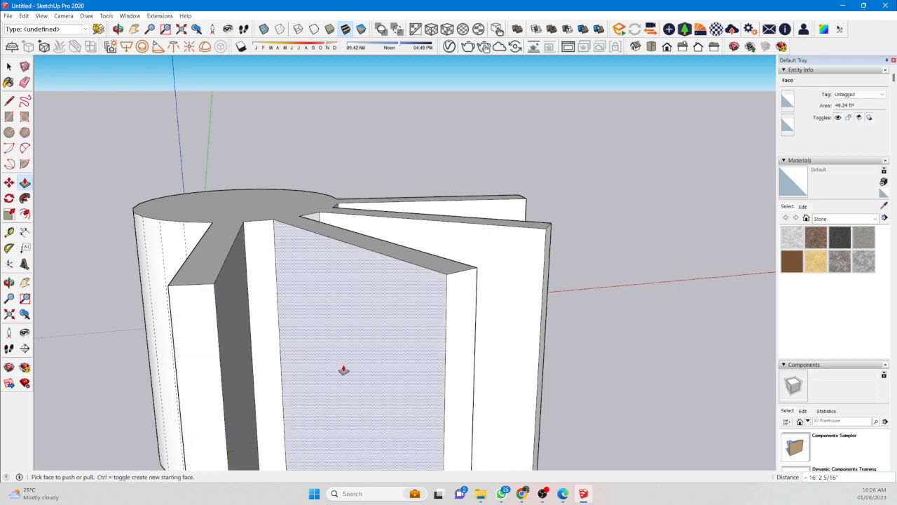
# Undo all the facet pulls on the cylinder.
pyautogui.moveTo(320, 337); pyautogui.dragTo(236, 376, button='middle')
pyautogui.moveTo(304, 351); pyautogui.dragTo(371, 316, button='middle')
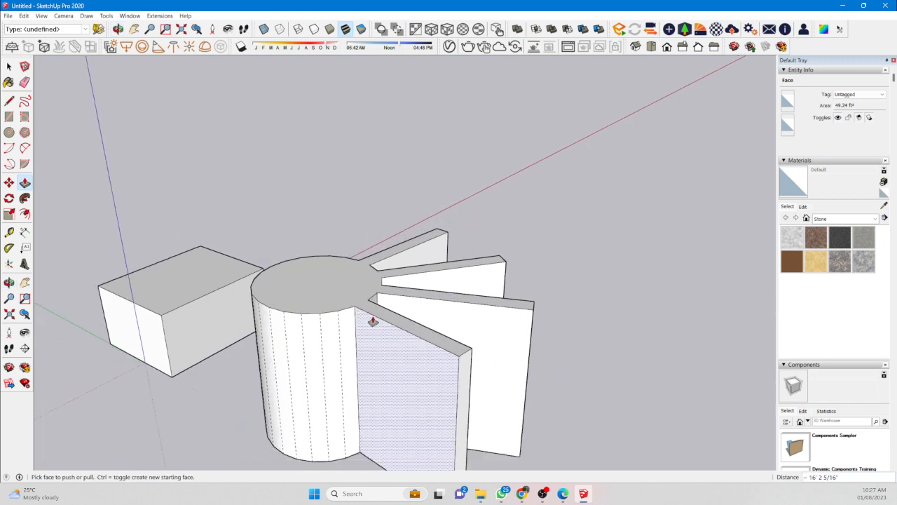
pyautogui.hotkey('ctrl', 'z')
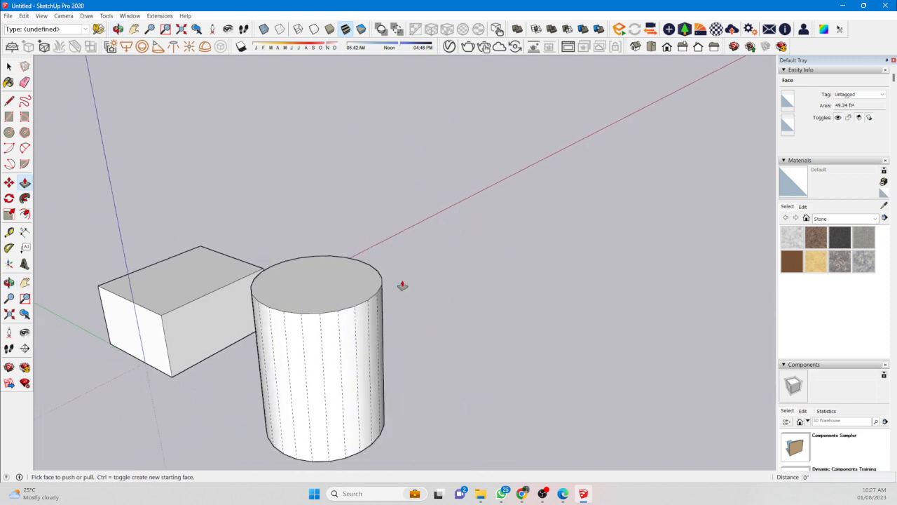
pyautogui.moveTo(403, 285); pyautogui.dragTo(342, 336, button='middle')
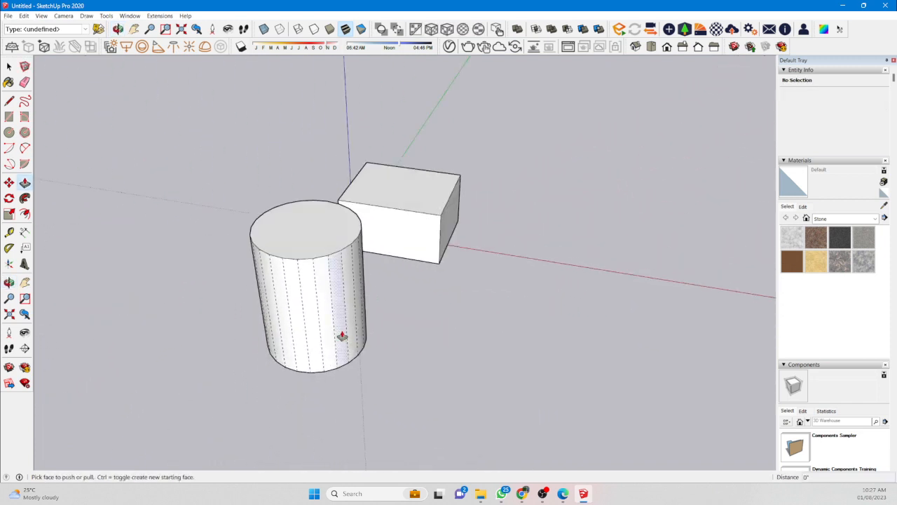
pyautogui.click(343, 336)
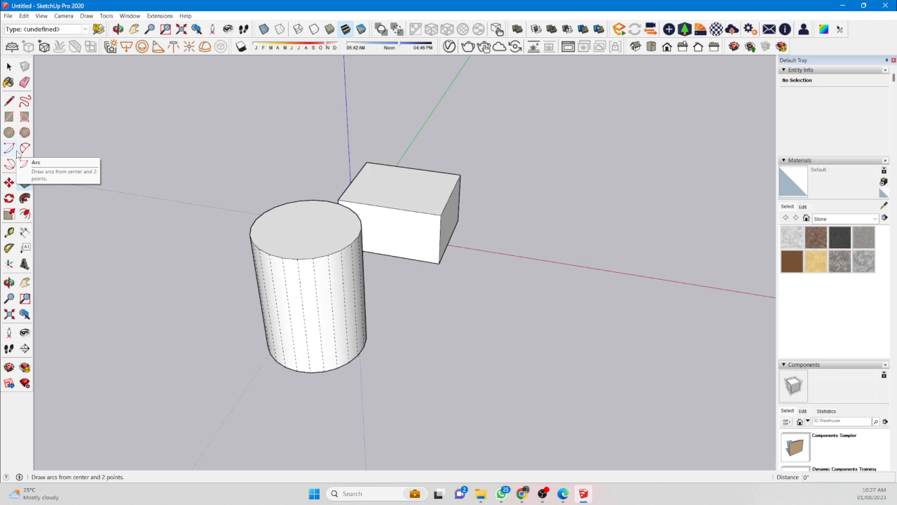
# Select the top face of the box.
pyautogui.press('p')
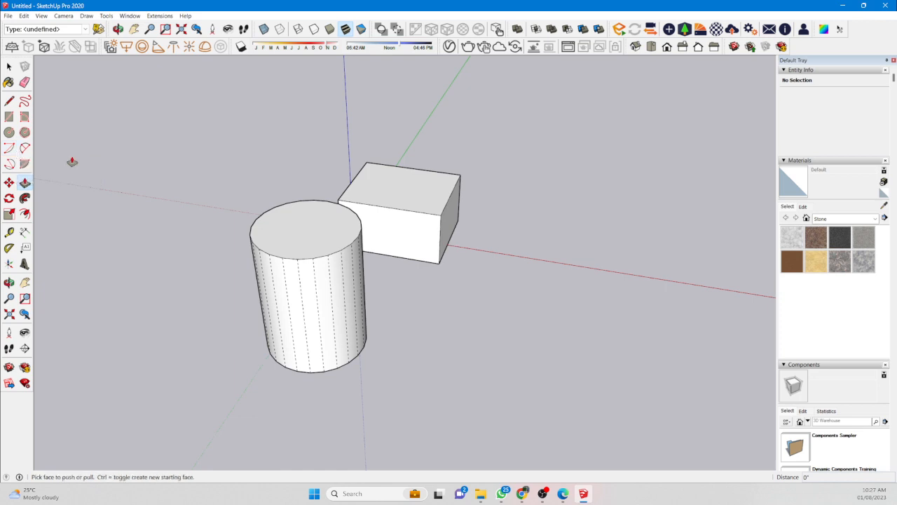
pyautogui.moveTo(421, 194); pyautogui.dragTo(537, 157, button='middle')
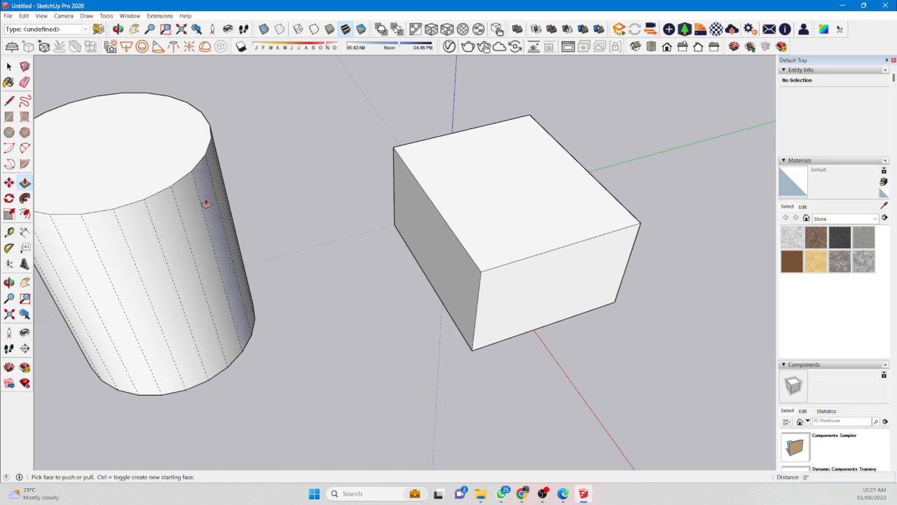
pyautogui.scroll(-2, 527, 228)
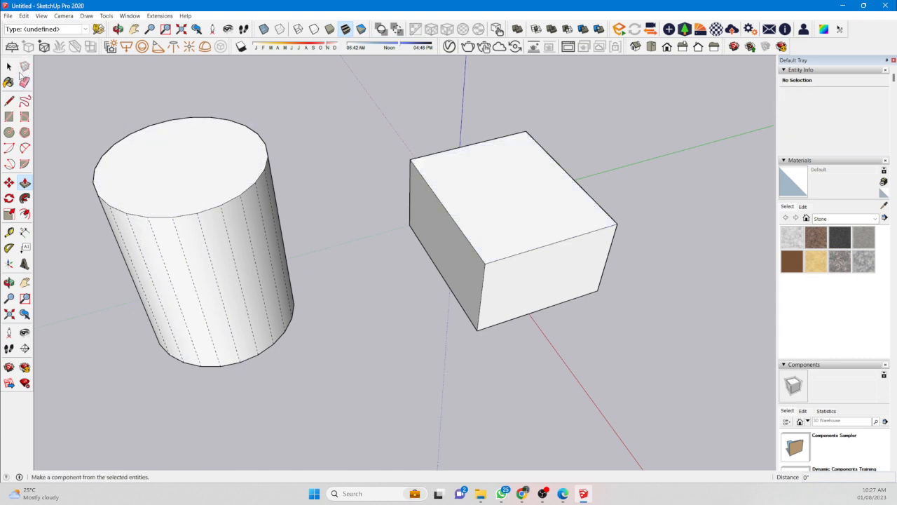
pyautogui.click(456, 194)
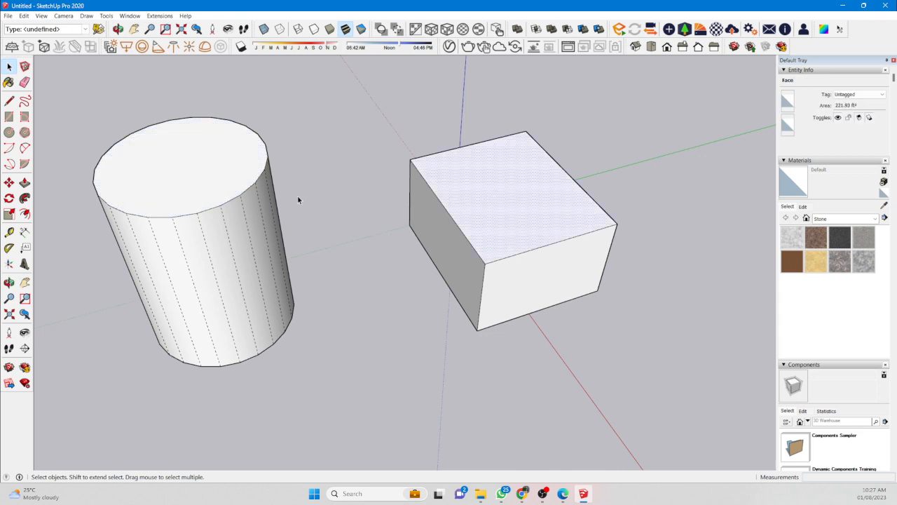
# Try dividing the long top edge along the box's shaded side face into 7 segments.
pyautogui.rightClick(475, 210)
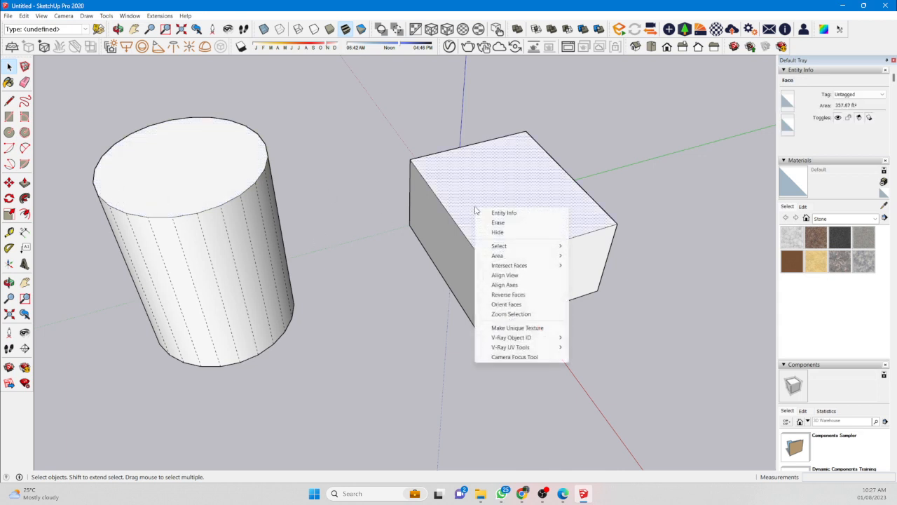
pyautogui.click(526, 296)
pyautogui.click(260, 112)
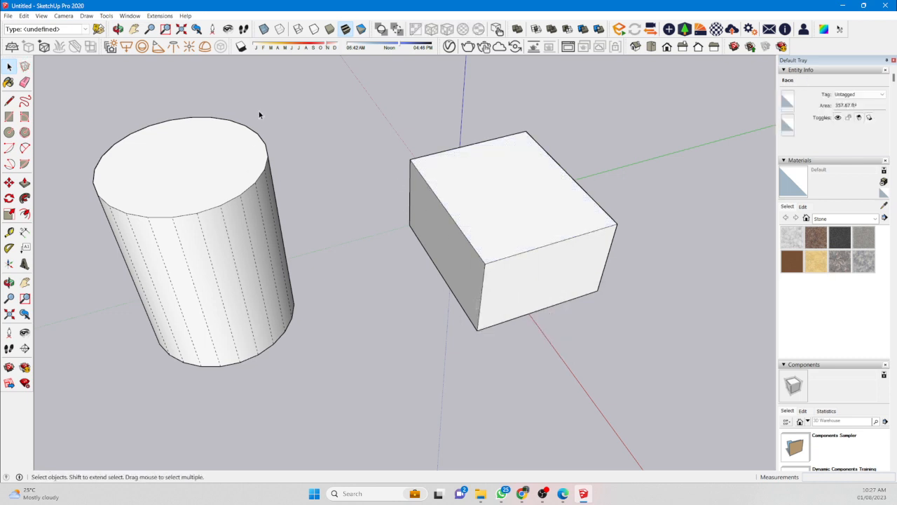
pyautogui.click(438, 194)
pyautogui.click(437, 197)
pyautogui.rightClick(438, 199)
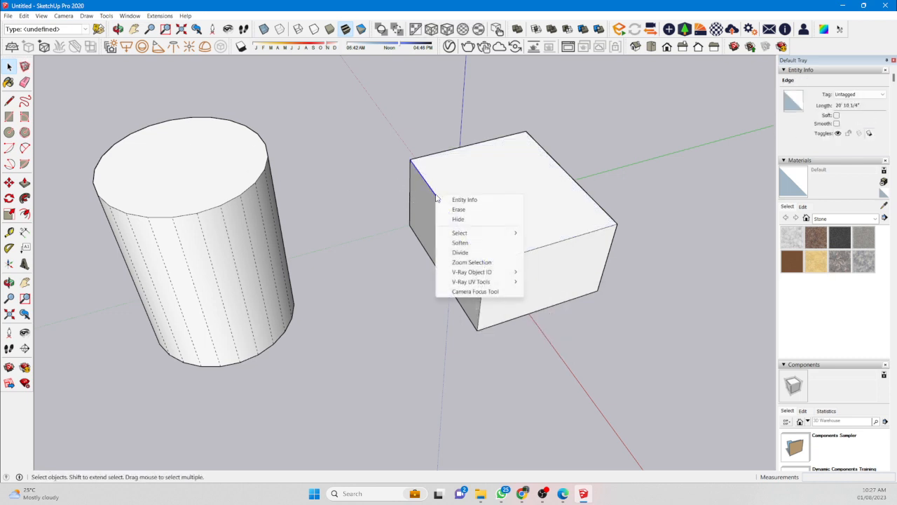
pyautogui.click(465, 253)
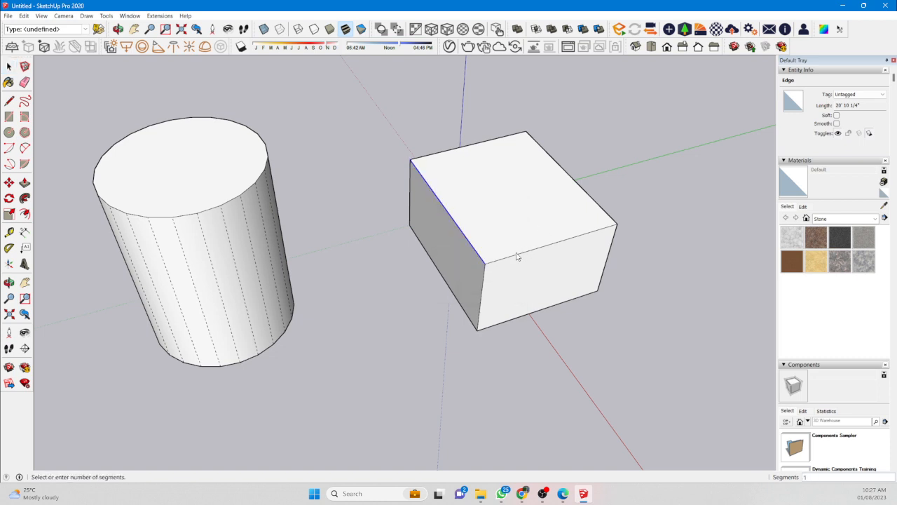
pyautogui.click(475, 255)
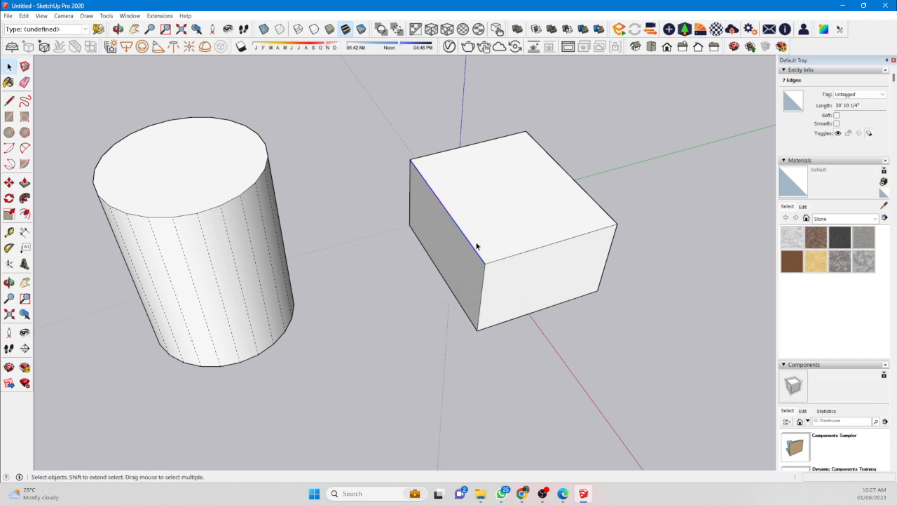
pyautogui.click(569, 178)
pyautogui.keyDown('shift'); pyautogui.click(464, 239); pyautogui.keyUp('shift')
pyautogui.rightClick(465, 238)
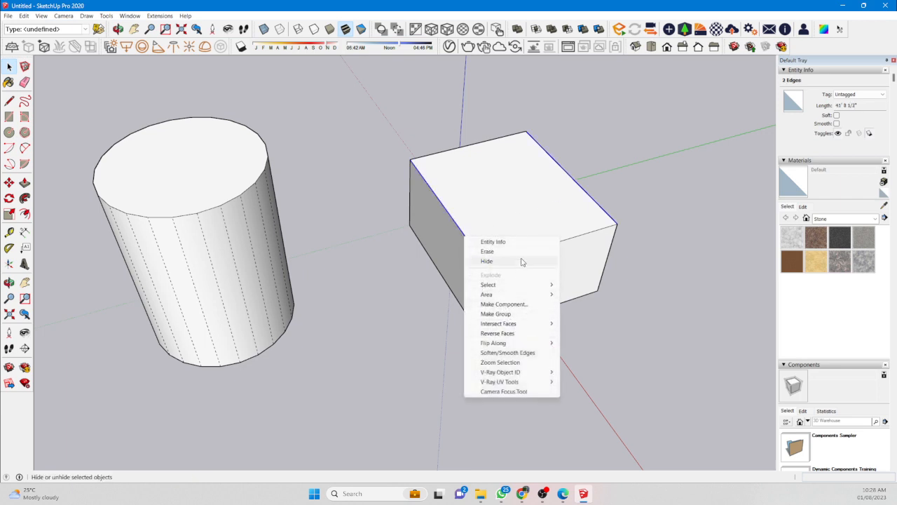
pyautogui.click(422, 249)
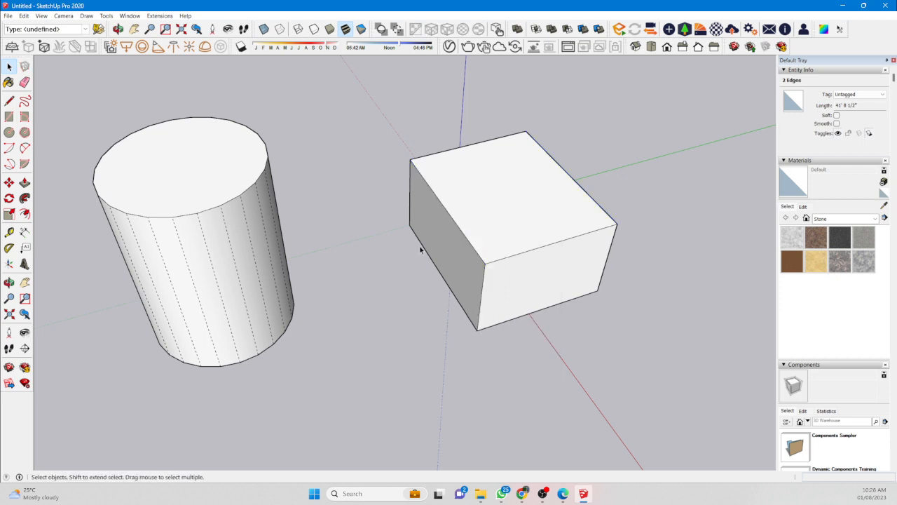
# Divide the top edge above the box's shaded side face into 7 equal segments.
pyautogui.click(435, 203)
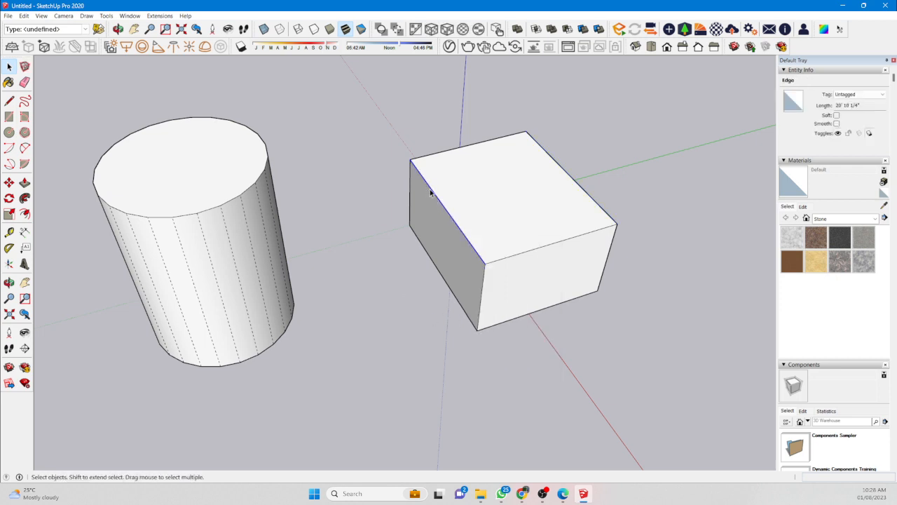
pyautogui.rightClick(431, 193)
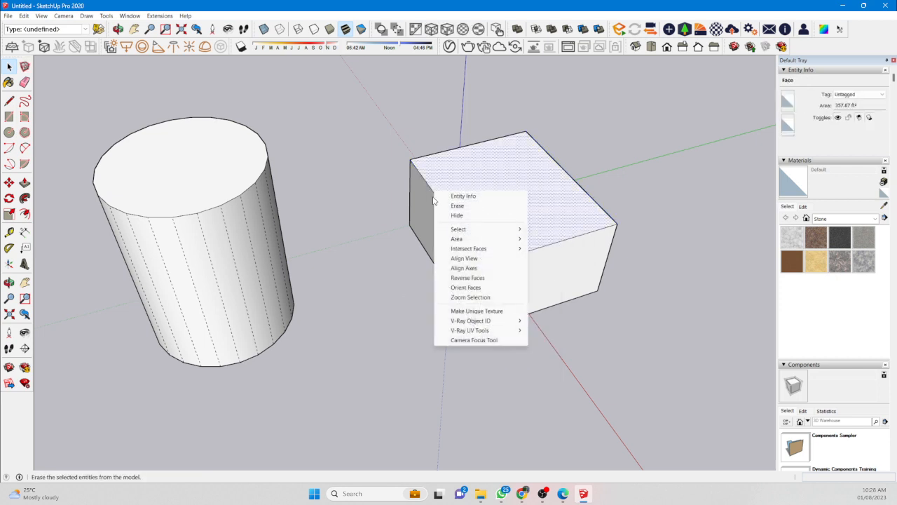
pyautogui.click(435, 201)
pyautogui.rightClick(436, 198)
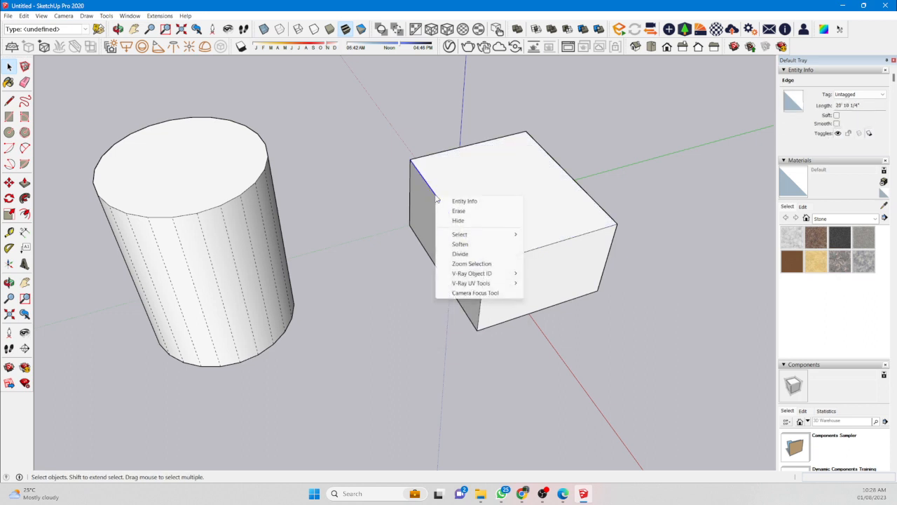
pyautogui.click(461, 254)
pyautogui.click(474, 248)
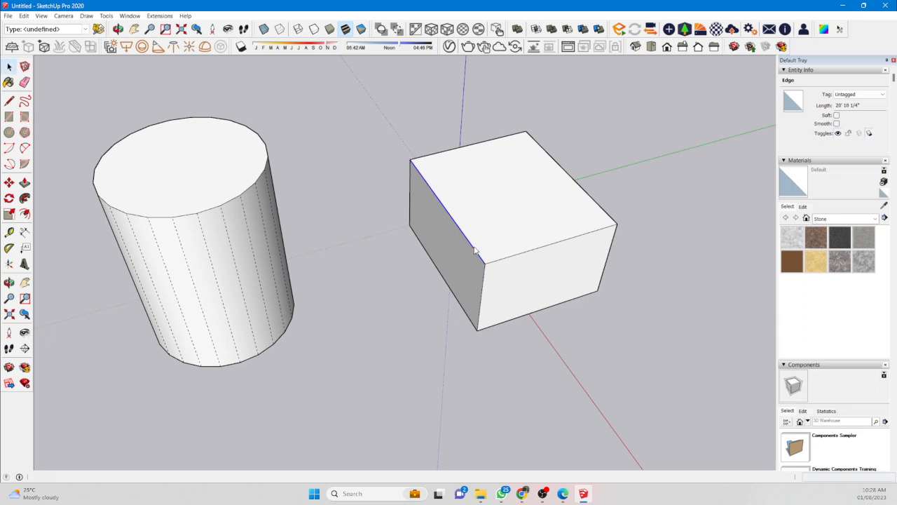
# Draw thirteen parallel lines, each about 17' 2" long, across the box's top from the divided edge's segment endpoints and midpoints to the opposite edge.
pyautogui.click(9, 101)
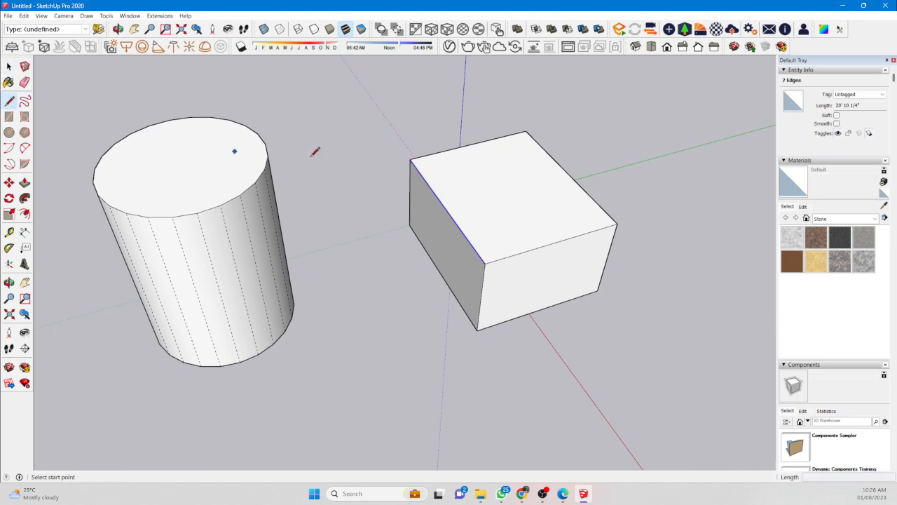
pyautogui.click(429, 185)
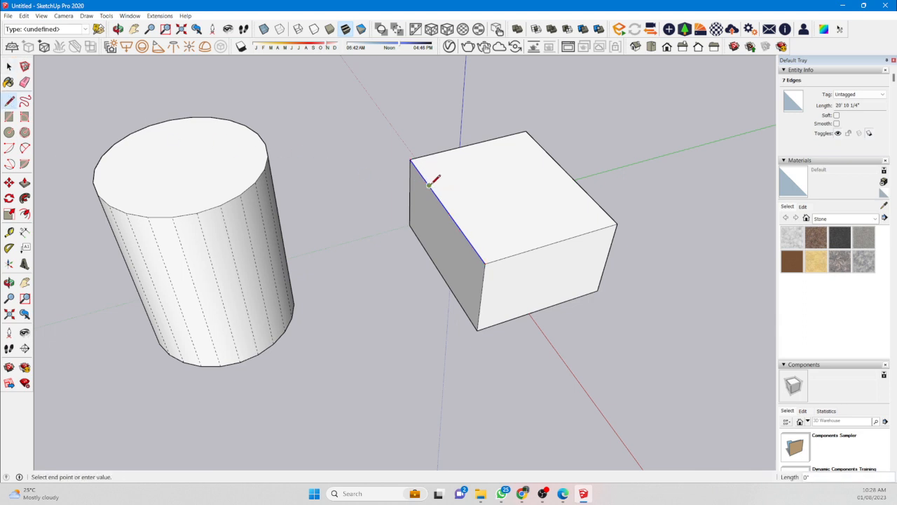
pyautogui.click(549, 154)
pyautogui.click(444, 207)
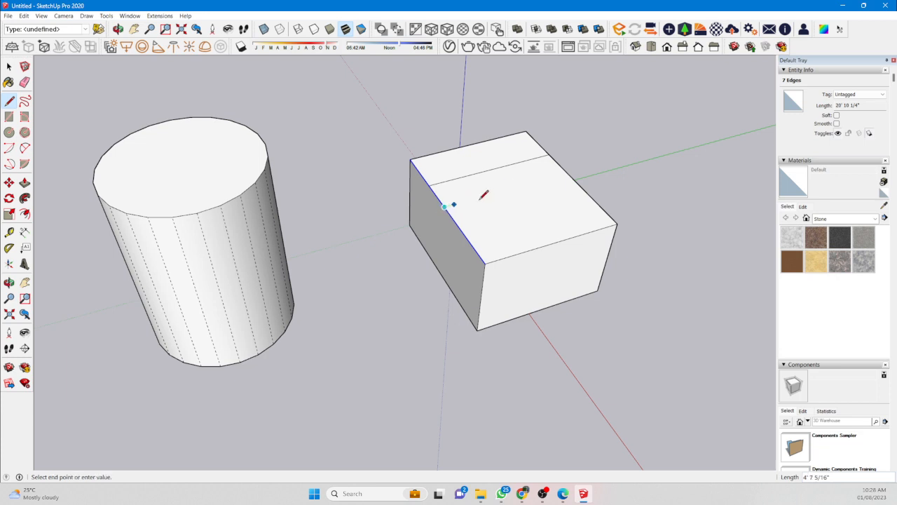
pyautogui.click(564, 172)
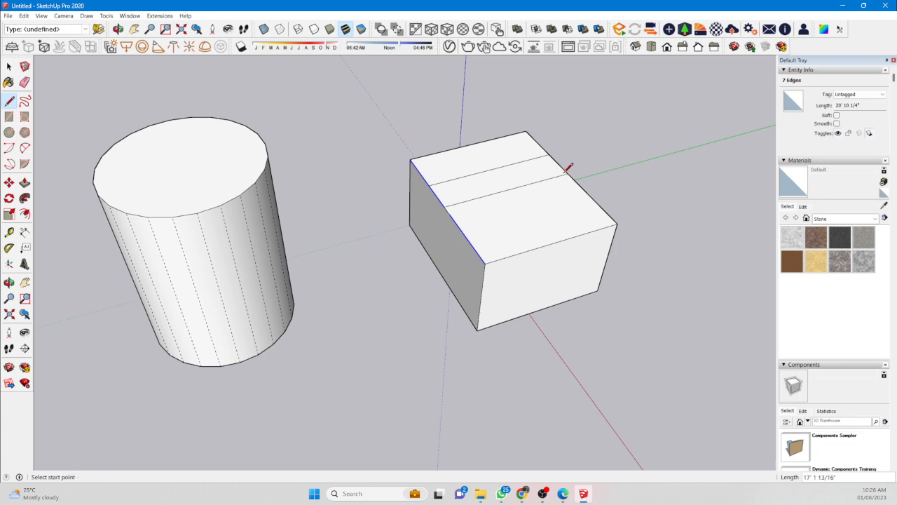
pyautogui.click(460, 228)
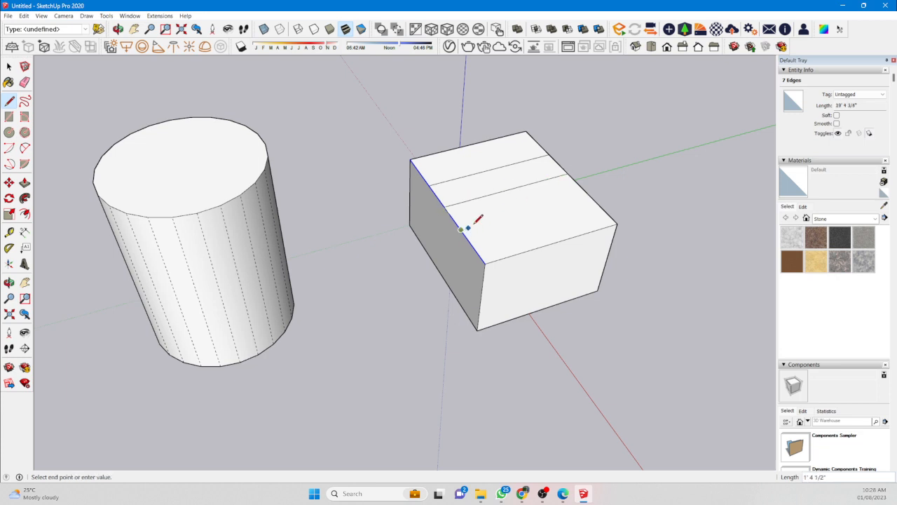
pyautogui.click(589, 192)
pyautogui.click(473, 246)
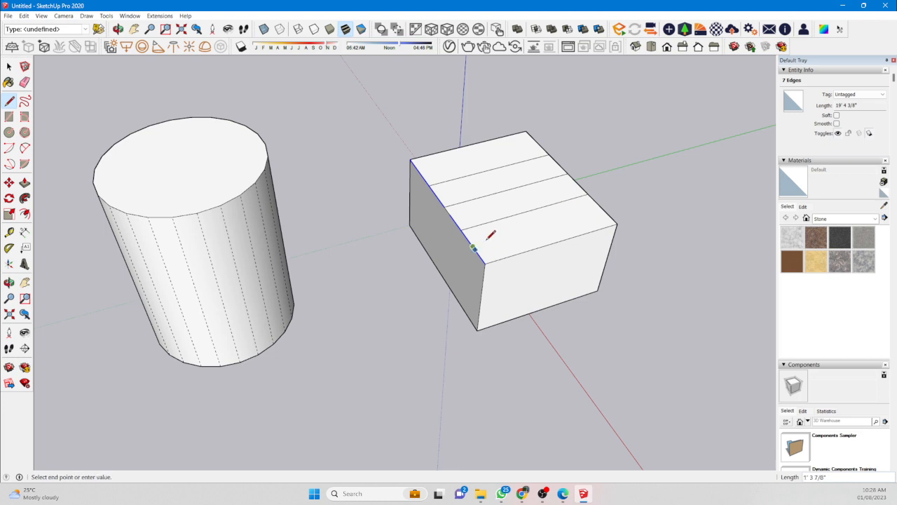
pyautogui.click(603, 208)
pyautogui.click(420, 170)
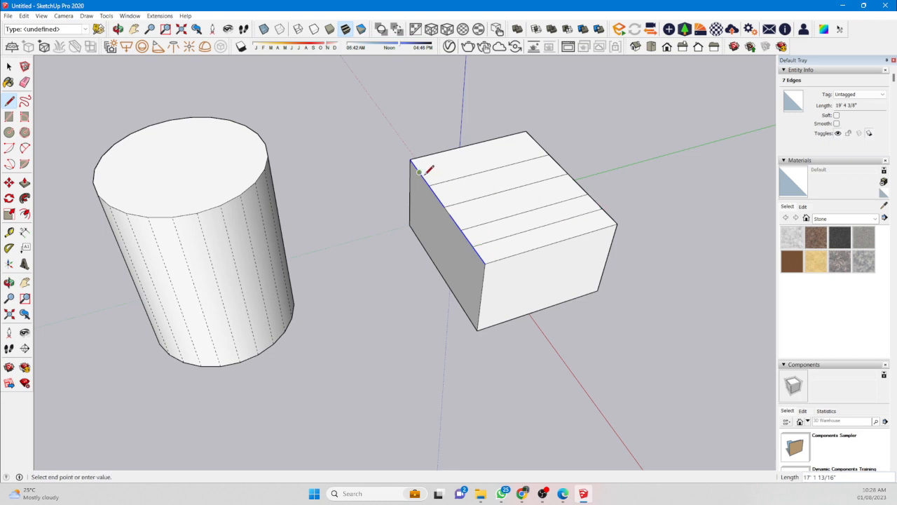
pyautogui.click(539, 143)
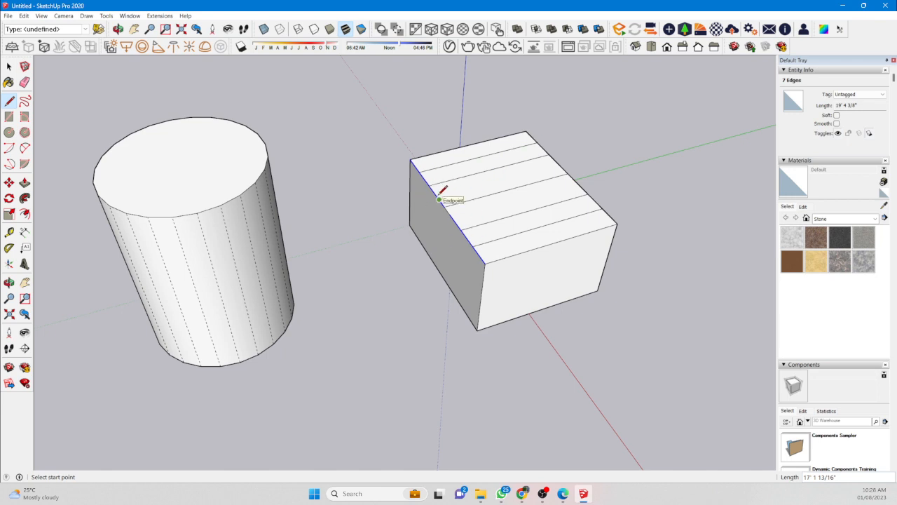
pyautogui.click(439, 199)
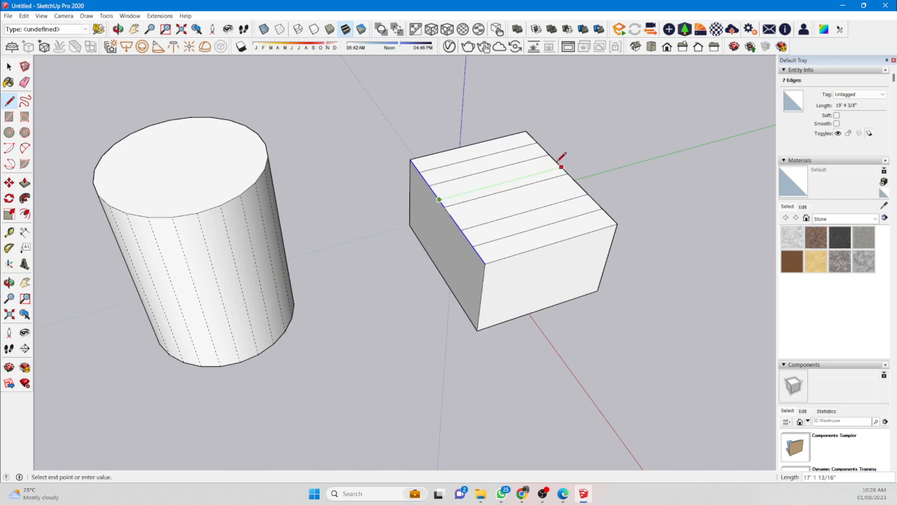
pyautogui.click(562, 167)
pyautogui.click(456, 220)
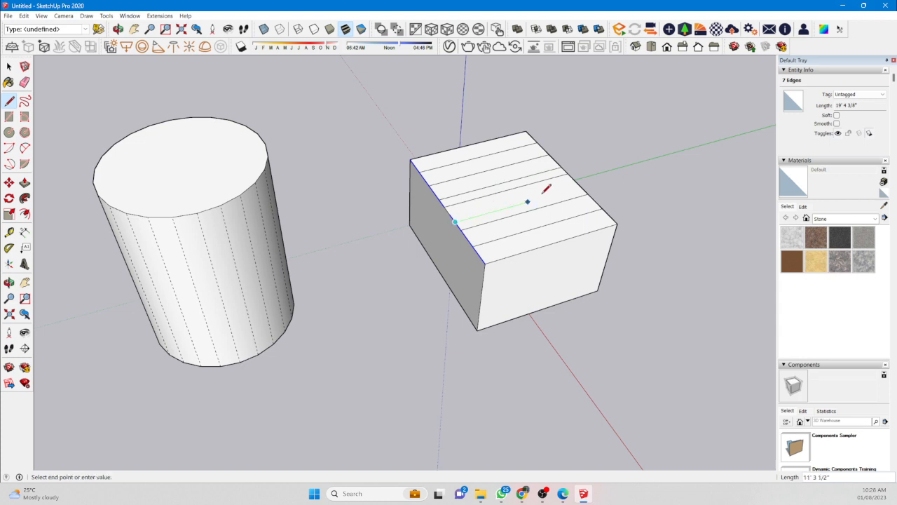
pyautogui.click(581, 187)
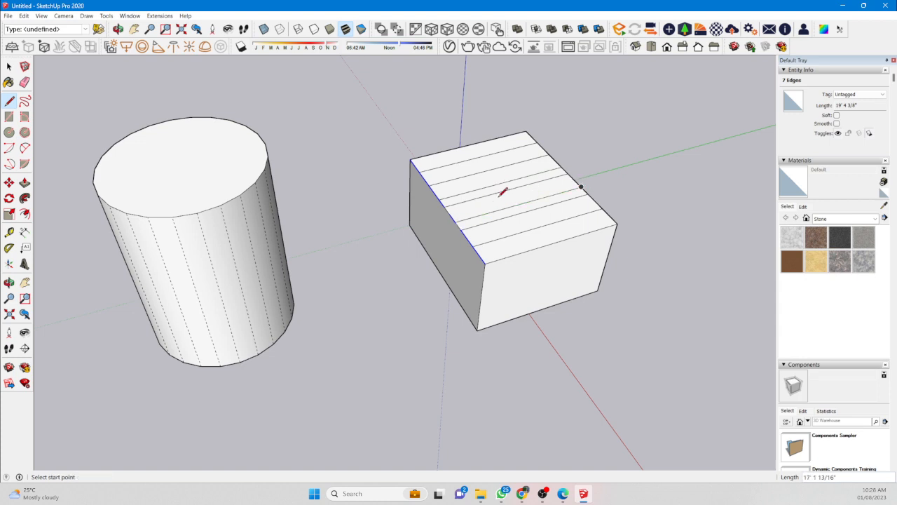
pyautogui.click(449, 214)
pyautogui.click(569, 180)
pyautogui.click(424, 178)
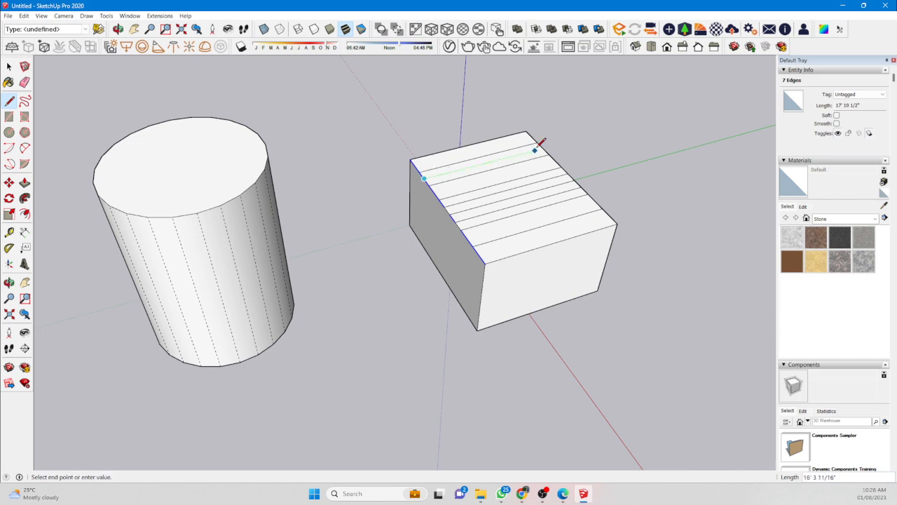
pyautogui.click(538, 143)
pyautogui.click(433, 192)
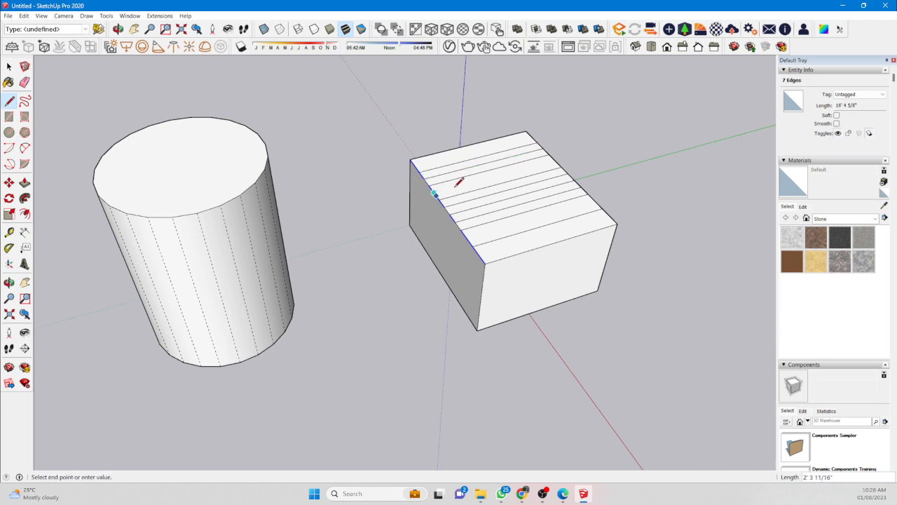
pyautogui.click(555, 161)
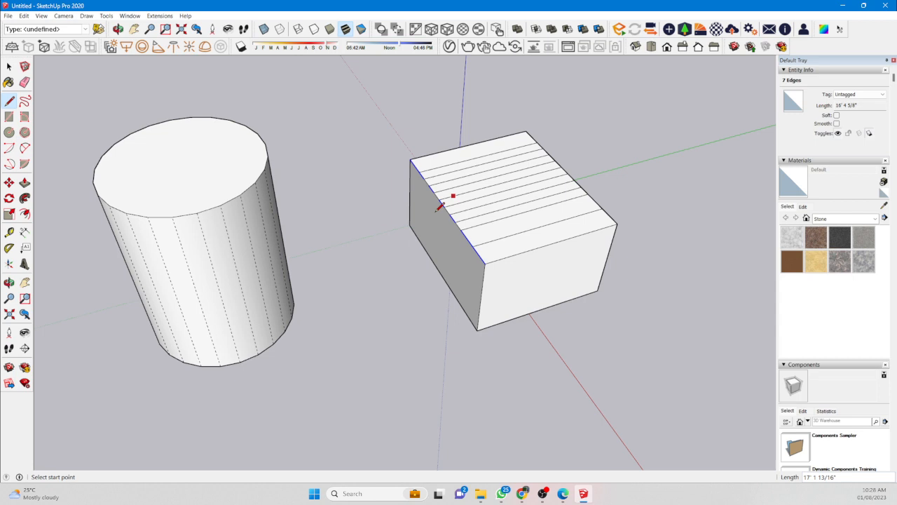
pyautogui.click(467, 237)
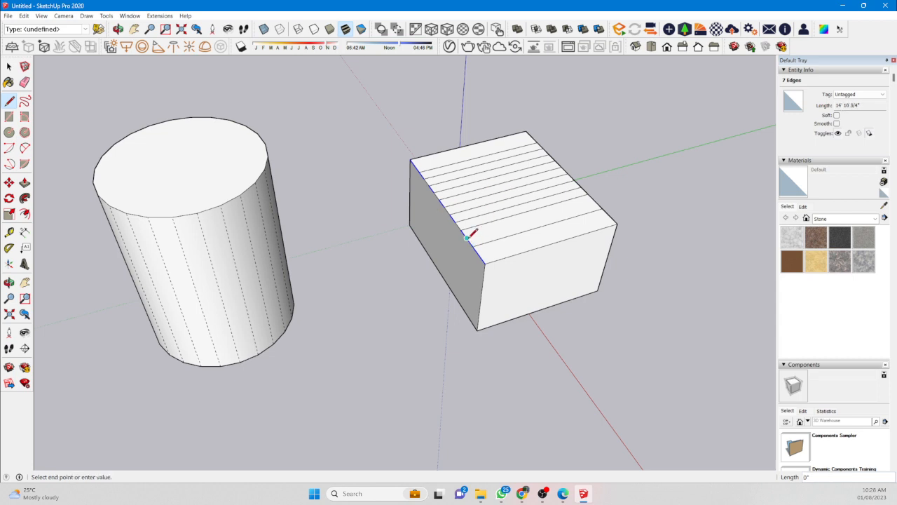
pyautogui.click(595, 200)
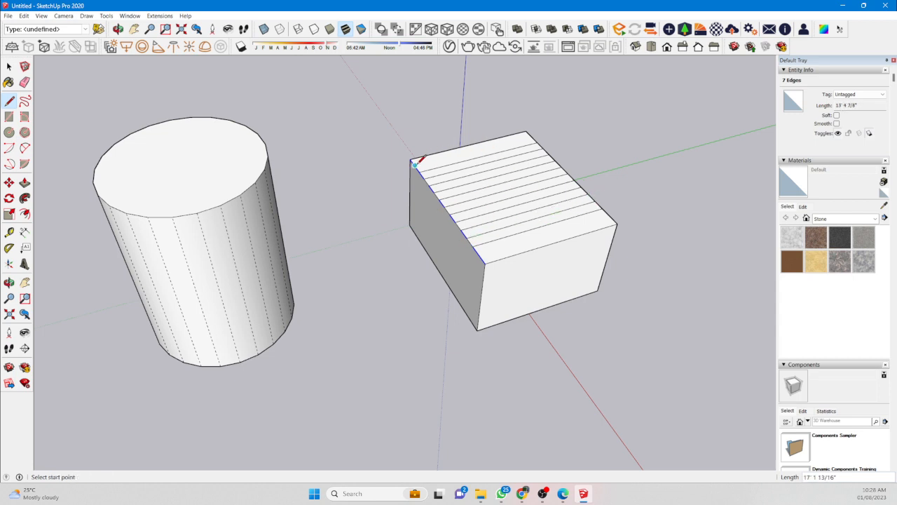
pyautogui.click(415, 163)
pyautogui.click(530, 132)
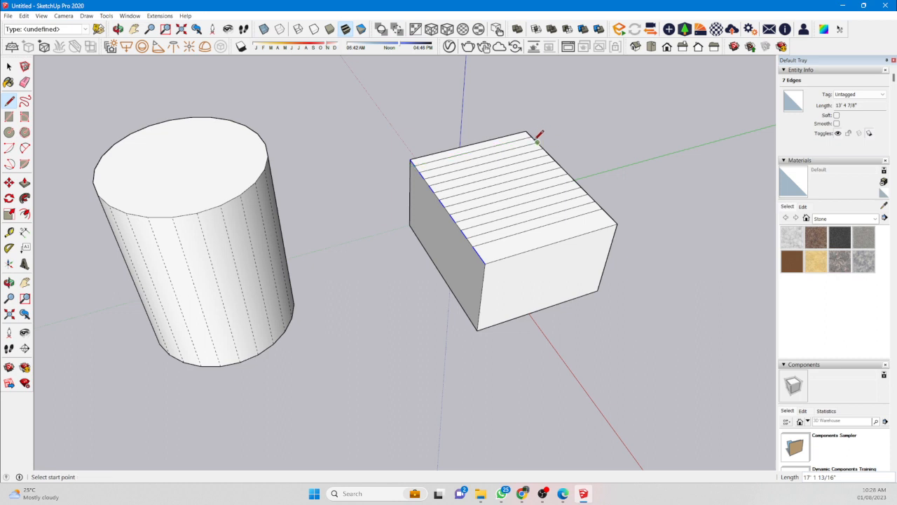
pyautogui.click(480, 254)
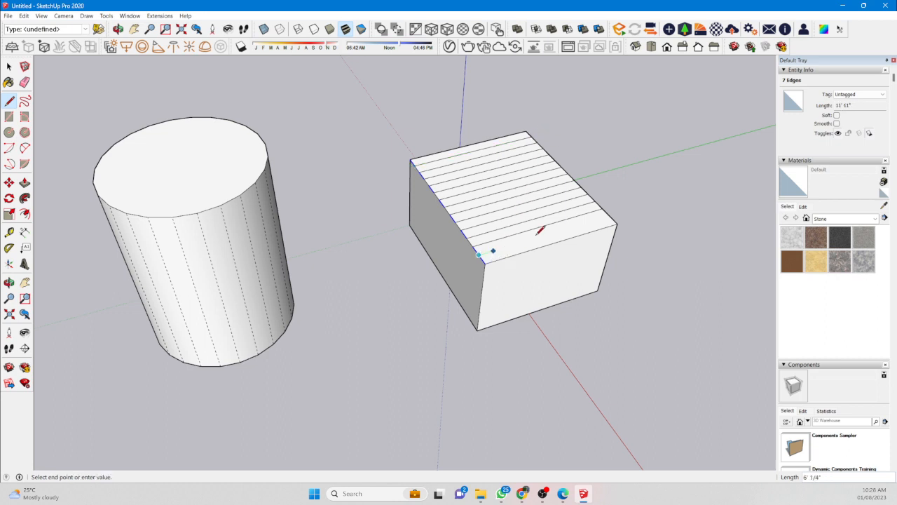
pyautogui.click(611, 214)
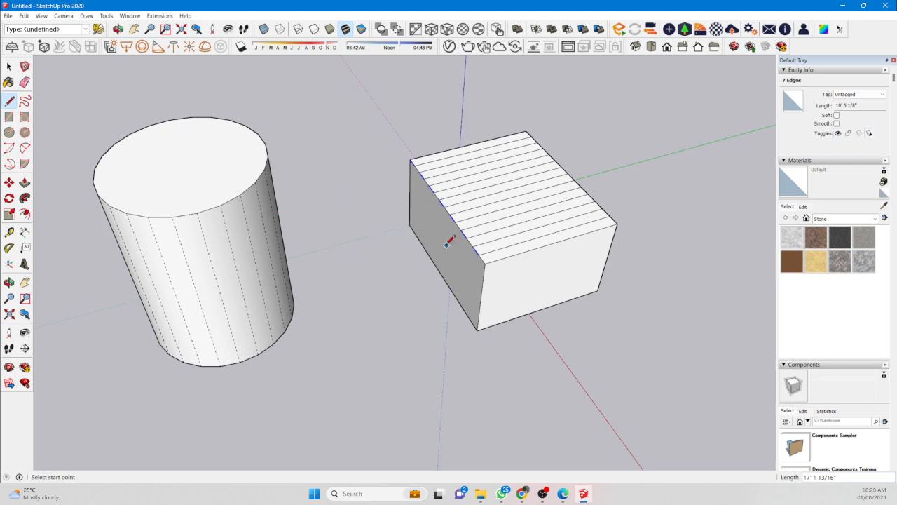
# Select the whole box with its striped top face and delete it.
pyautogui.moveTo(505, 188)
pyautogui.mouseDown(button='middle')
pyautogui.moveTo(493, 245)
pyautogui.moveTo(100, 251)
pyautogui.moveTo(593, 259)
pyautogui.moveTo(491, 256)
pyautogui.moveTo(470, 243)
pyautogui.mouseUp(button='middle')
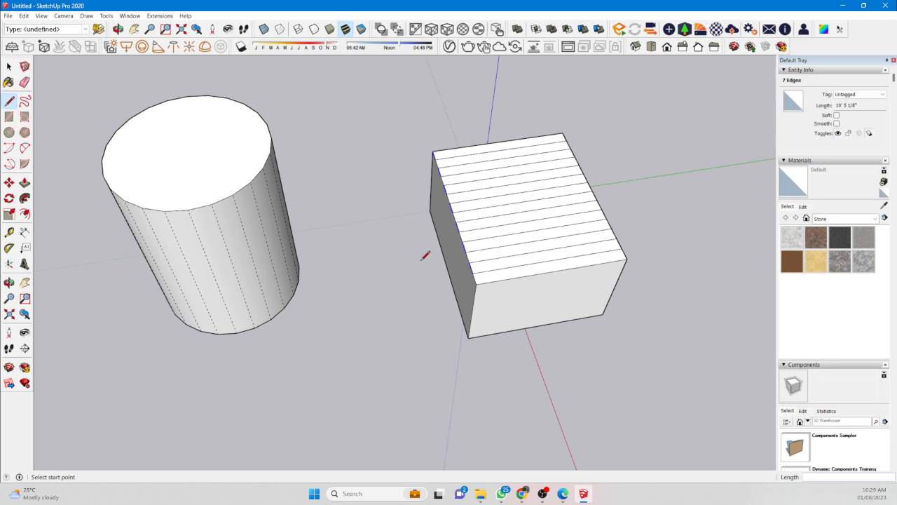
pyautogui.press('space')
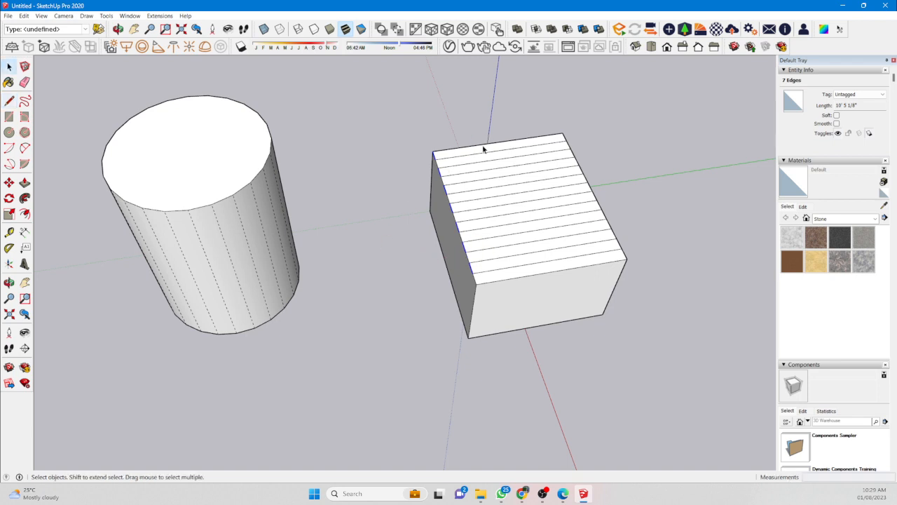
pyautogui.moveTo(409, 379); pyautogui.dragTo(405, 370)
pyautogui.press('Delete')
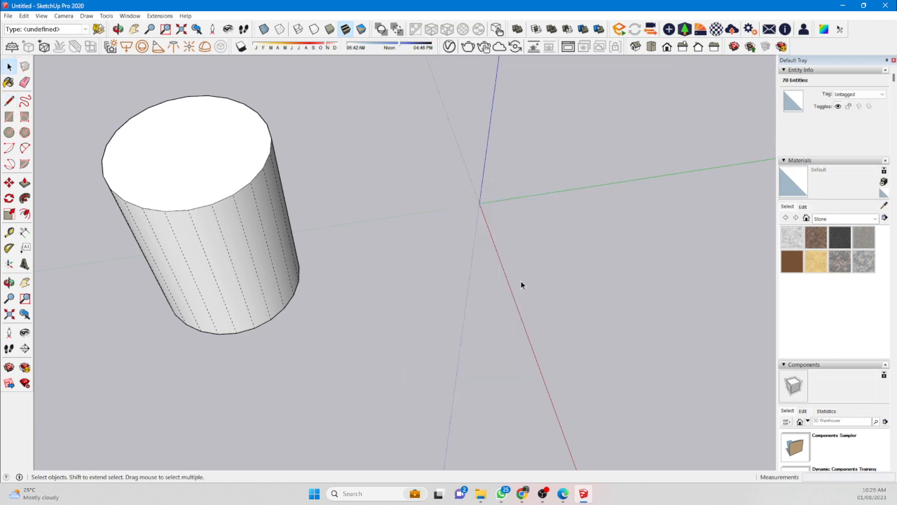
# Delete the remaining cylinder to empty the model.
pyautogui.press('o')
pyautogui.moveTo(214, 316); pyautogui.dragTo(341, 342)
pyautogui.press('space')
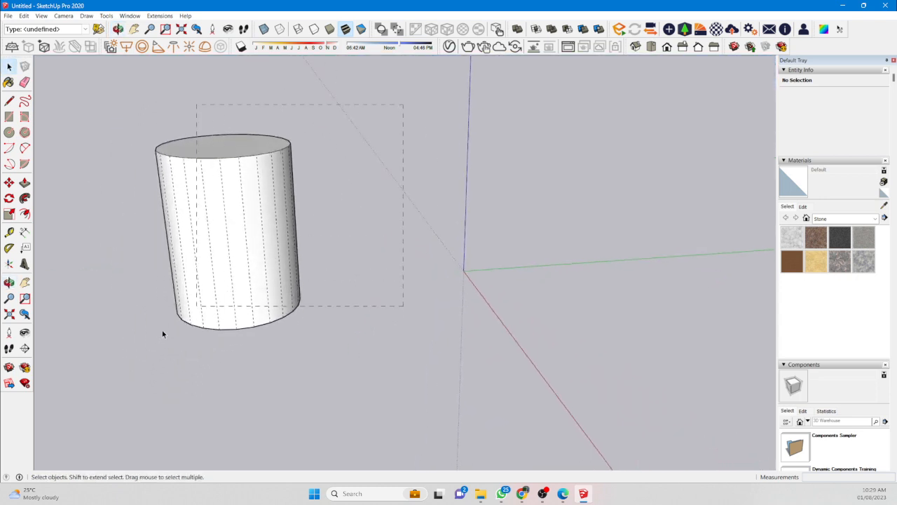
pyautogui.hotkey('ctrl', 'a')
pyautogui.press('Delete')
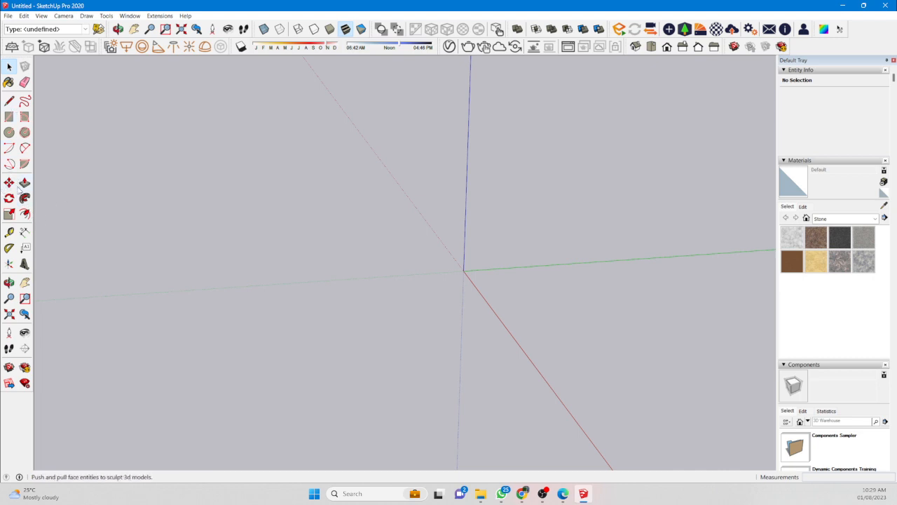
# Draw a rectangle about 24' 1" by 21' 11" on the ground plane, starting from the origin.
pyautogui.scroll(-1, 150, 203)
pyautogui.moveTo(150, 202); pyautogui.dragTo(210, 231, button='middle')
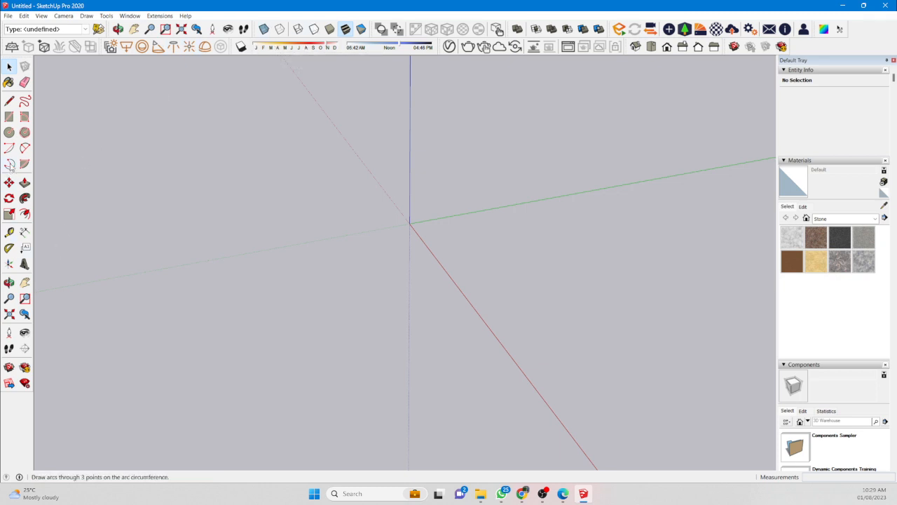
pyautogui.click(9, 116)
pyautogui.click(411, 223)
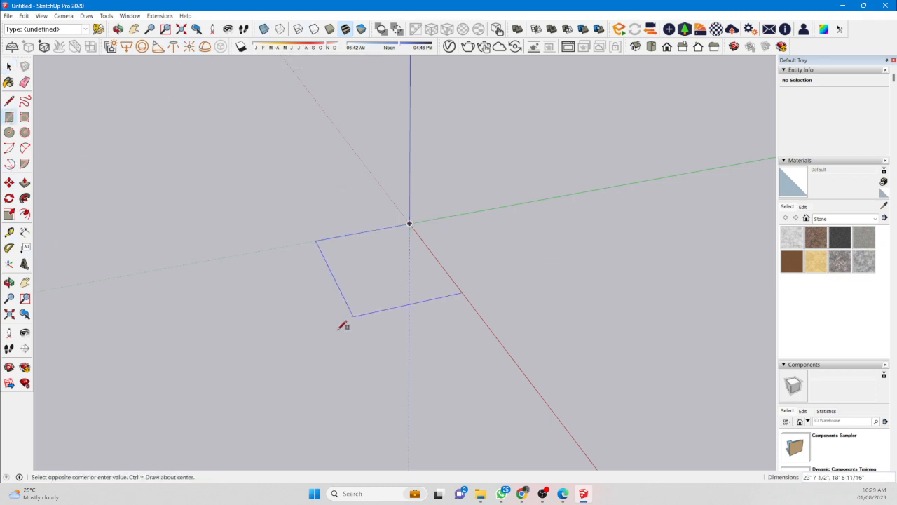
pyautogui.click(319, 334)
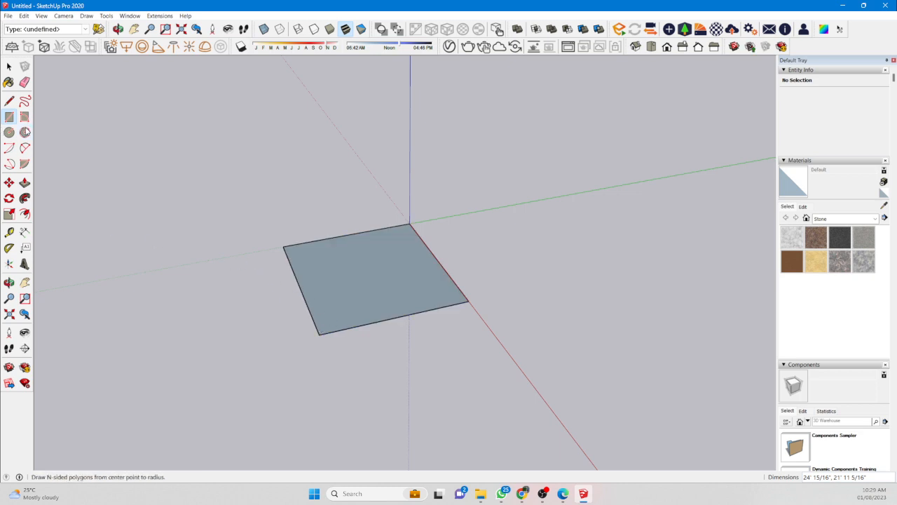
# Push/Pull the rectangle upward about 19' into a box.
pyautogui.click(24, 182)
pyautogui.click(416, 315)
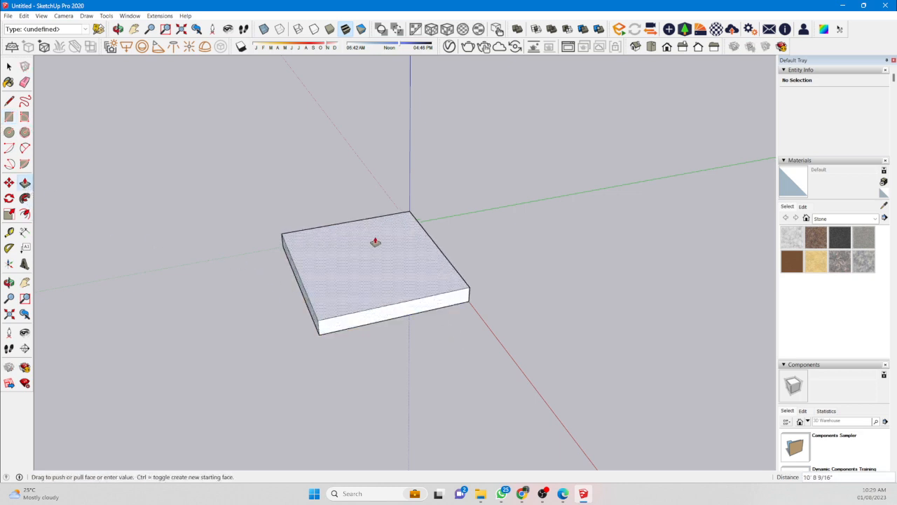
pyautogui.click(377, 185)
# Turn on X-Ray display and view the box through its transparent faces.
pyautogui.moveTo(380, 186); pyautogui.dragTo(330, 266, button='middle')
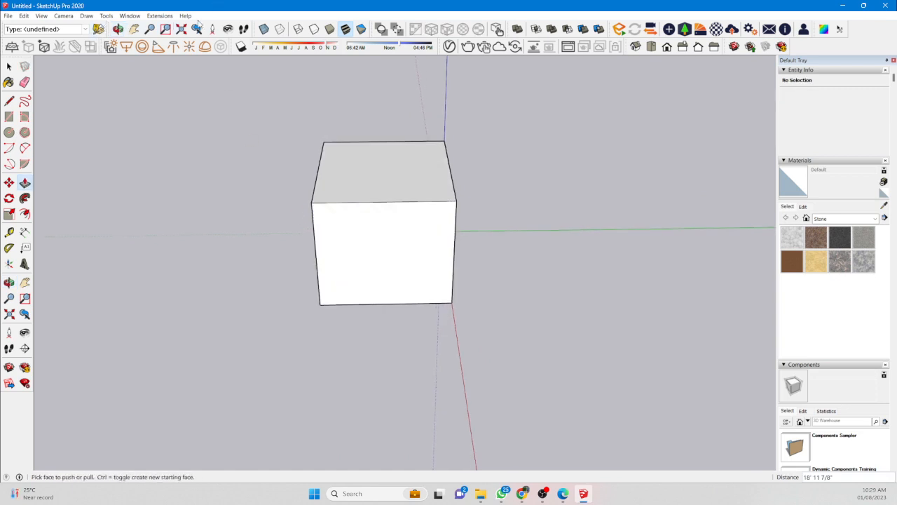
pyautogui.click(263, 29)
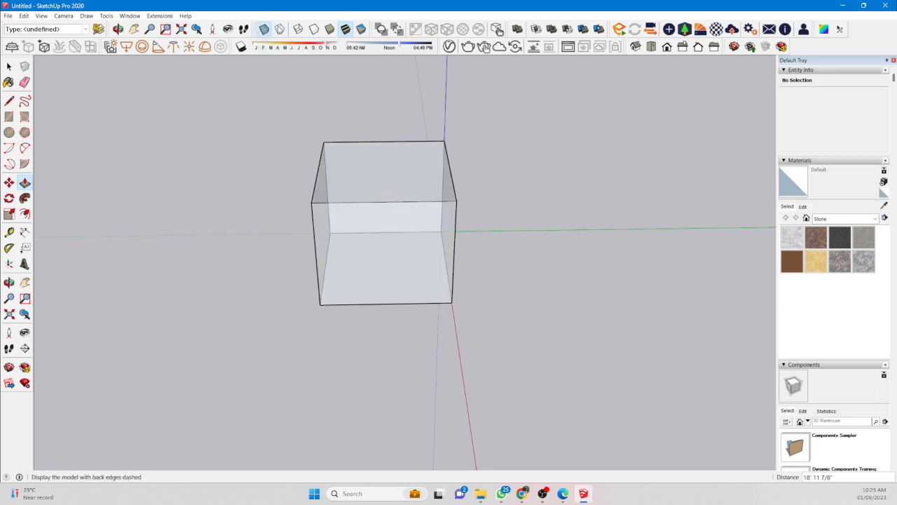
pyautogui.click(265, 31)
pyautogui.click(266, 32)
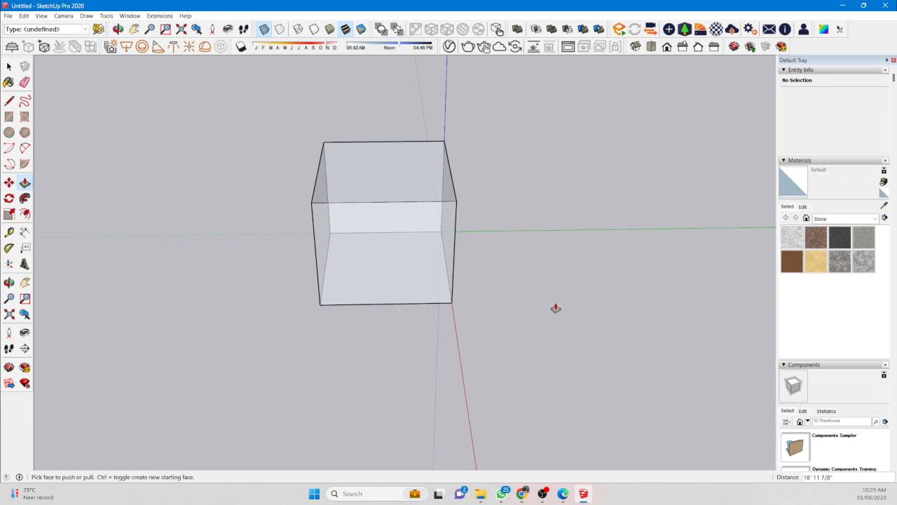
pyautogui.moveTo(433, 270); pyautogui.dragTo(503, 285, button='middle')
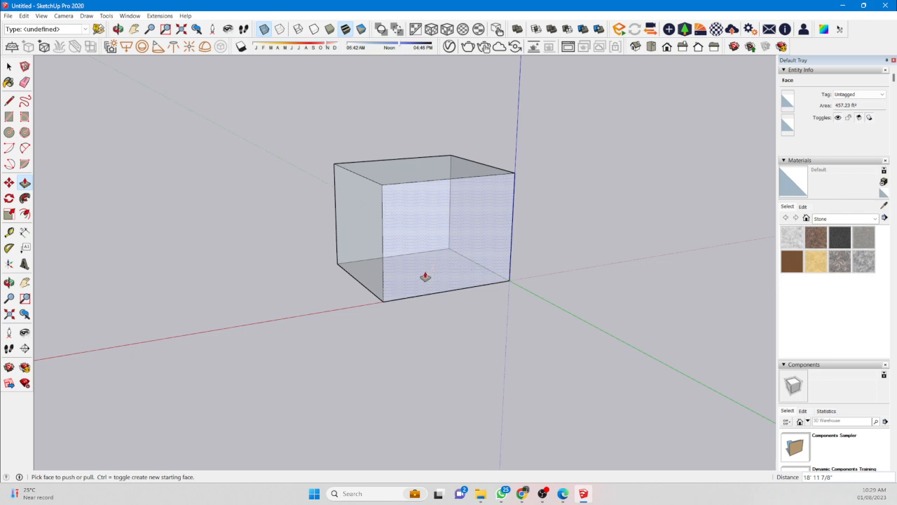
# Switch the box to Back Edges display, return it to X-Ray, and examine it from several sides.
pyautogui.click(279, 31)
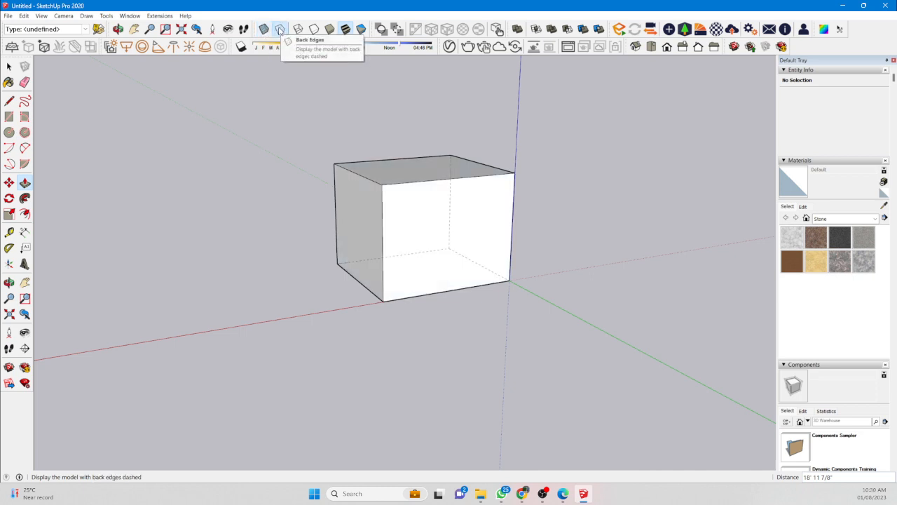
pyautogui.click(264, 29)
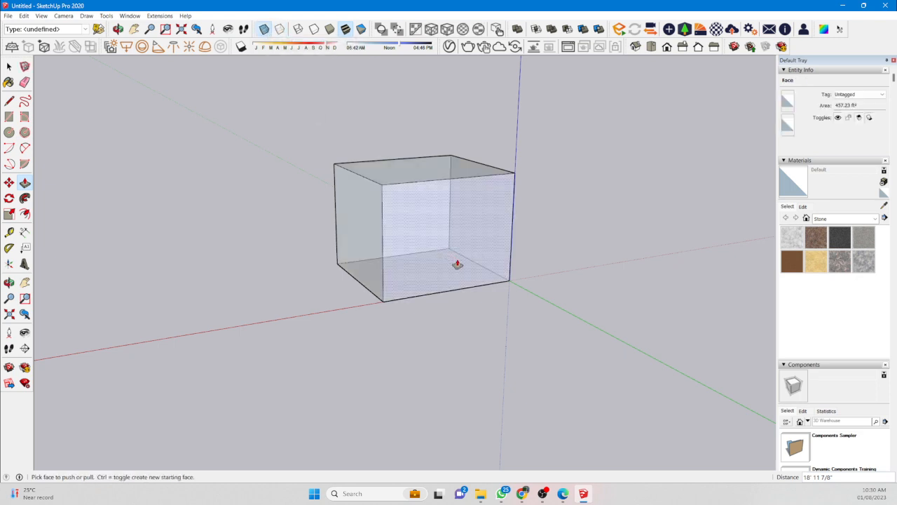
pyautogui.press('o')
pyautogui.moveTo(507, 338); pyautogui.dragTo(427, 268)
pyautogui.press('p')
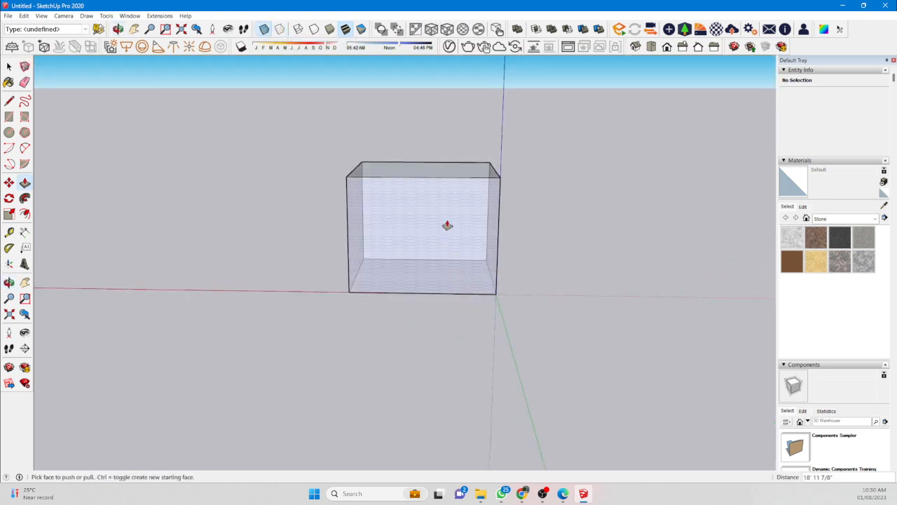
pyautogui.moveTo(452, 225); pyautogui.dragTo(332, 253, button='middle')
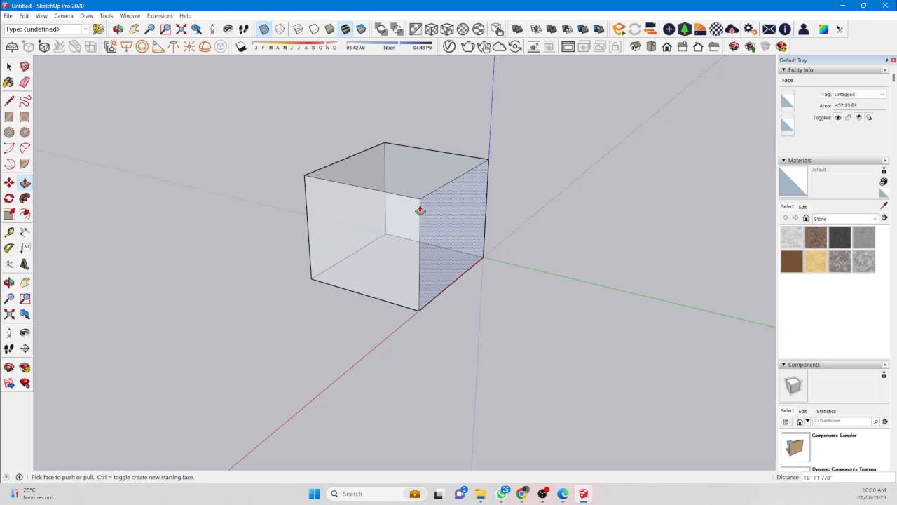
# Display the box with its back edges dashed in place of X-Ray.
pyautogui.click(280, 29)
pyautogui.moveTo(419, 293); pyautogui.dragTo(393, 279, button='middle')
pyautogui.click(393, 279)
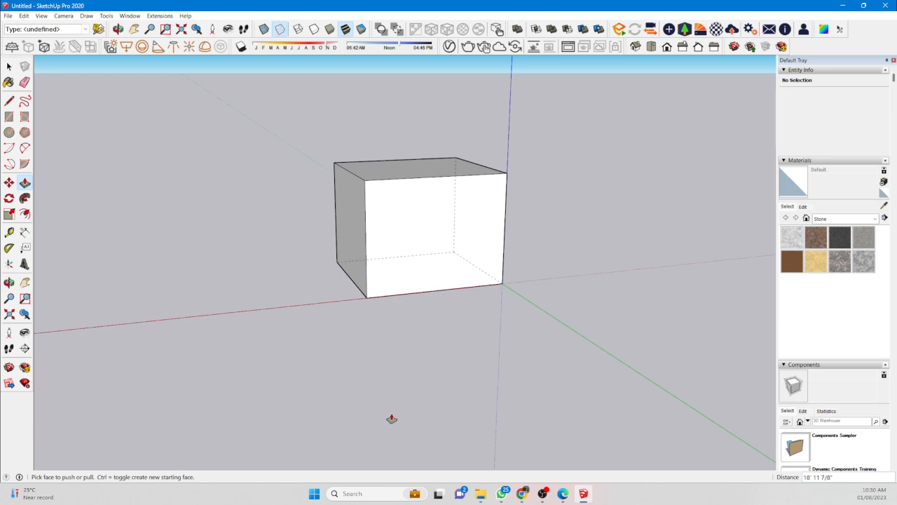
pyautogui.scroll(1, 308, 221)
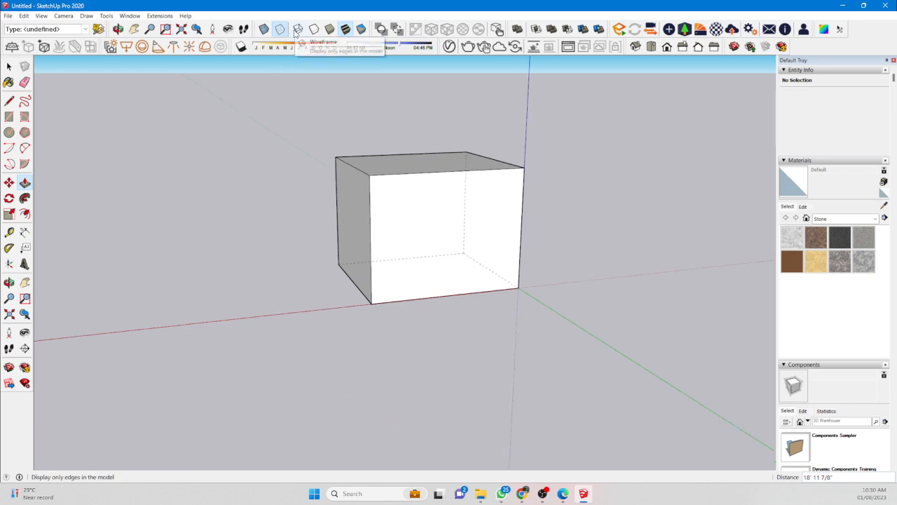
# Switch the face style to Wireframe and examine the box's edges from another angle.
pyautogui.click(298, 28)
pyautogui.press('o')
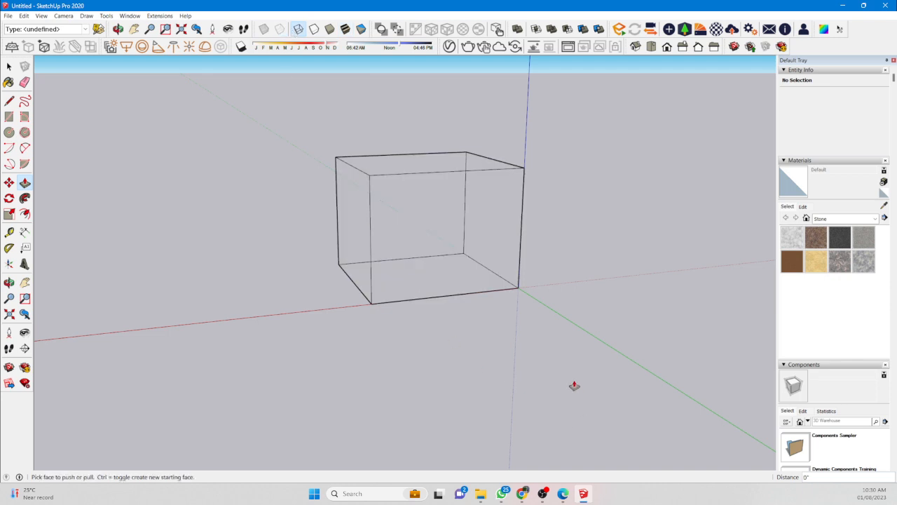
pyautogui.moveTo(589, 262); pyautogui.dragTo(634, 350)
pyautogui.press('p')
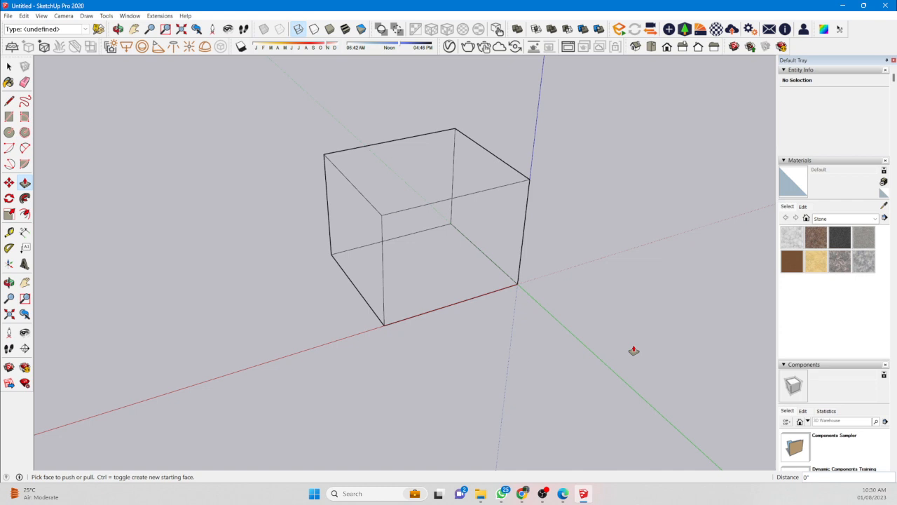
# Cycle the box's face style through Hidden Line and Shaded, ending on Shaded With Textures.
pyautogui.click(315, 30)
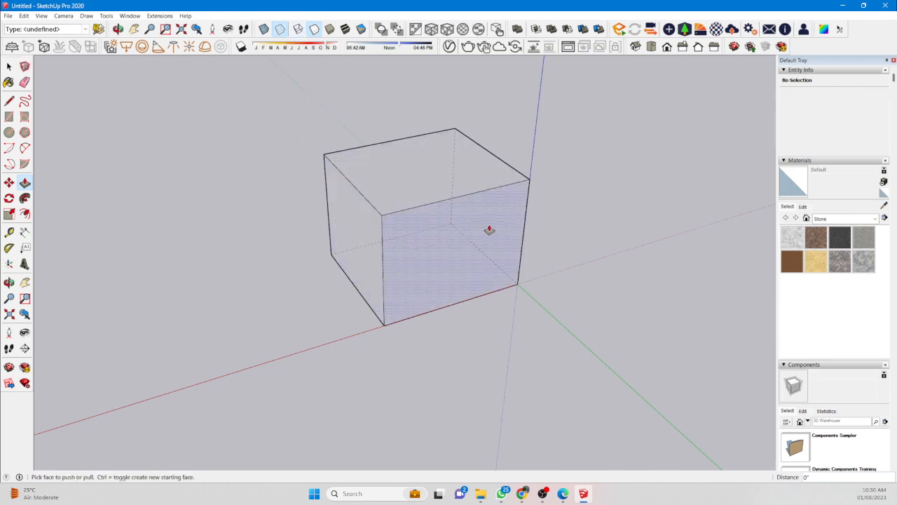
pyautogui.click(329, 28)
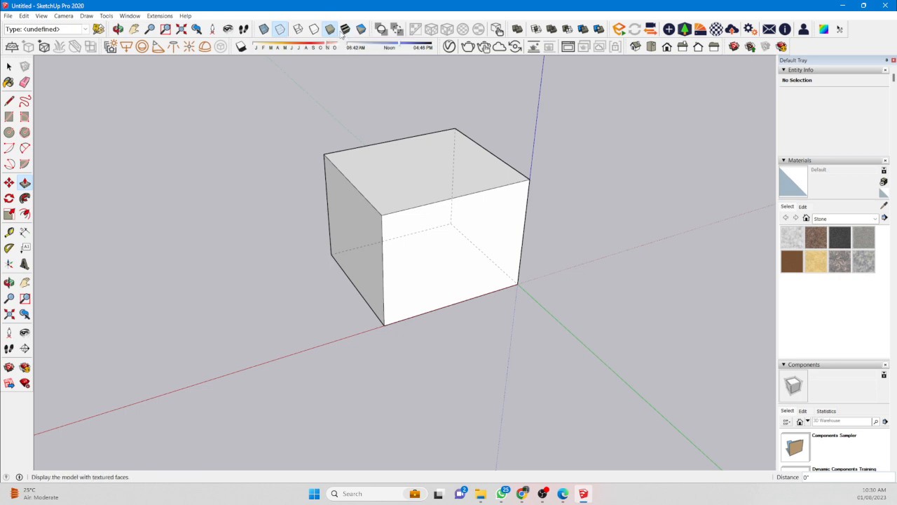
pyautogui.click(347, 32)
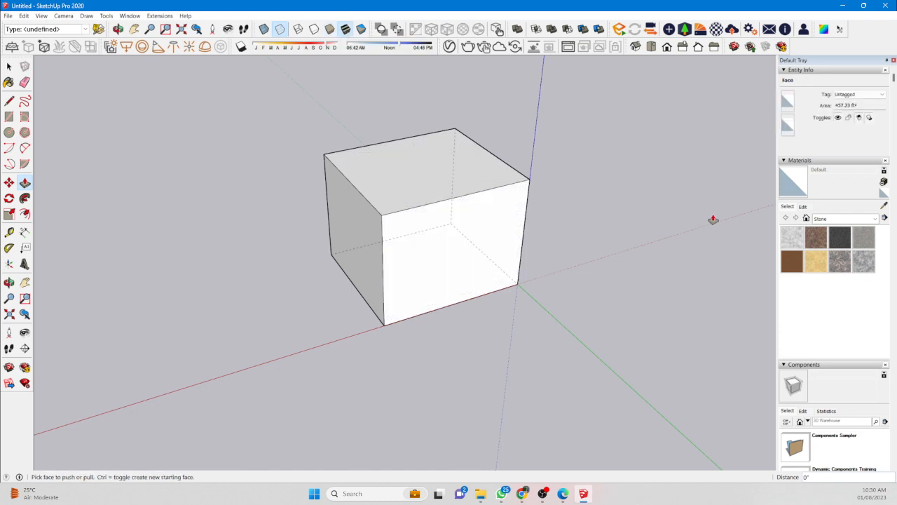
# Paint the box's side face along the red axis with Carrera Marble and its top face with Granite Brown.
pyautogui.click(792, 237)
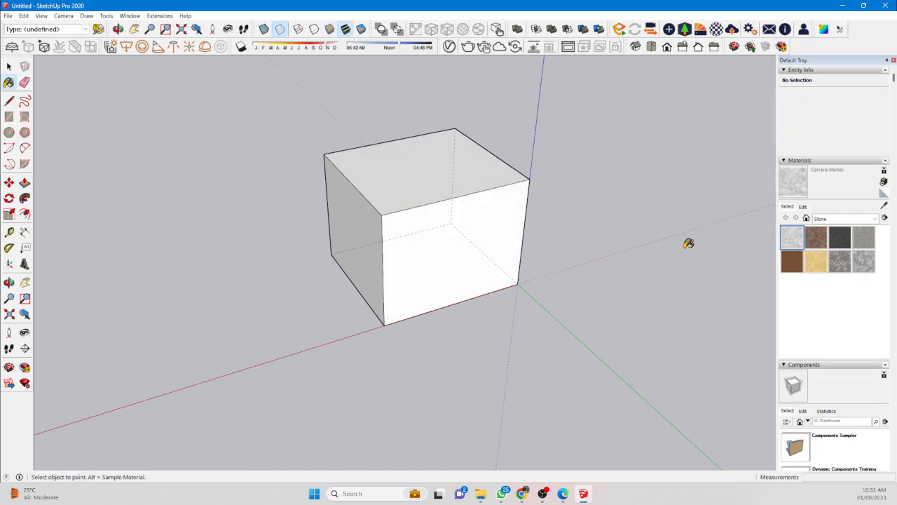
pyautogui.click(480, 238)
pyautogui.click(433, 186)
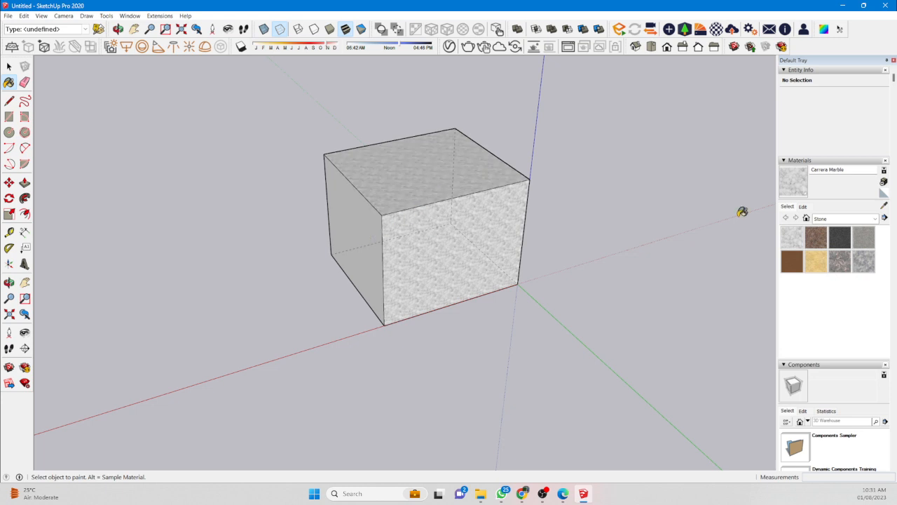
pyautogui.click(816, 237)
pyautogui.click(466, 169)
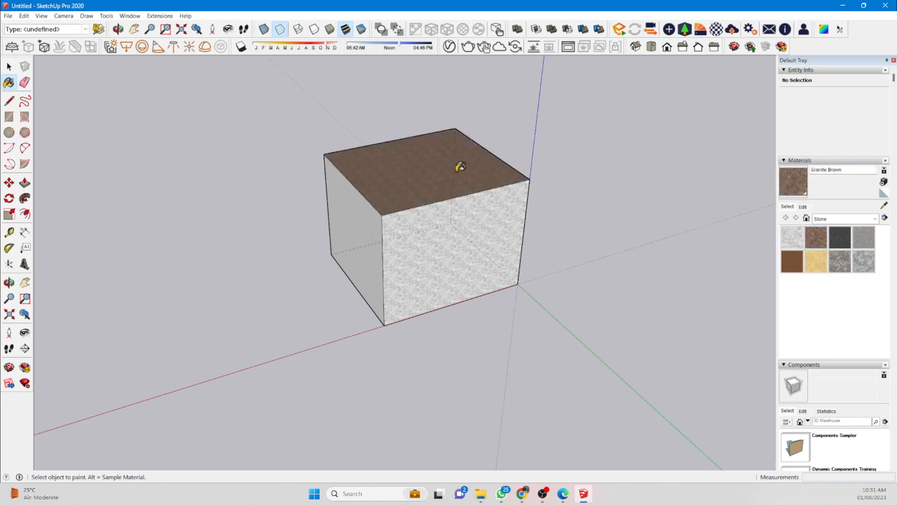
# View the painted box in the Shaded style, then restore Shaded With Textures.
pyautogui.click(329, 29)
pyautogui.press('o')
pyautogui.moveTo(545, 242)
pyautogui.mouseDown()
pyautogui.moveTo(299, 330)
pyautogui.moveTo(521, 344)
pyautogui.moveTo(451, 226)
pyautogui.moveTo(276, 205)
pyautogui.moveTo(298, 197)
pyautogui.mouseUp()
pyautogui.press('b')
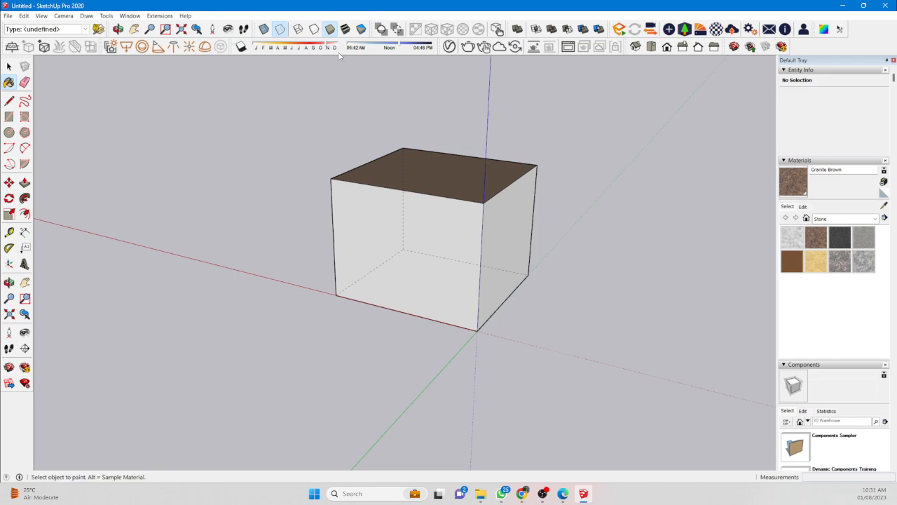
pyautogui.click(344, 28)
pyautogui.moveTo(507, 252)
pyautogui.mouseDown(button='middle')
pyautogui.moveTo(431, 249)
pyautogui.moveTo(535, 254)
pyautogui.mouseUp(button='middle')
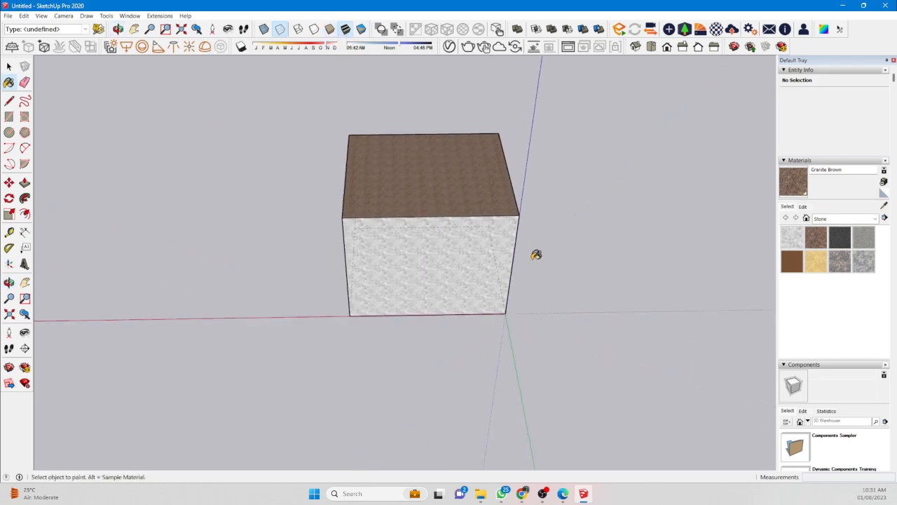
# Repaint the box's top face with the Stone Brushed Khaki material.
pyautogui.scroll(8, 426, 180)
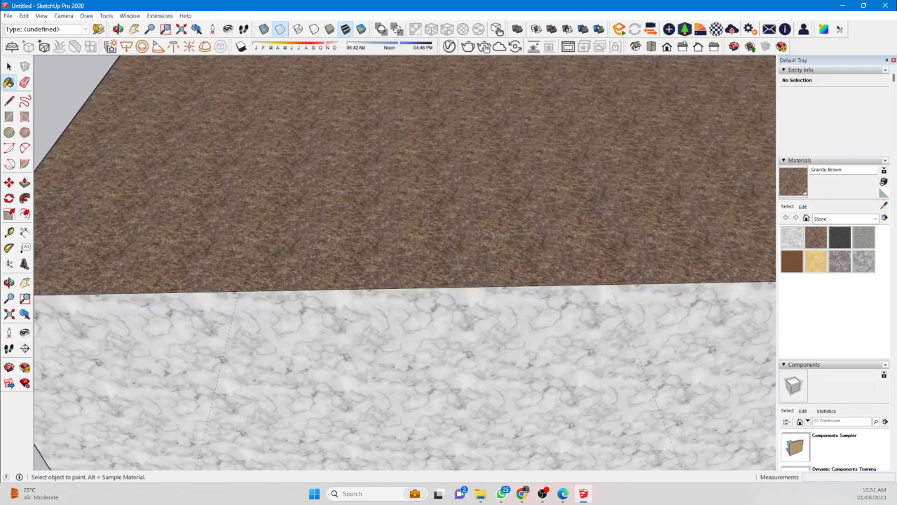
pyautogui.click(816, 261)
pyautogui.click(477, 202)
pyautogui.scroll(4, 447, 250)
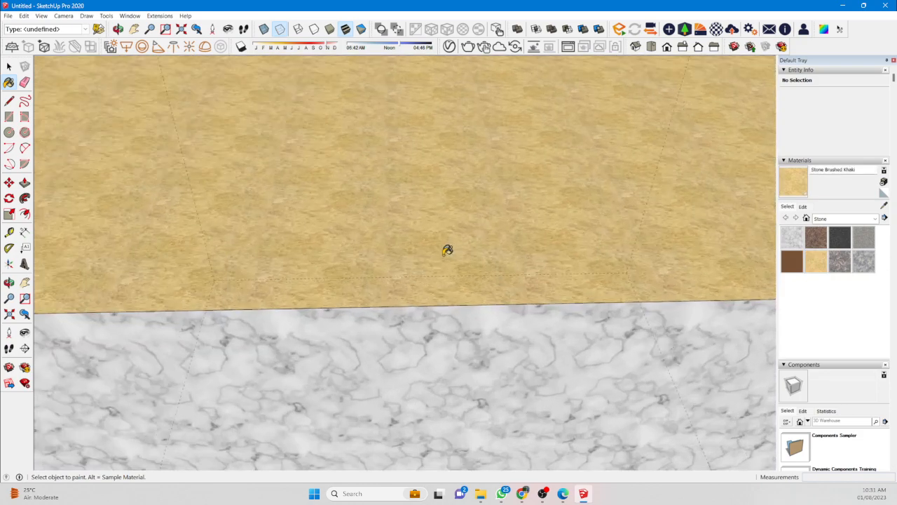
pyautogui.scroll(-8, 361, 273)
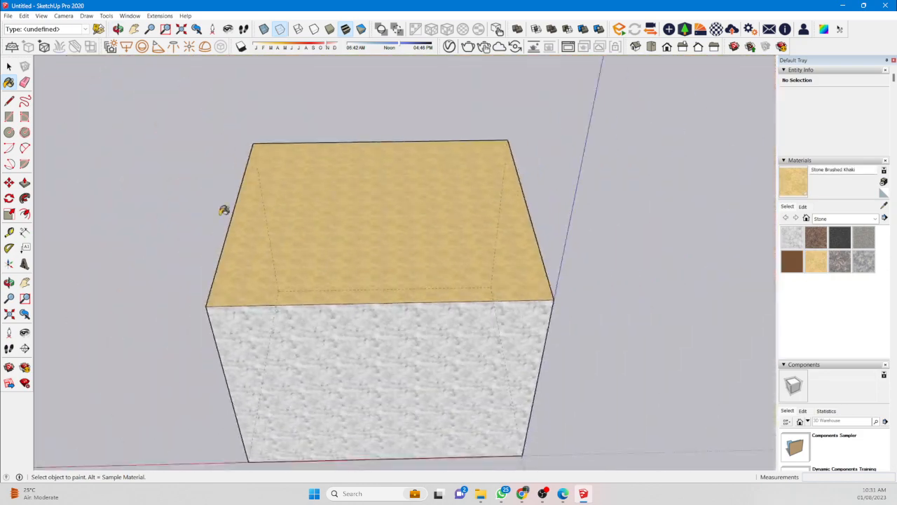
# Compare the khaki top face in the Shaded and Shaded With Textures styles.
pyautogui.moveTo(225, 209)
pyautogui.mouseDown(button='middle')
pyautogui.moveTo(582, 307)
pyautogui.moveTo(671, 226)
pyautogui.moveTo(317, 286)
pyautogui.moveTo(236, 54)
pyautogui.moveTo(387, 234)
pyautogui.moveTo(425, 260)
pyautogui.mouseUp(button='middle')
pyautogui.click(329, 29)
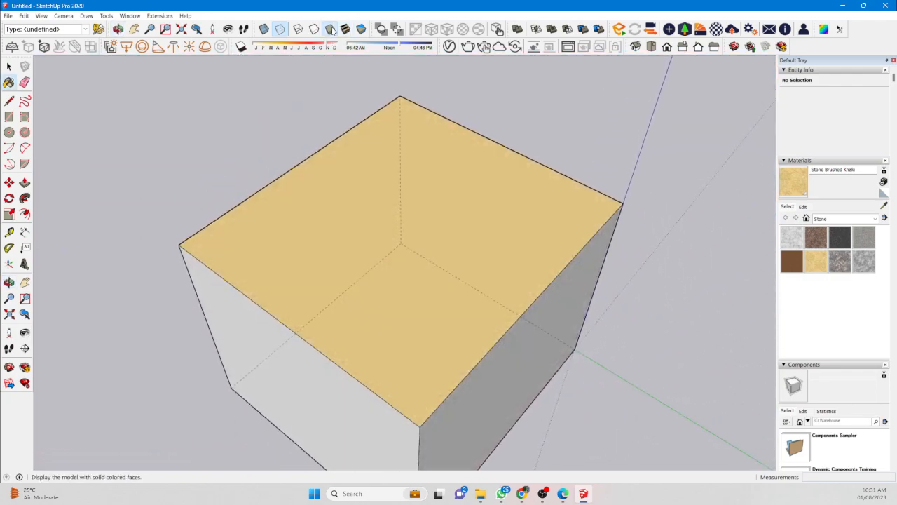
pyautogui.press('b')
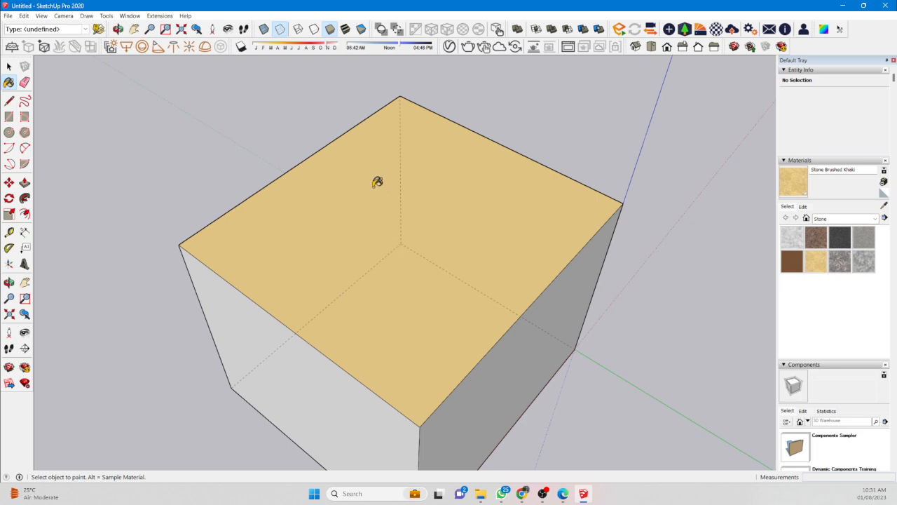
pyautogui.click(346, 29)
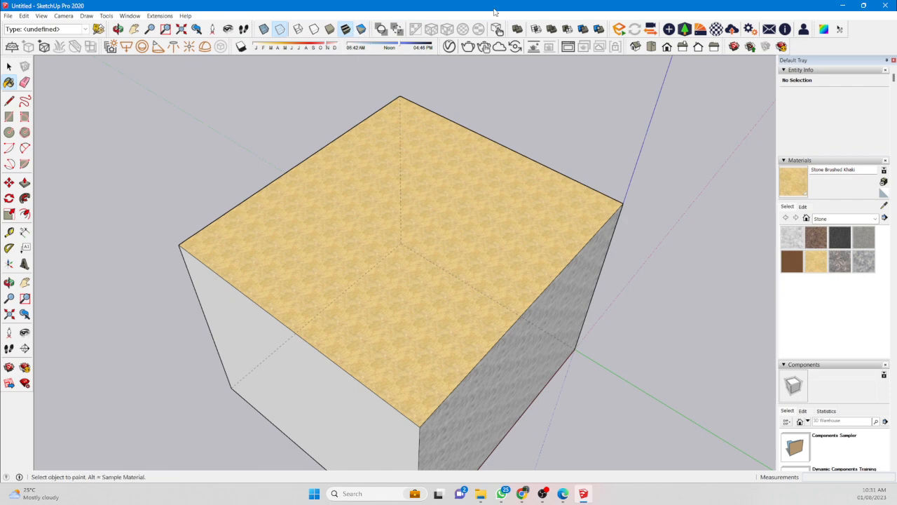
# View the painted box in the Monochrome style, then return to Shaded With Textures.
pyautogui.click(362, 29)
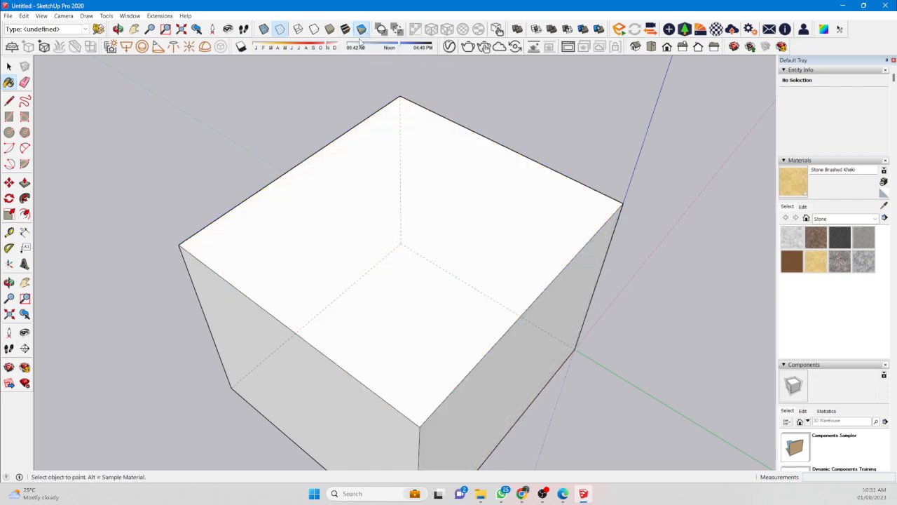
pyautogui.moveTo(529, 276); pyautogui.dragTo(290, 212, button='middle')
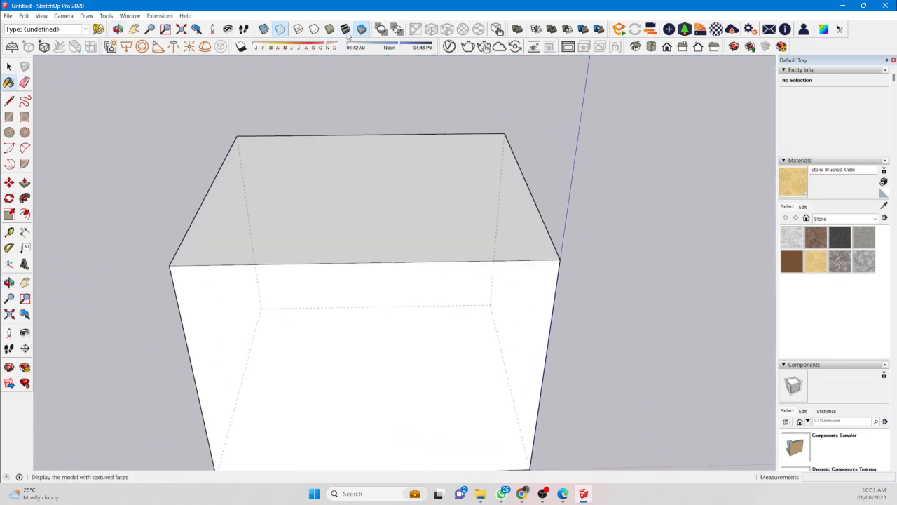
pyautogui.click(345, 28)
# Alternate the face style twice between Shaded and Shaded With Textures, ending with textures displayed.
pyautogui.click(331, 30)
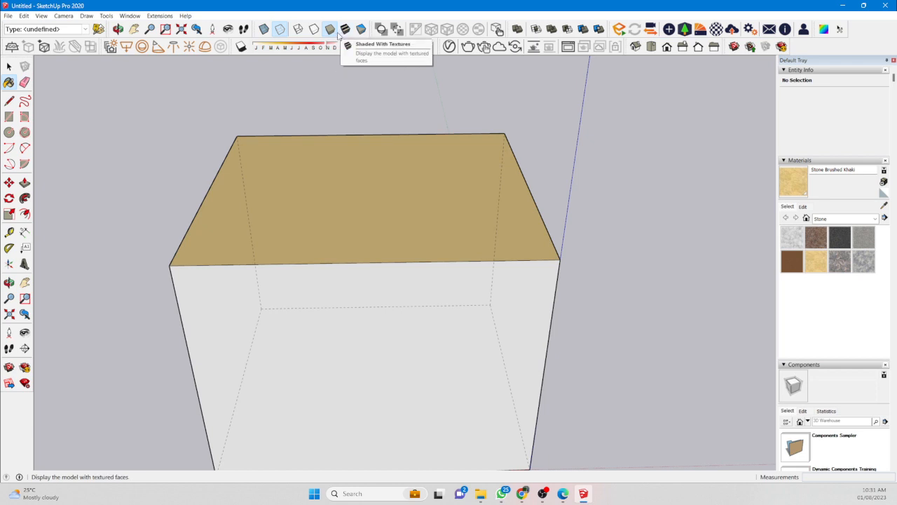
pyautogui.click(347, 30)
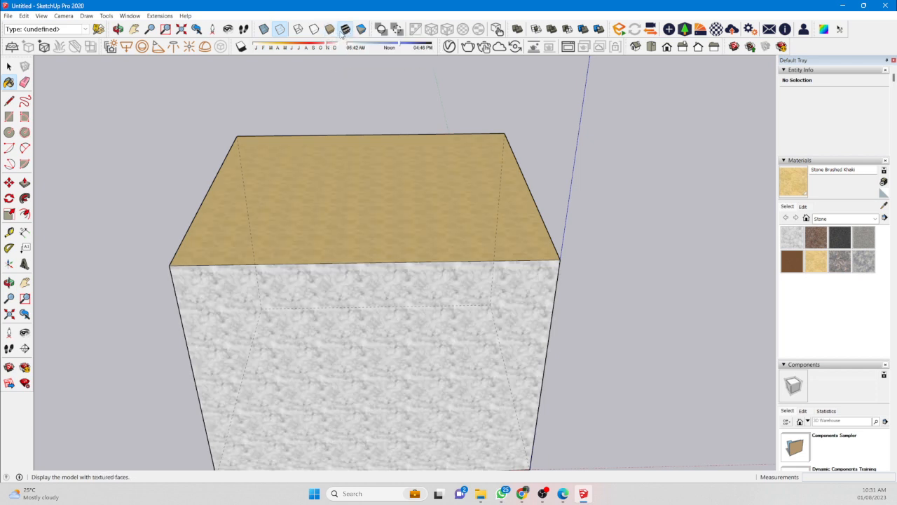
pyautogui.click(329, 30)
pyautogui.click(346, 30)
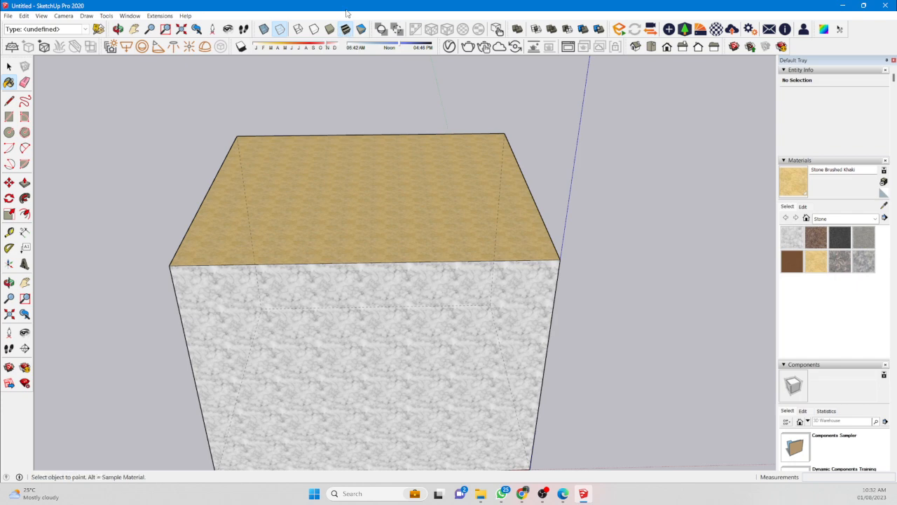
# Compare the box in the Wireframe and Shaded face styles from two viewing angles, ending with Shaded displayed.
pyautogui.click(298, 29)
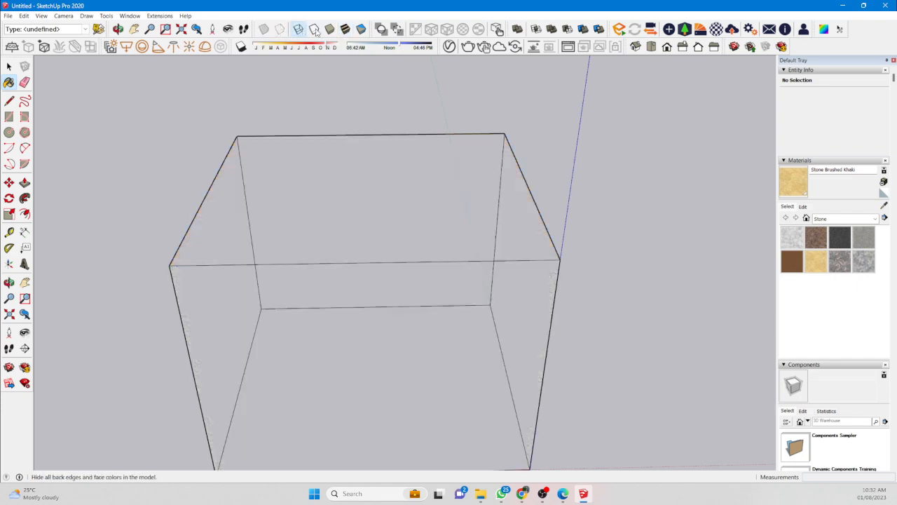
pyautogui.click(344, 32)
pyautogui.click(330, 31)
pyautogui.scroll(-3, 406, 206)
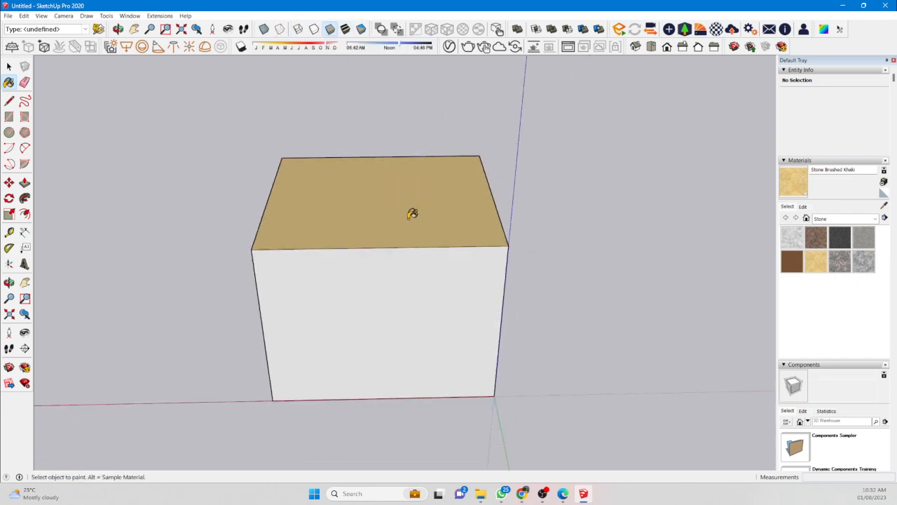
pyautogui.moveTo(297, 207)
pyautogui.mouseDown(button='middle')
pyautogui.moveTo(361, 218)
pyautogui.moveTo(521, 176)
pyautogui.mouseUp(button='middle')
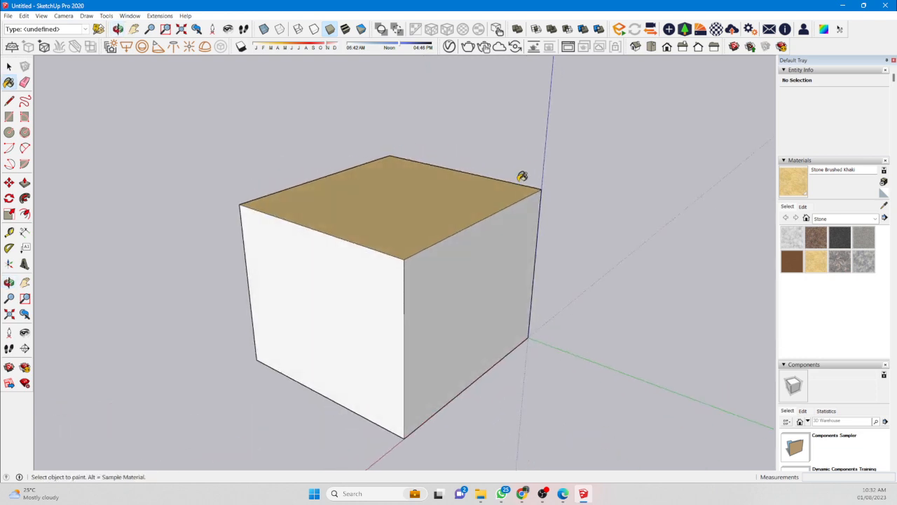
pyautogui.click(301, 30)
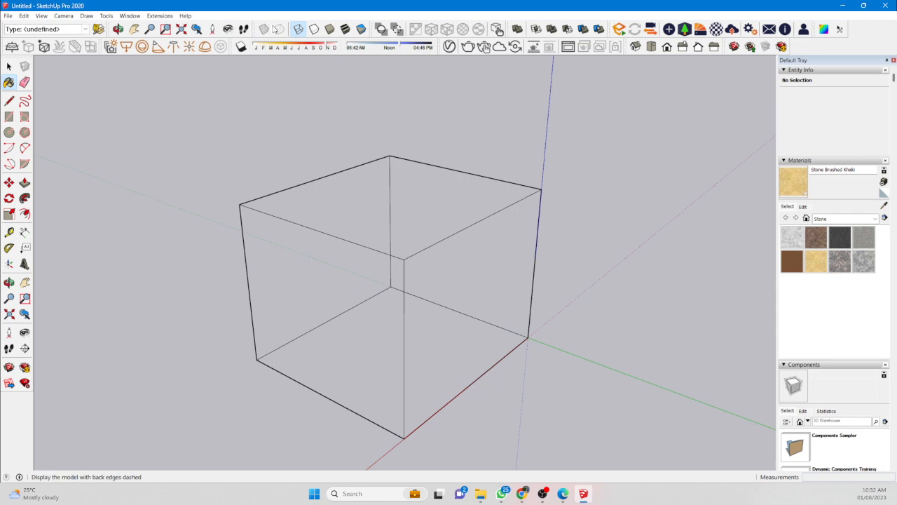
pyautogui.click(330, 29)
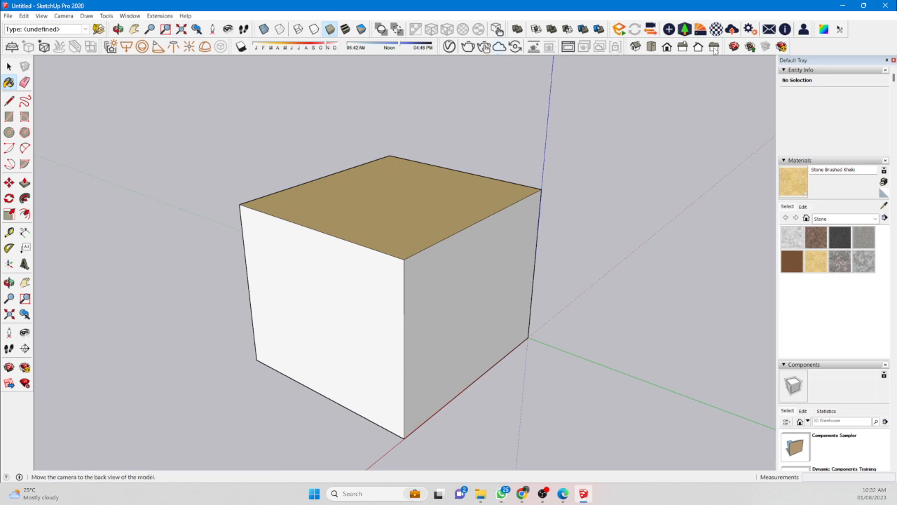
# Close the extension toolbar beside the solid tools and the V-Ray for SketchUp toolbar, and shift the Views toolbar beside Shadows.
pyautogui.moveTo(614, 31); pyautogui.dragTo(560, 133)
pyautogui.click(656, 132)
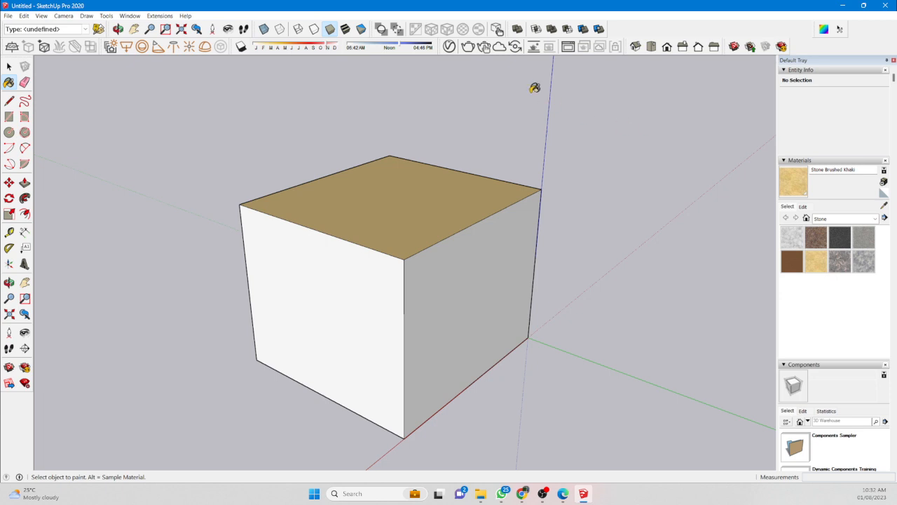
pyautogui.moveTo(441, 46); pyautogui.dragTo(453, 93)
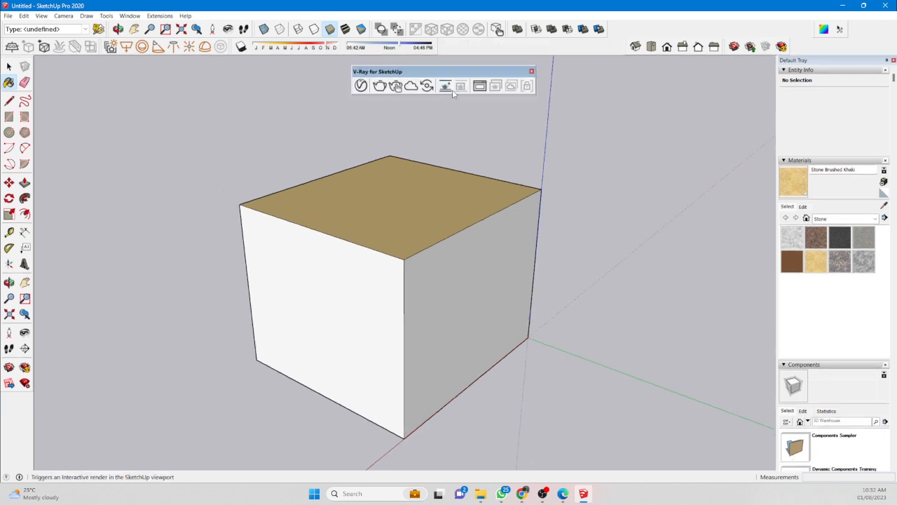
pyautogui.click(531, 71)
pyautogui.moveTo(624, 47); pyautogui.dragTo(447, 46)
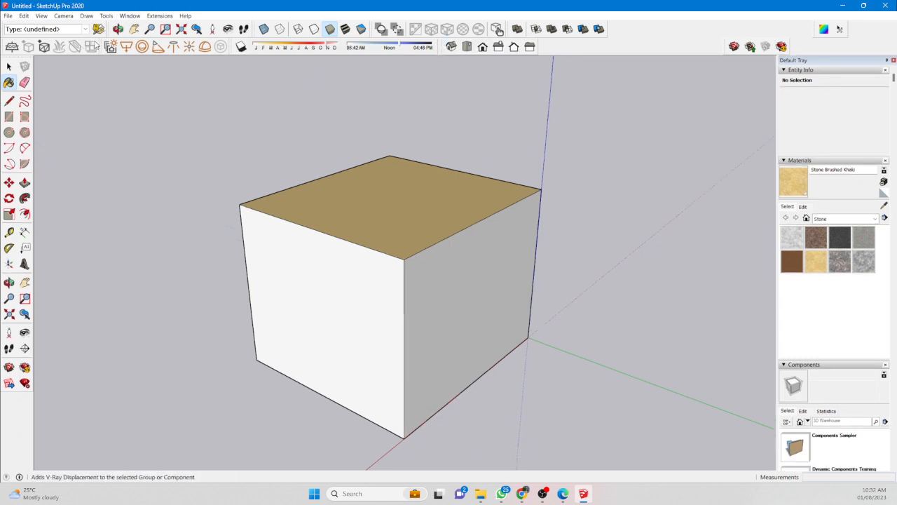
# Undock and close the V-Ray Lights and Shadows toolbars.
pyautogui.moveTo(98, 47); pyautogui.dragTo(97, 67)
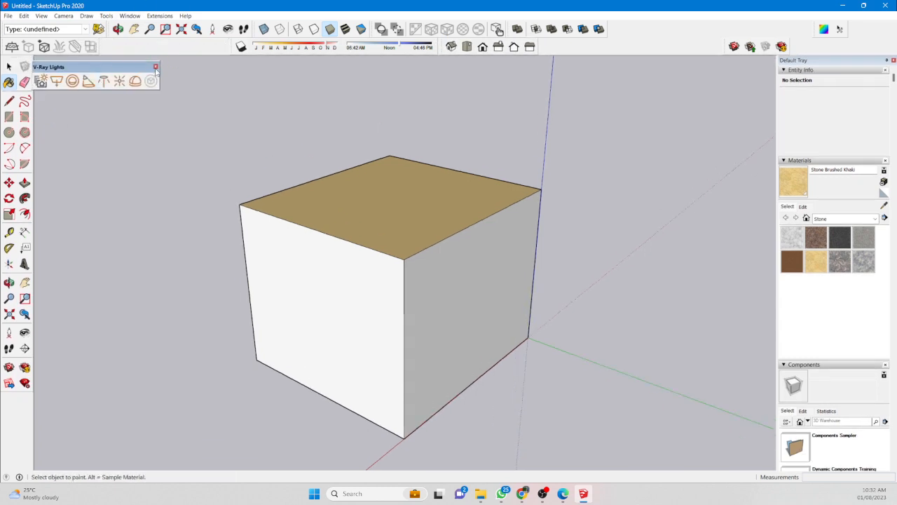
pyautogui.click(155, 67)
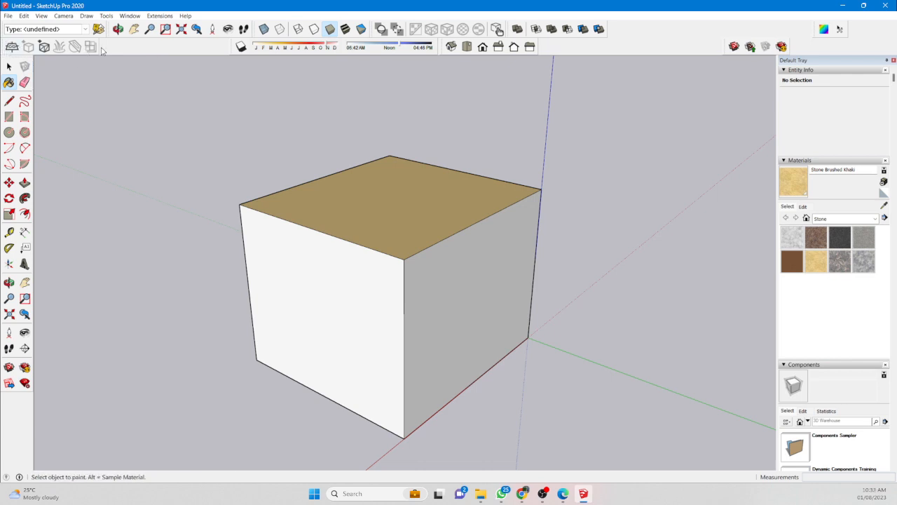
pyautogui.moveTo(234, 47); pyautogui.dragTo(255, 93)
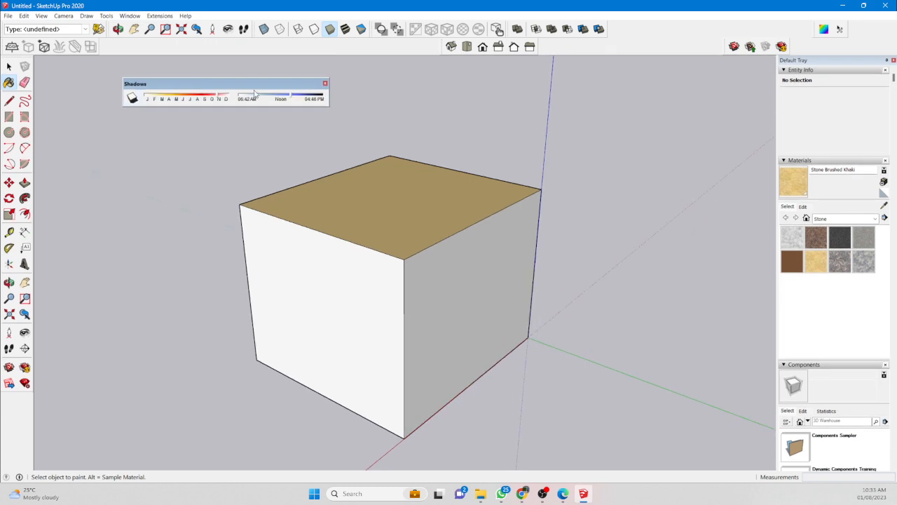
pyautogui.click(325, 85)
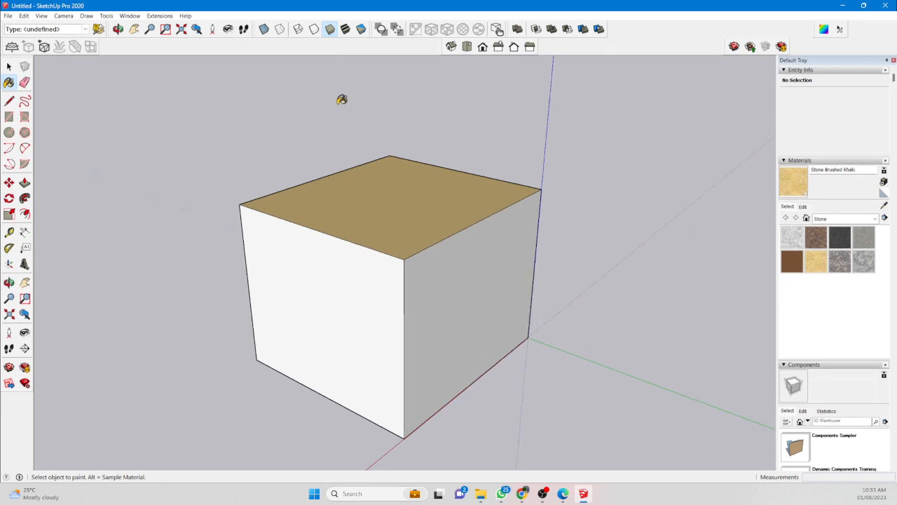
# Move the Views toolbar directly beside the V-Ray object tools and activate the Select tool.
pyautogui.click(446, 48)
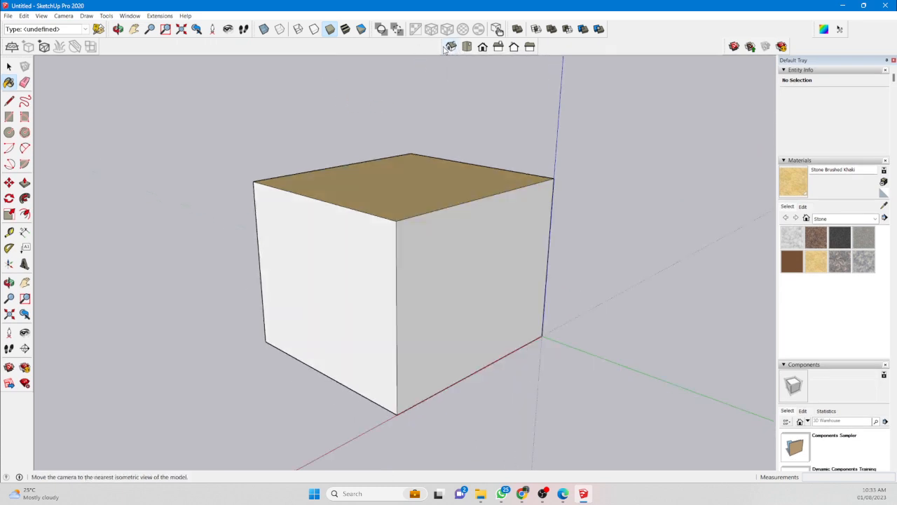
pyautogui.moveTo(446, 48); pyautogui.dragTo(112, 47)
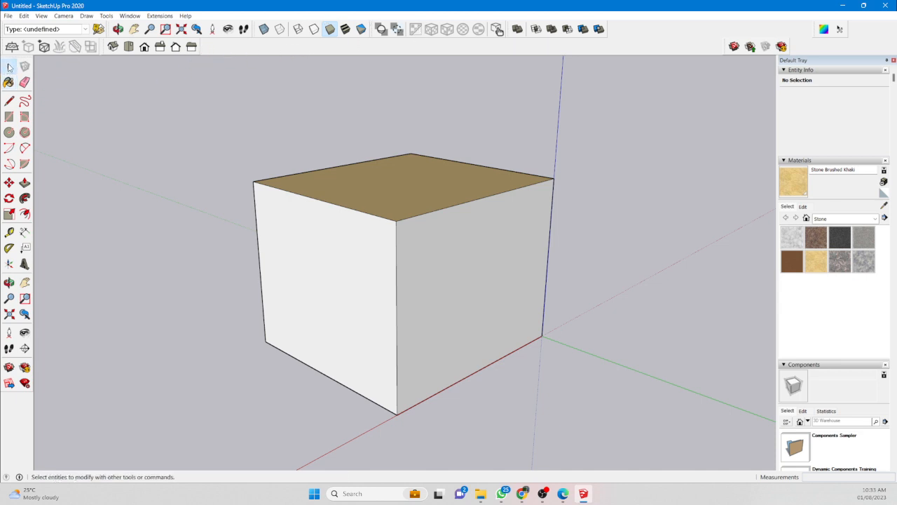
pyautogui.click(9, 67)
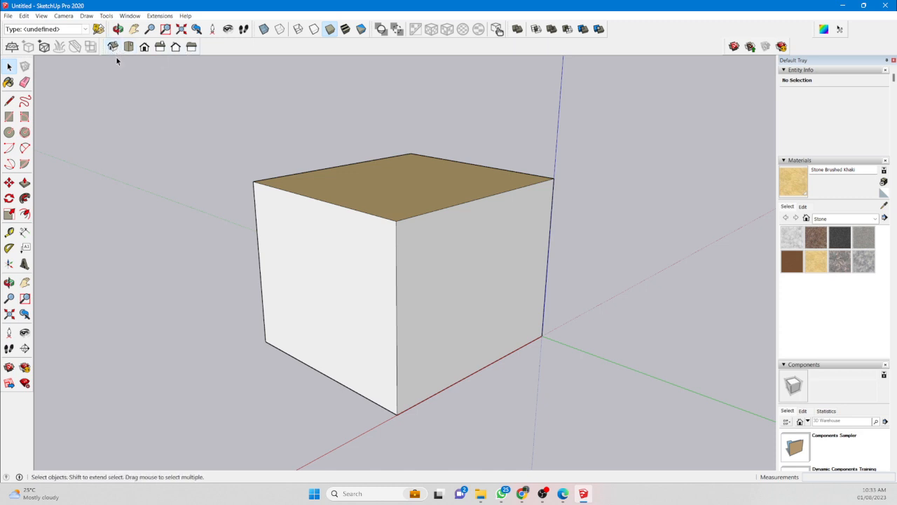
# Examine the box from several angles and in the standard Top and Front views.
pyautogui.moveTo(457, 196); pyautogui.dragTo(474, 279, button='middle')
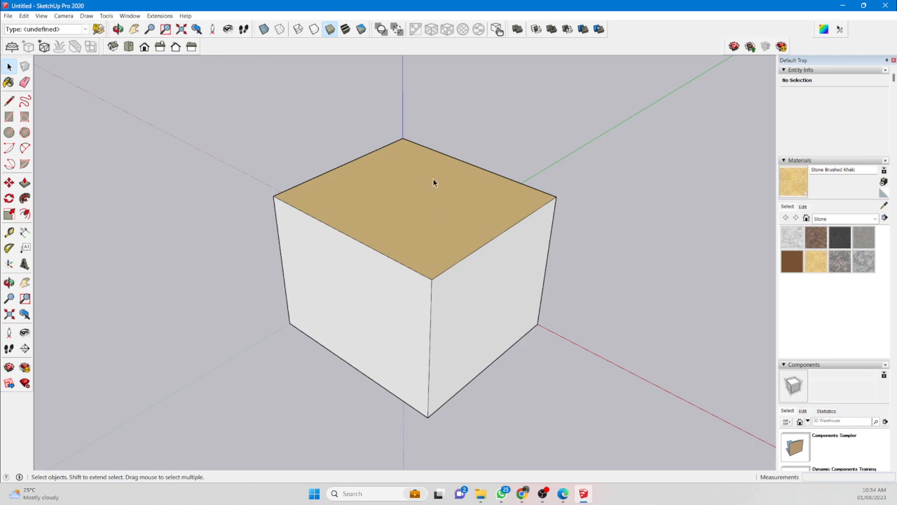
pyautogui.moveTo(433, 182); pyautogui.dragTo(273, 199, button='middle')
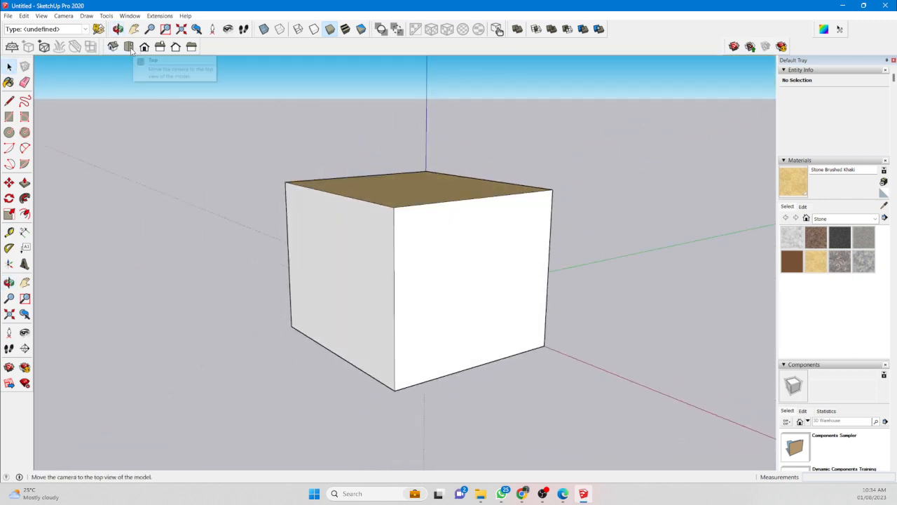
pyautogui.click(129, 47)
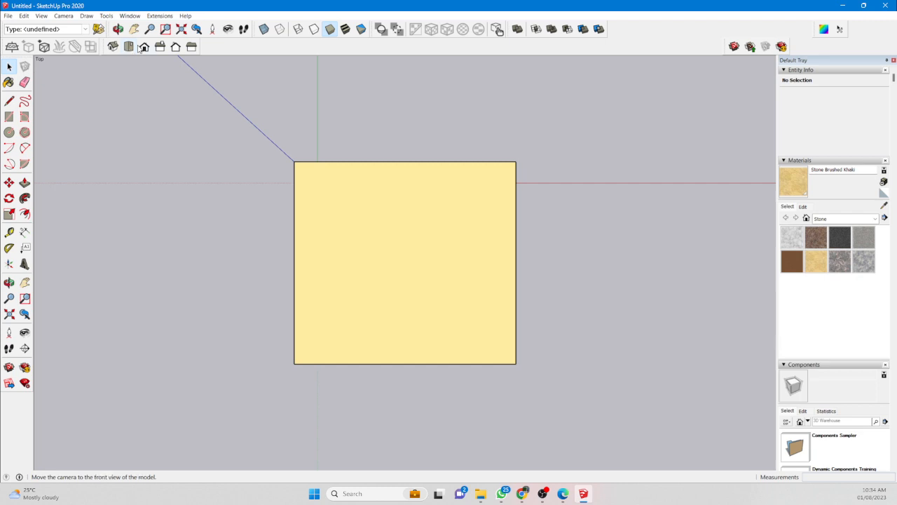
pyautogui.click(146, 47)
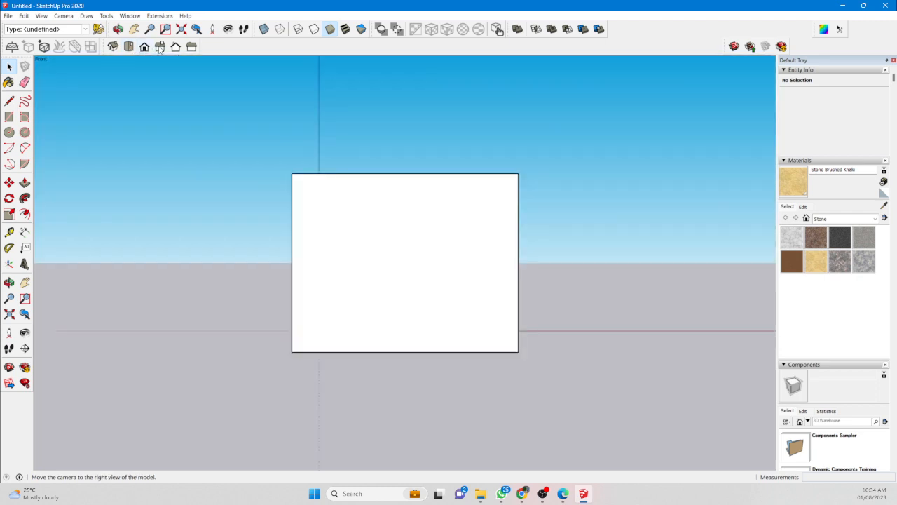
# View the box from the right, back, left and top standard views, returning to the isometric view.
pyautogui.click(160, 47)
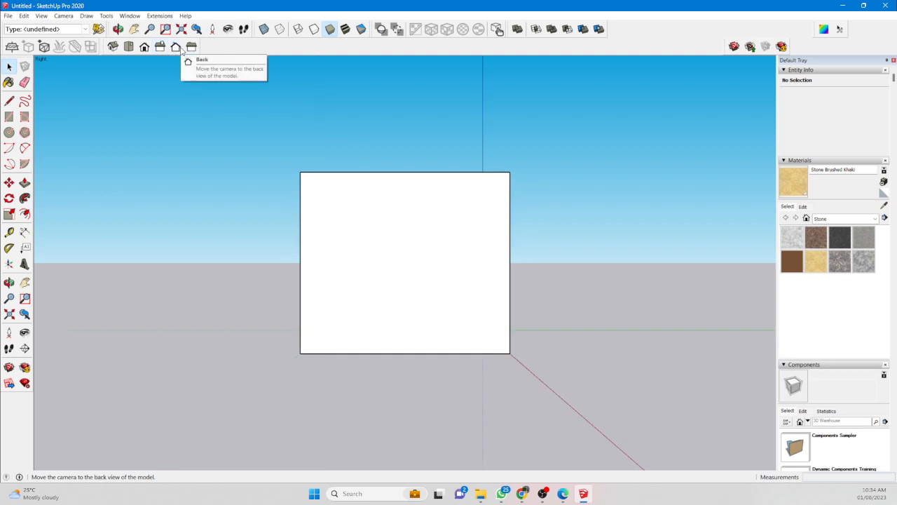
pyautogui.click(176, 47)
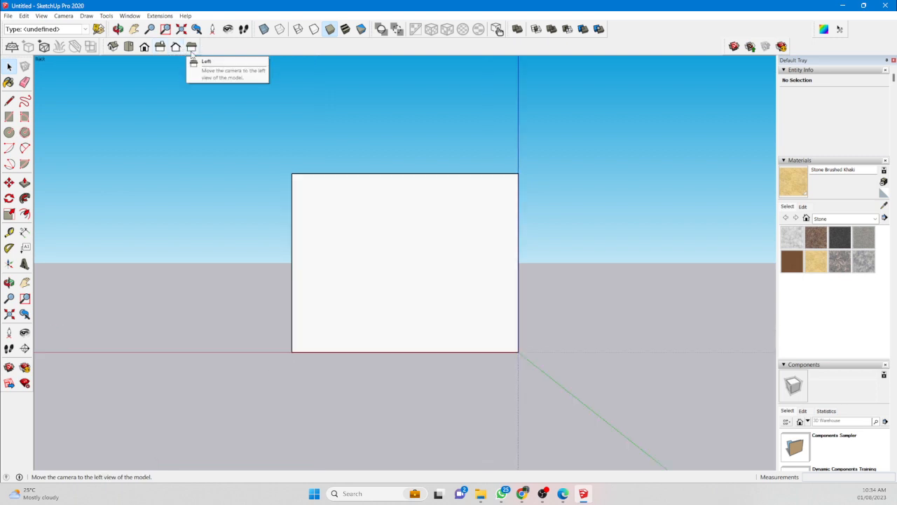
pyautogui.click(192, 47)
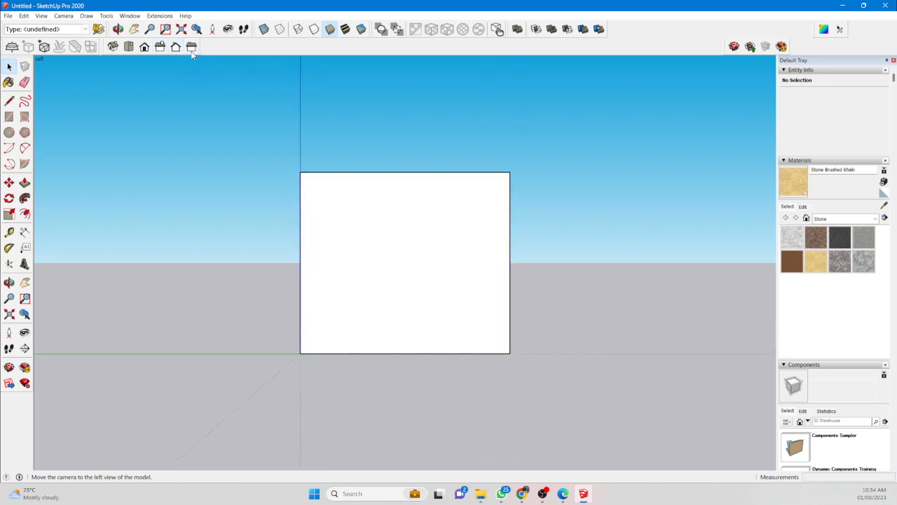
pyautogui.click(114, 48)
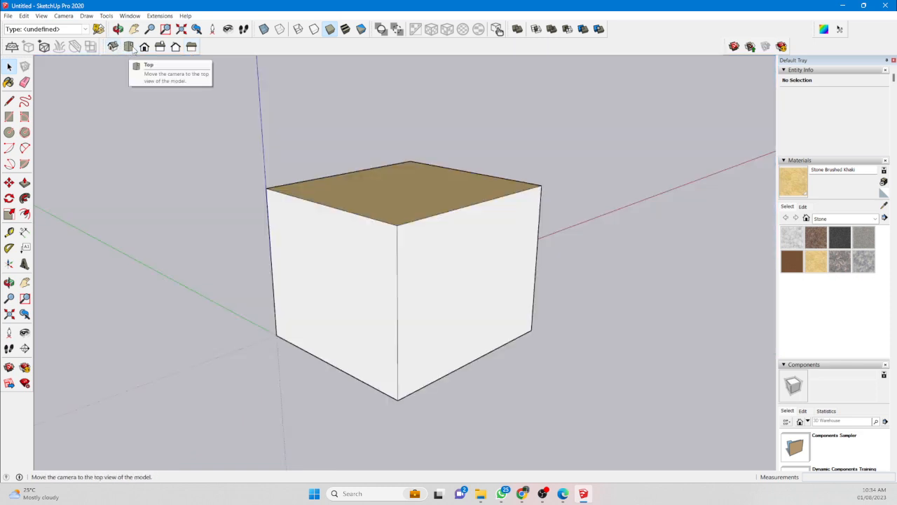
pyautogui.click(129, 47)
pyautogui.click(114, 48)
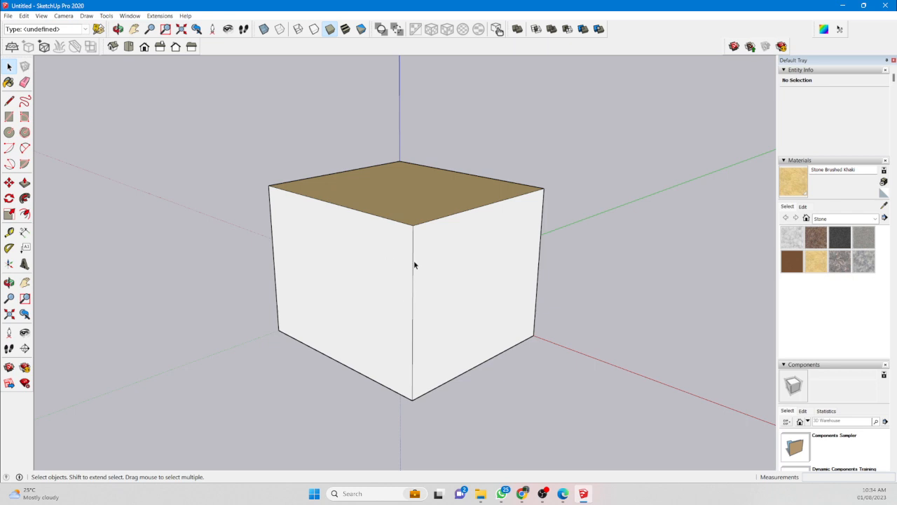
# Examine the box's textured top face in the top view and its front face in the front view.
pyautogui.click(128, 46)
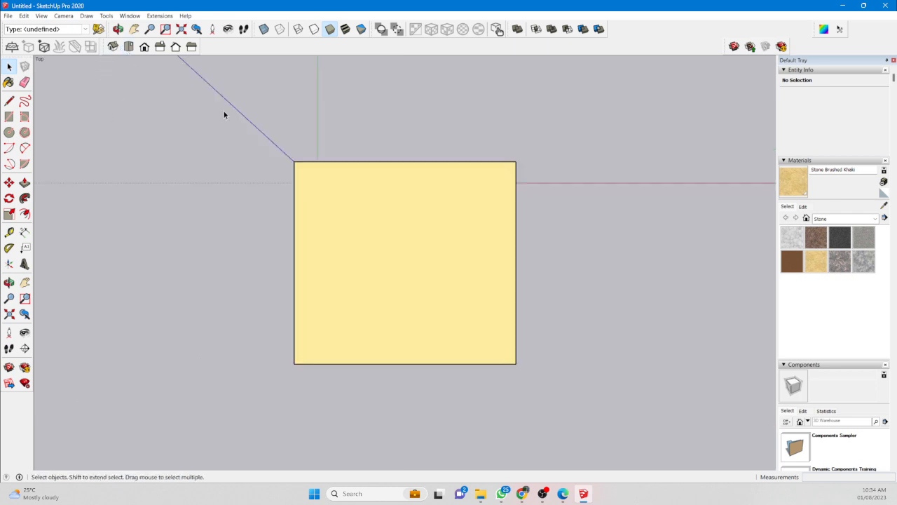
pyautogui.click(351, 258)
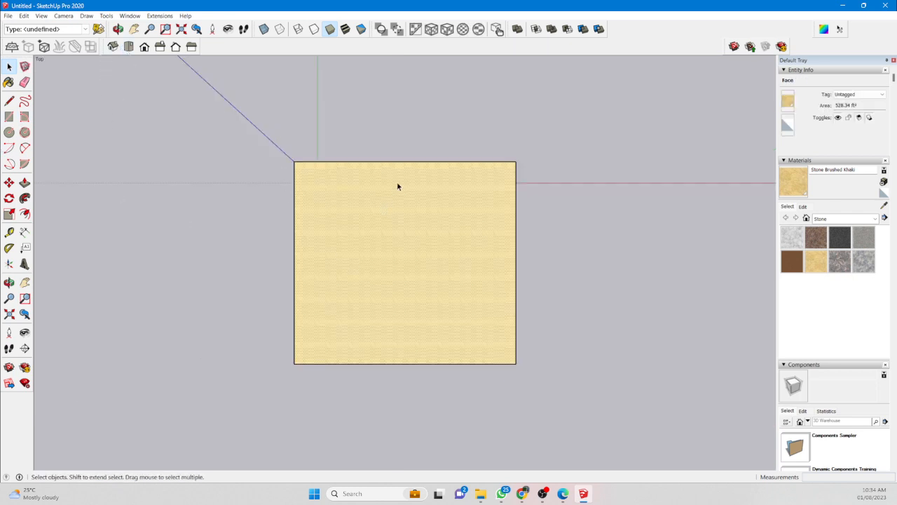
pyautogui.click(144, 46)
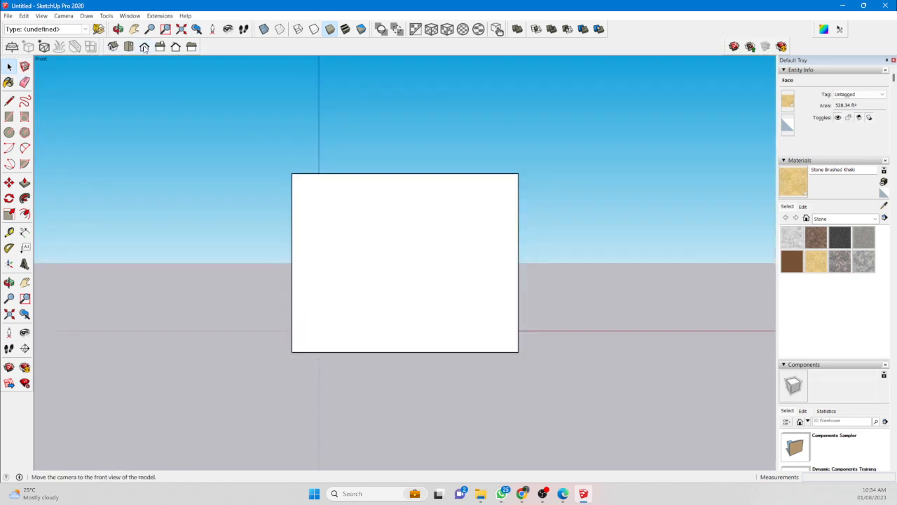
pyautogui.moveTo(354, 227); pyautogui.dragTo(449, 355)
pyautogui.moveTo(370, 242); pyautogui.dragTo(433, 351)
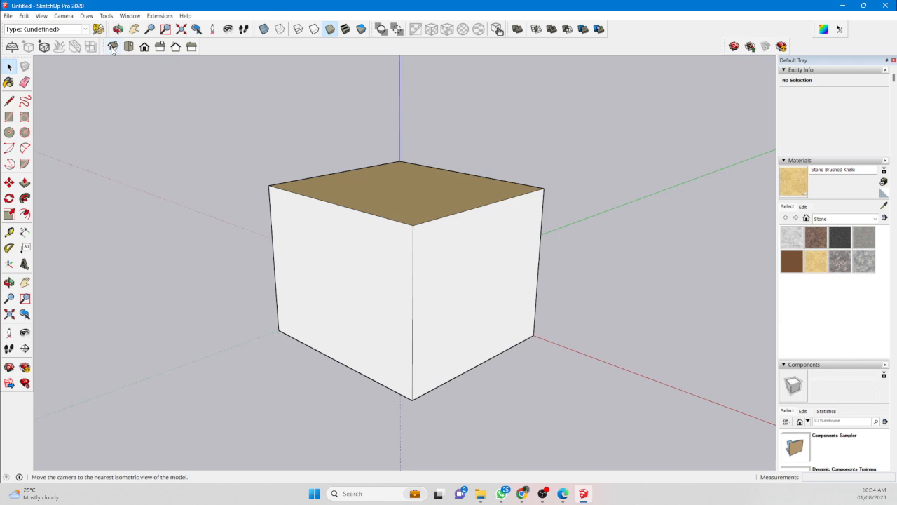
# Return to the isometric view and delete the entire box from the model.
pyautogui.click(113, 46)
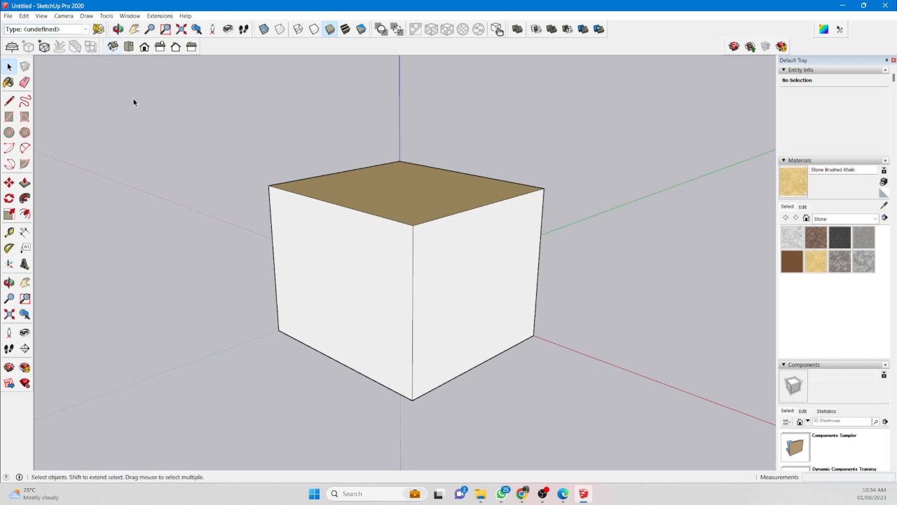
pyautogui.moveTo(143, 147); pyautogui.dragTo(611, 444)
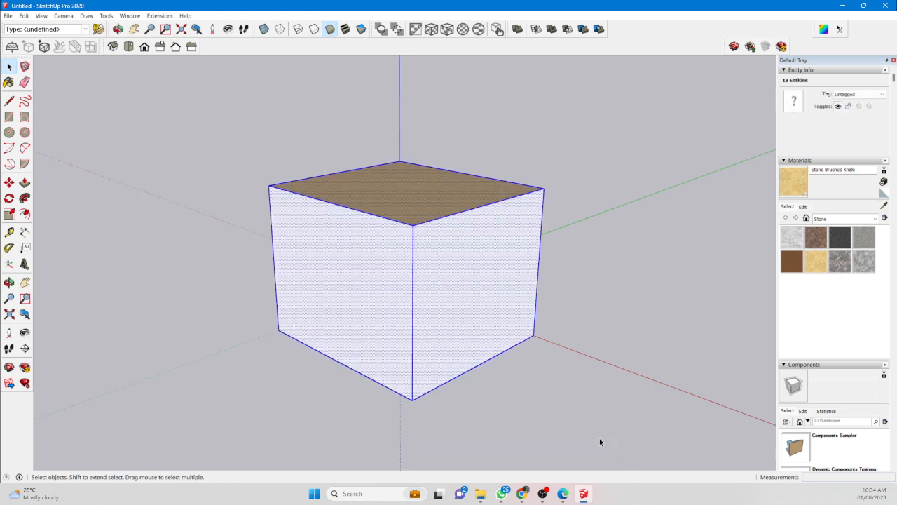
pyautogui.press('Delete')
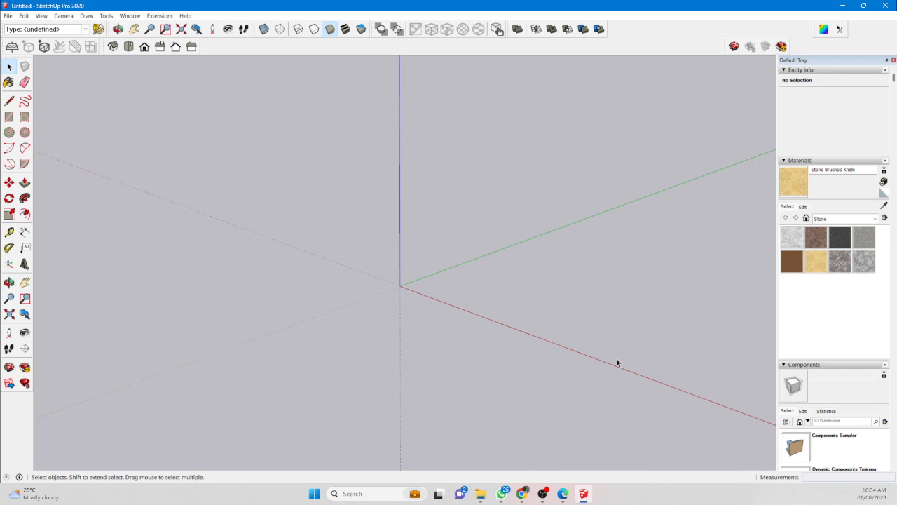
# View the axes of the empty model from the top, isometric and back standard views.
pyautogui.click(129, 47)
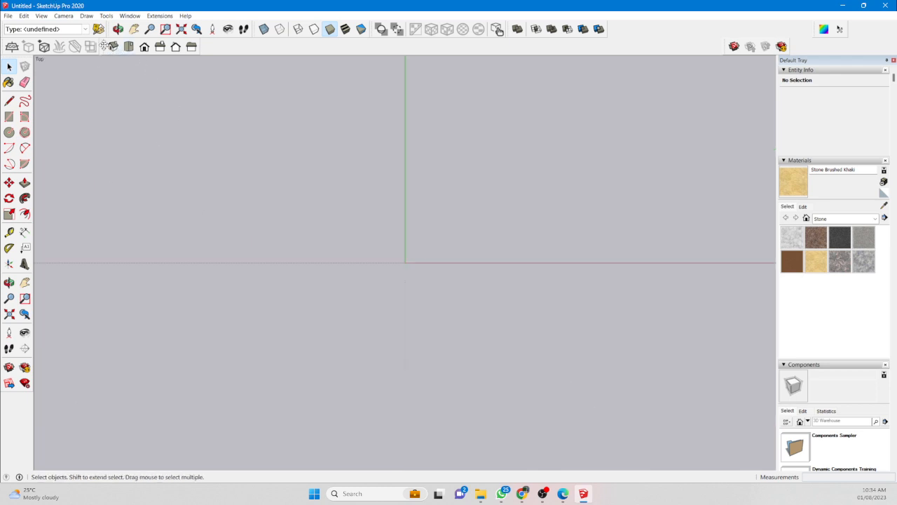
pyautogui.click(112, 47)
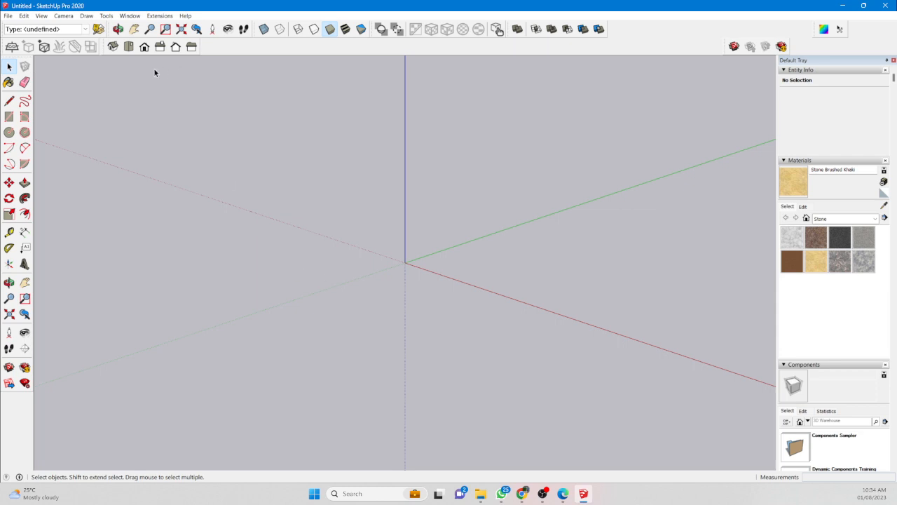
pyautogui.click(128, 47)
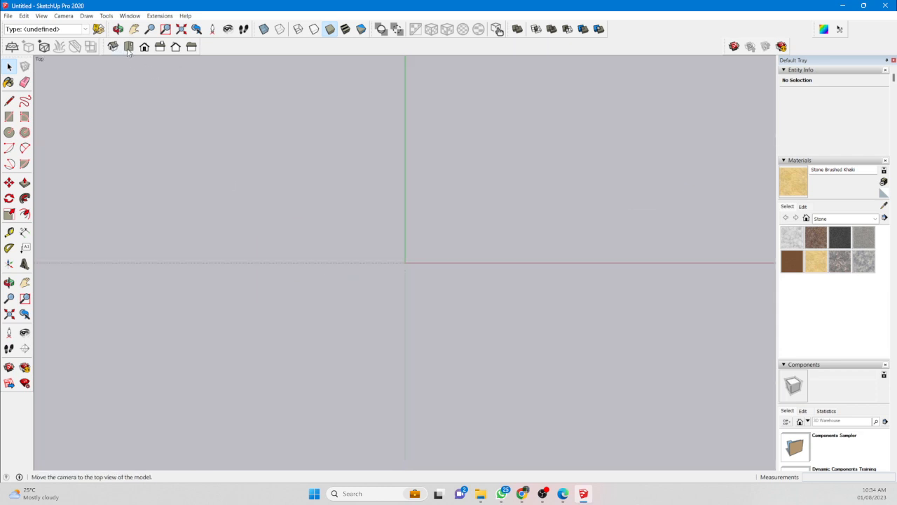
pyautogui.moveTo(415, 273); pyautogui.dragTo(416, 283, button='middle')
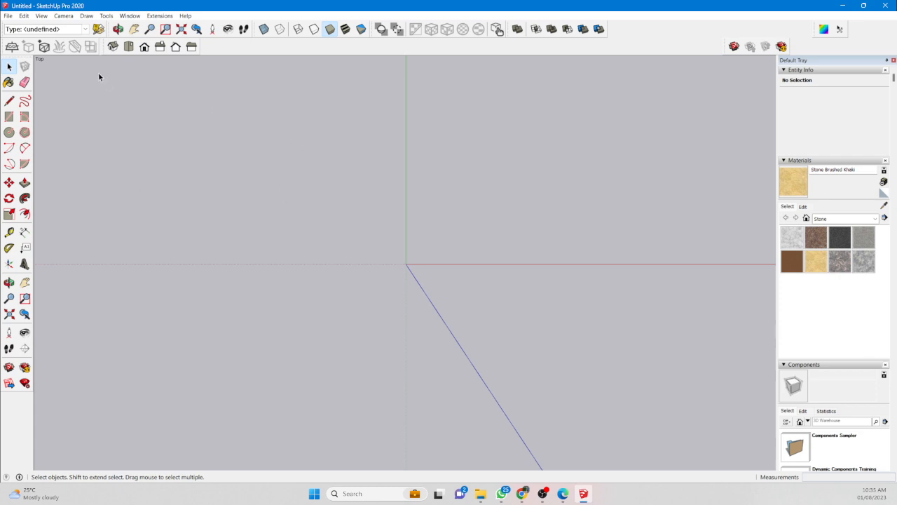
pyautogui.click(175, 47)
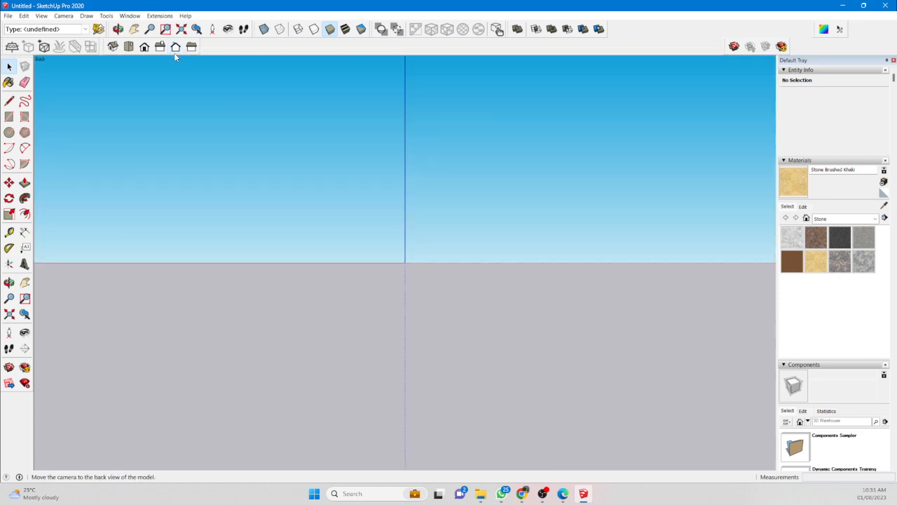
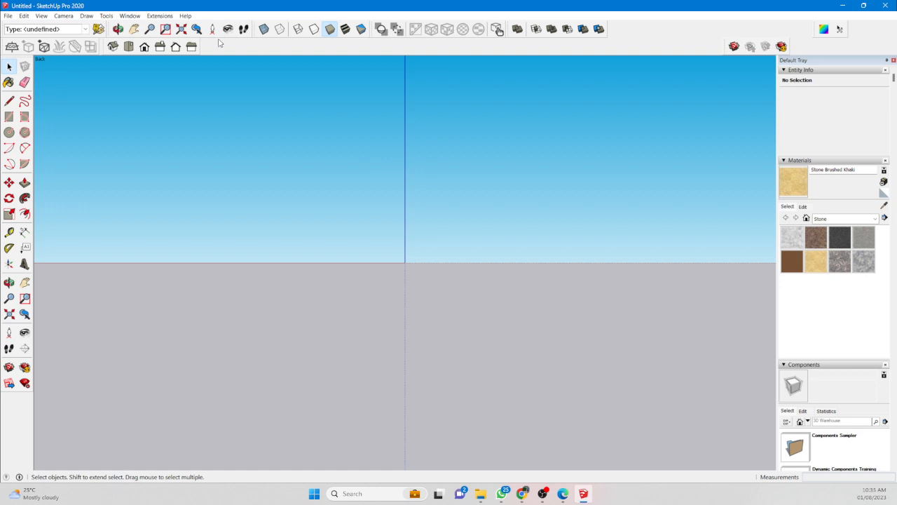
# Open the model's measurement unit settings and choose the Architectural format.
pyautogui.click(139, 17)
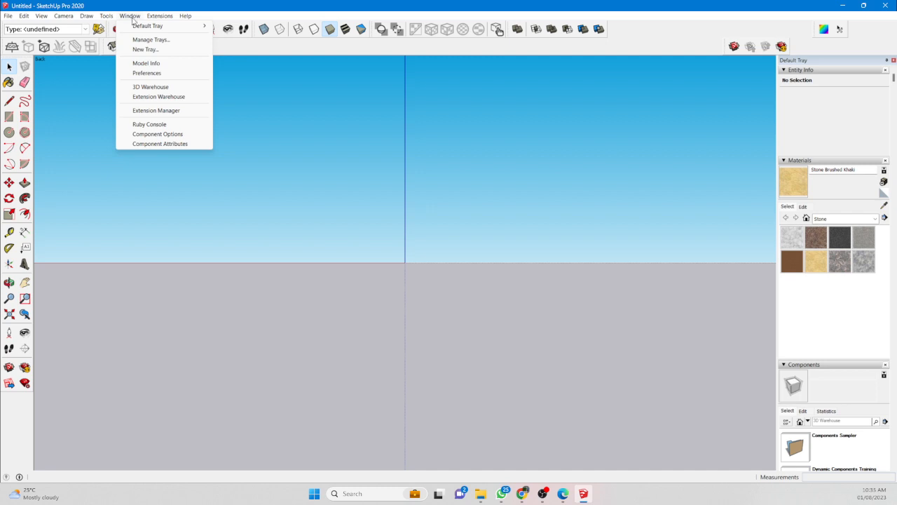
pyautogui.click(145, 63)
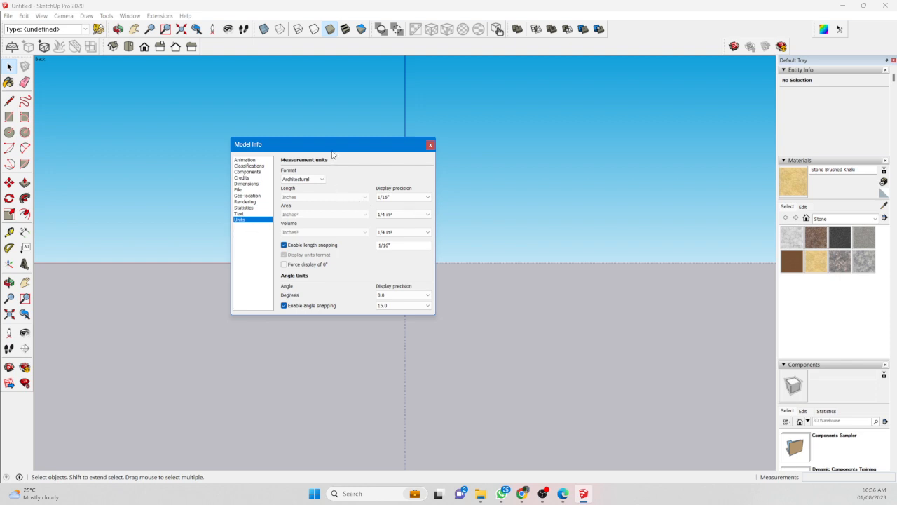
pyautogui.moveTo(333, 153); pyautogui.dragTo(303, 148)
pyautogui.click(272, 174)
pyautogui.click(271, 179)
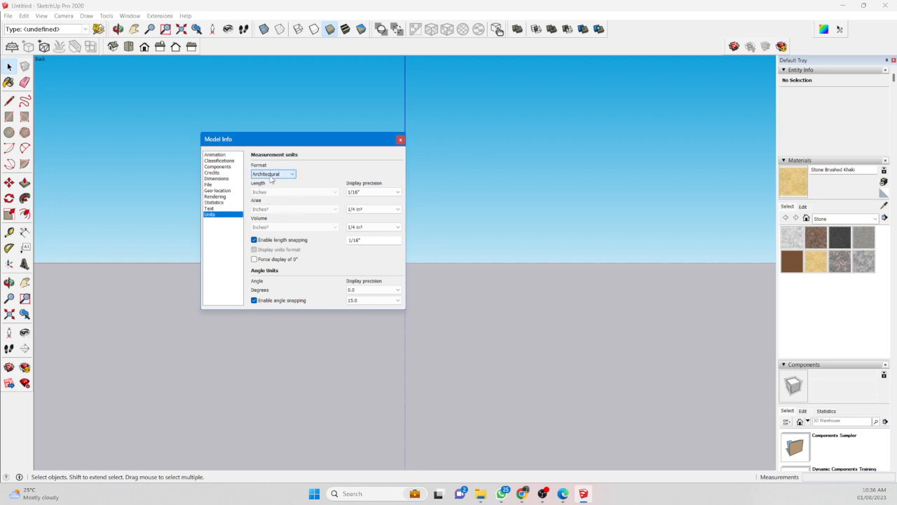
# Set the display precision to 0" for length, 0 in² for area and 0 in³ for volume, and close the model settings.
pyautogui.click(372, 194)
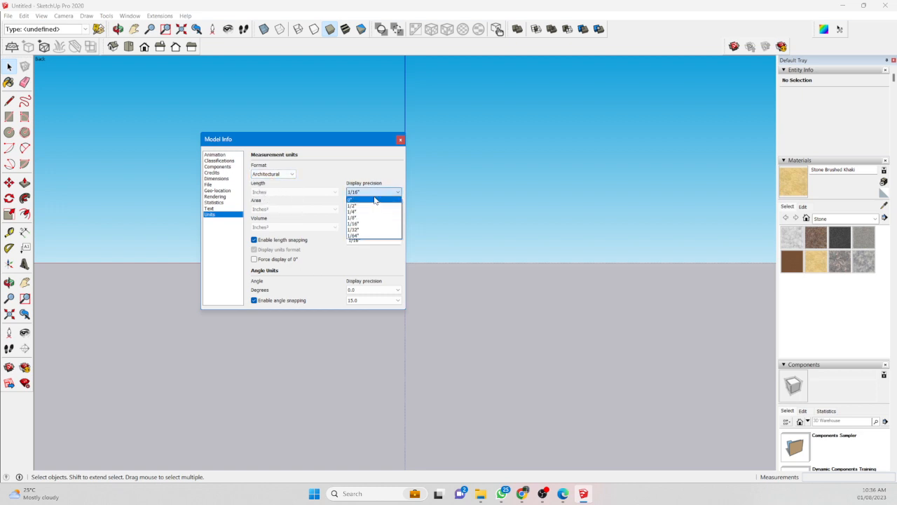
pyautogui.click(375, 201)
pyautogui.click(373, 209)
pyautogui.click(371, 216)
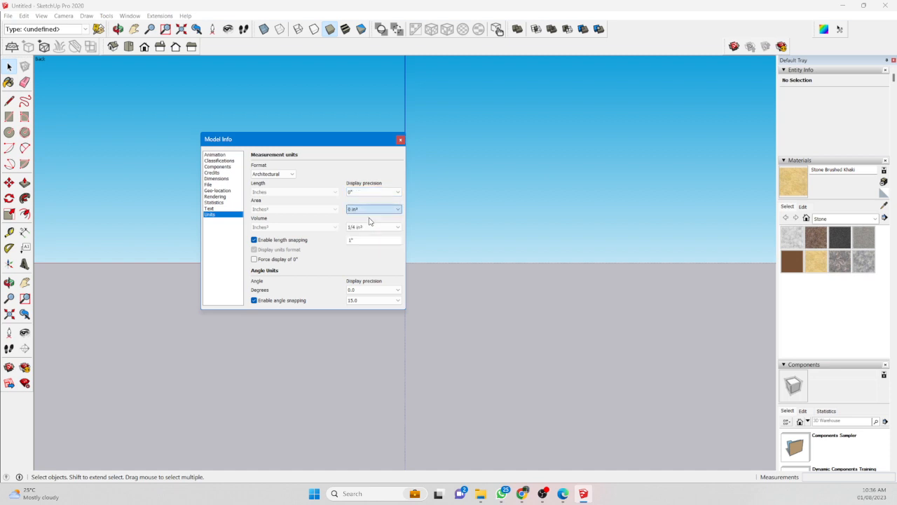
pyautogui.click(371, 227)
pyautogui.click(371, 234)
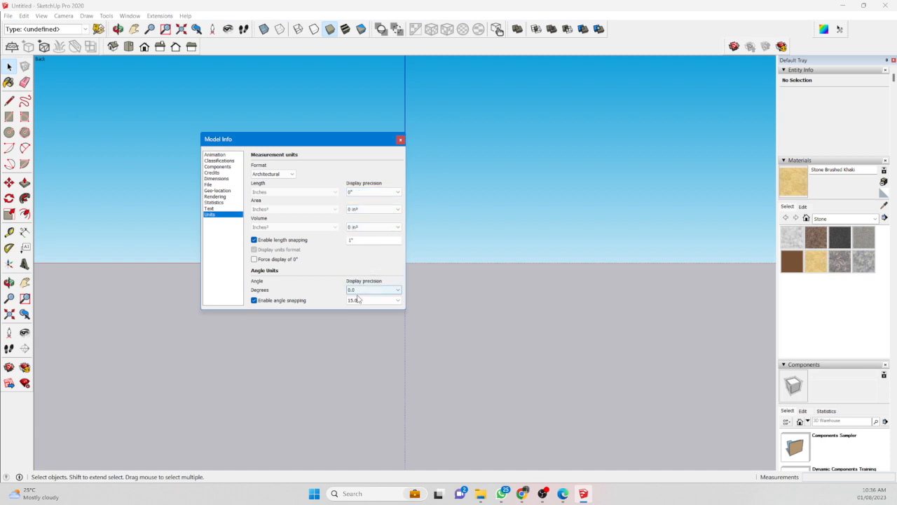
pyautogui.click(400, 141)
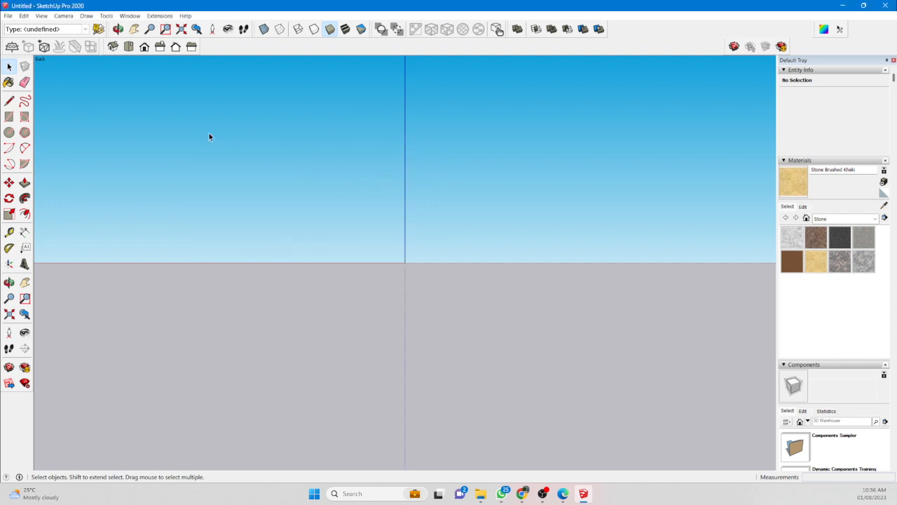
# Try drawing a rectangle from the origin on the ground plane with dimensions 8',2', and undo it.
pyautogui.click(113, 46)
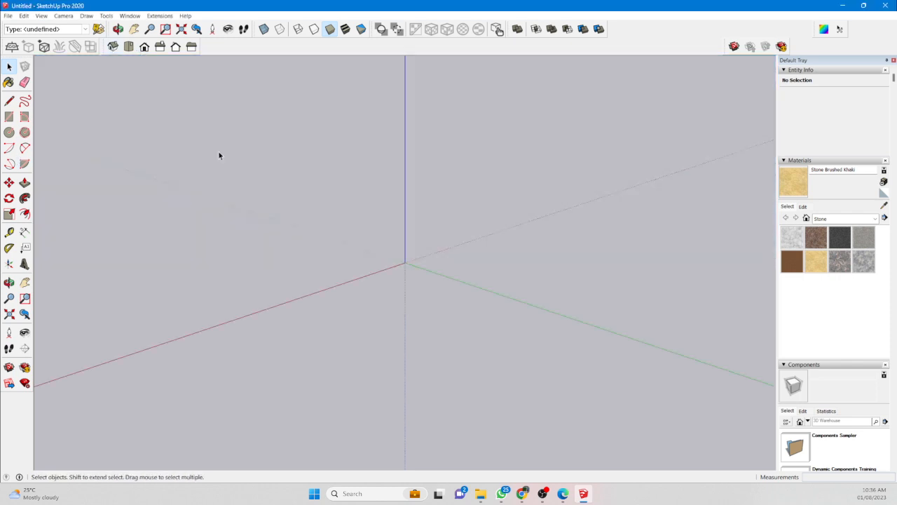
pyautogui.moveTo(241, 262); pyautogui.dragTo(353, 327, button='middle')
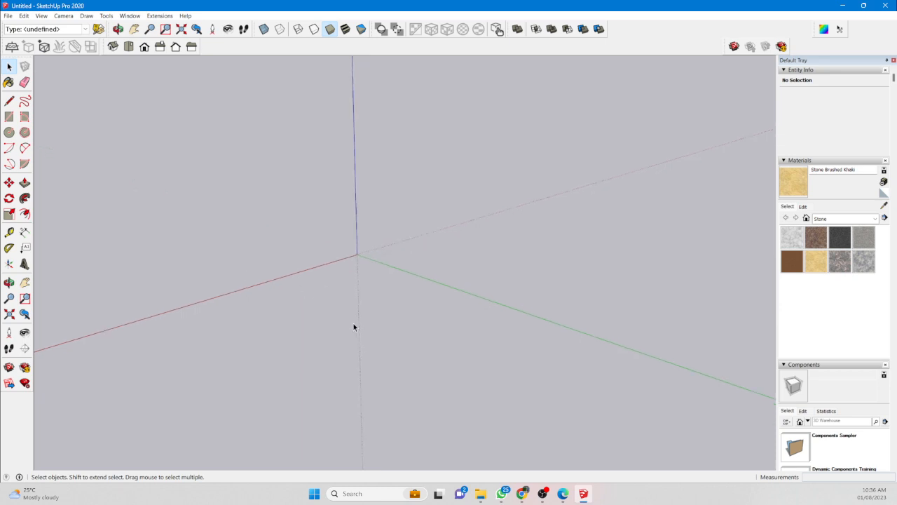
pyautogui.click(9, 117)
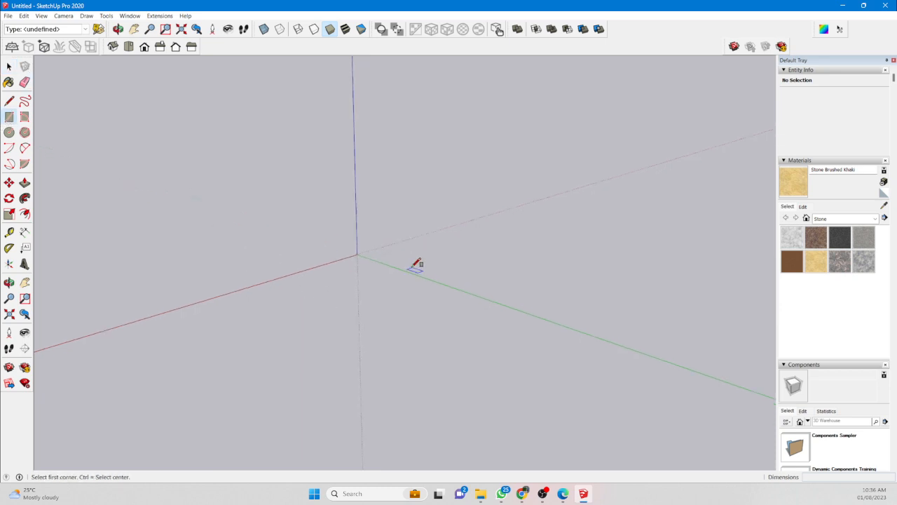
pyautogui.click(358, 254)
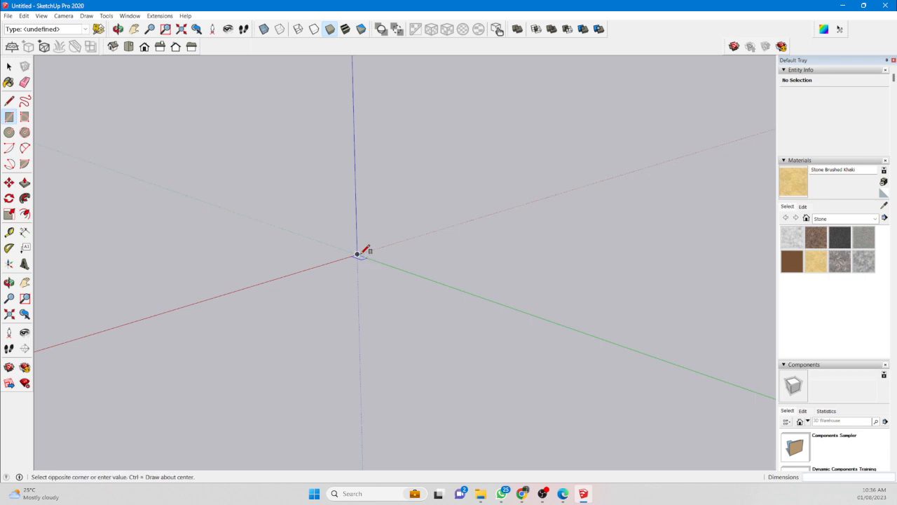
pyautogui.click(498, 352)
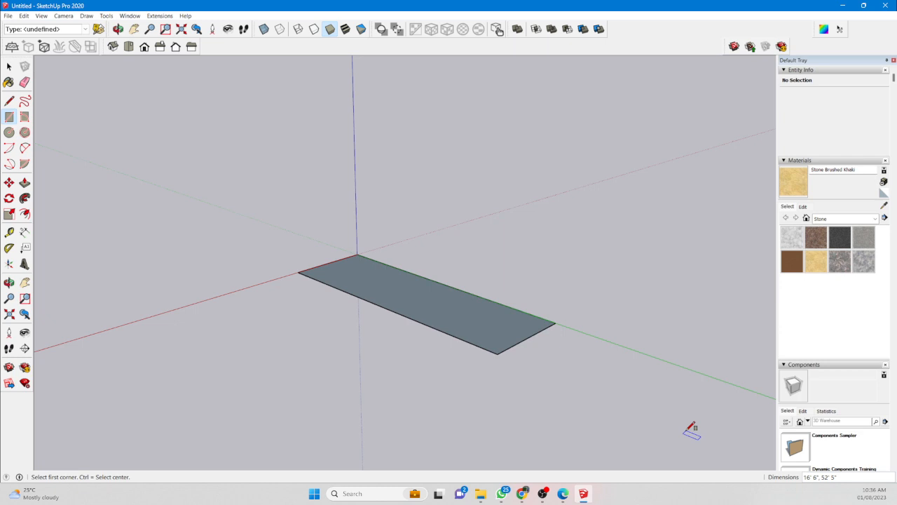
pyautogui.write("8',2")
pyautogui.press('Return')
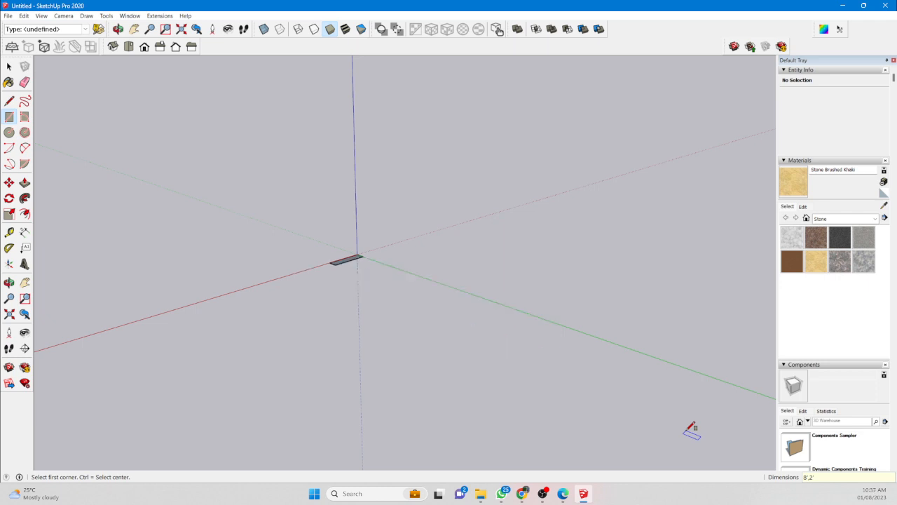
pyautogui.scroll(6, 343, 258)
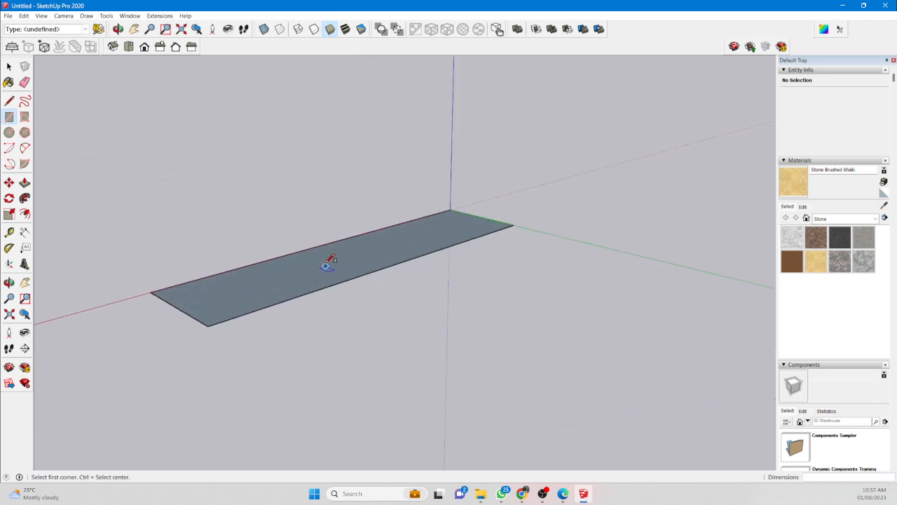
pyautogui.scroll(1, 327, 264)
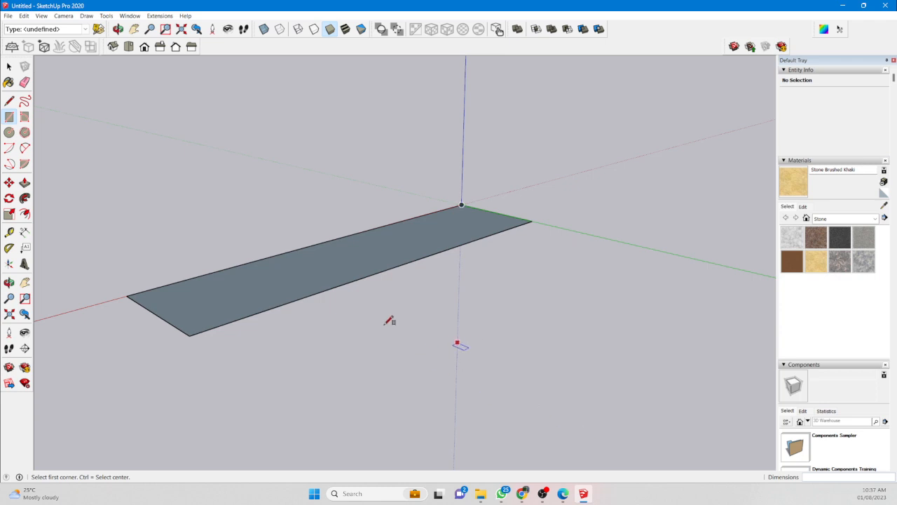
pyautogui.hotkey('ctrl', 'z')
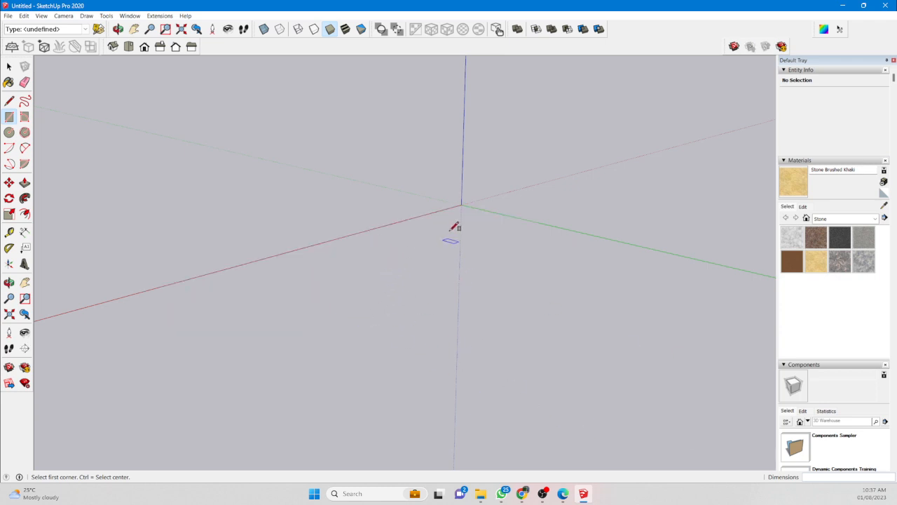
# Draw a rectangle from the origin on the ground plane with dimensions 2',8'.
pyautogui.click(463, 204)
pyautogui.click(680, 372)
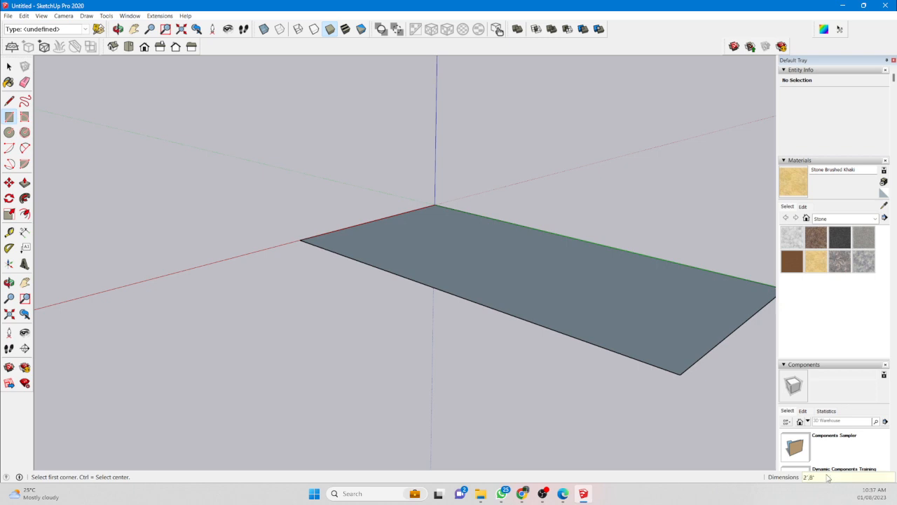
pyautogui.press('Return')
pyautogui.scroll(-3, 184, 233)
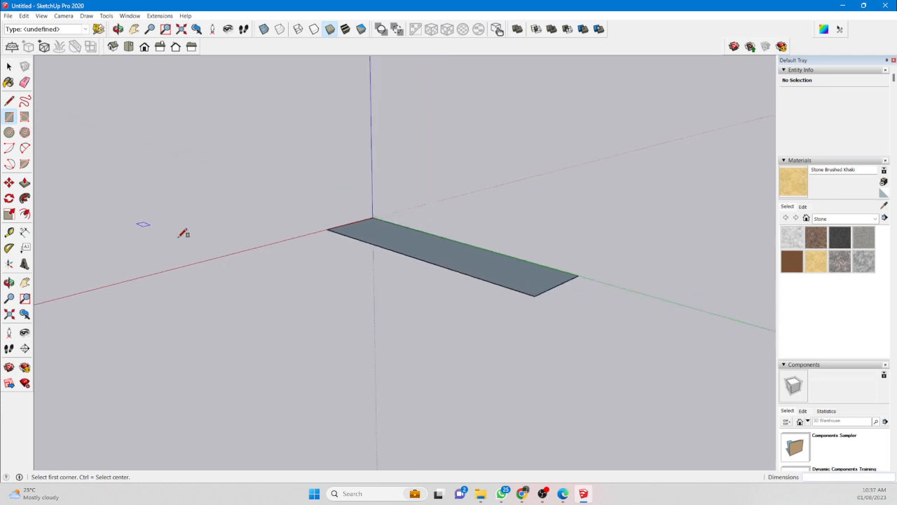
pyautogui.scroll(-1, 179, 237)
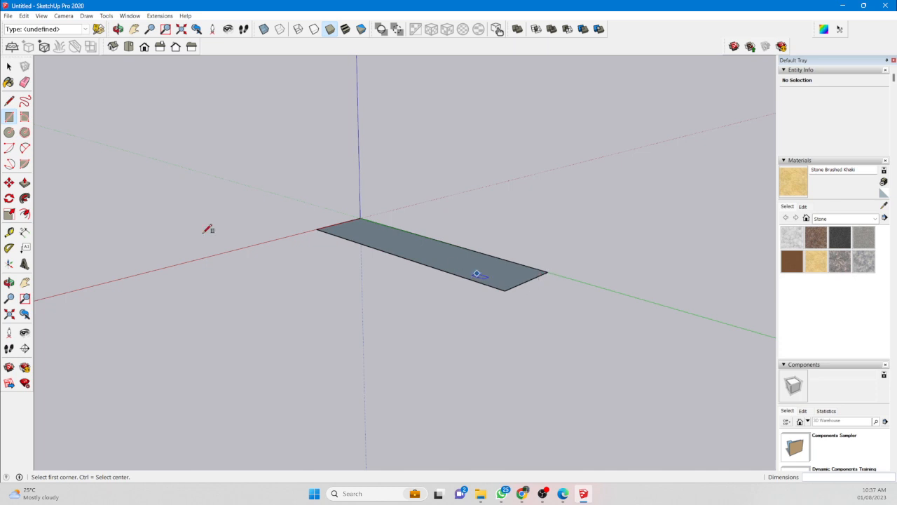
# Push/Pull the rectangle upward by 8' to make an upright box.
pyautogui.click(24, 182)
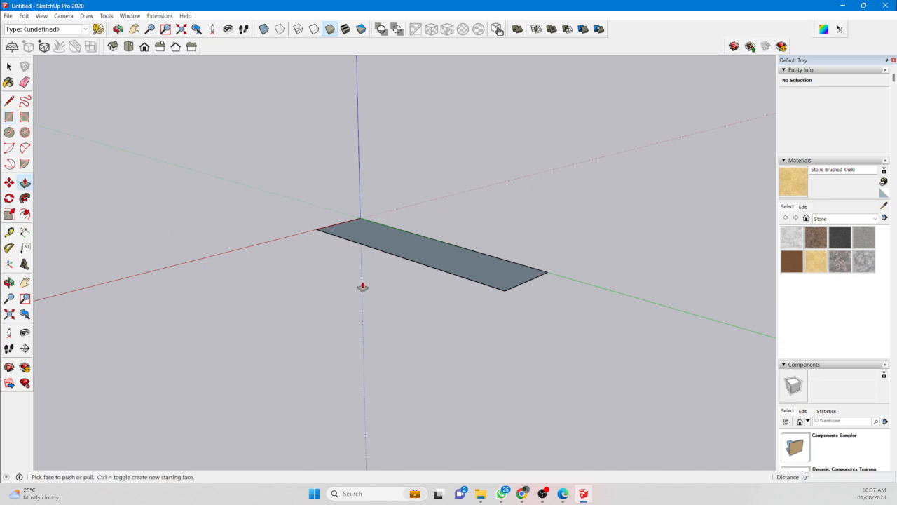
pyautogui.click(435, 270)
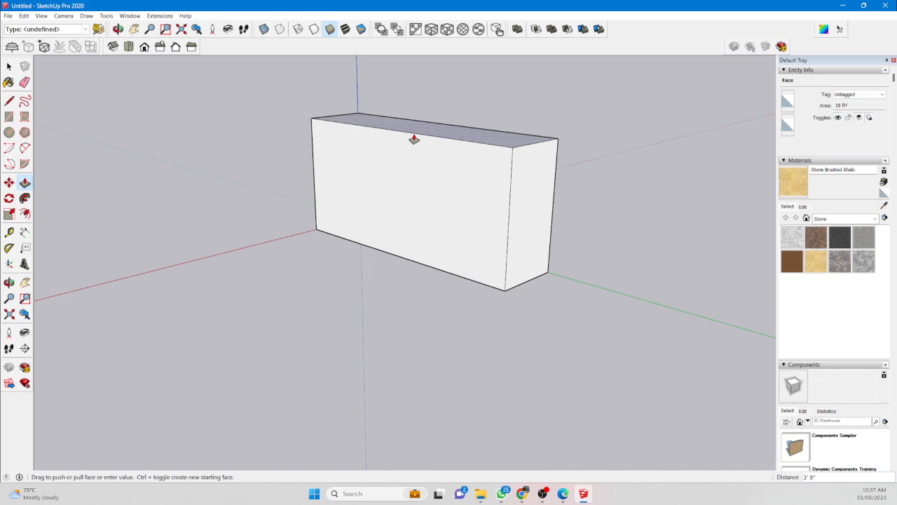
pyautogui.write('1')
pyautogui.press('Return')
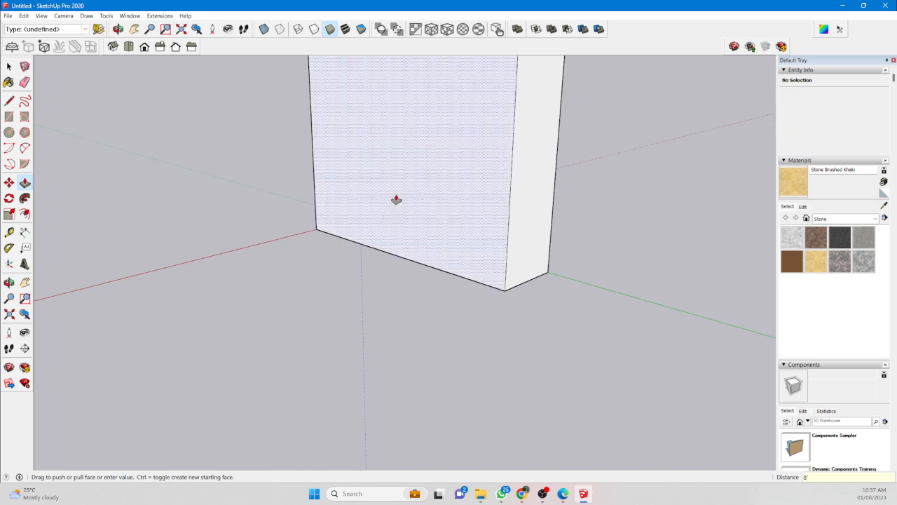
# View the whole box, orbiting around to face its large front side and closing in on it.
pyautogui.scroll(-3, 379, 274)
pyautogui.scroll(-2, 352, 407)
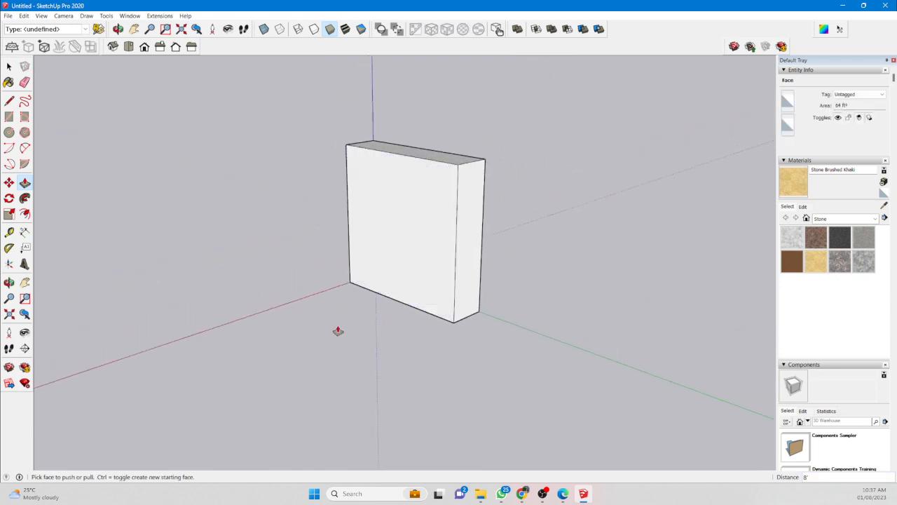
pyautogui.press('o')
pyautogui.moveTo(403, 320); pyautogui.dragTo(428, 308)
pyautogui.moveTo(427, 307); pyautogui.dragTo(503, 320, button='middle')
pyautogui.scroll(-4, 404, 313)
pyautogui.scroll(2, 372, 142)
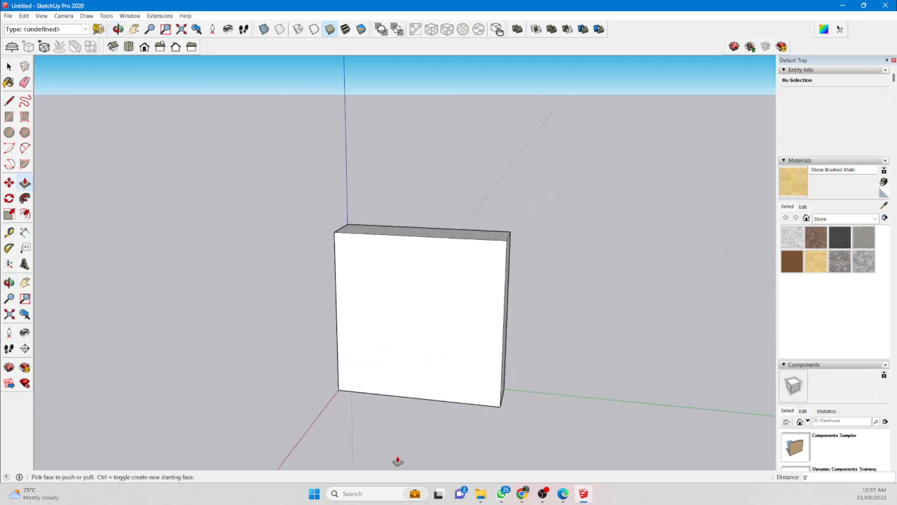
pyautogui.scroll(1, 400, 421)
pyautogui.scroll(3, 393, 393)
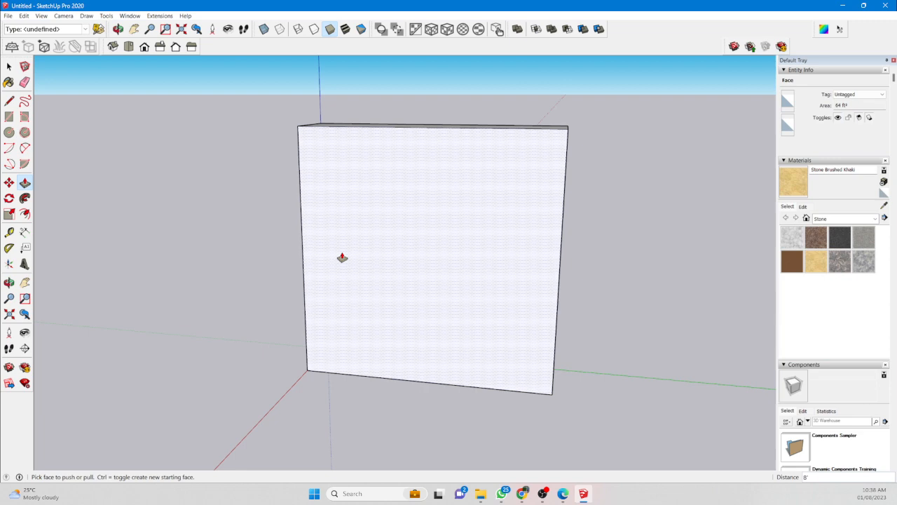
pyautogui.click(9, 103)
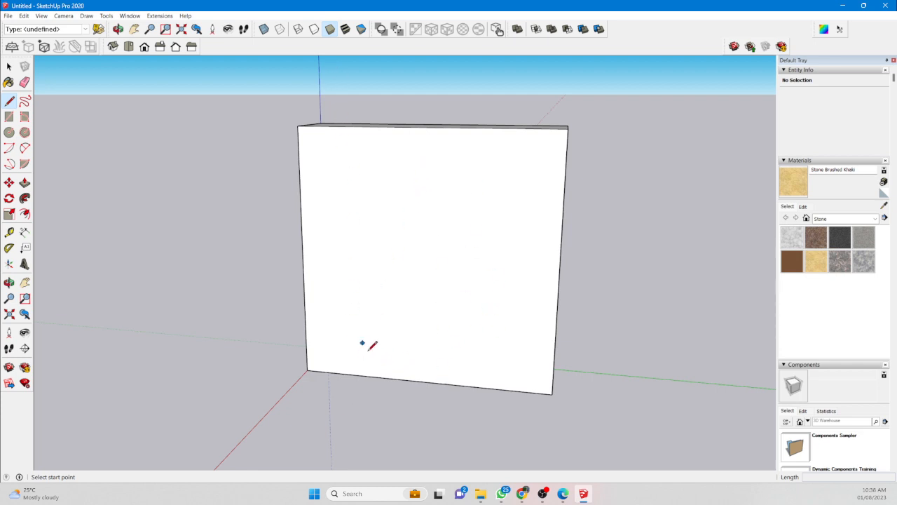
pyautogui.press('space')
pyautogui.click(370, 377)
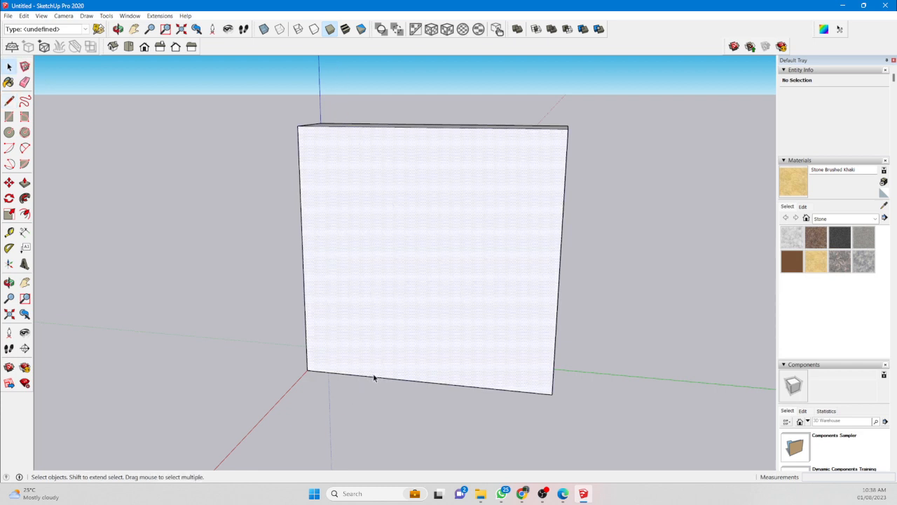
pyautogui.click(376, 378)
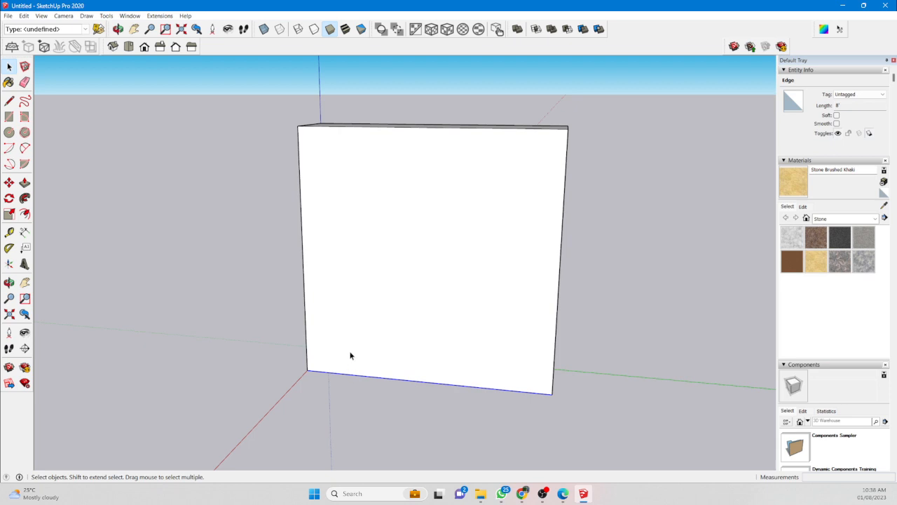
pyautogui.click(133, 230)
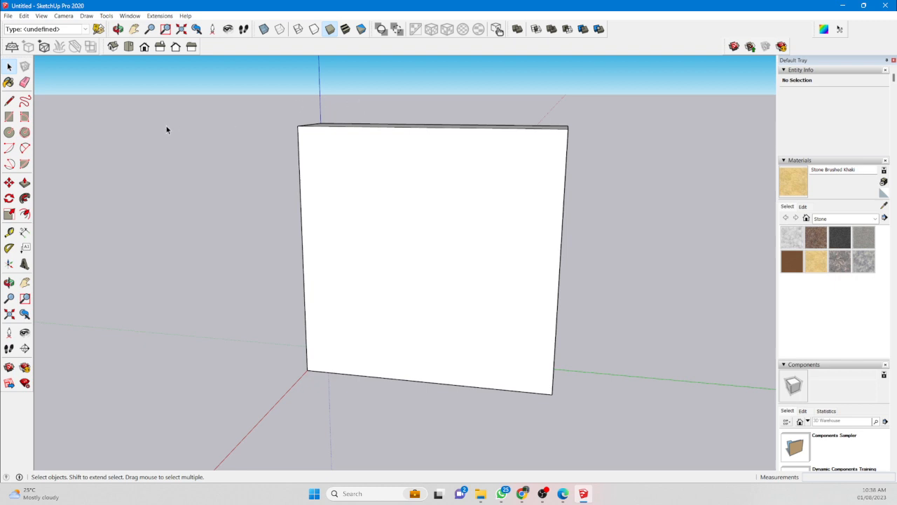
# Divide the bottom edge of the box's large front face into equal segments.
pyautogui.doubleClick(398, 379)
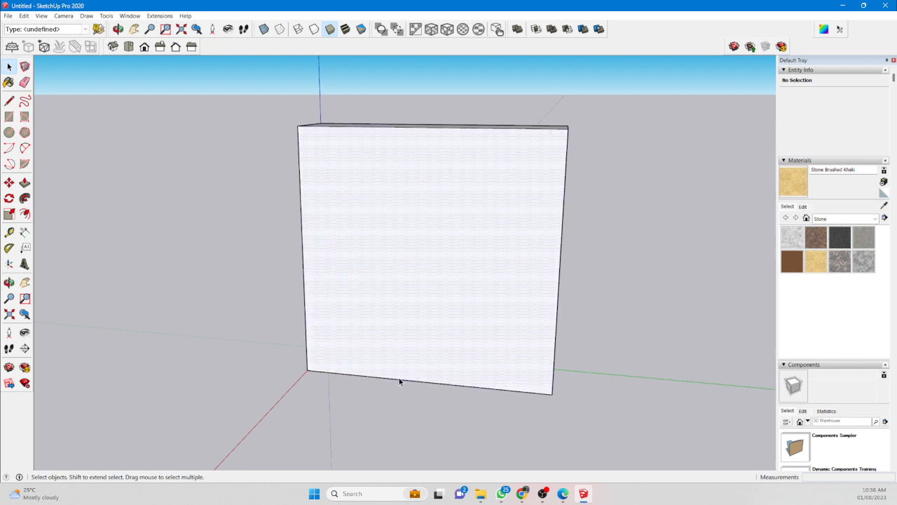
pyautogui.click(401, 379)
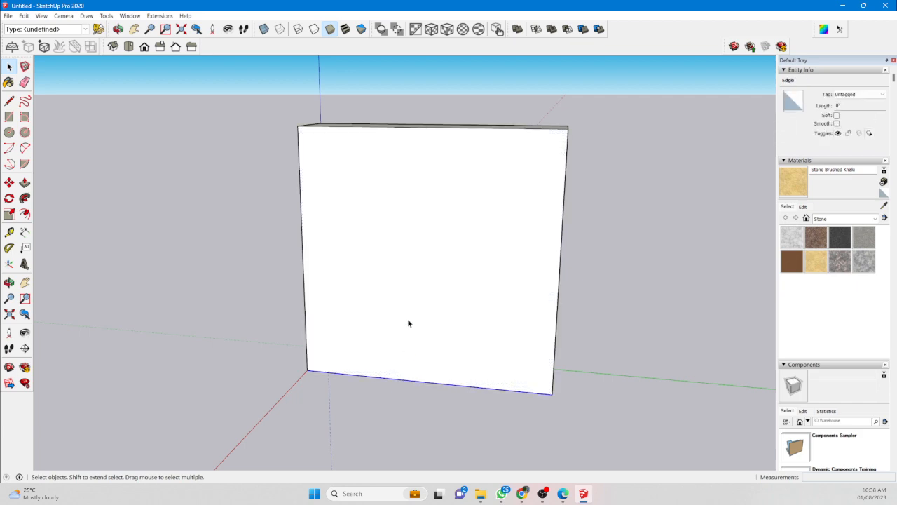
pyautogui.rightClick(399, 380)
pyautogui.moveTo(409, 365)
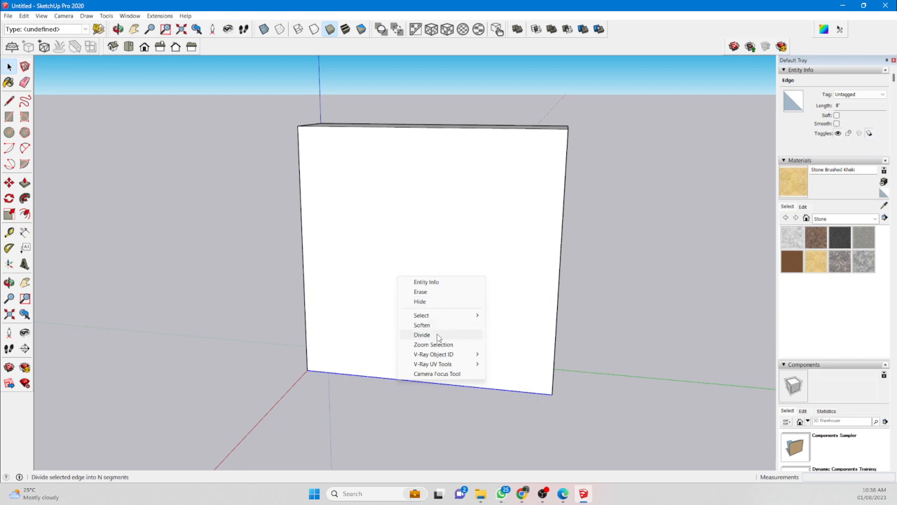
pyautogui.click(422, 335)
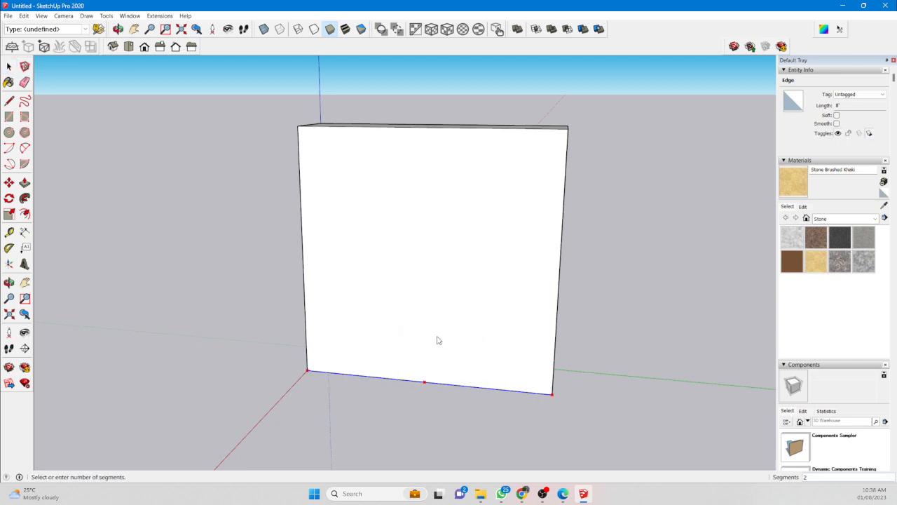
pyautogui.click(490, 411)
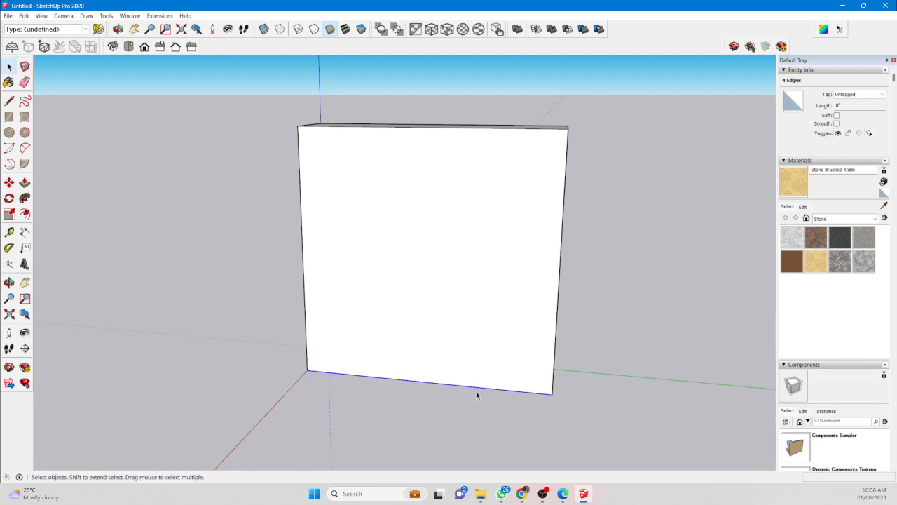
# Undo the edge division and the extrusion, and Push/Pull the ground rectangle up 8' again.
pyautogui.click(12, 102)
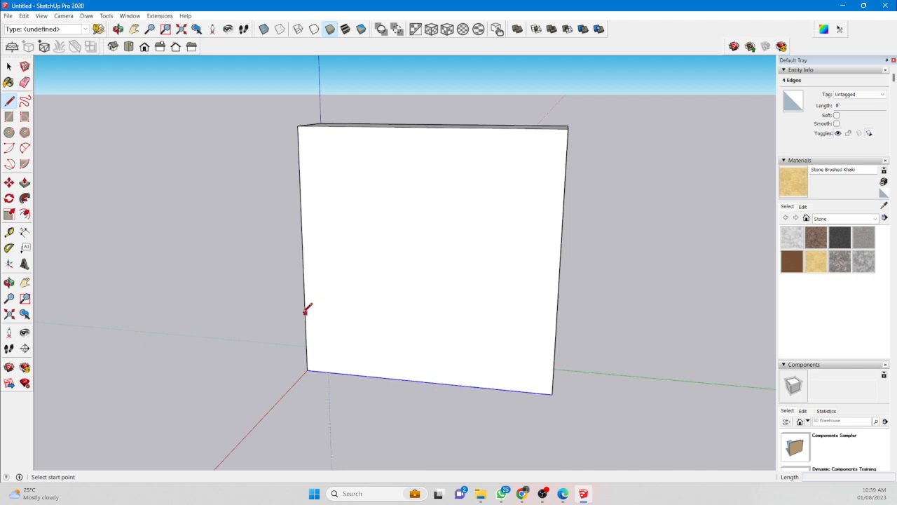
pyautogui.hotkey('ctrl', 'z')
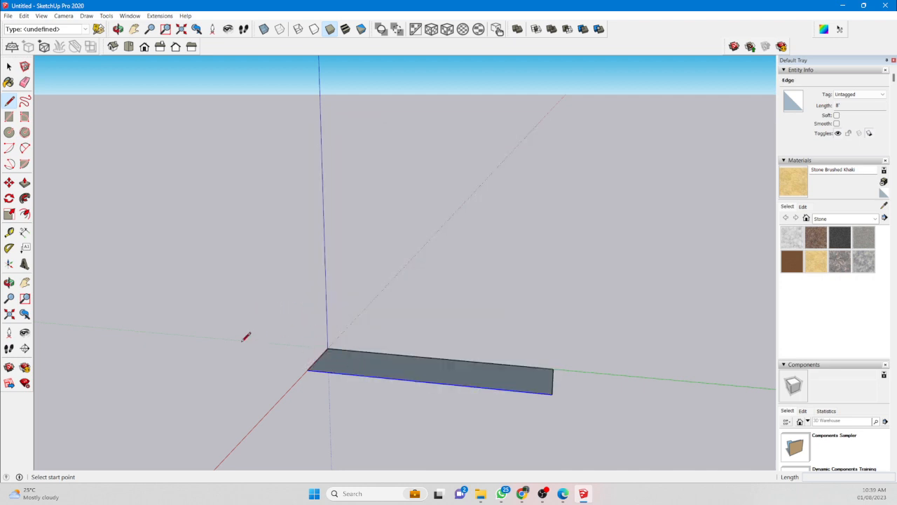
pyautogui.press('p')
pyautogui.click(347, 367)
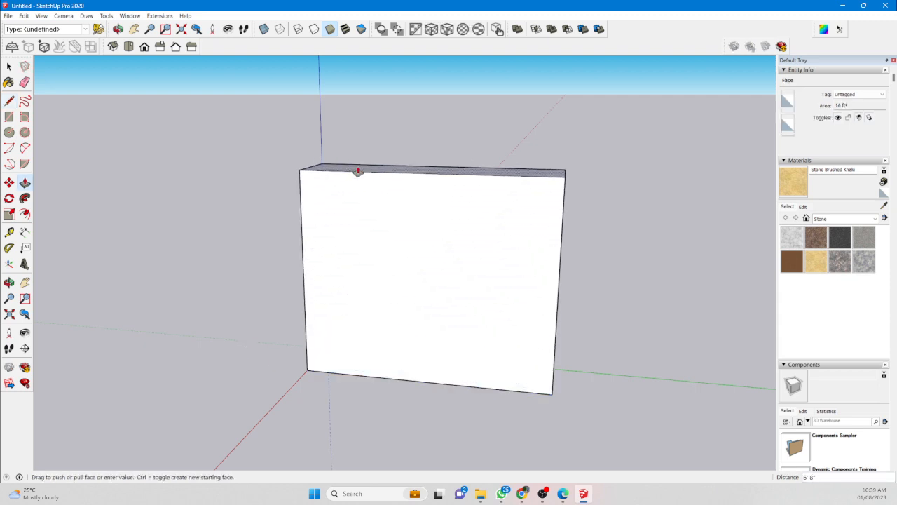
pyautogui.click(358, 172)
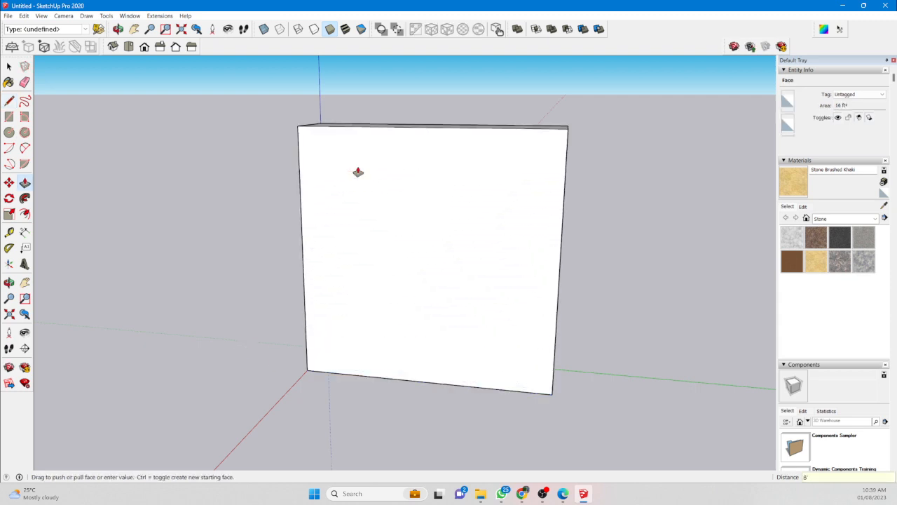
# Divide the front face's bottom edge into equal segments again.
pyautogui.press('space')
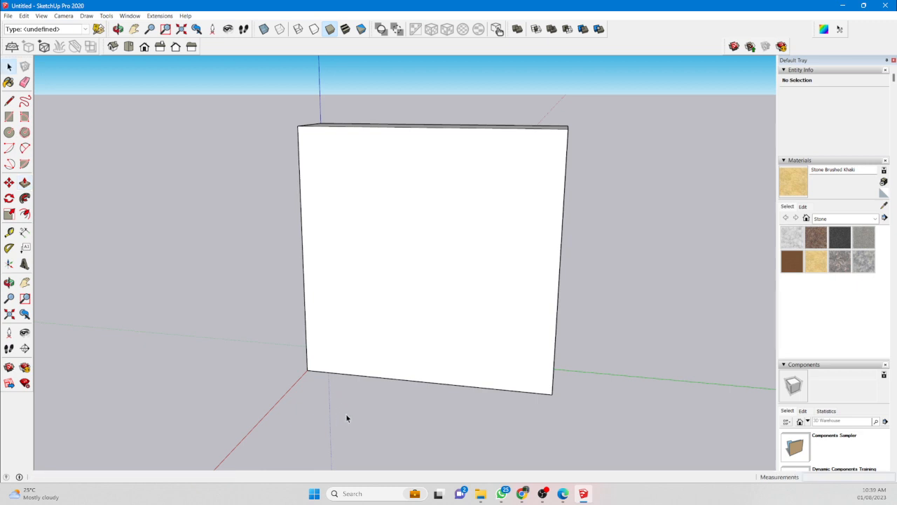
pyautogui.rightClick(363, 376)
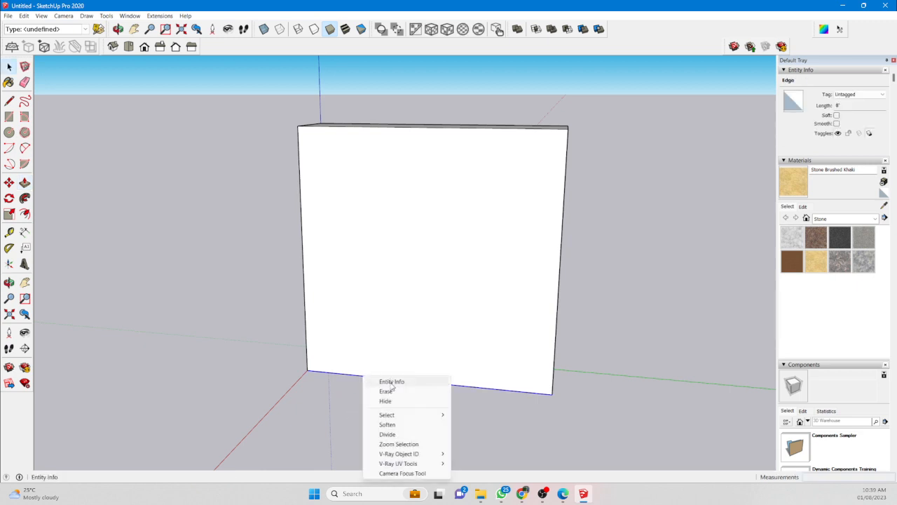
pyautogui.click(388, 435)
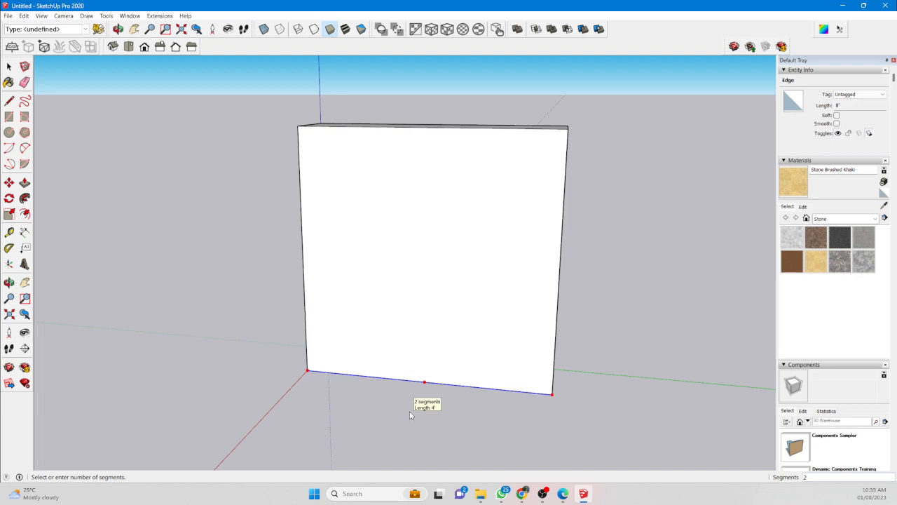
pyautogui.click(410, 411)
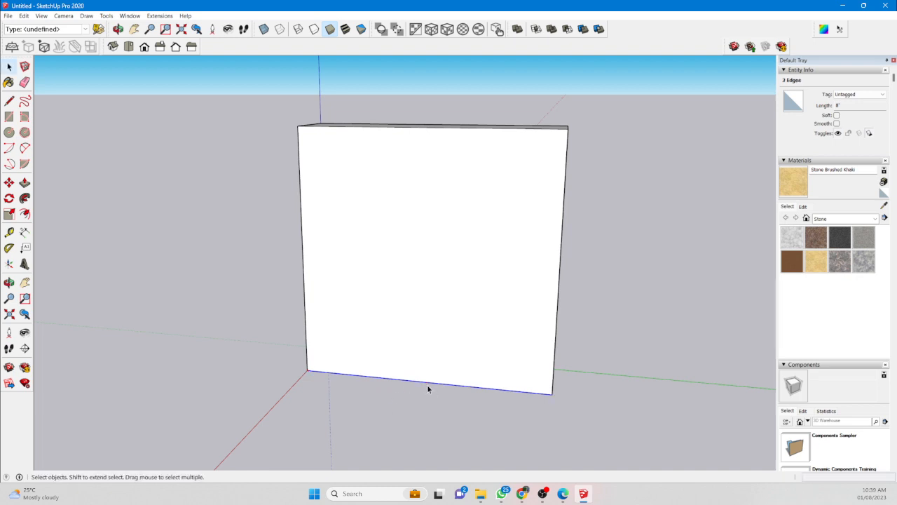
# Draw three vertical lines up the front face to its top edge, starting from the first three division points of the bottom edge.
pyautogui.click(9, 101)
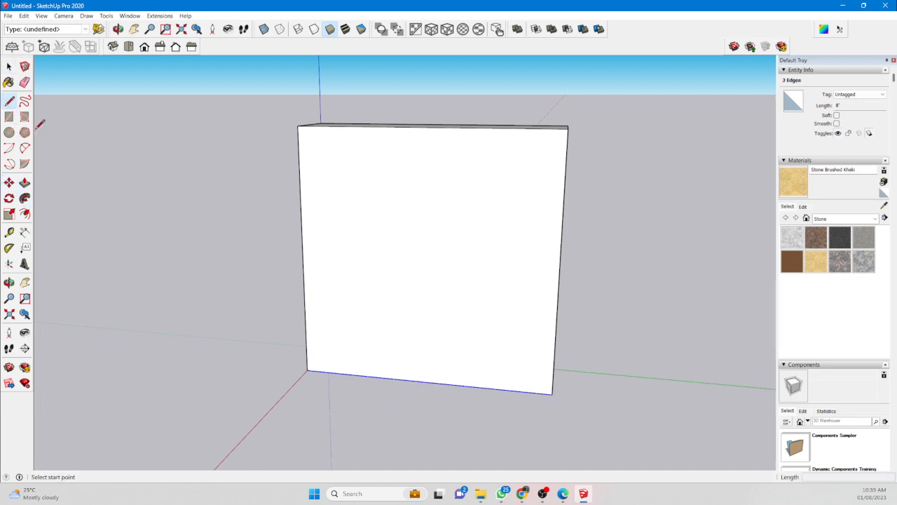
pyautogui.click(345, 374)
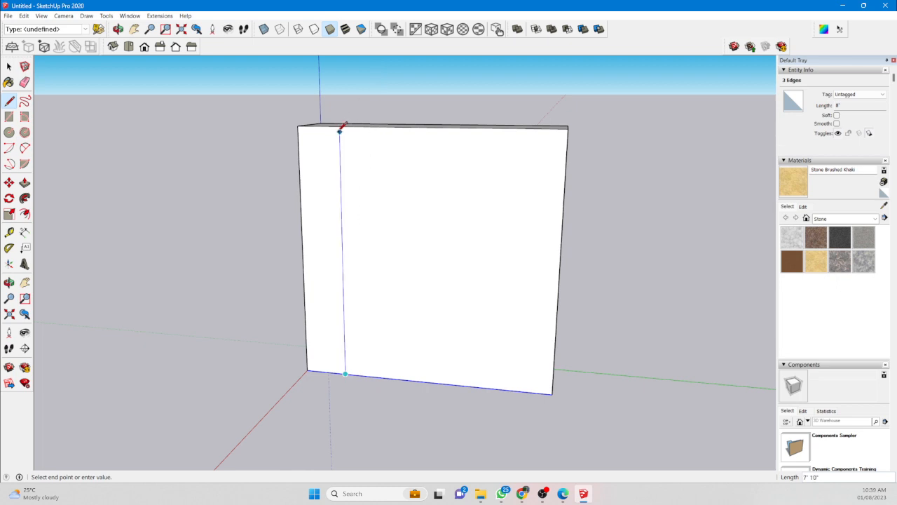
pyautogui.click(340, 126)
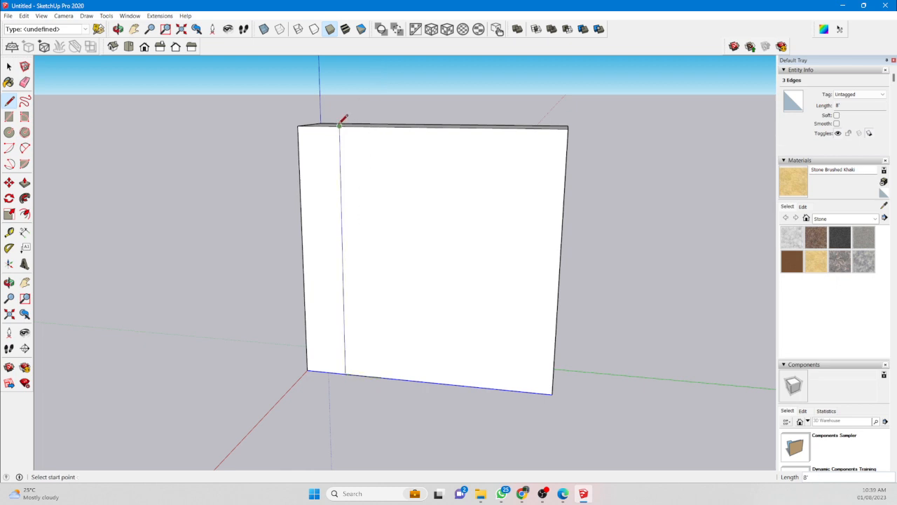
pyautogui.click(385, 377)
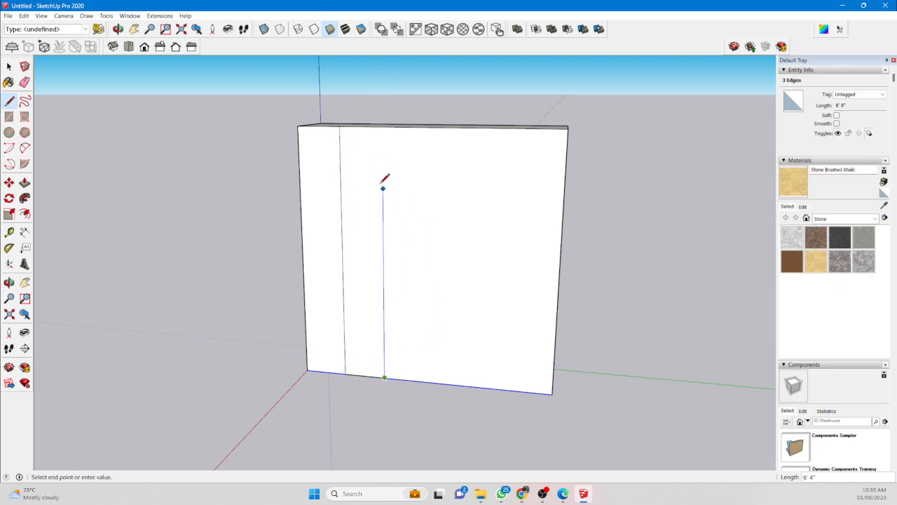
pyautogui.click(383, 126)
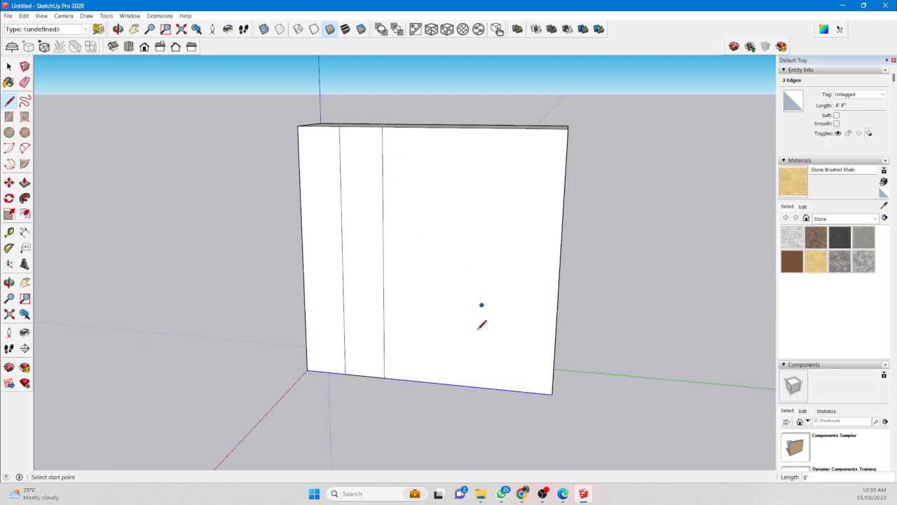
pyautogui.click(424, 379)
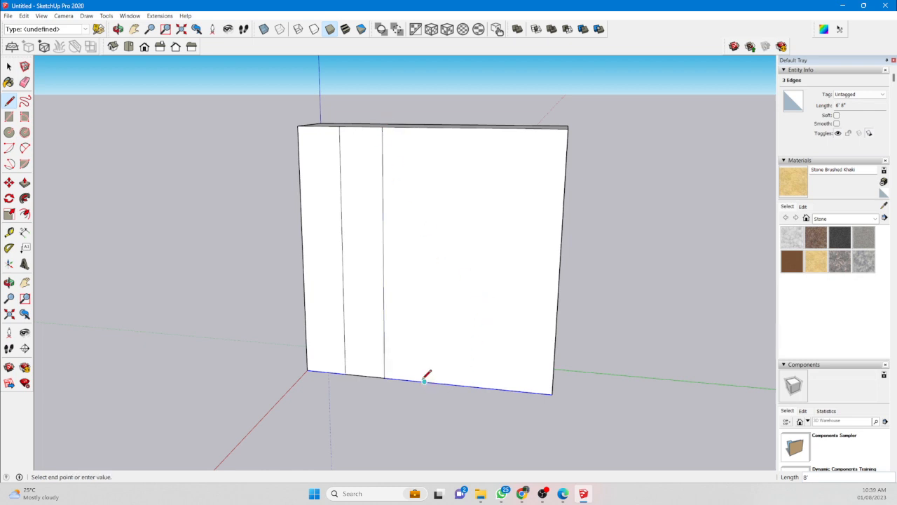
pyautogui.click(426, 127)
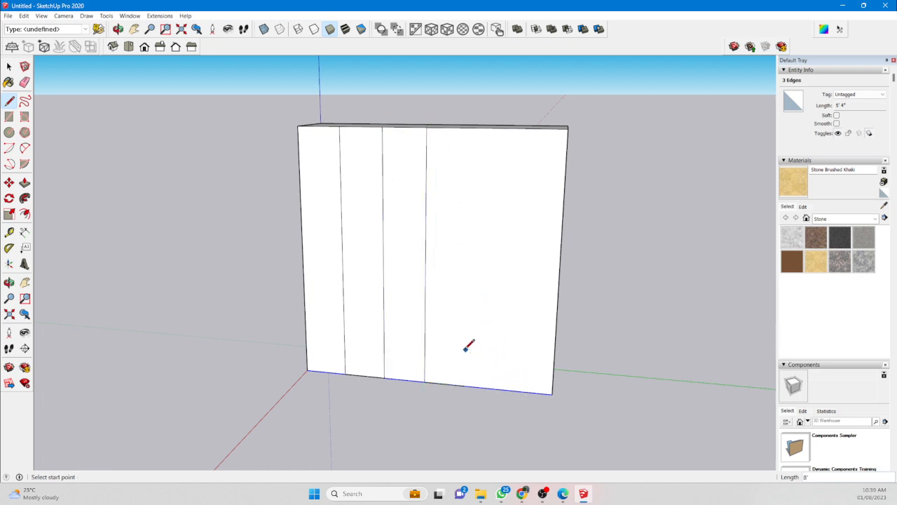
# Undo the three vertical lines and the edge division, and switch to the Select tool.
pyautogui.hotkey('ctrl', 'z')
pyautogui.hotkey('ctrl', 'z')
pyautogui.hotkey('ctrl', 'z')
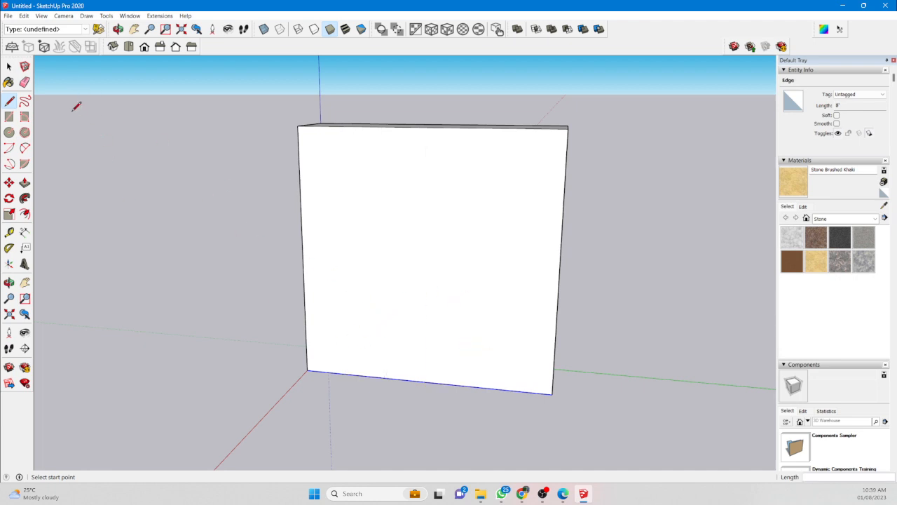
pyautogui.click(10, 68)
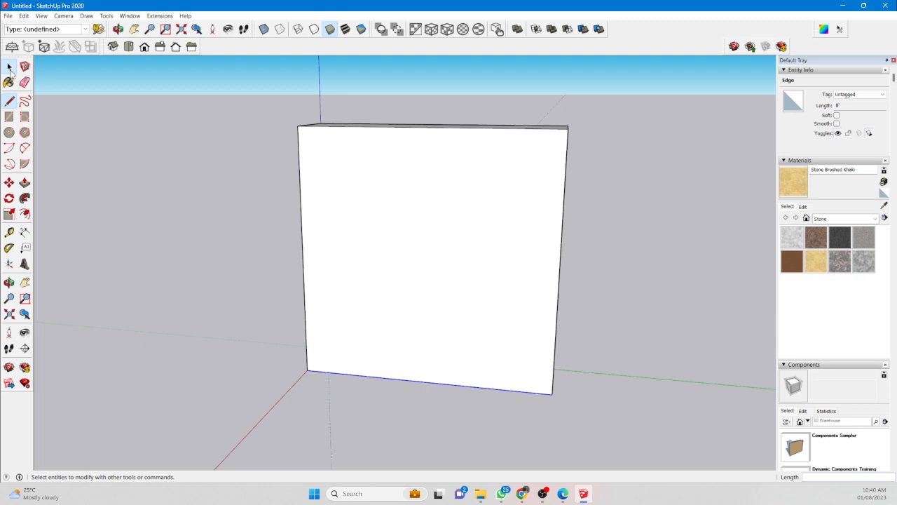
pyautogui.rightClick(353, 376)
pyautogui.click(312, 387)
pyautogui.rightClick(330, 373)
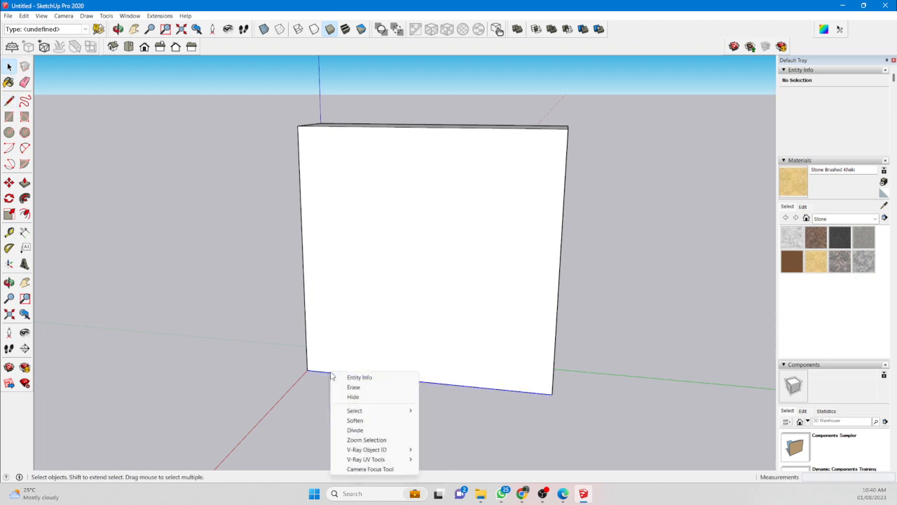
pyautogui.click(288, 293)
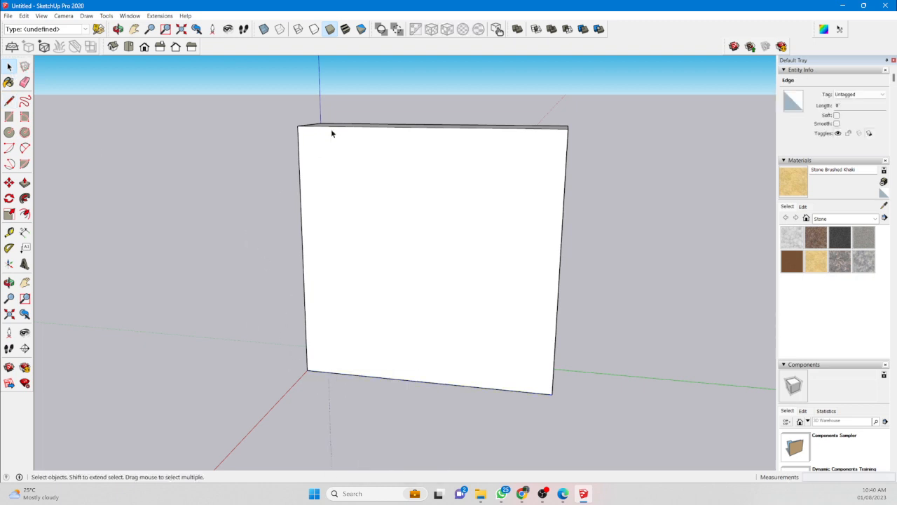
pyautogui.rightClick(354, 130)
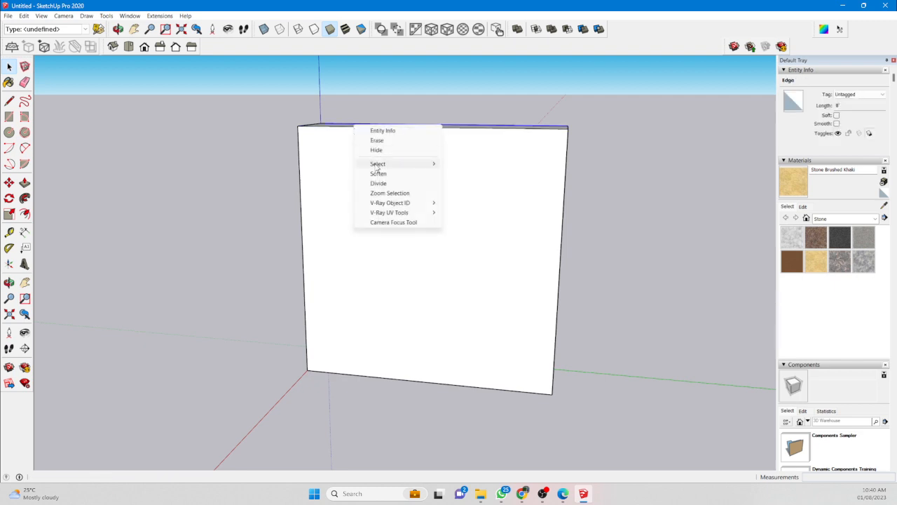
# Divide the front face's top edge into 4 equal segments.
pyautogui.click(342, 133)
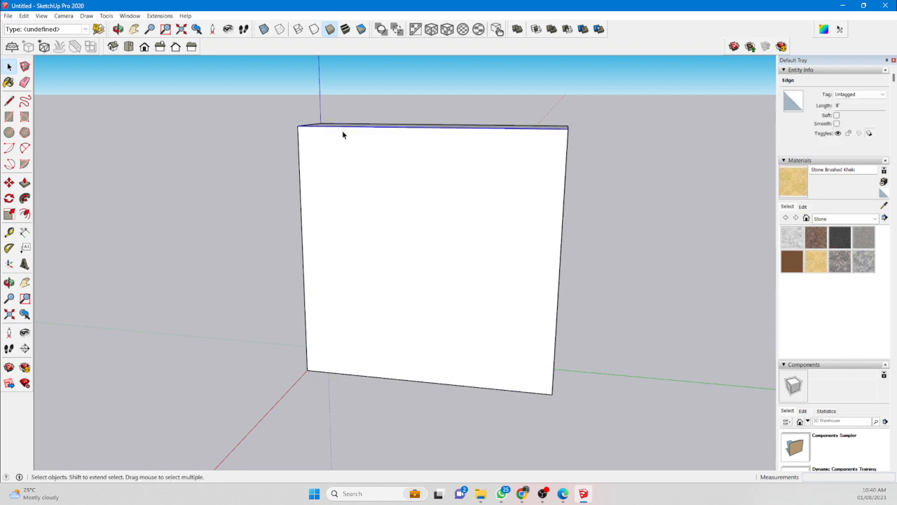
pyautogui.rightClick(380, 133)
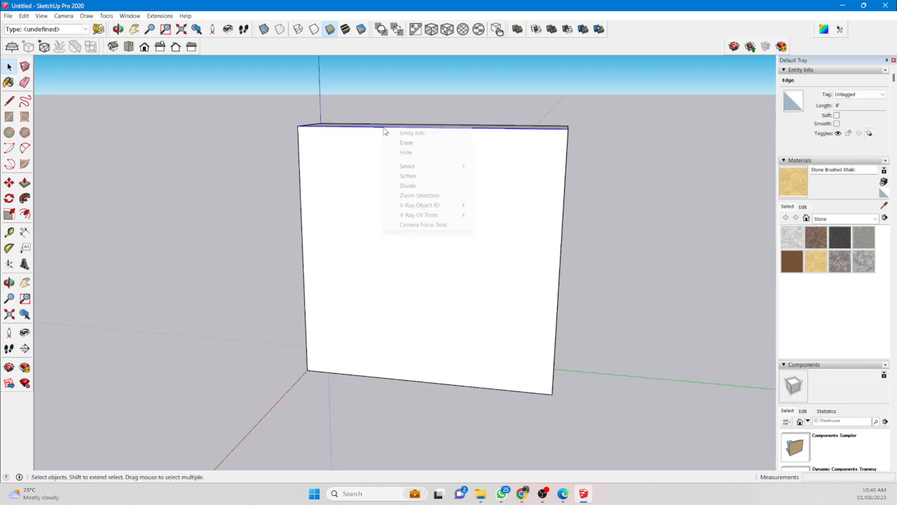
pyautogui.click(425, 185)
pyautogui.scroll(1, 412, 140)
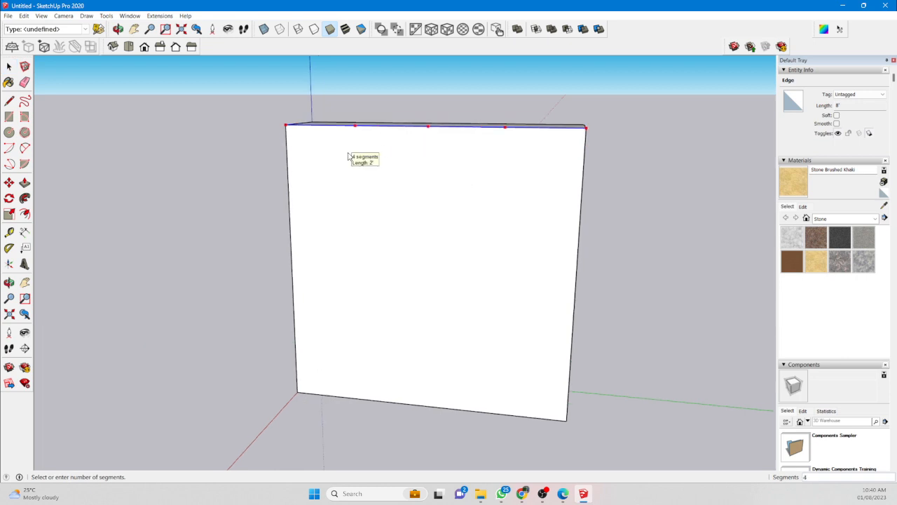
pyautogui.click(349, 156)
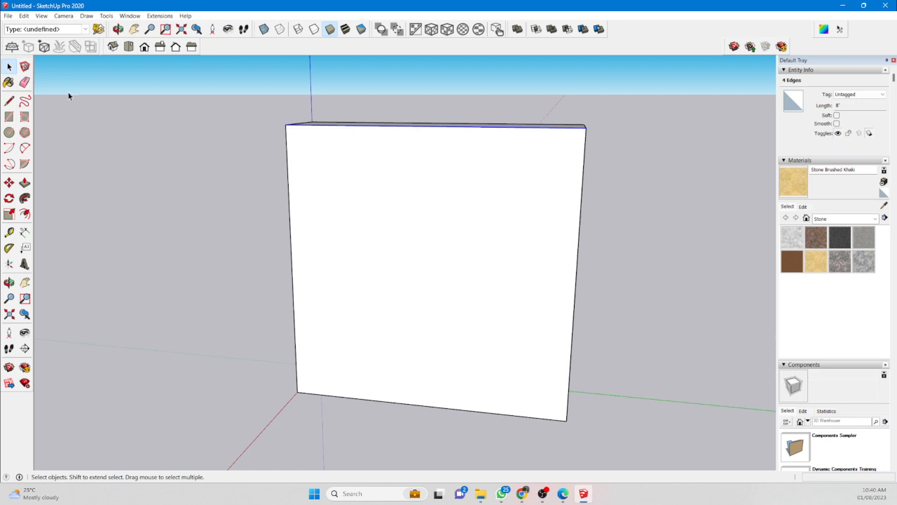
# Try the Back Edges and X-Ray displays, switch the model to Wireframe, and keep the Line tool active.
pyautogui.click(9, 101)
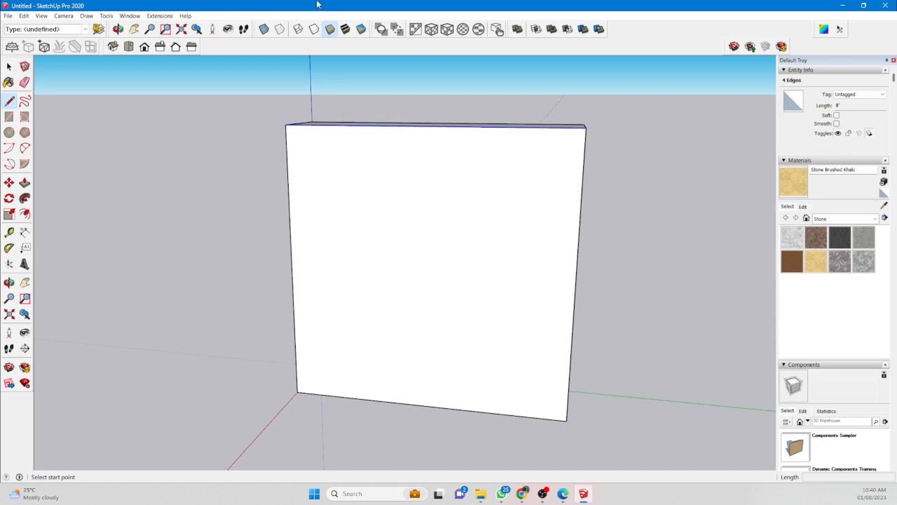
pyautogui.click(281, 31)
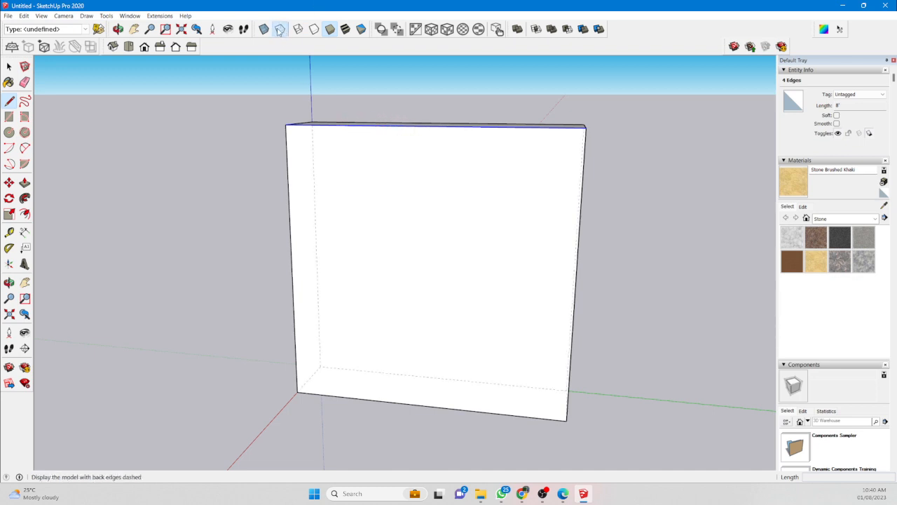
pyautogui.click(264, 30)
pyautogui.click(263, 29)
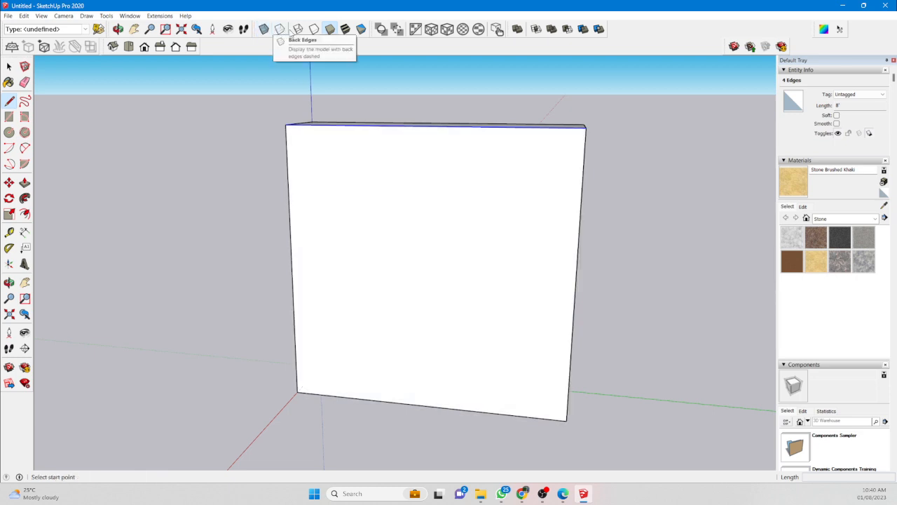
pyautogui.click(297, 30)
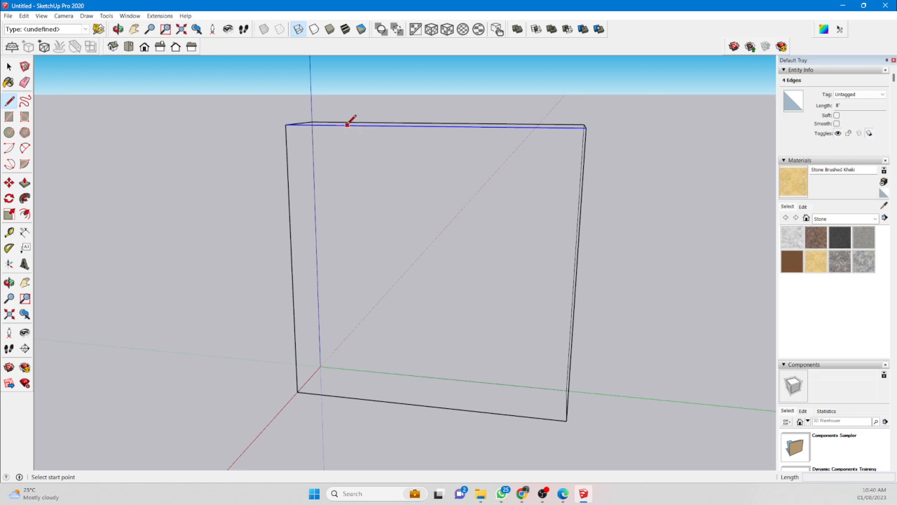
# Draw three vertical lines from the top edge's division points down to the front face's bottom edge, and return the display to Shaded.
pyautogui.click(355, 125)
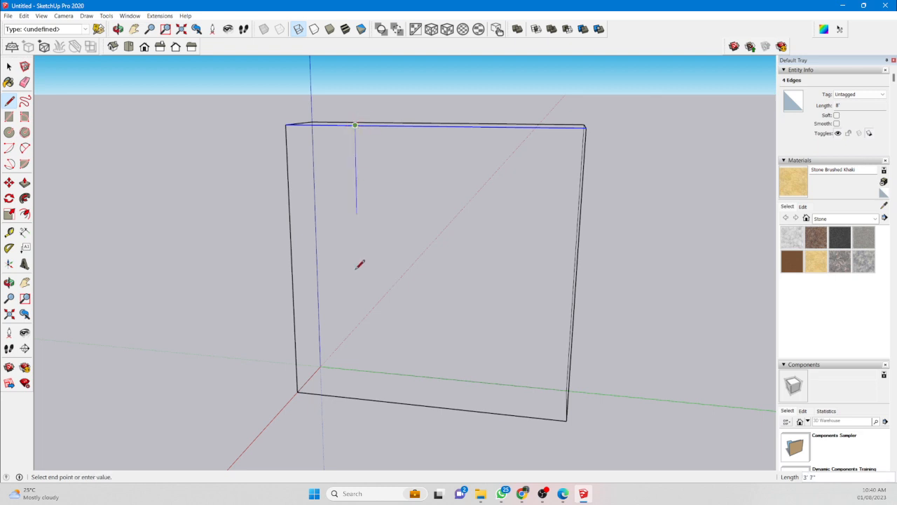
pyautogui.click(360, 397)
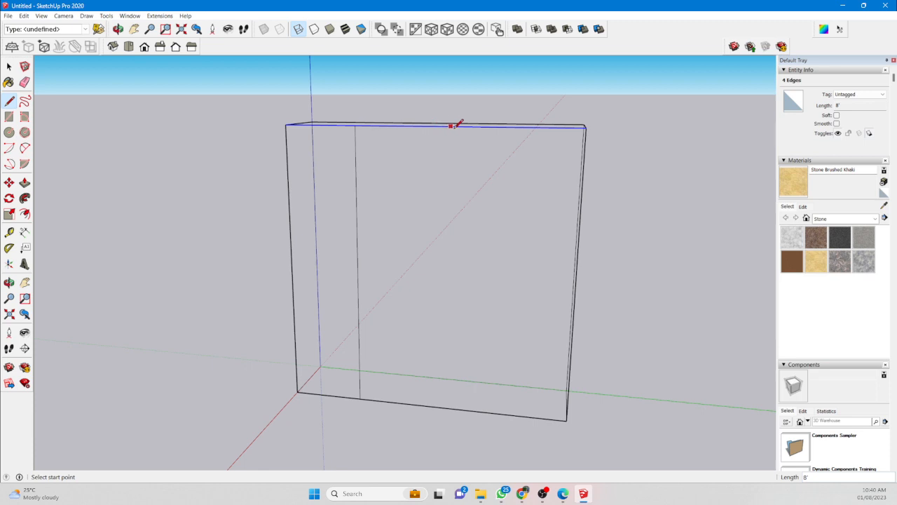
pyautogui.click(505, 127)
pyautogui.click(495, 413)
pyautogui.click(429, 126)
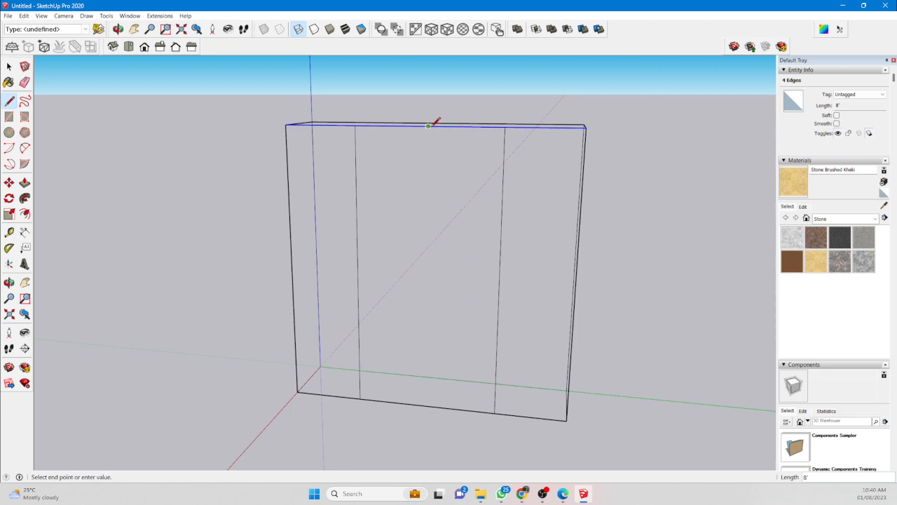
pyautogui.click(426, 406)
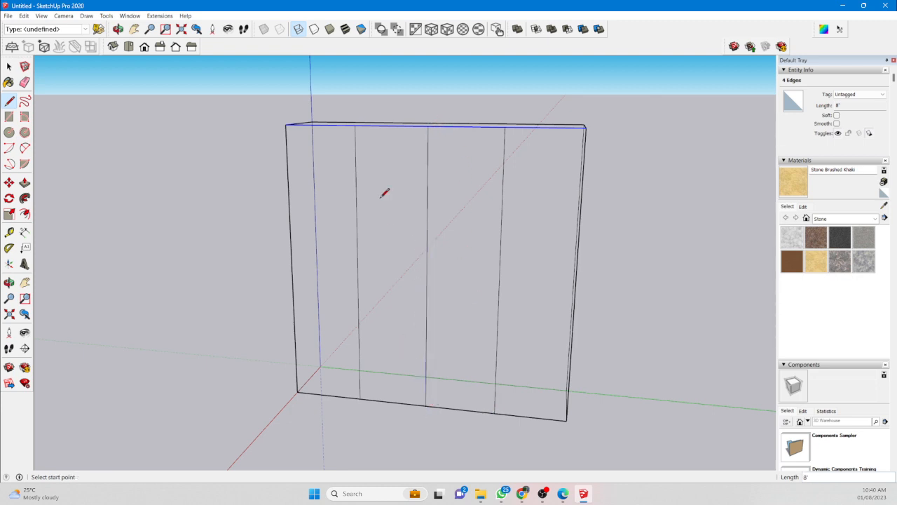
pyautogui.click(314, 28)
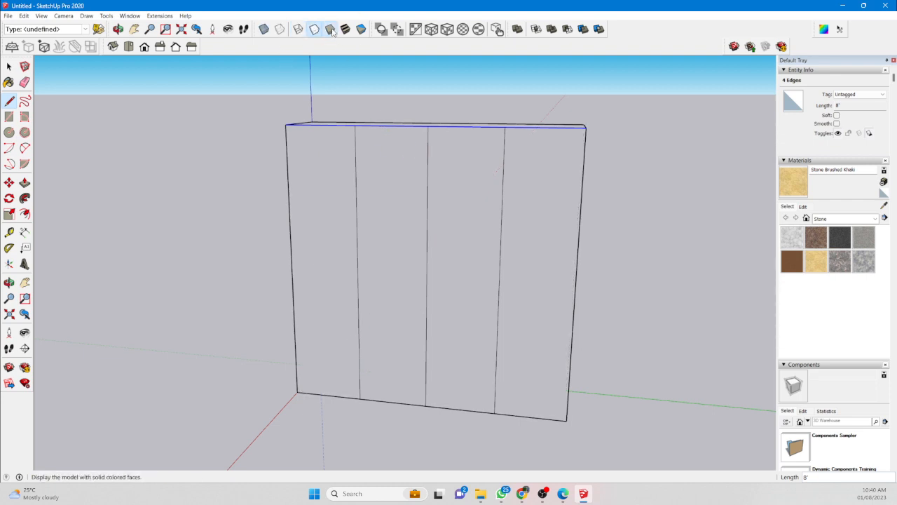
pyautogui.click(329, 28)
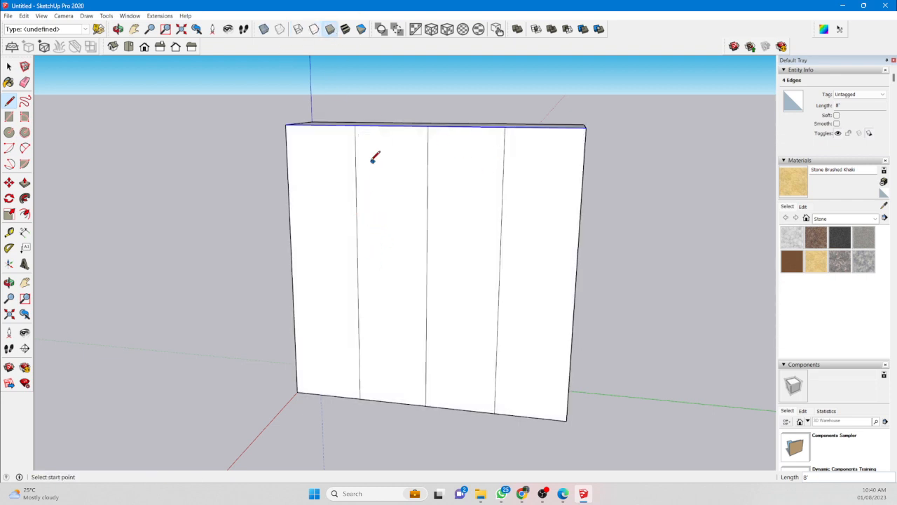
# Examine the box's panelled front face together with its side from a new viewing angle.
pyautogui.press('o')
pyautogui.moveTo(457, 251)
pyautogui.mouseDown()
pyautogui.moveTo(186, 236)
pyautogui.moveTo(469, 238)
pyautogui.moveTo(753, 210)
pyautogui.moveTo(415, 236)
pyautogui.moveTo(460, 254)
pyautogui.mouseUp()
pyautogui.press('l')
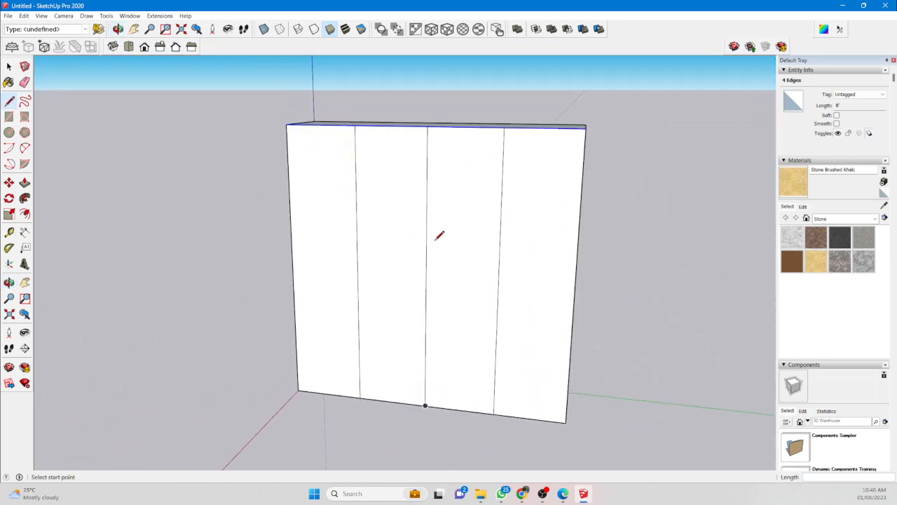
pyautogui.scroll(-2, 414, 255)
pyautogui.scroll(2, 416, 253)
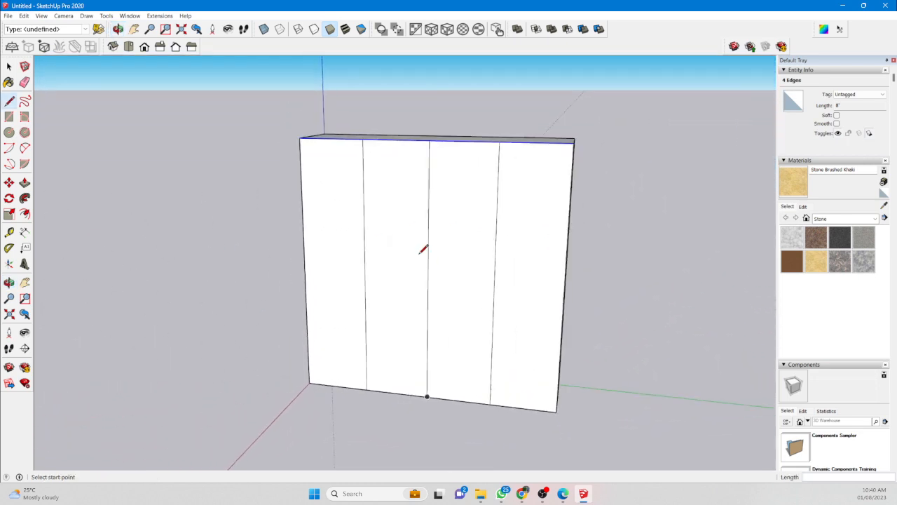
pyautogui.moveTo(426, 362); pyautogui.dragTo(386, 337, button='middle')
pyautogui.press('p')
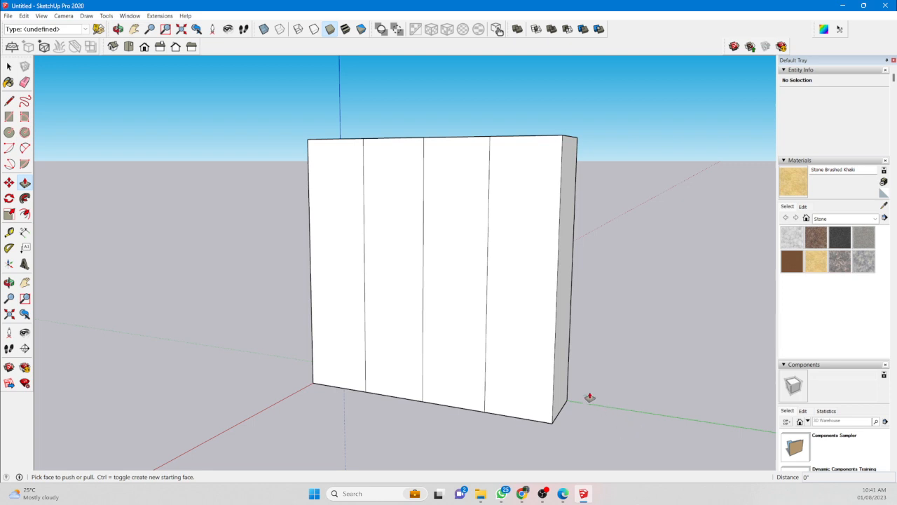
pyautogui.scroll(2, 314, 384)
pyautogui.scroll(-1, 257, 308)
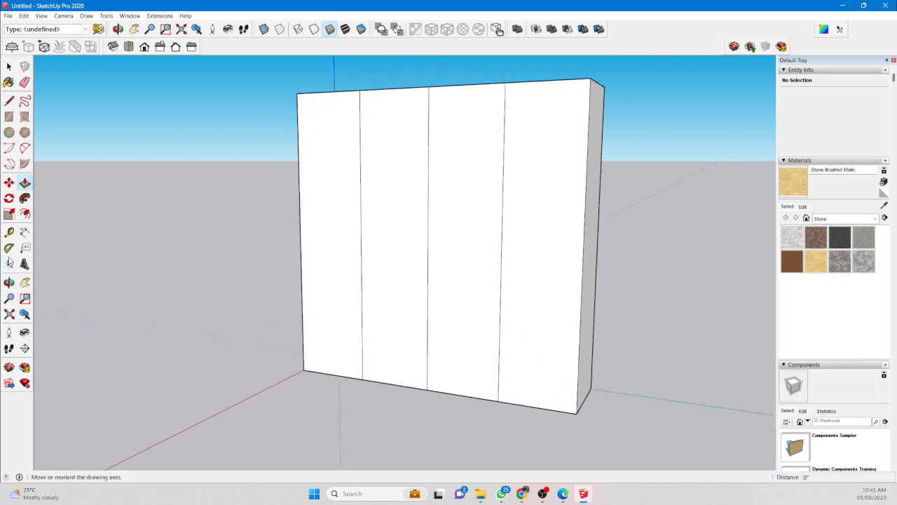
pyautogui.click(319, 369)
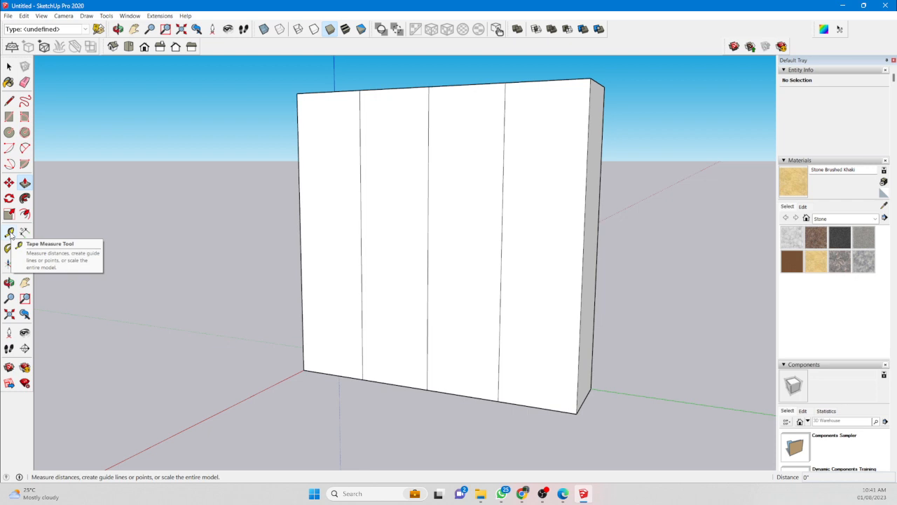
# Place a horizontal Tape Measure guide on the front face 3" above its bottom edge.
pyautogui.click(10, 233)
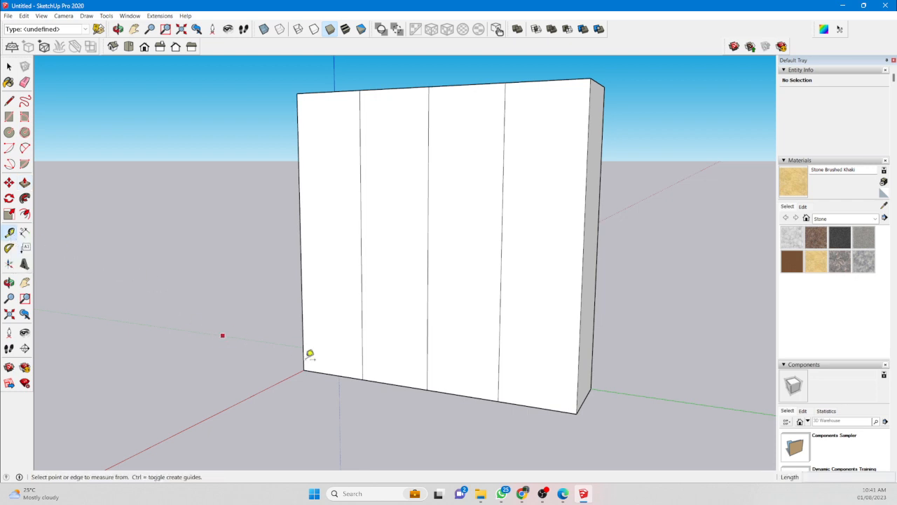
pyautogui.click(333, 372)
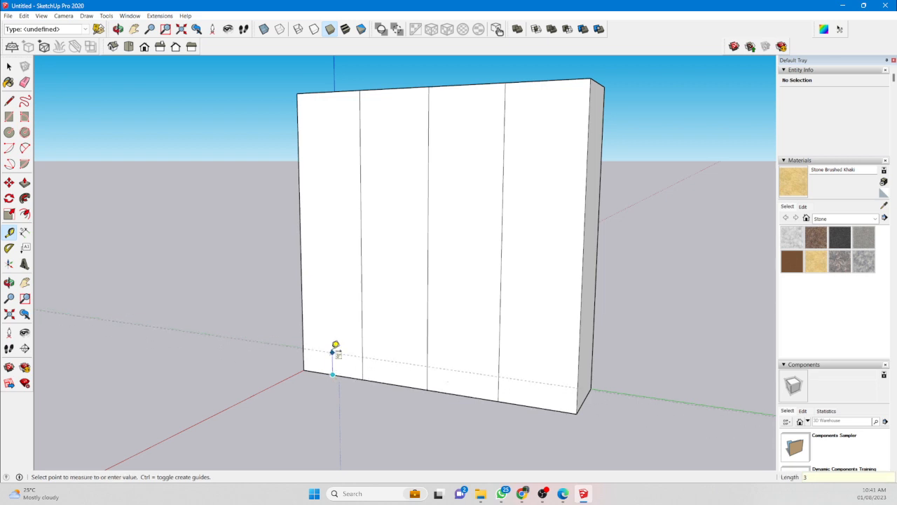
pyautogui.click(336, 345)
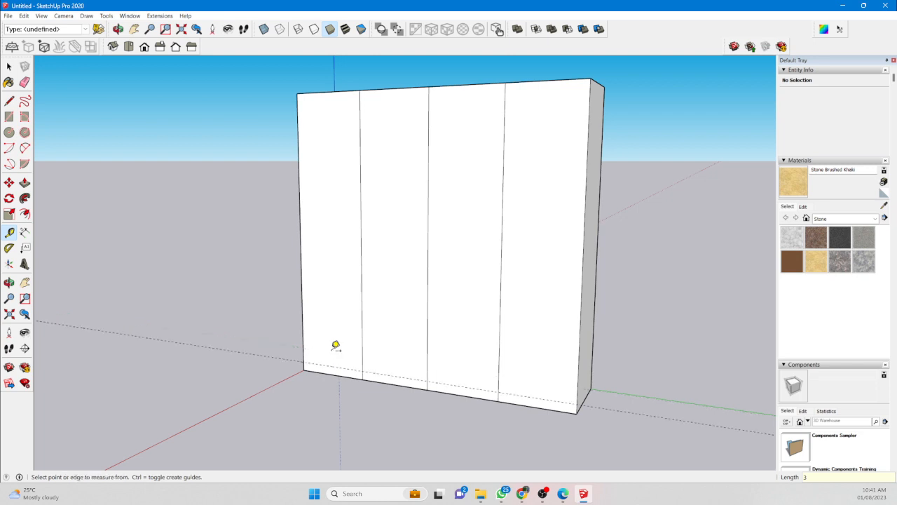
pyautogui.scroll(3, 446, 404)
pyautogui.scroll(2, 447, 404)
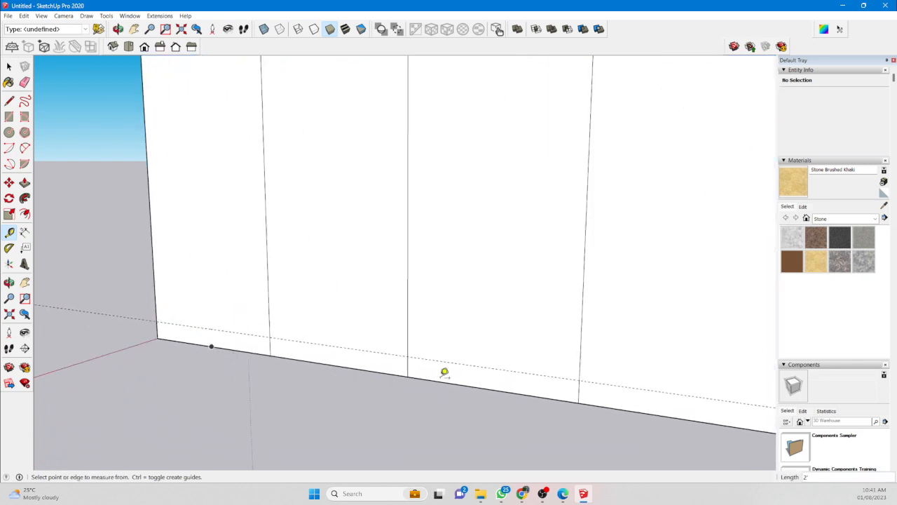
pyautogui.scroll(-2, 251, 287)
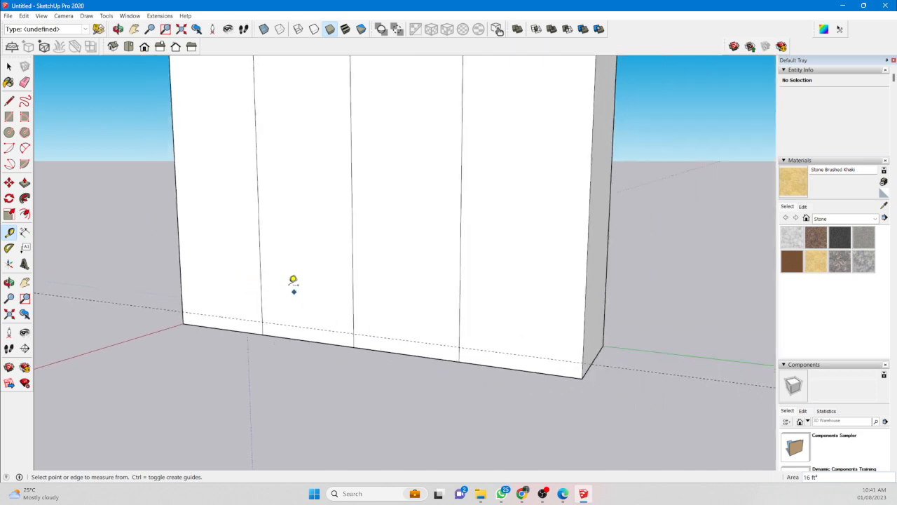
# Draw an 8' line along the guide across the front face, starting from the guide's intersection with the vertical edge nearest the origin.
pyautogui.click(10, 102)
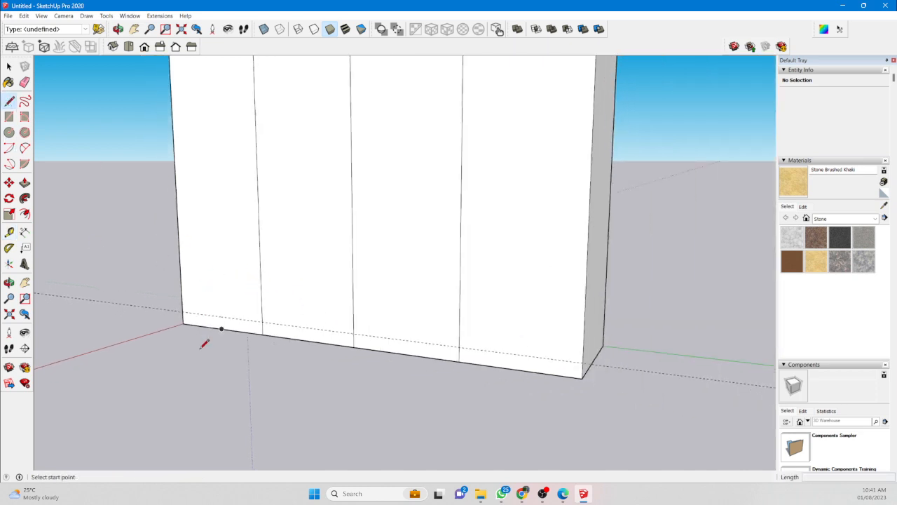
pyautogui.click(183, 311)
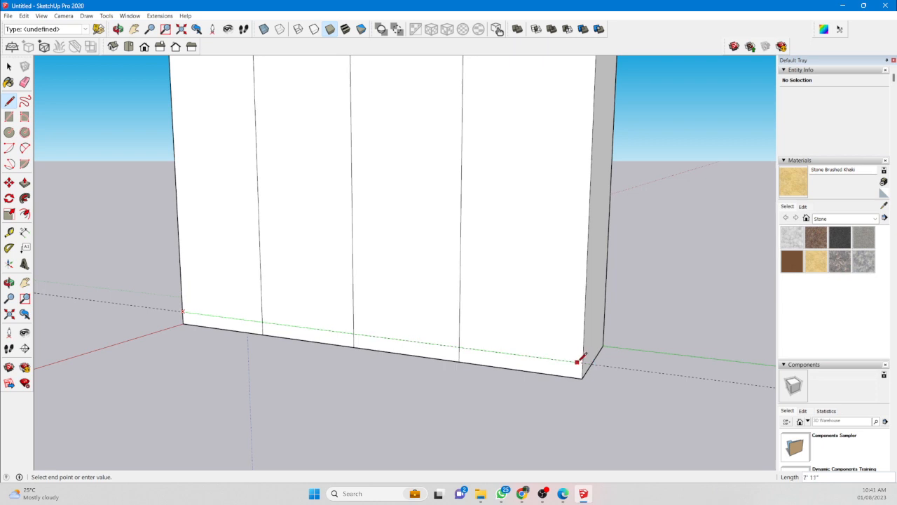
pyautogui.write("8'")
pyautogui.press('Return')
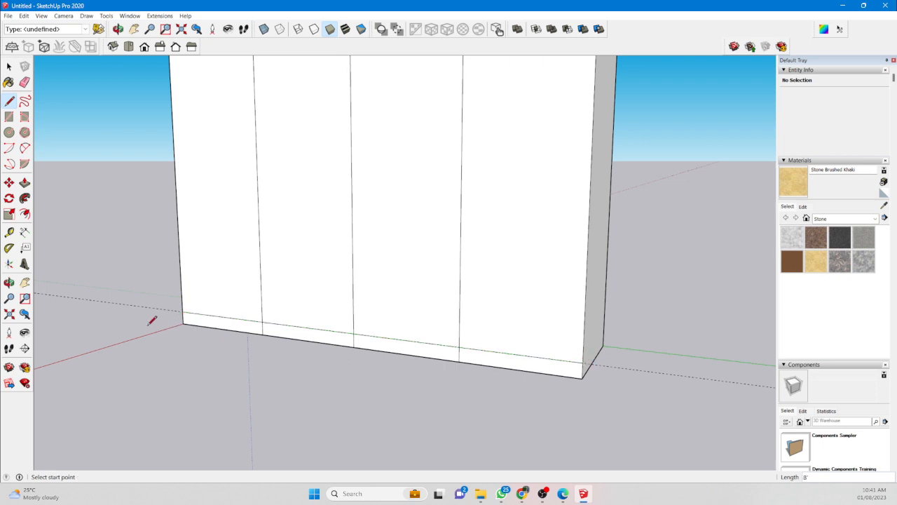
# Push the base strip below the front panel nearest the origin inward 2", and repeat Push/Pull on the adjacent panel's strip.
pyautogui.press('p')
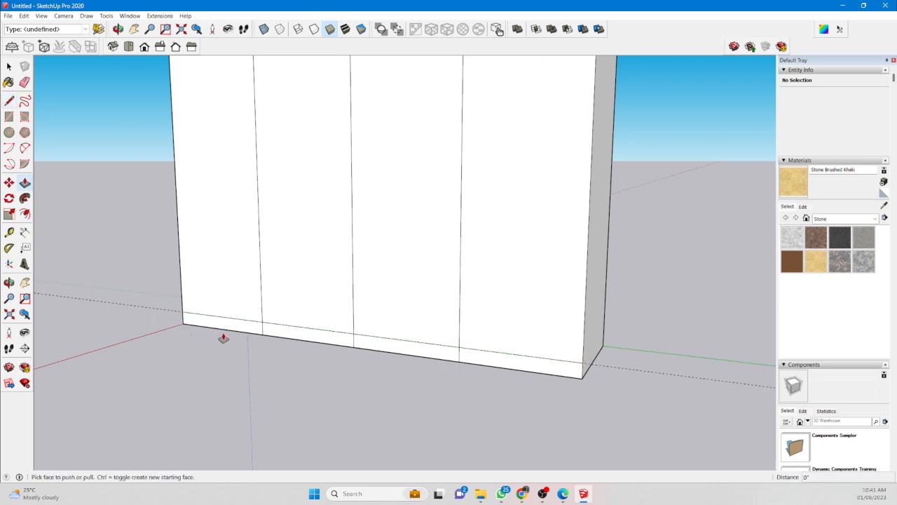
pyautogui.click(225, 328)
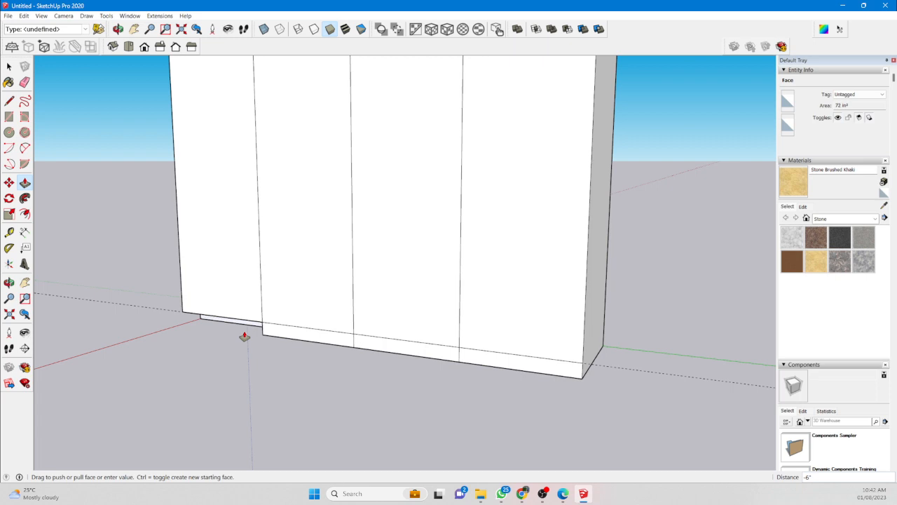
pyautogui.moveTo(223, 341); pyautogui.dragTo(561, 363, button='middle')
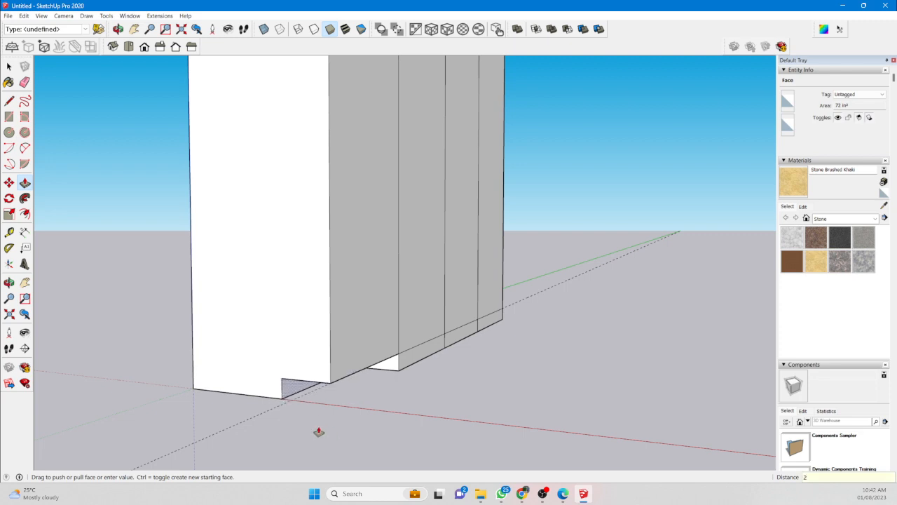
pyautogui.press('Return')
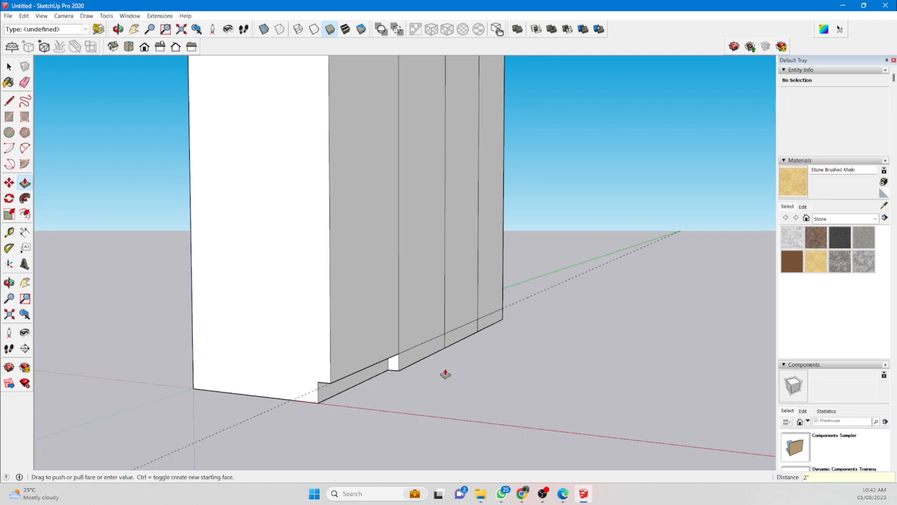
pyautogui.doubleClick(422, 354)
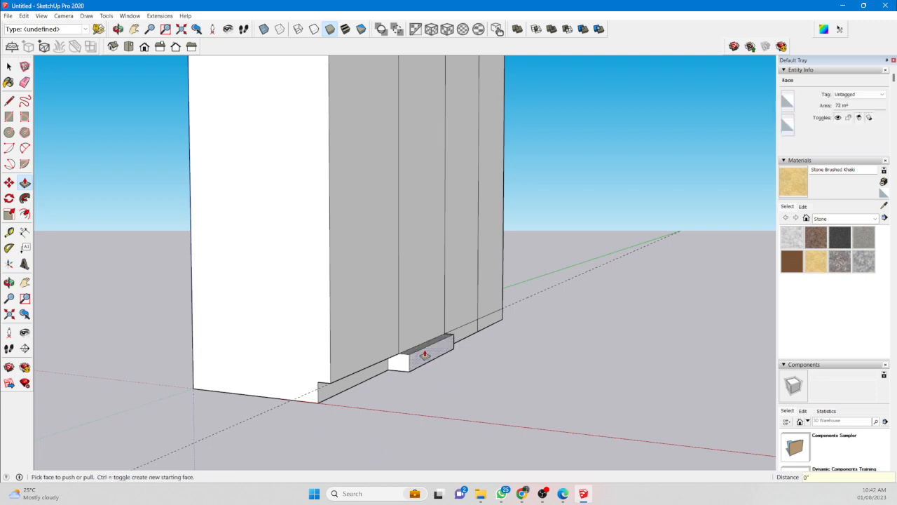
# Undo the wrong-way Push/Pull and push the three remaining base strips beneath the front panels inward 2".
pyautogui.hotkey('ctrl', 'z')
pyautogui.click(427, 355)
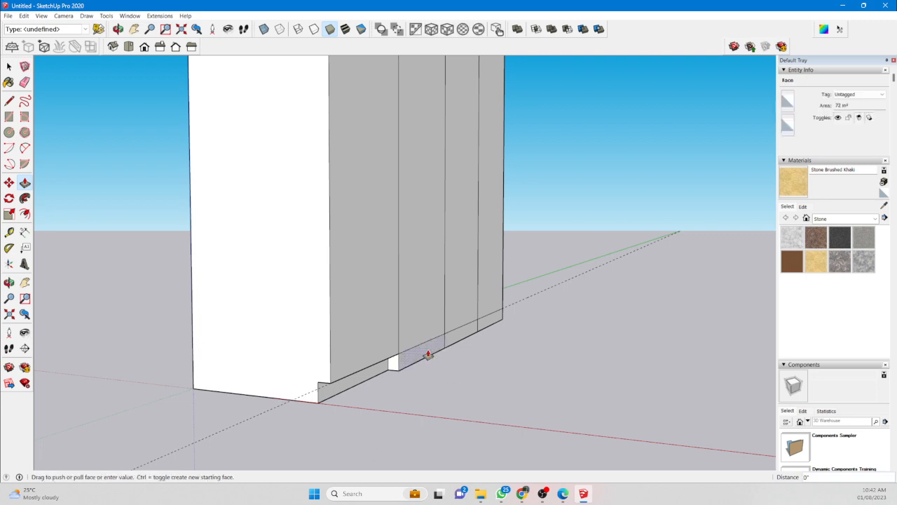
pyautogui.click(367, 377)
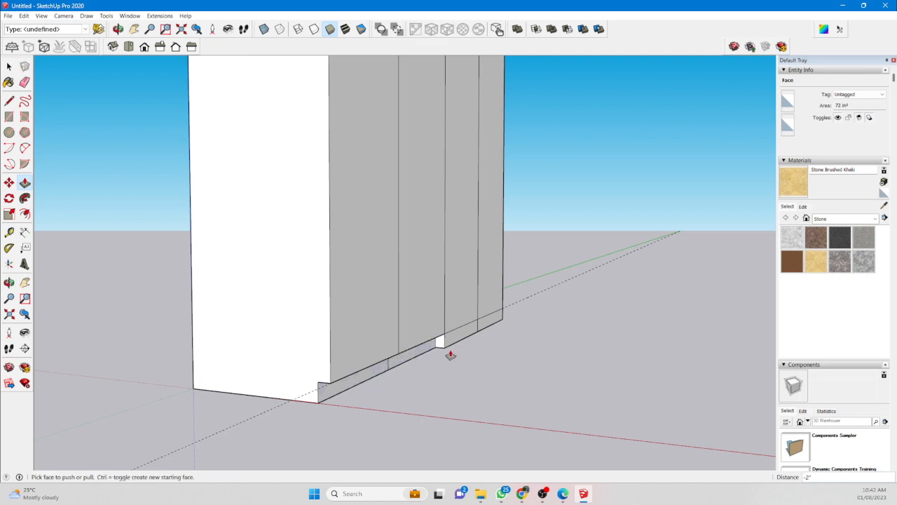
pyautogui.doubleClick(495, 322)
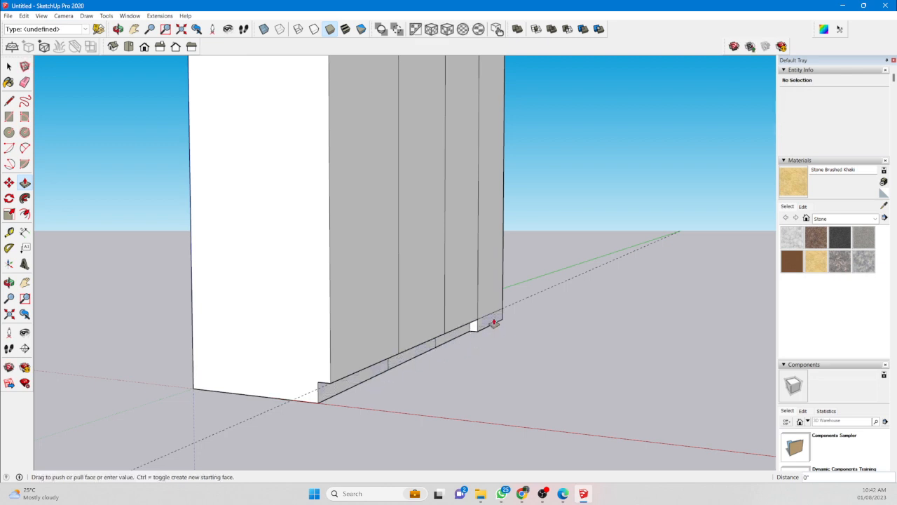
# Try to offset the outline of the front panel nearest the origin inward by .02".
pyautogui.moveTo(539, 340); pyautogui.dragTo(648, 415, button='middle')
pyautogui.scroll(-3, 515, 363)
pyautogui.scroll(3, 432, 195)
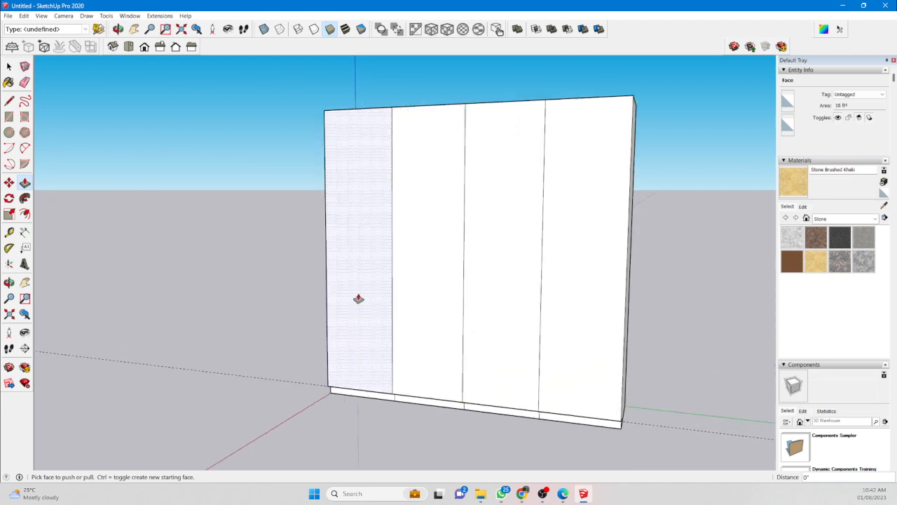
pyautogui.moveTo(358, 299); pyautogui.dragTo(430, 328, button='middle')
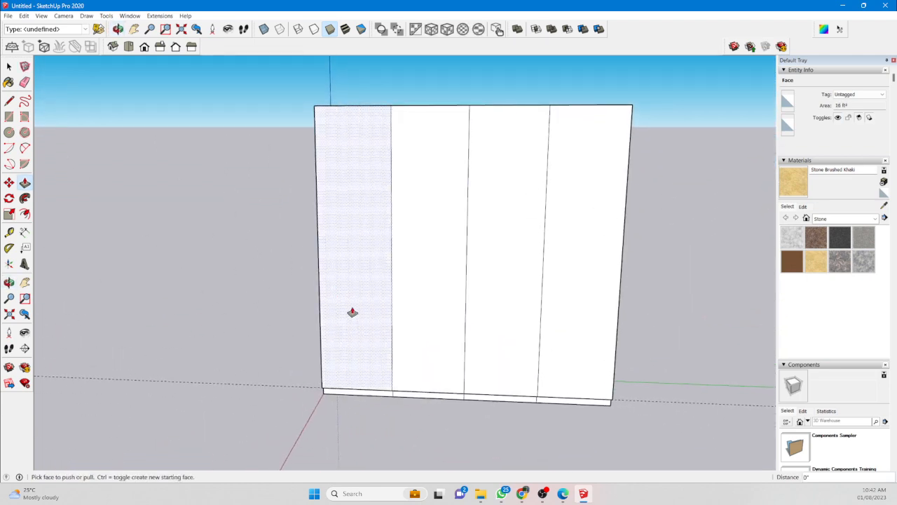
pyautogui.scroll(2, 346, 274)
pyautogui.moveTo(347, 274); pyautogui.dragTo(452, 325, button='middle')
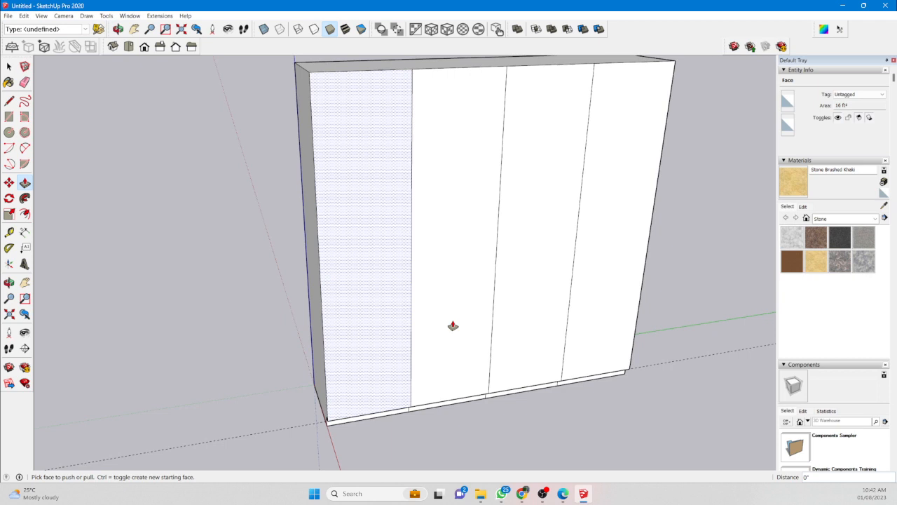
pyautogui.moveTo(400, 209); pyautogui.dragTo(374, 183, button='middle')
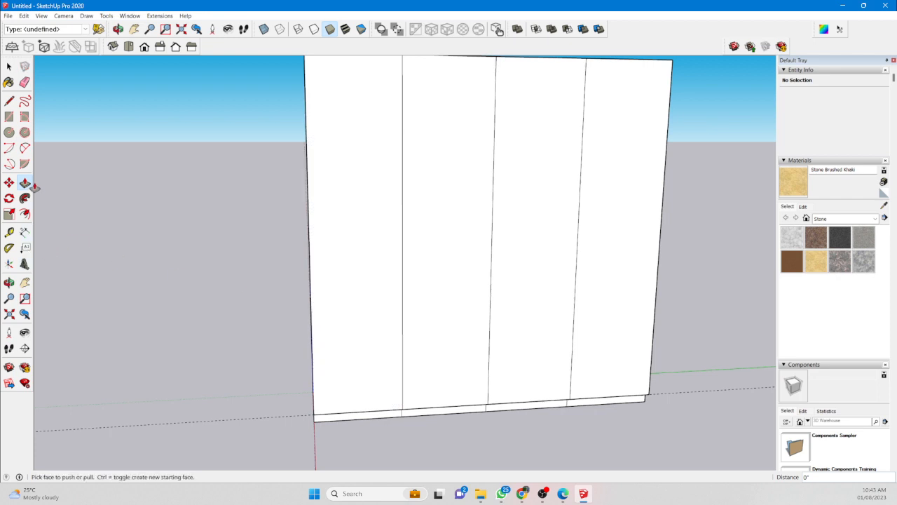
pyautogui.click(24, 214)
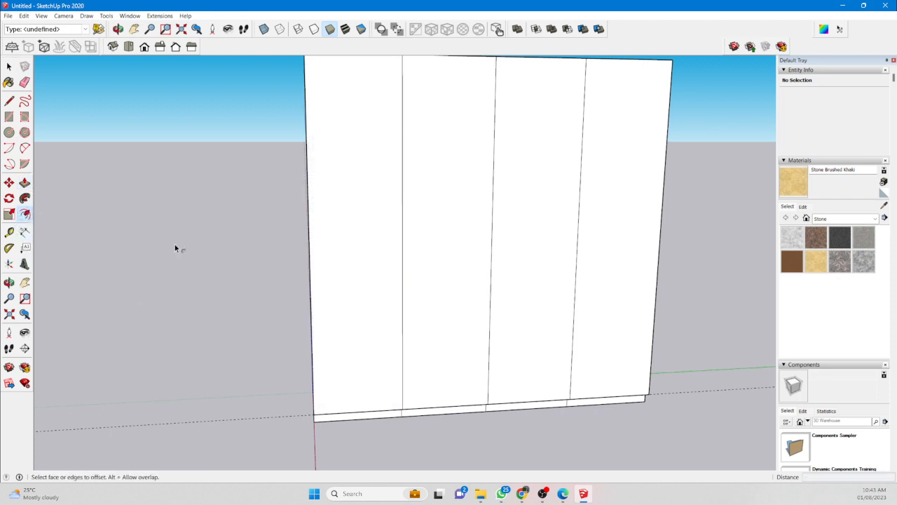
pyautogui.click(343, 261)
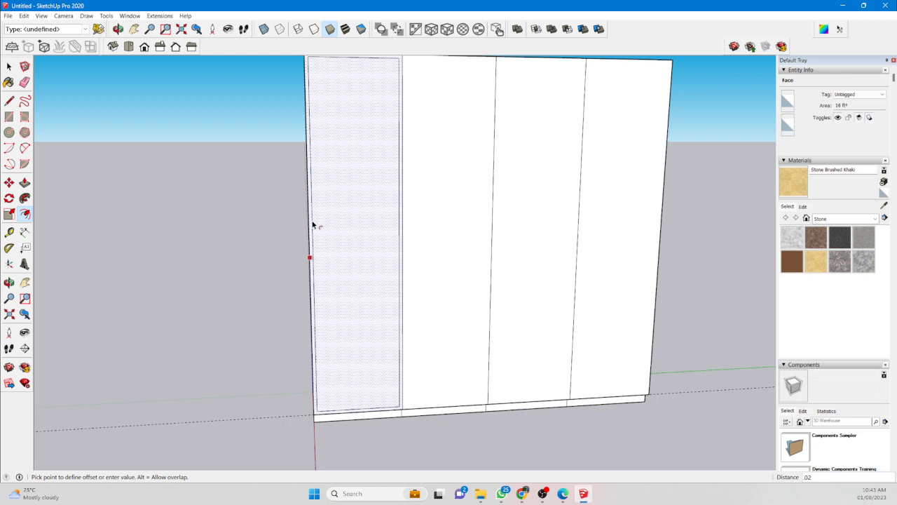
pyautogui.press('Return')
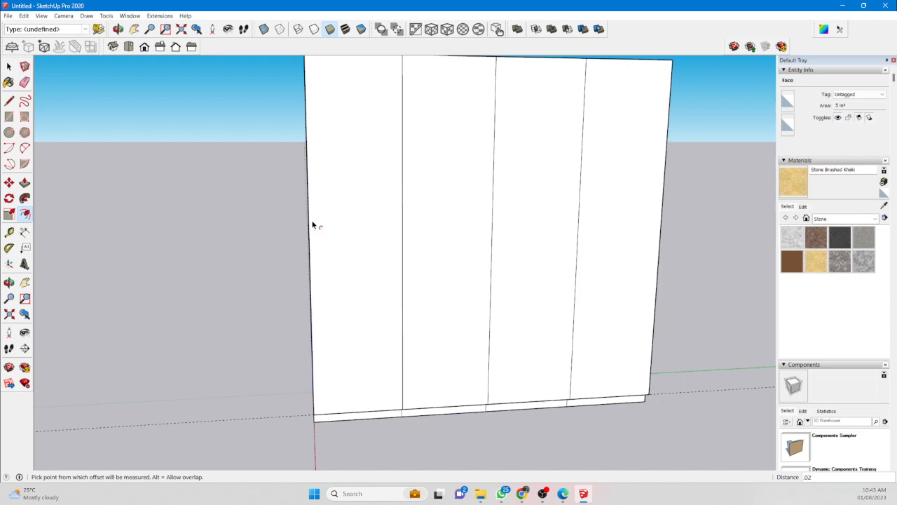
# Examine the narrow offset gap up close along the edge shared by the first and second front panels.
pyautogui.scroll(6, 421, 236)
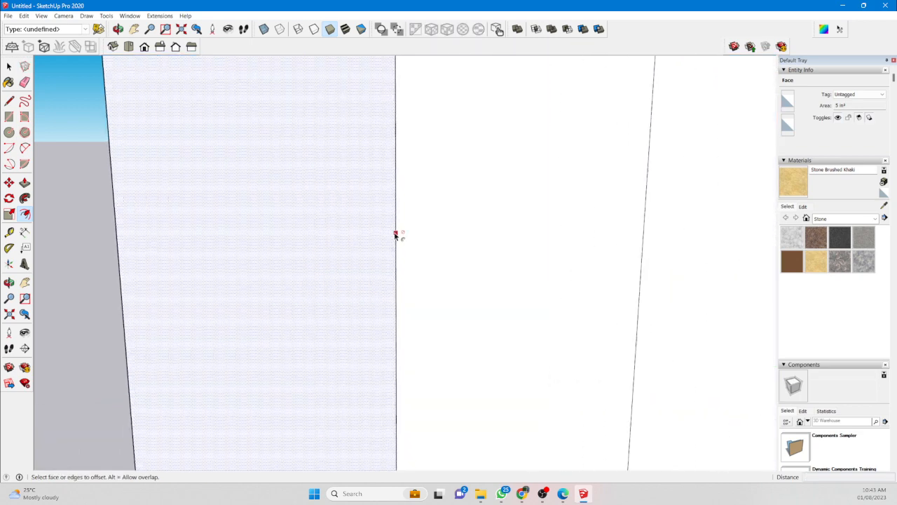
pyautogui.scroll(3, 397, 234)
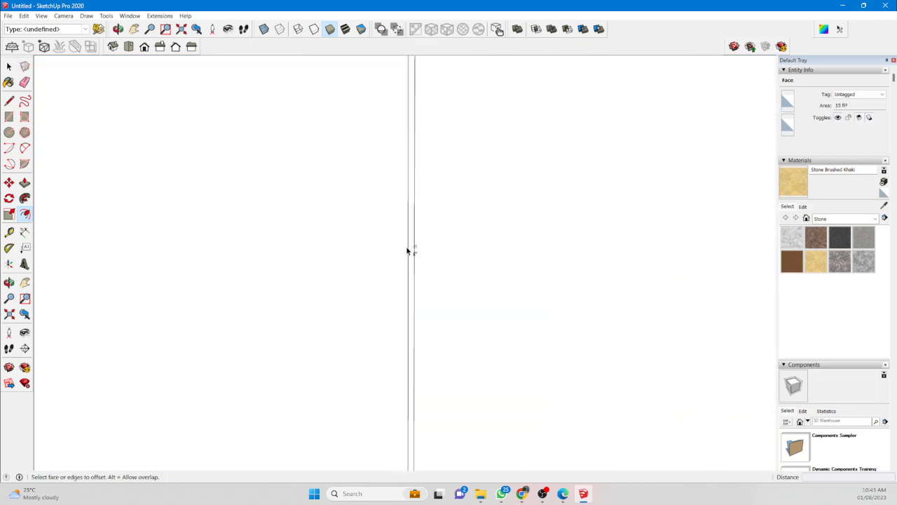
pyautogui.scroll(3, 414, 292)
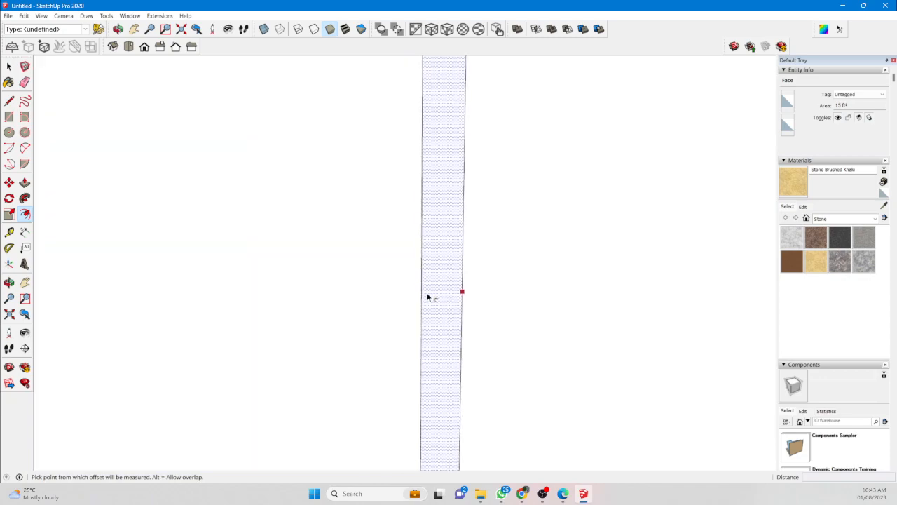
pyautogui.scroll(-3, 421, 309)
pyautogui.scroll(-7, 415, 326)
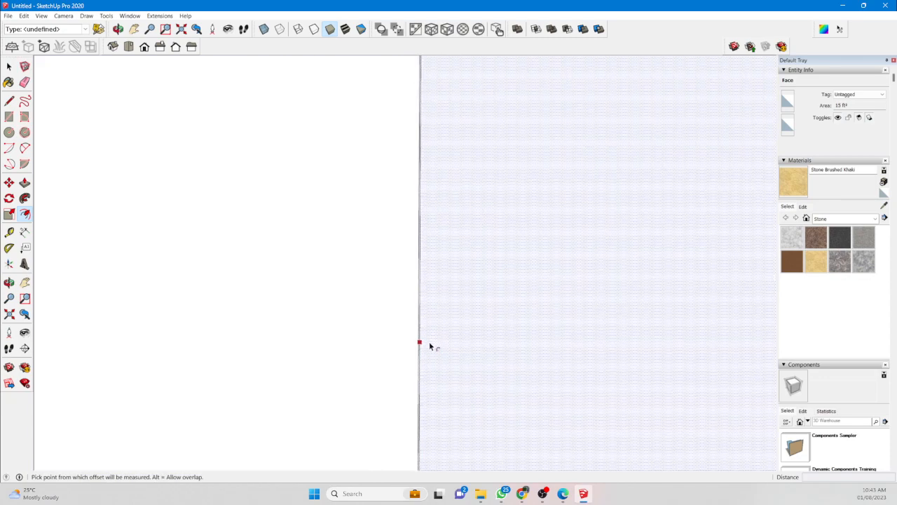
pyautogui.scroll(-2, 420, 340)
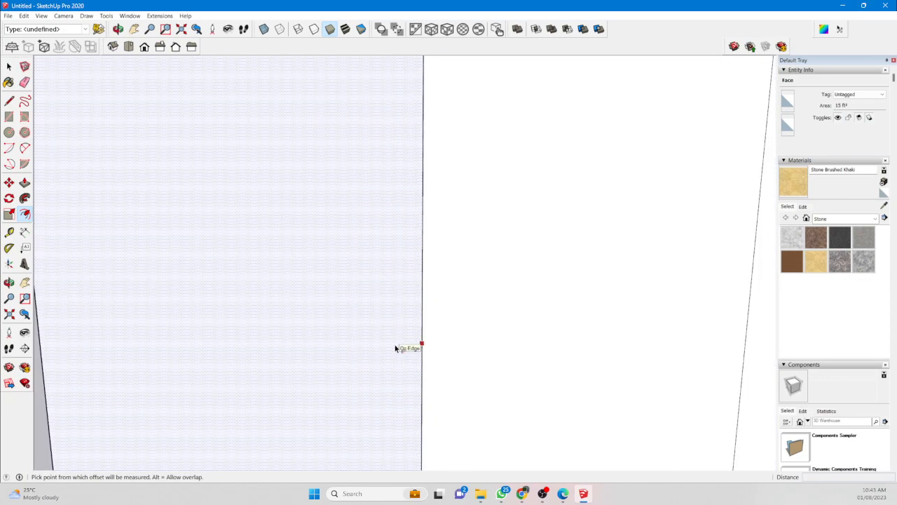
pyautogui.scroll(-4, 403, 333)
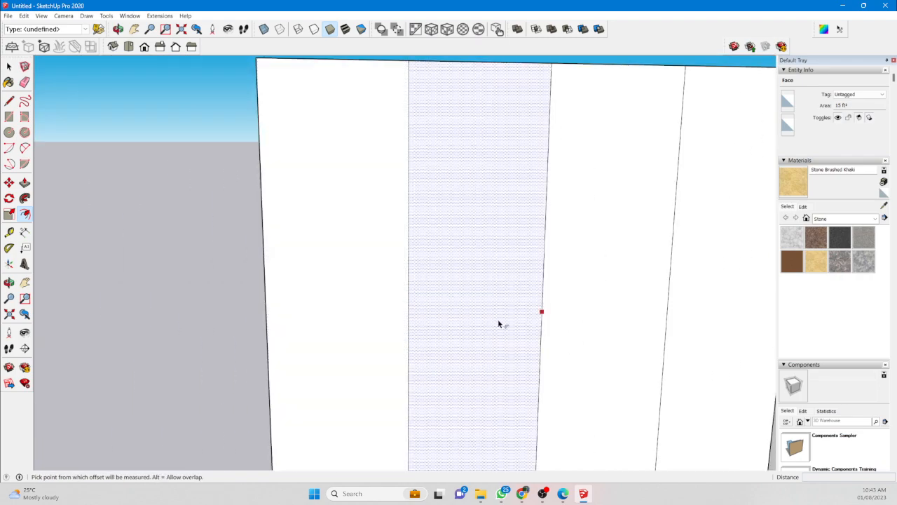
# Offset the outline of each of the four front panels inward by .2".
pyautogui.click(310, 272)
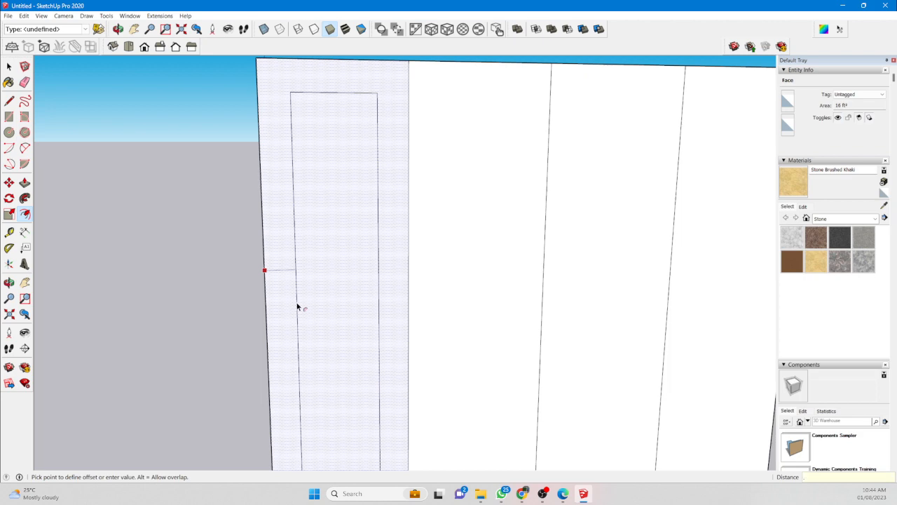
pyautogui.press('Return')
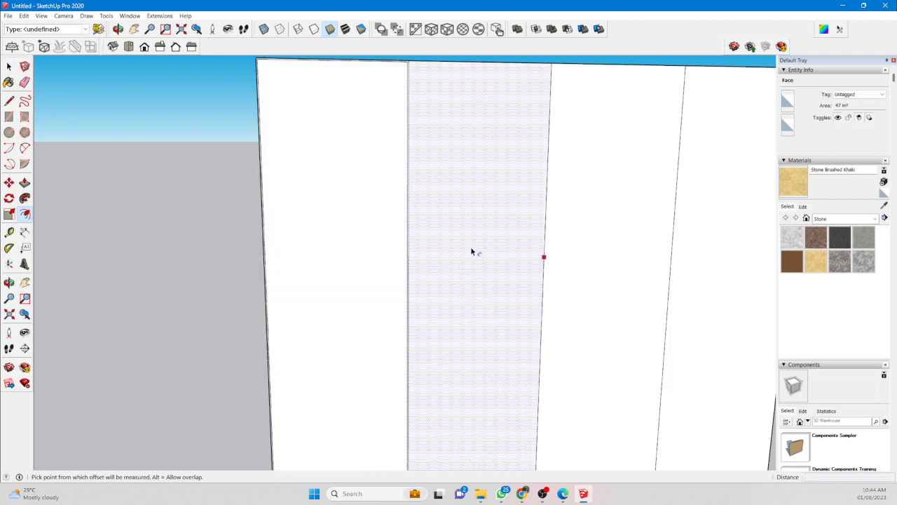
pyautogui.scroll(3, 379, 60)
pyautogui.scroll(3, 434, 69)
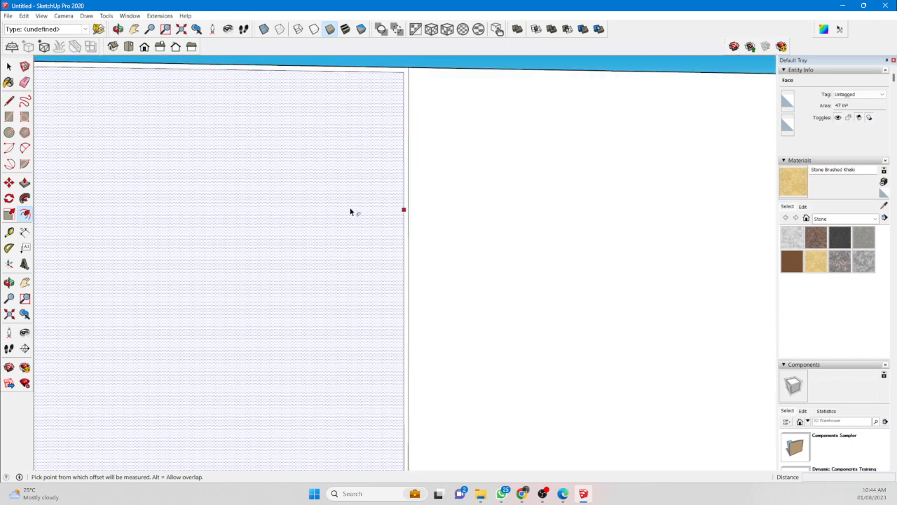
pyautogui.scroll(-5, 345, 187)
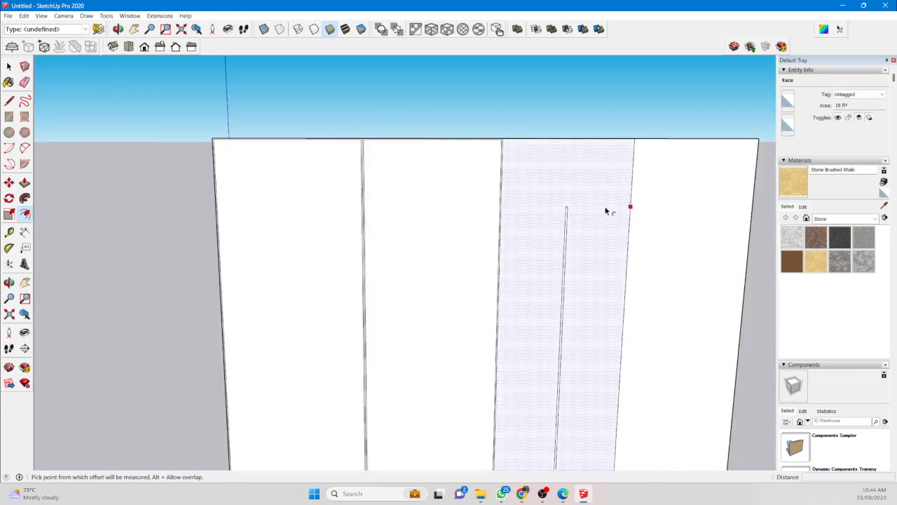
pyautogui.click(567, 214)
pyautogui.write('2')
pyautogui.press('Return')
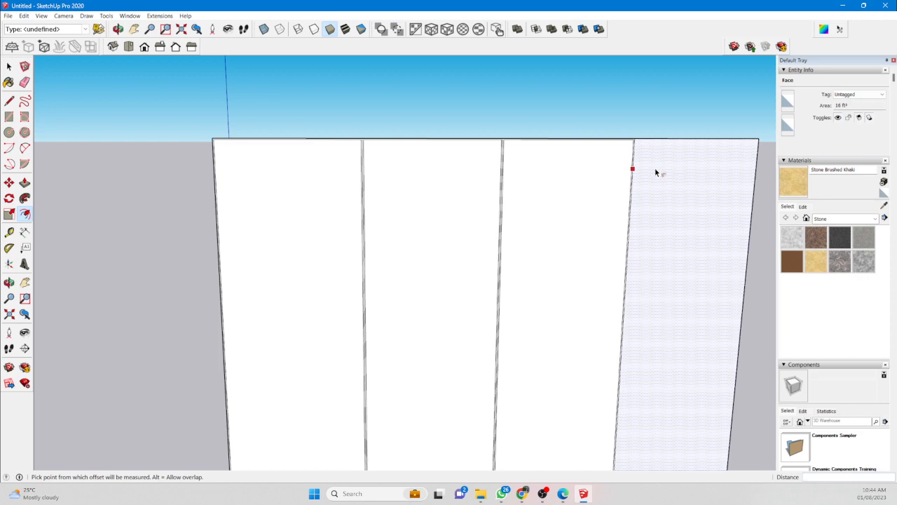
# Pull the inner face of the panel nearest the origin outward .75" and repeat the Push/Pull on the other three panels.
pyautogui.moveTo(517, 243); pyautogui.dragTo(388, 257, button='middle')
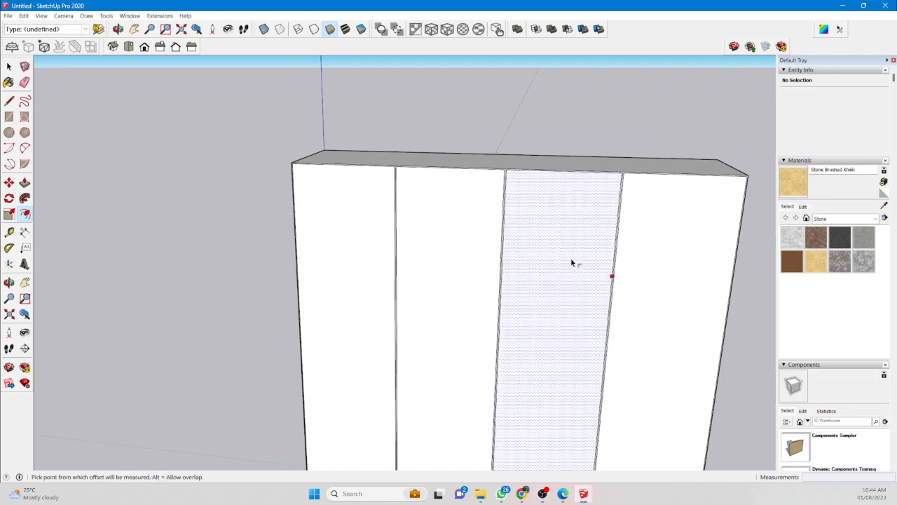
pyautogui.moveTo(589, 353); pyautogui.dragTo(518, 271, button='middle')
pyautogui.scroll(2, 415, 318)
pyautogui.moveTo(409, 321); pyautogui.dragTo(421, 404, button='middle')
pyautogui.click(25, 183)
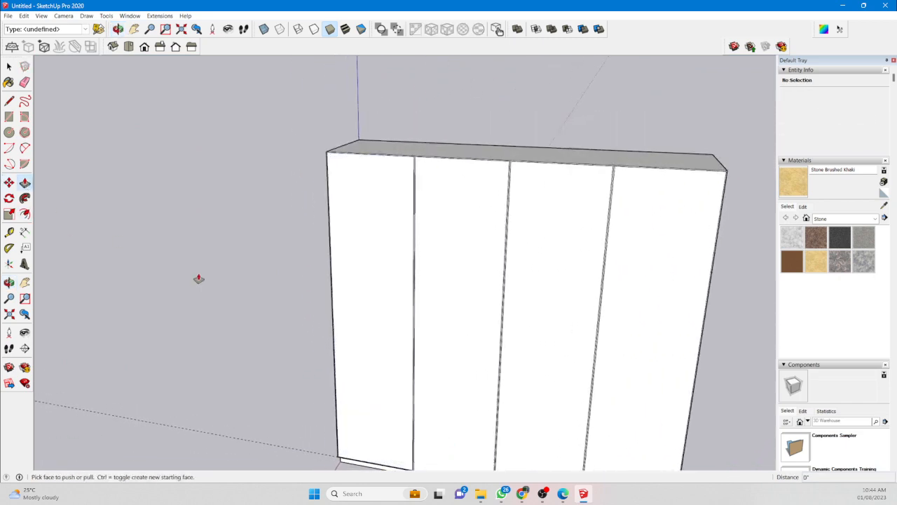
pyautogui.click(374, 291)
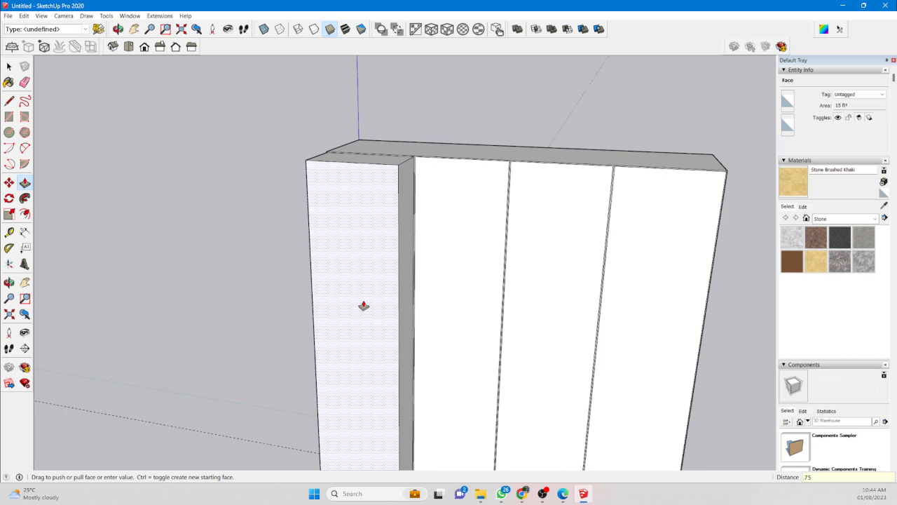
pyautogui.press('Return')
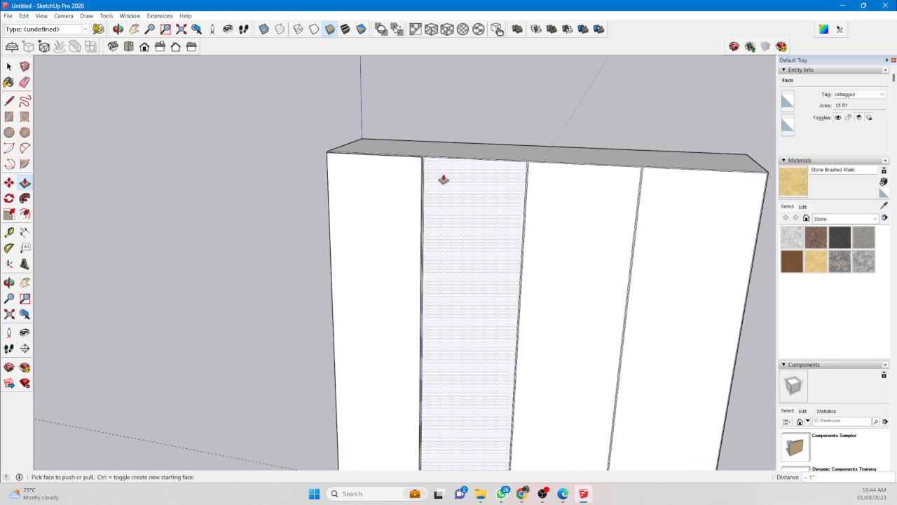
pyautogui.doubleClick(489, 232)
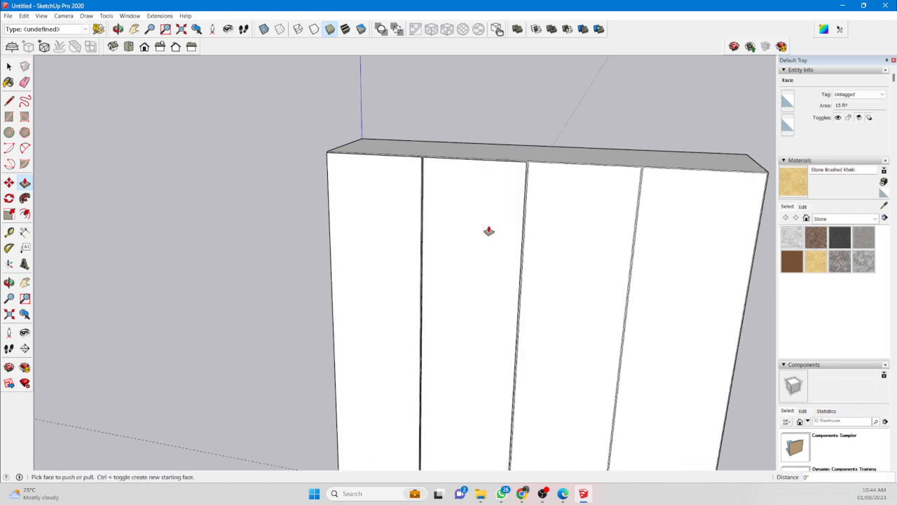
pyautogui.doubleClick(561, 239)
pyautogui.click(689, 244)
# Examine the thickness of the projecting door panels and the gaps between them from above and from the front.
pyautogui.moveTo(690, 244); pyautogui.dragTo(371, 276, button='middle')
pyautogui.scroll(10, 490, 195)
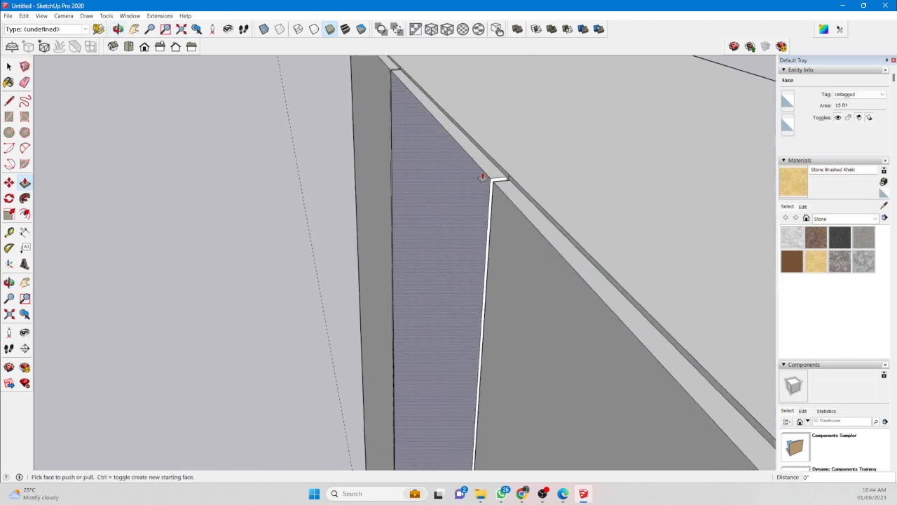
pyautogui.scroll(2, 518, 259)
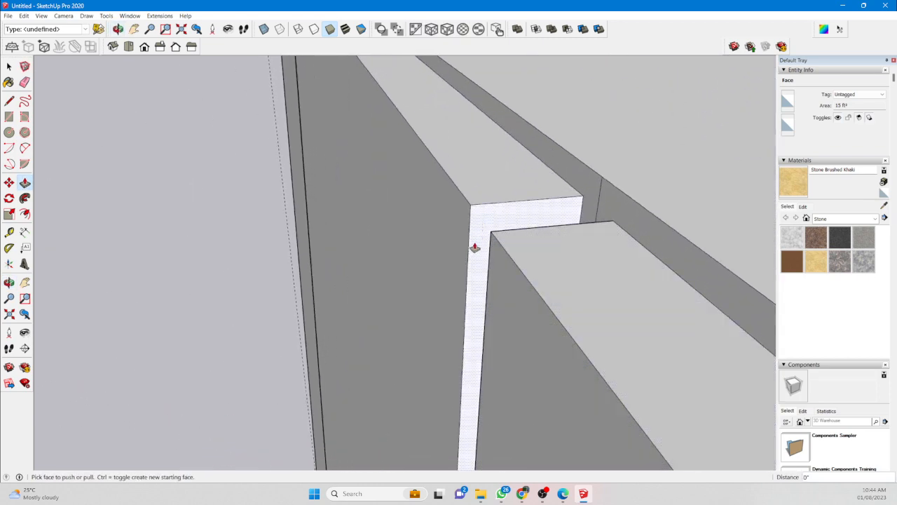
pyautogui.scroll(-2, 516, 272)
pyautogui.moveTo(526, 284); pyautogui.dragTo(681, 203, button='middle')
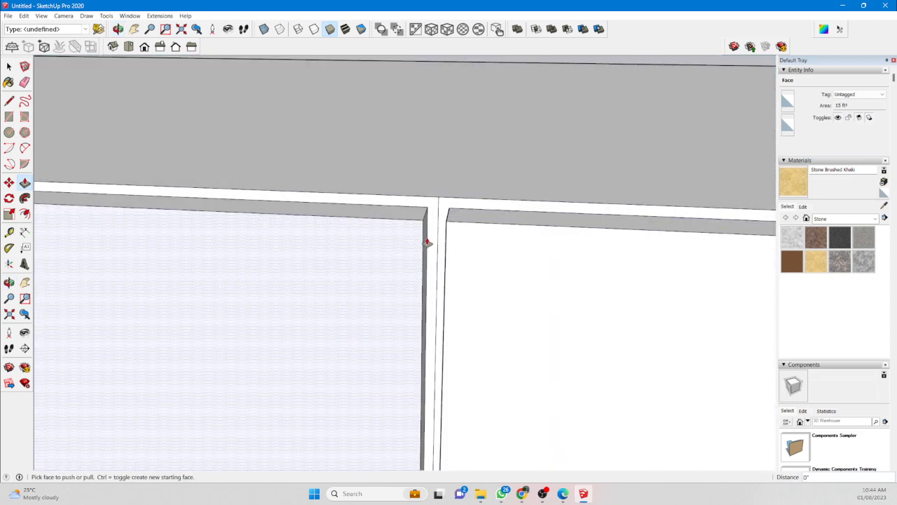
pyautogui.scroll(-5, 516, 198)
pyautogui.moveTo(214, 229); pyautogui.dragTo(238, 232, button='middle')
pyautogui.scroll(2, 226, 234)
pyautogui.scroll(-6, 225, 234)
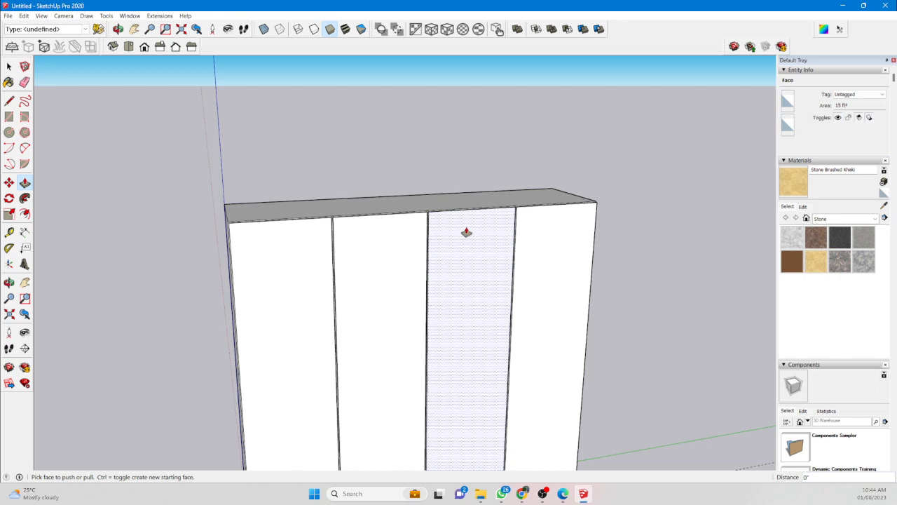
# Pull the first door panel's side face out to the dividing line it shares with the second panel.
pyautogui.scroll(5, 332, 235)
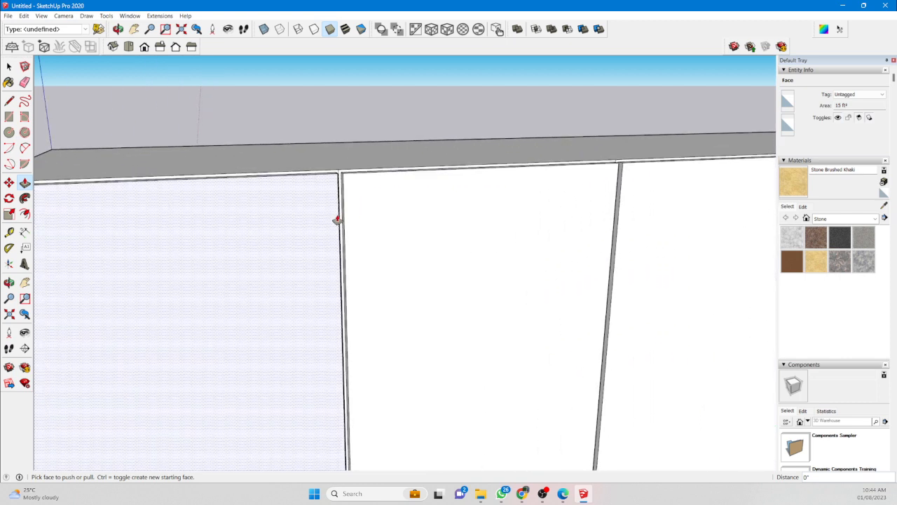
pyautogui.scroll(3, 386, 210)
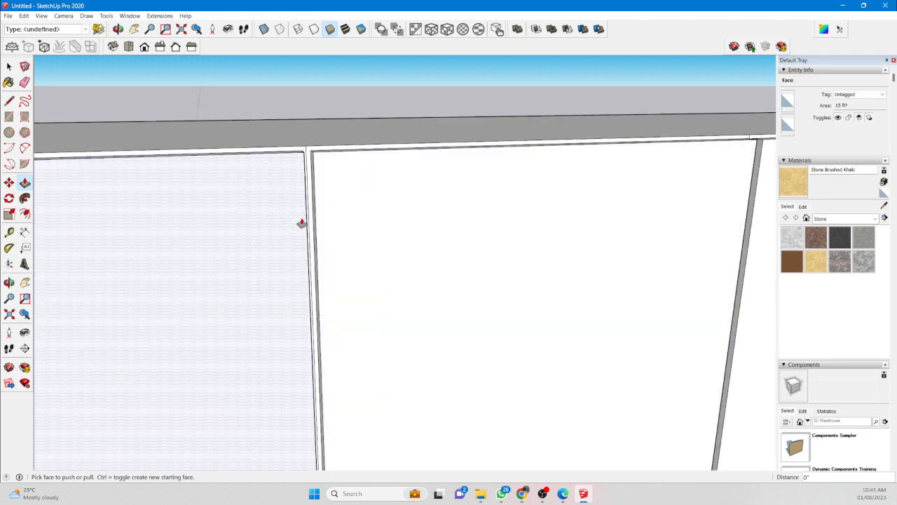
pyautogui.moveTo(303, 222); pyautogui.dragTo(182, 243, button='middle')
pyautogui.scroll(4, 300, 143)
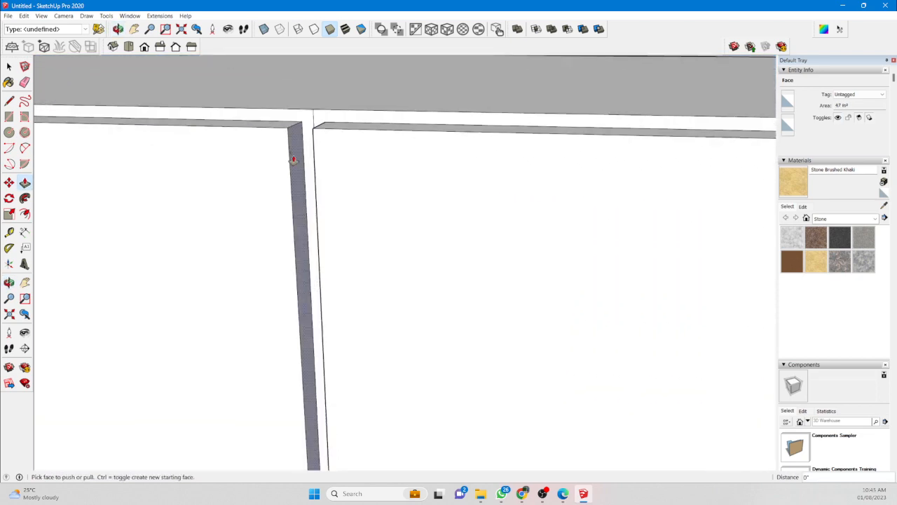
pyautogui.click(314, 119)
pyautogui.scroll(-4, 170, 159)
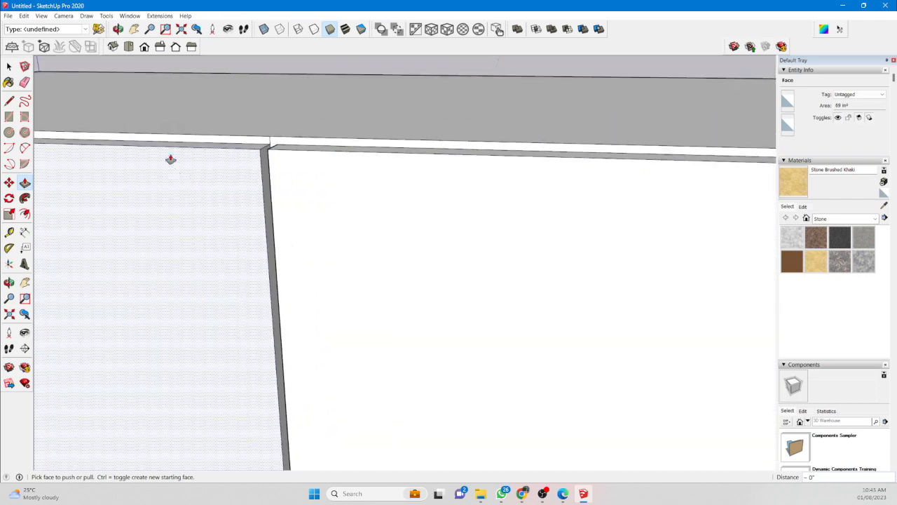
pyautogui.scroll(-2, 165, 96)
pyautogui.scroll(4, 537, 144)
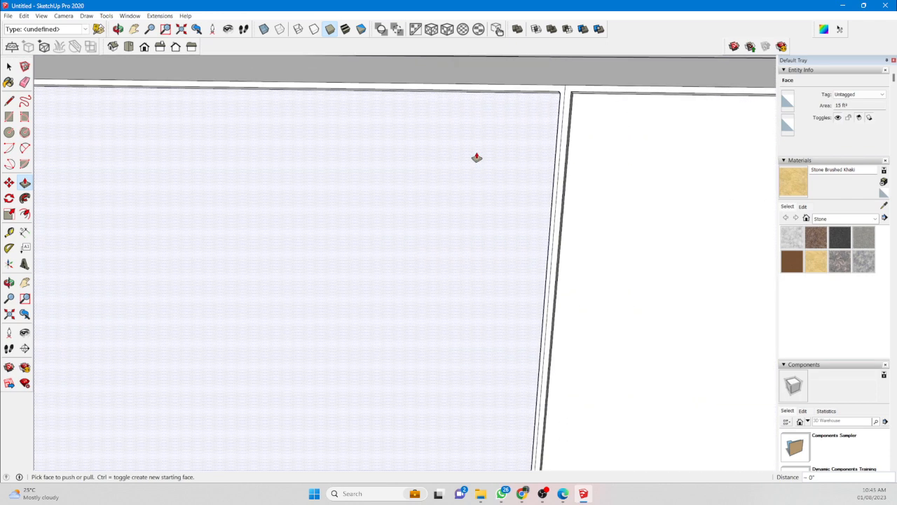
# Pull the side faces of the next two door panels out to the dividing lines they share with their neighbours.
pyautogui.moveTo(477, 158); pyautogui.dragTo(538, 149, button='middle')
pyautogui.click(510, 83)
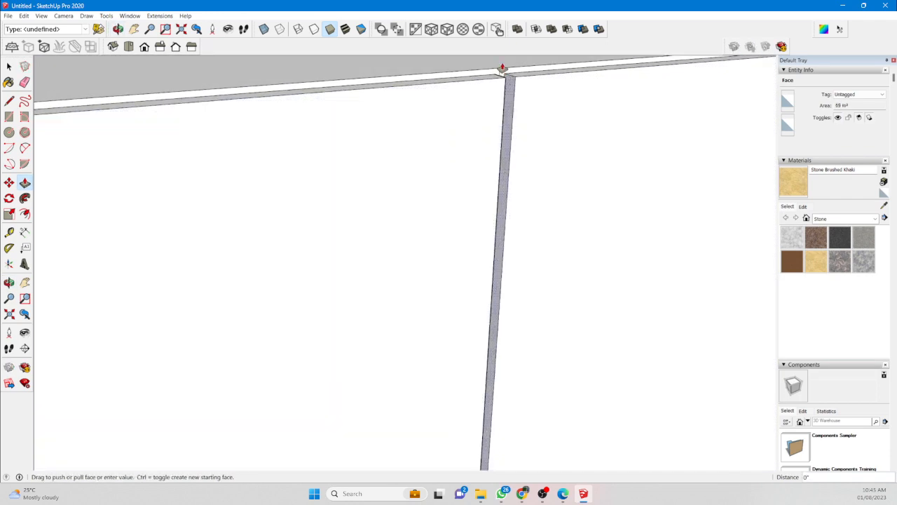
pyautogui.click(501, 73)
pyautogui.scroll(-4, 563, 184)
pyautogui.moveTo(521, 175); pyautogui.dragTo(445, 146, button='middle')
pyautogui.scroll(-3, 446, 145)
pyautogui.scroll(6, 633, 142)
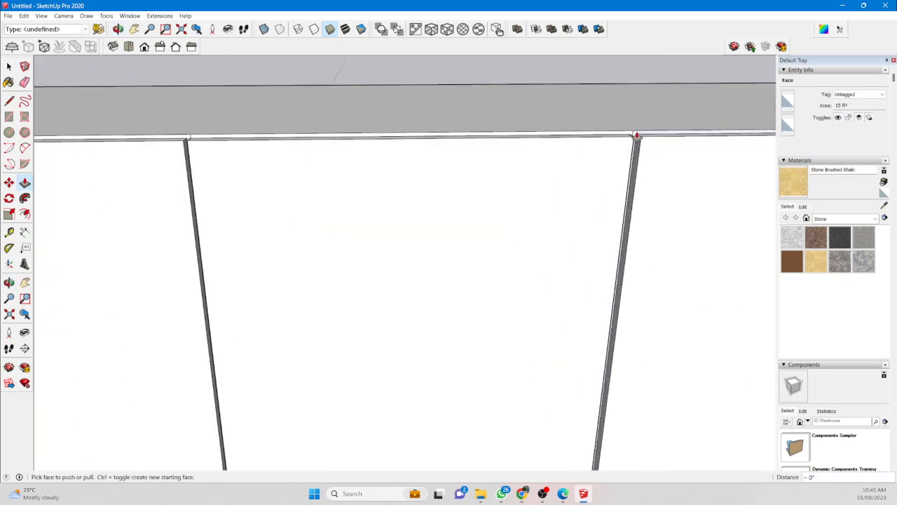
pyautogui.click(637, 140)
pyautogui.click(629, 136)
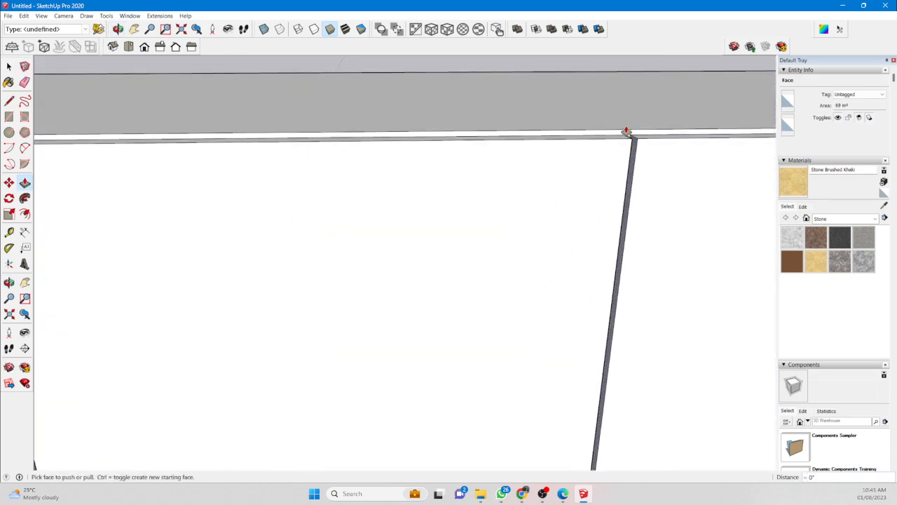
# Examine the full wardrobe from the front and the side, checking the four doors, their gaps and the recessed base.
pyautogui.scroll(-2, 598, 124)
pyautogui.scroll(-3, 598, 125)
pyautogui.moveTo(597, 125); pyautogui.dragTo(70, 259, button='middle')
pyautogui.scroll(-4, 315, 190)
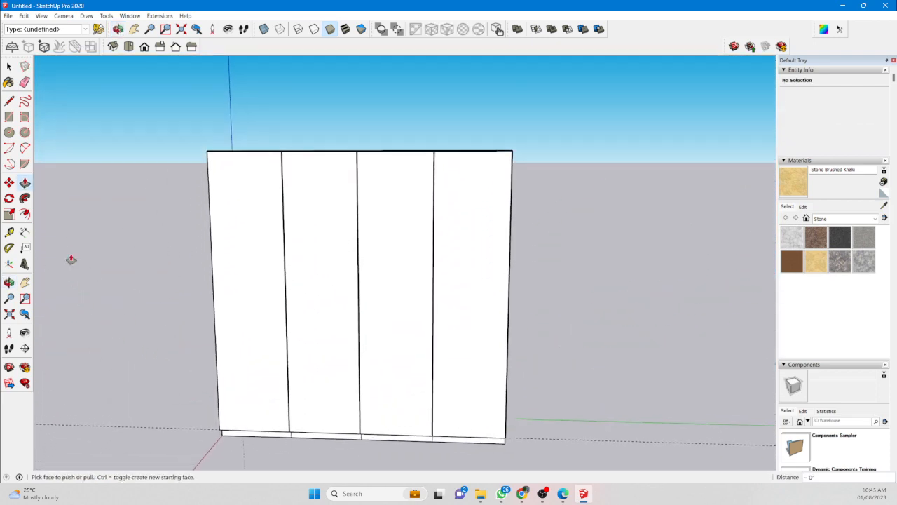
pyautogui.scroll(-4, 211, 198)
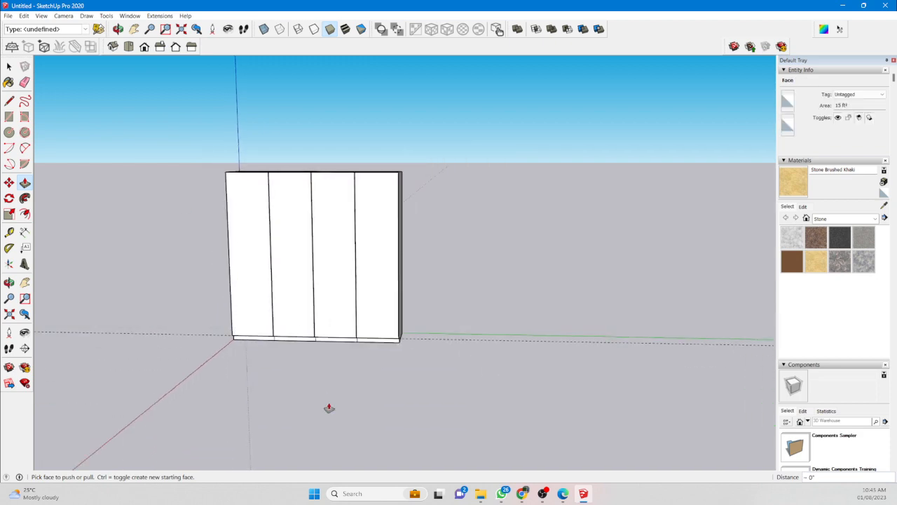
pyautogui.scroll(2, 305, 226)
pyautogui.scroll(3, 305, 226)
pyautogui.scroll(-4, 304, 298)
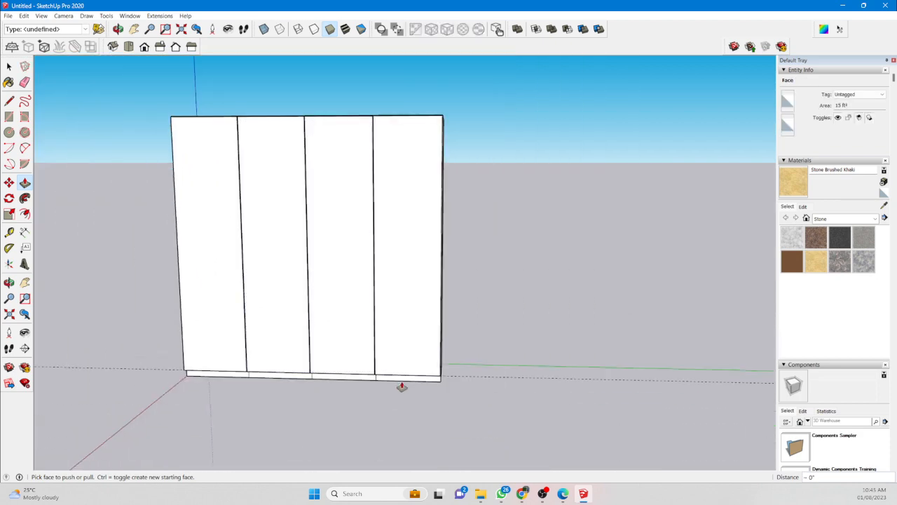
pyautogui.moveTo(400, 386); pyautogui.dragTo(291, 390, button='middle')
pyautogui.press('p')
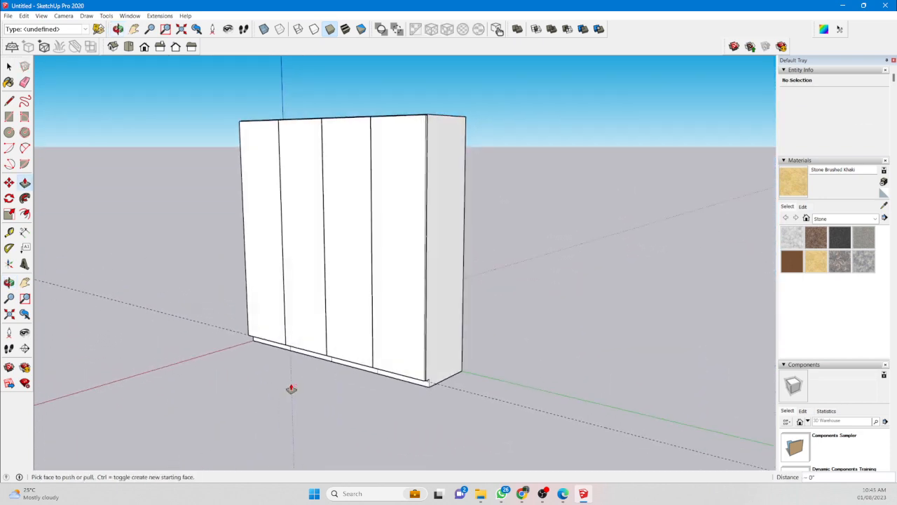
# Pull the wardrobe's top face up 3" above the door panels.
pyautogui.moveTo(383, 302); pyautogui.dragTo(382, 153, button='middle')
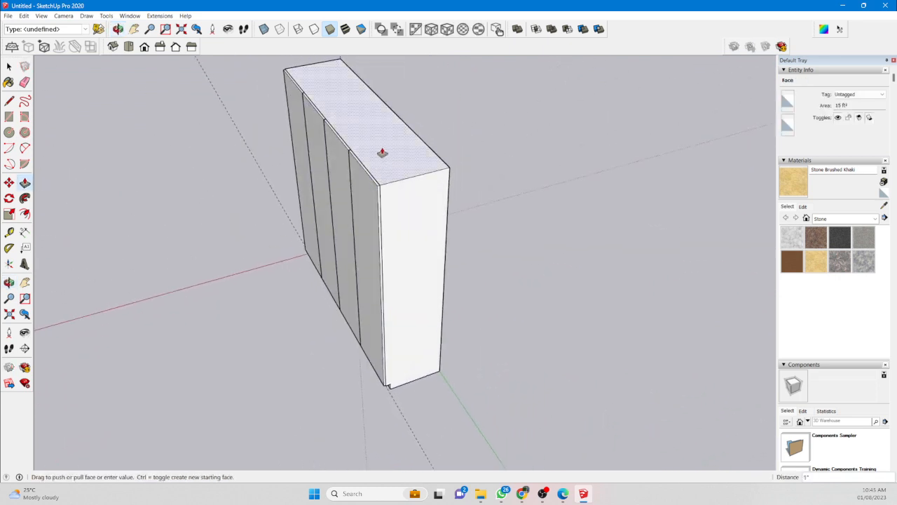
pyautogui.moveTo(382, 153); pyautogui.dragTo(377, 179)
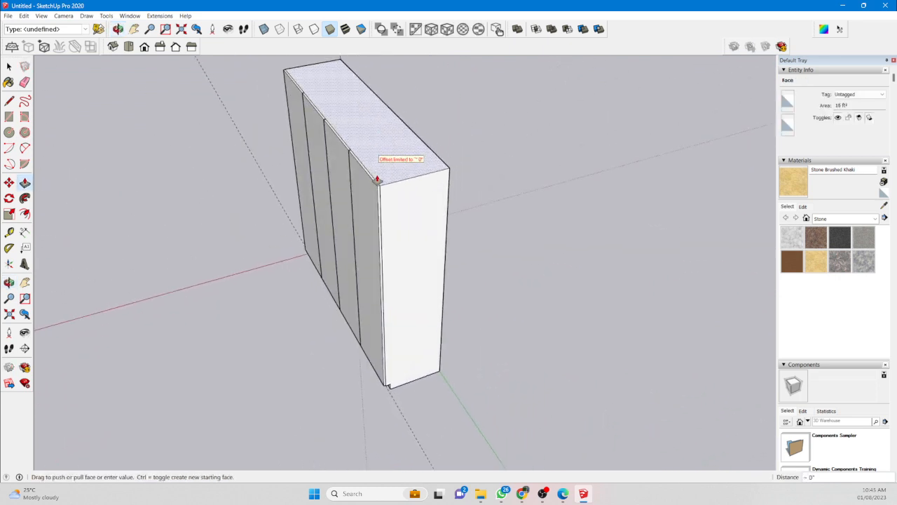
pyautogui.scroll(5, 377, 179)
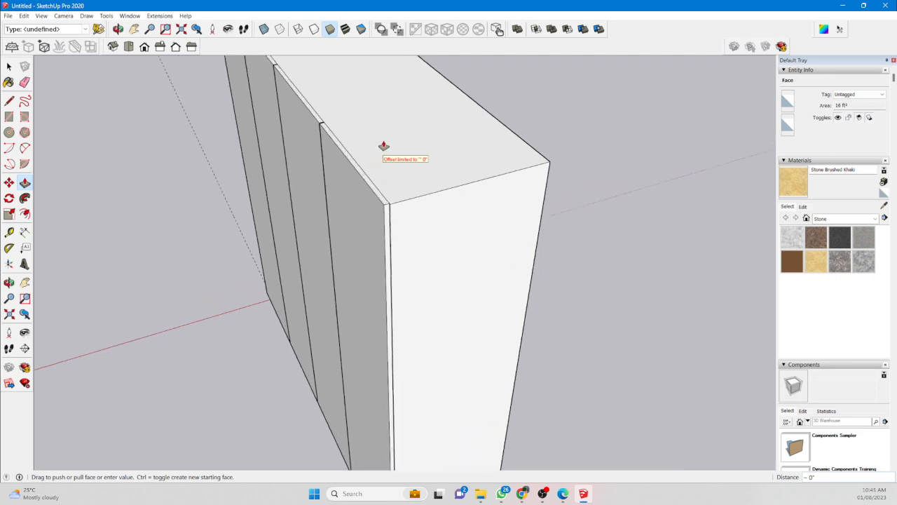
pyautogui.moveTo(384, 146); pyautogui.dragTo(438, 119)
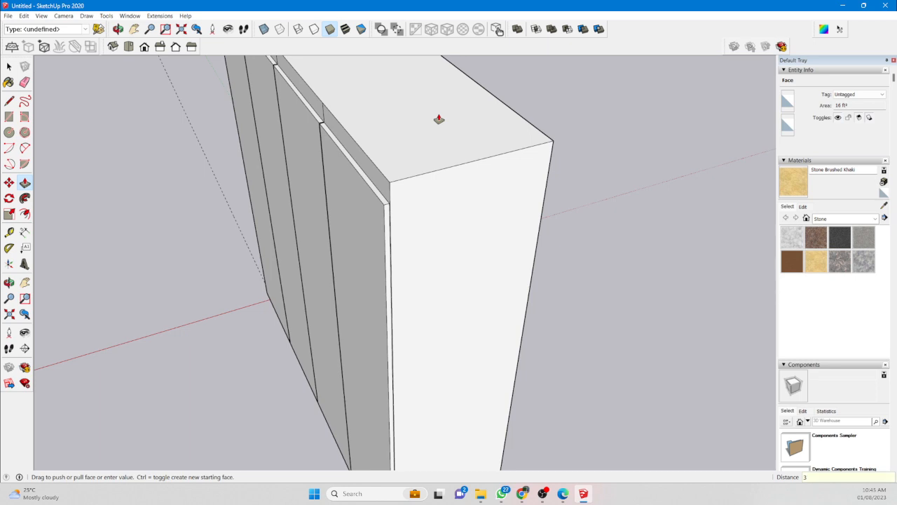
pyautogui.press('Return')
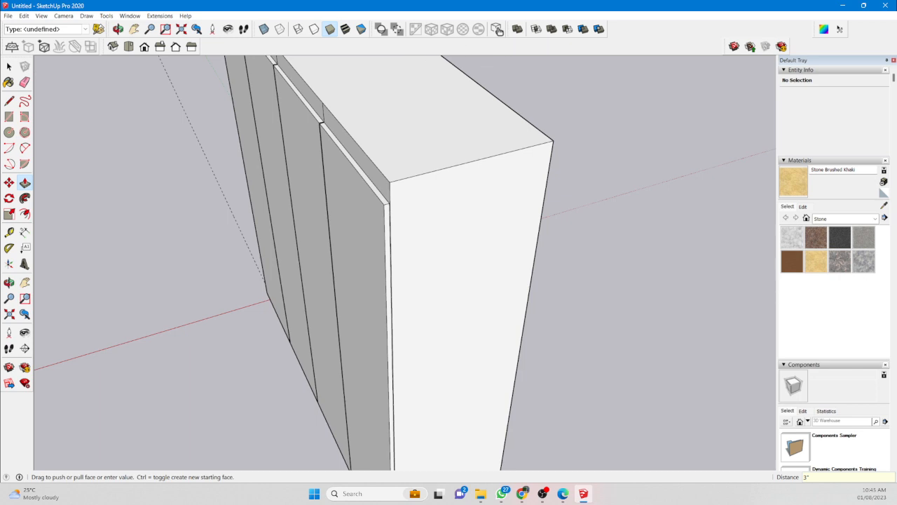
pyautogui.hotkey('alt', 'Tab')
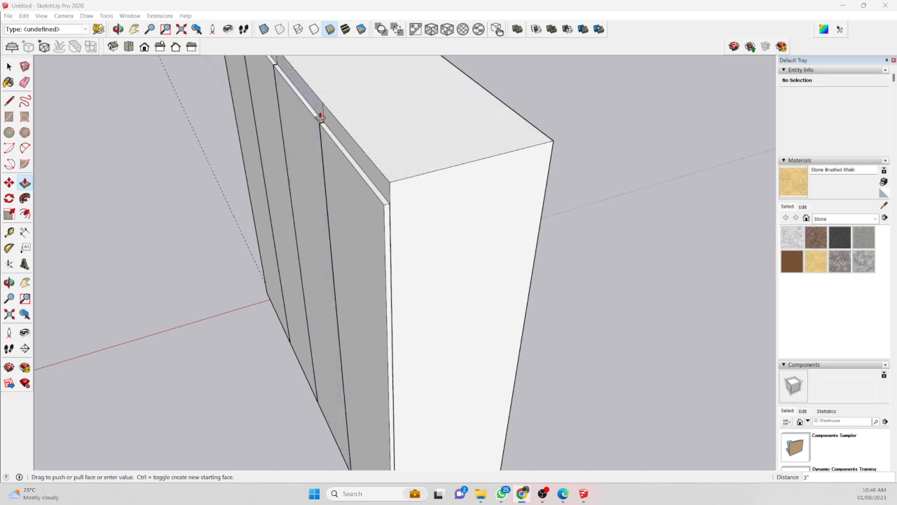
pyautogui.click(434, 284)
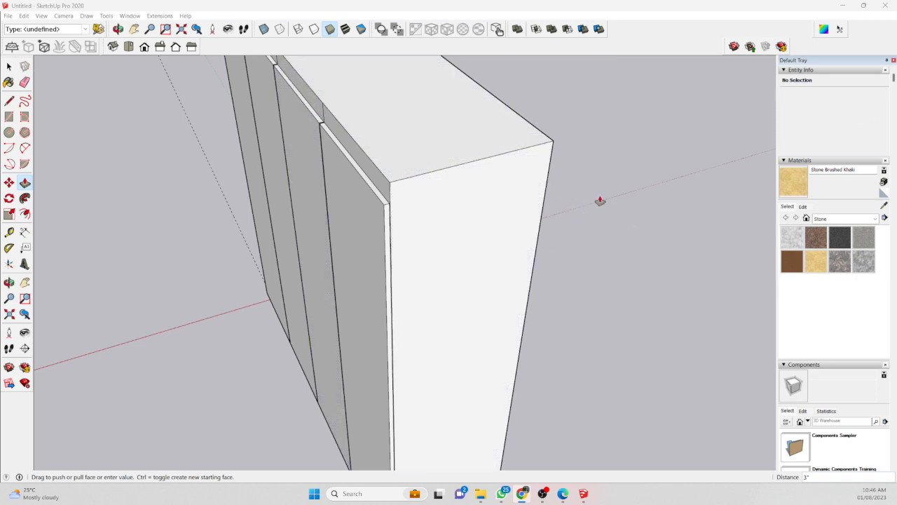
pyautogui.moveTo(519, 255); pyautogui.dragTo(595, 146, button='middle')
pyautogui.scroll(-5, 521, 308)
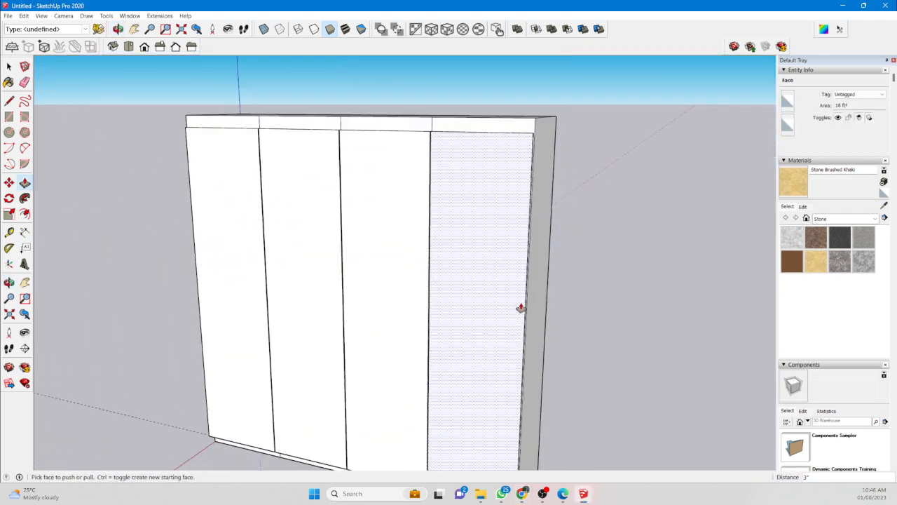
pyautogui.scroll(1, 379, 167)
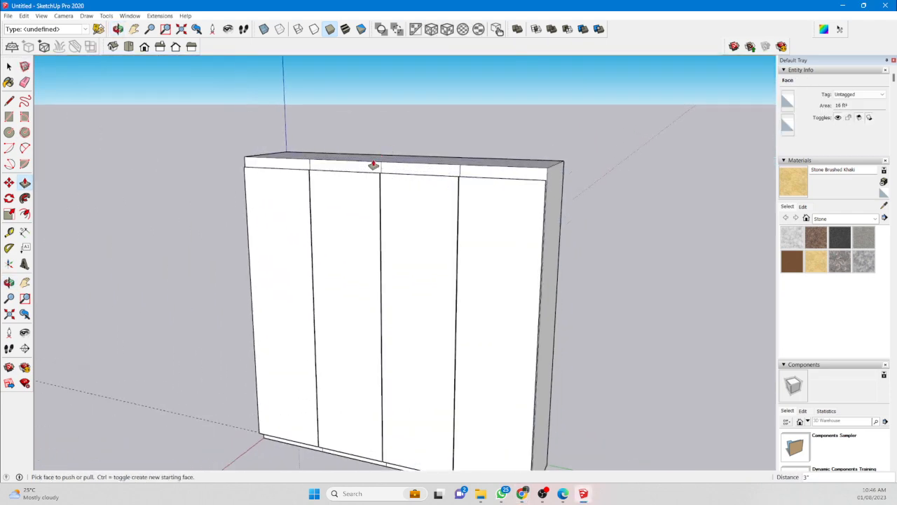
pyautogui.moveTo(436, 201); pyautogui.dragTo(401, 151, button='middle')
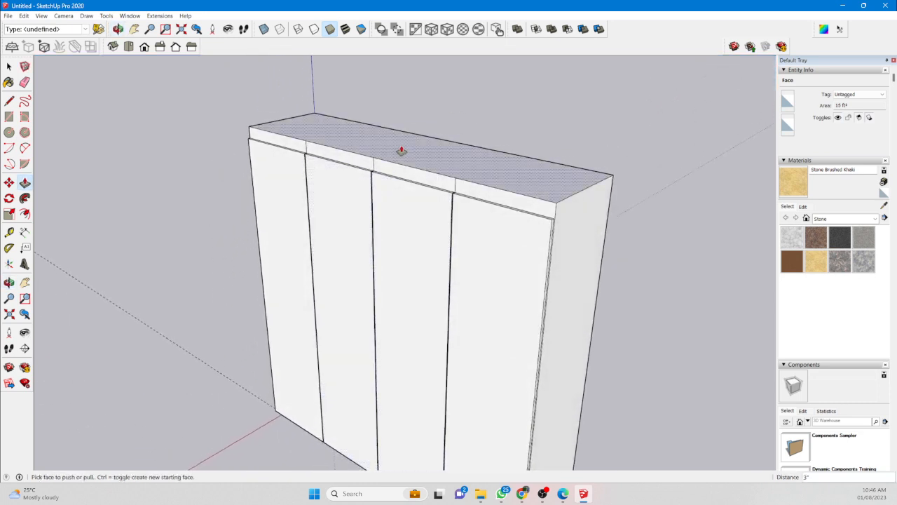
pyautogui.scroll(3, 402, 150)
pyautogui.click(404, 150)
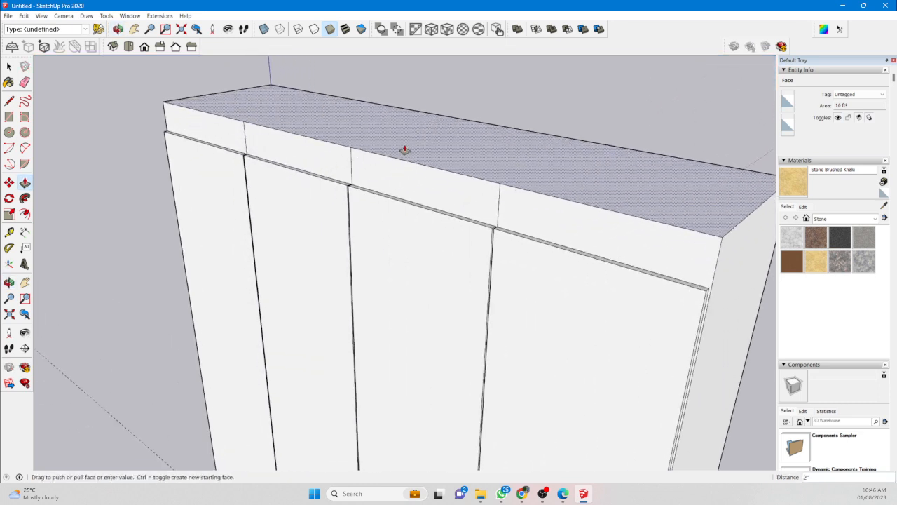
pyautogui.click(400, 165)
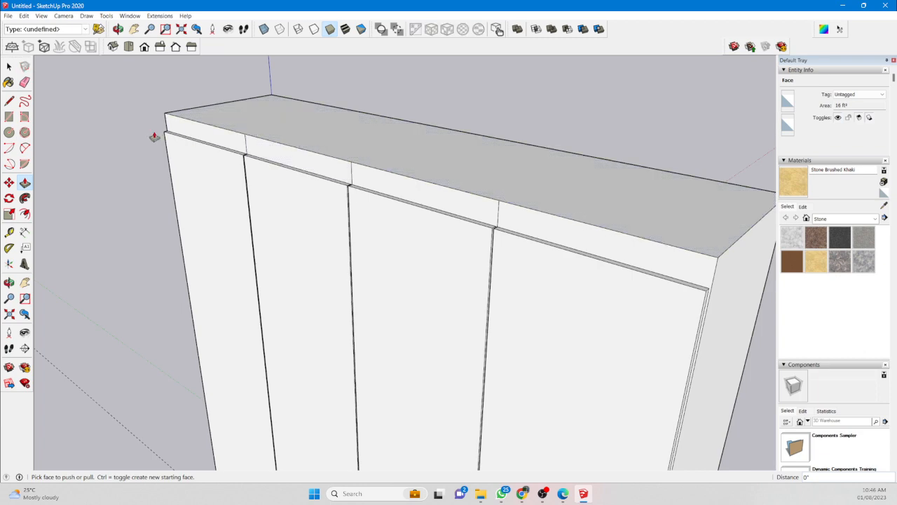
# Place a guide line 1" below the top front edge of the band above the doors.
pyautogui.scroll(3, 314, 161)
pyautogui.moveTo(330, 250); pyautogui.dragTo(323, 210, button='middle')
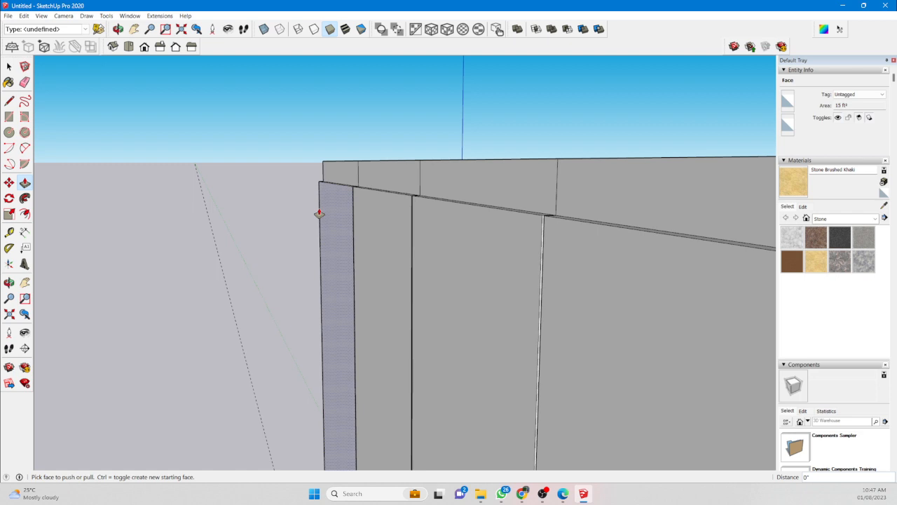
pyautogui.moveTo(265, 206); pyautogui.dragTo(132, 152, button='middle')
pyautogui.scroll(-3, 344, 224)
pyautogui.scroll(-2, 132, 152)
pyautogui.scroll(1, 385, 249)
pyautogui.moveTo(385, 249); pyautogui.dragTo(354, 241, button='middle')
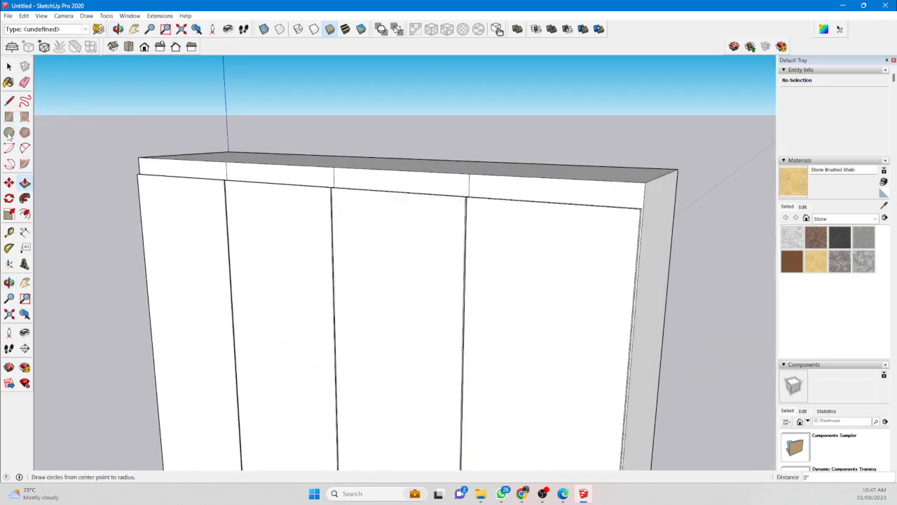
pyautogui.click(9, 232)
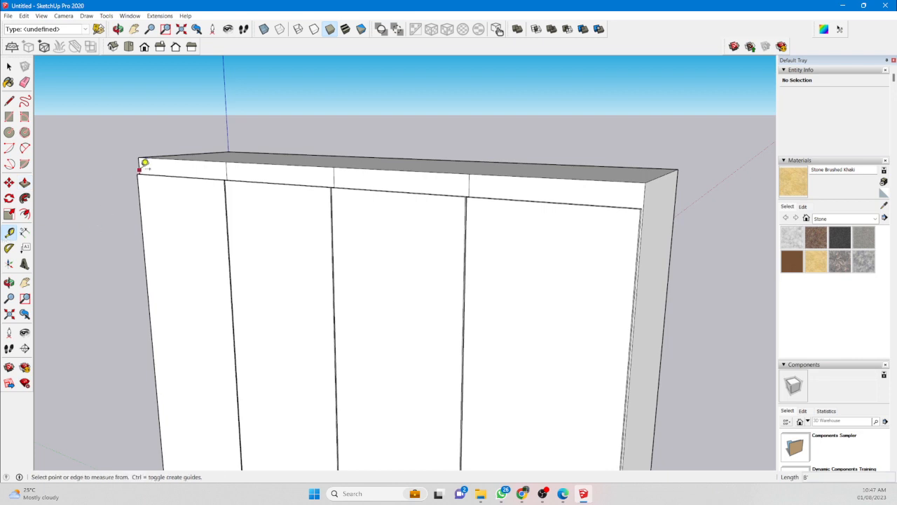
pyautogui.scroll(4, 143, 165)
pyautogui.click(146, 132)
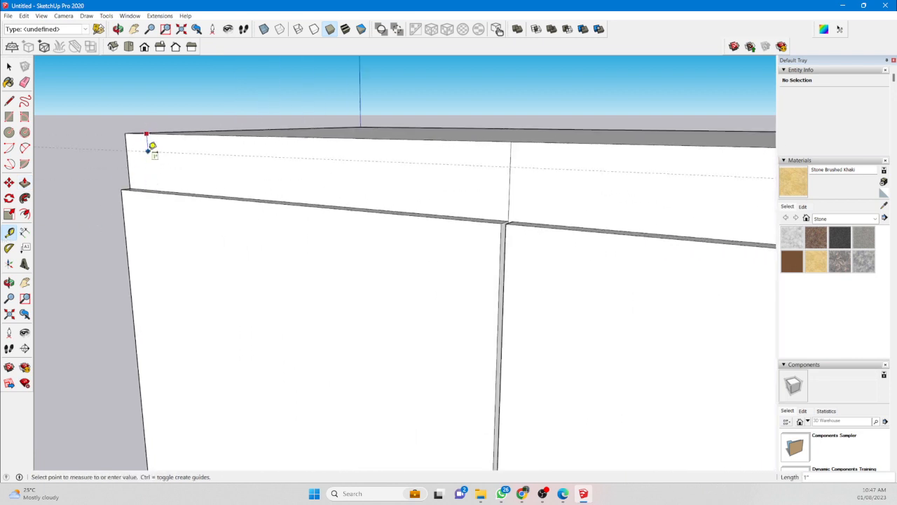
pyautogui.click(152, 146)
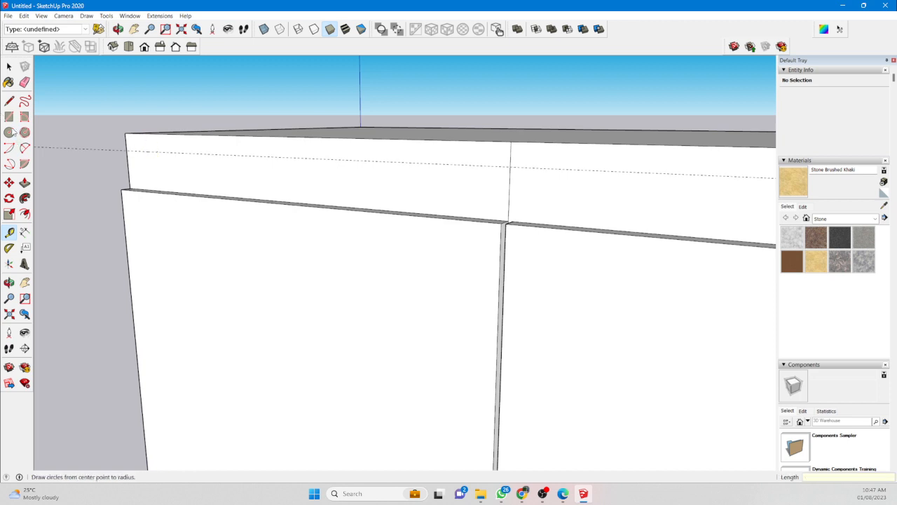
# Draw an 8' line along the guide across the band above the doors, from one side edge to the other.
pyautogui.click(12, 103)
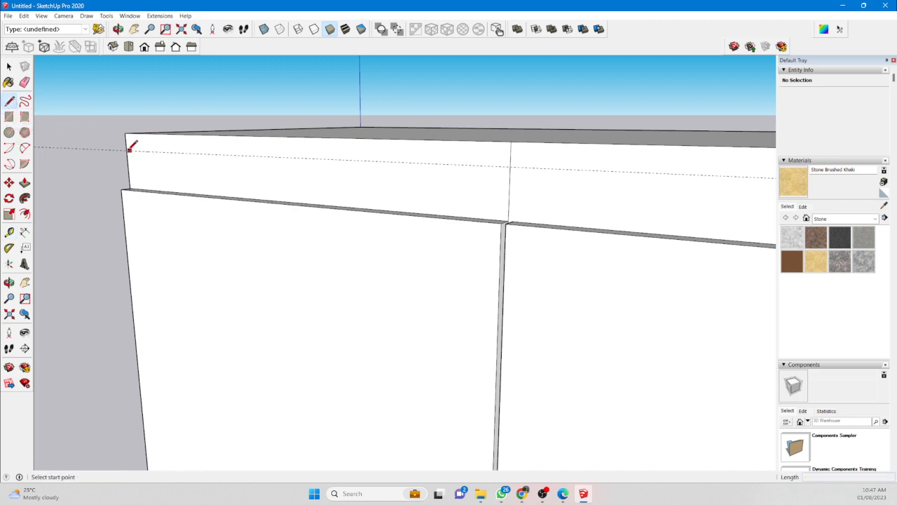
pyautogui.click(128, 151)
pyautogui.scroll(-2, 108, 173)
pyautogui.scroll(-3, 112, 195)
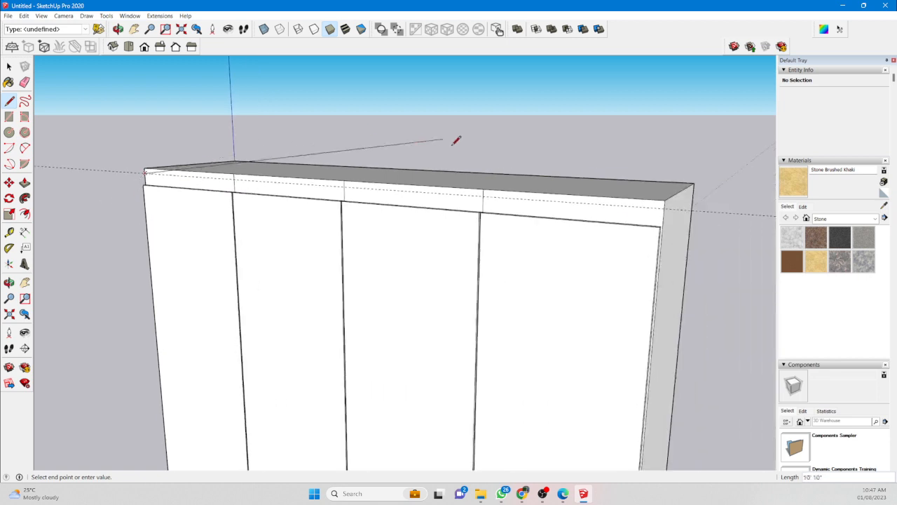
pyautogui.scroll(2, 680, 212)
pyautogui.click(658, 204)
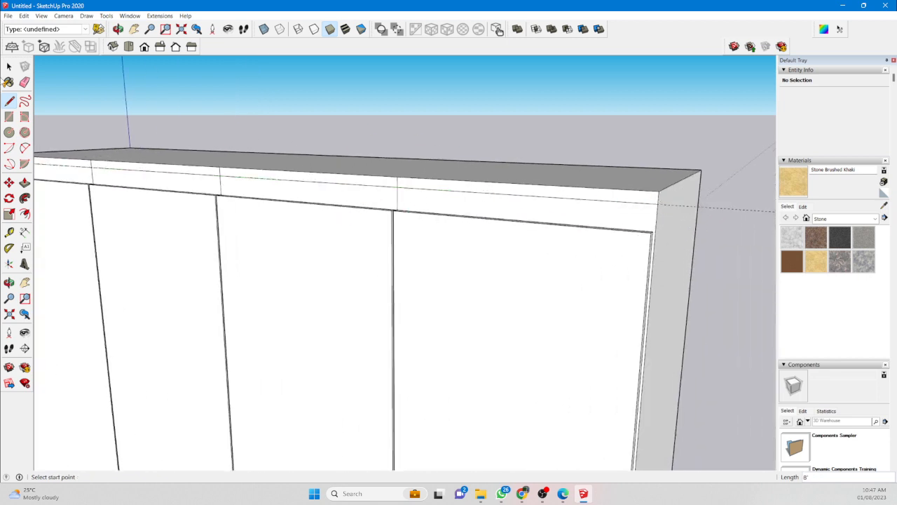
# Pull the first section of the upper 1" strip forward 2" and repeat the Push/Pull on the other three sections.
pyautogui.click(25, 182)
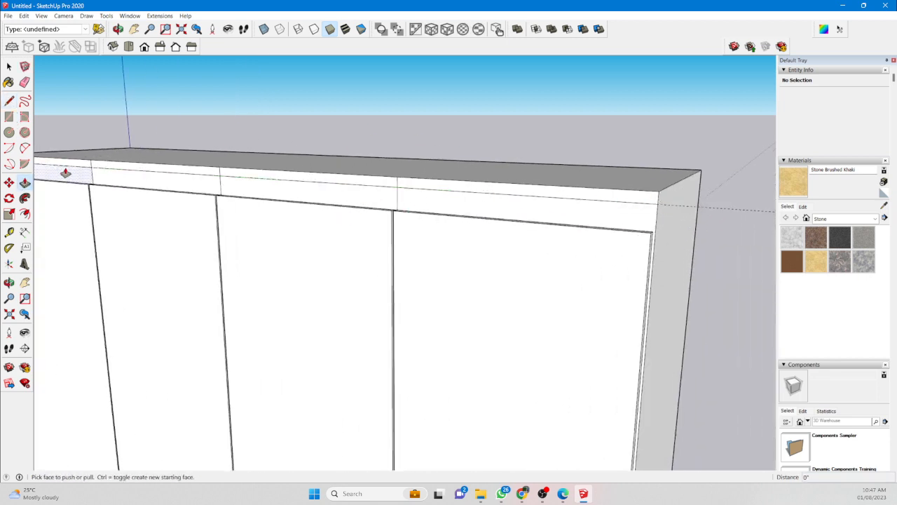
pyautogui.click(66, 168)
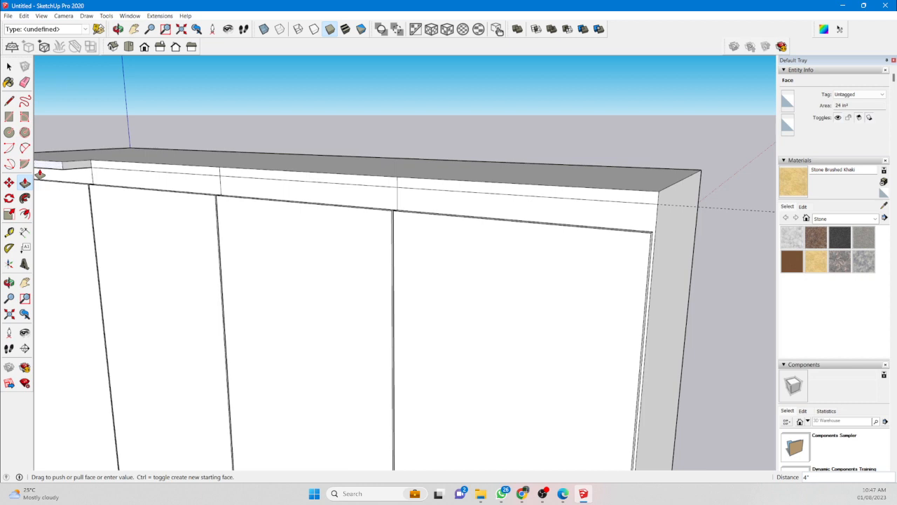
pyautogui.press('Return')
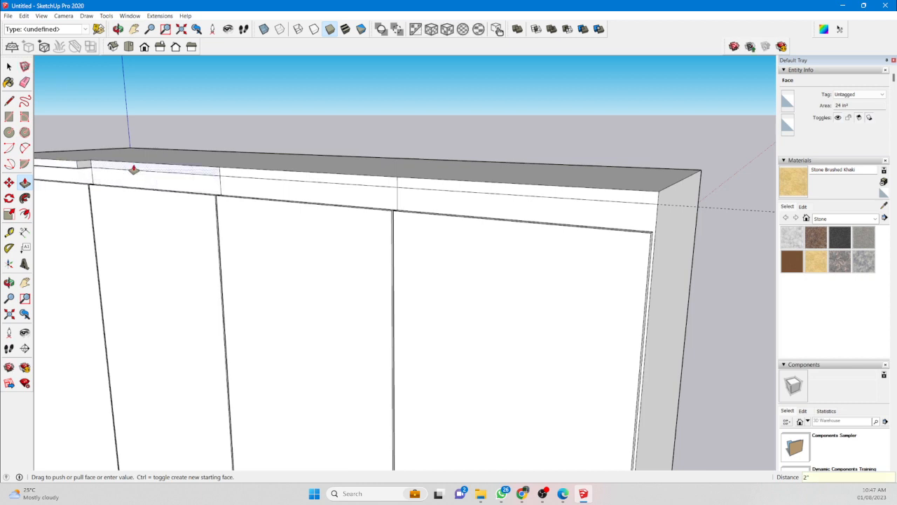
pyautogui.doubleClick(134, 169)
pyautogui.doubleClick(275, 183)
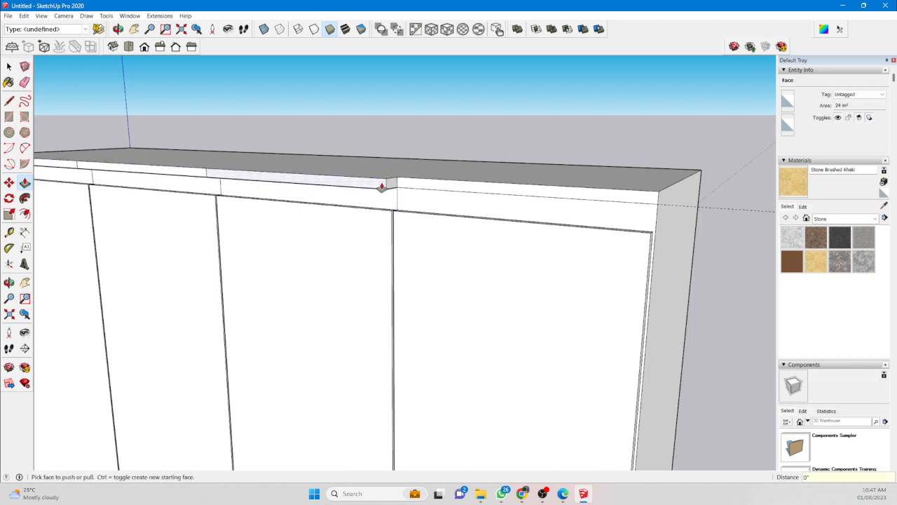
pyautogui.doubleClick(421, 186)
# Pull the wardrobe's top face up 2" to thicken the projecting cornice.
pyautogui.moveTo(407, 203); pyautogui.dragTo(764, 275, button='middle')
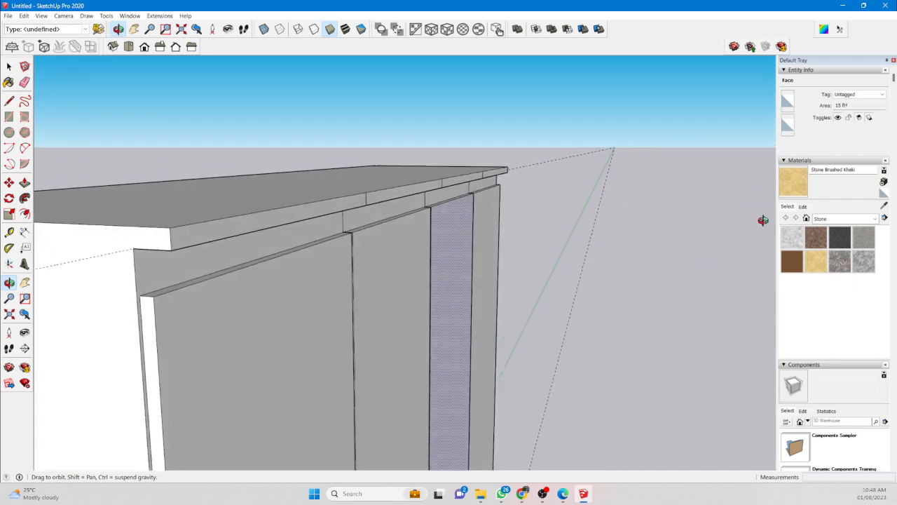
pyautogui.moveTo(548, 242); pyautogui.dragTo(312, 224, button='middle')
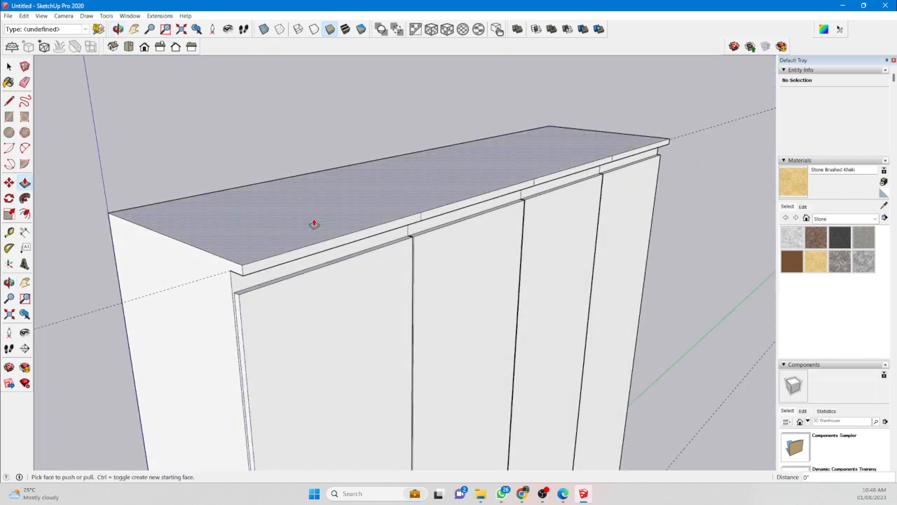
pyautogui.moveTo(313, 224); pyautogui.dragTo(311, 79)
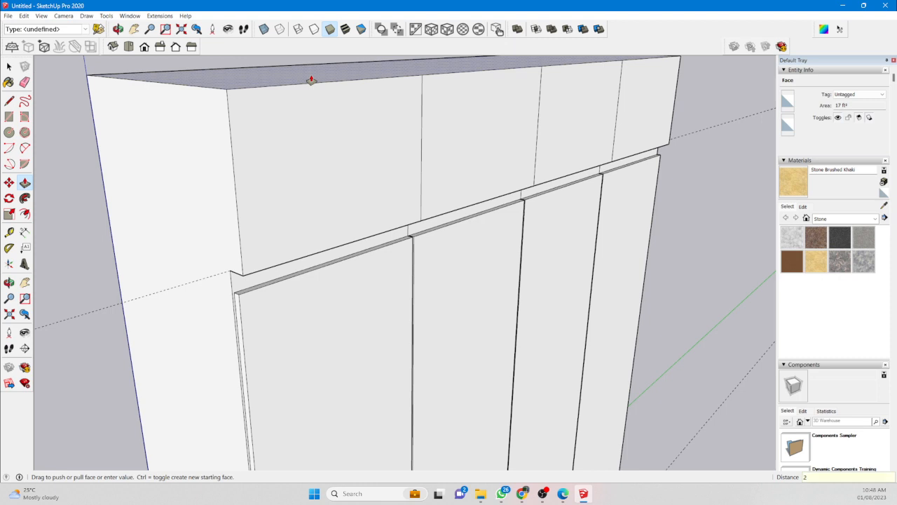
pyautogui.press('Return')
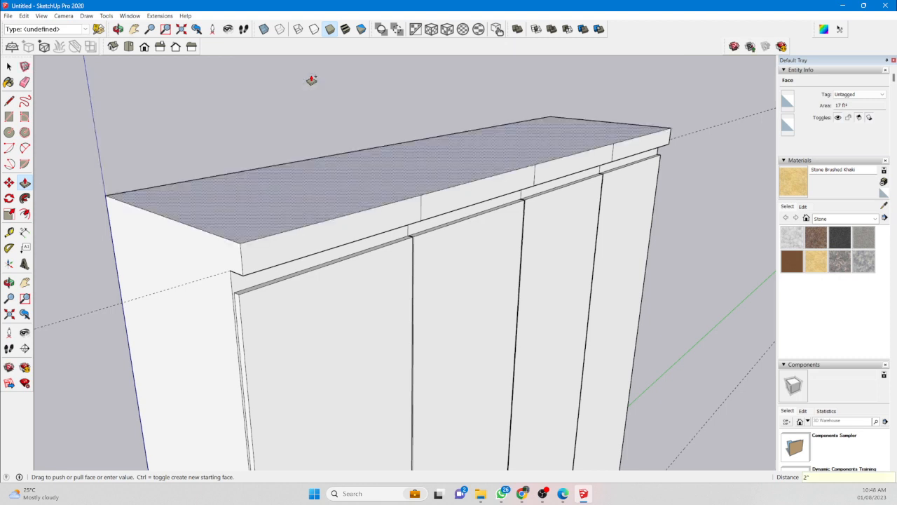
# Undo the last pull on the wardrobe's top face and pull it up 2' to form an upper cabinet section.
pyautogui.hotkey('ctrl', 'z')
pyautogui.moveTo(328, 200); pyautogui.dragTo(320, 171)
pyautogui.write('2')
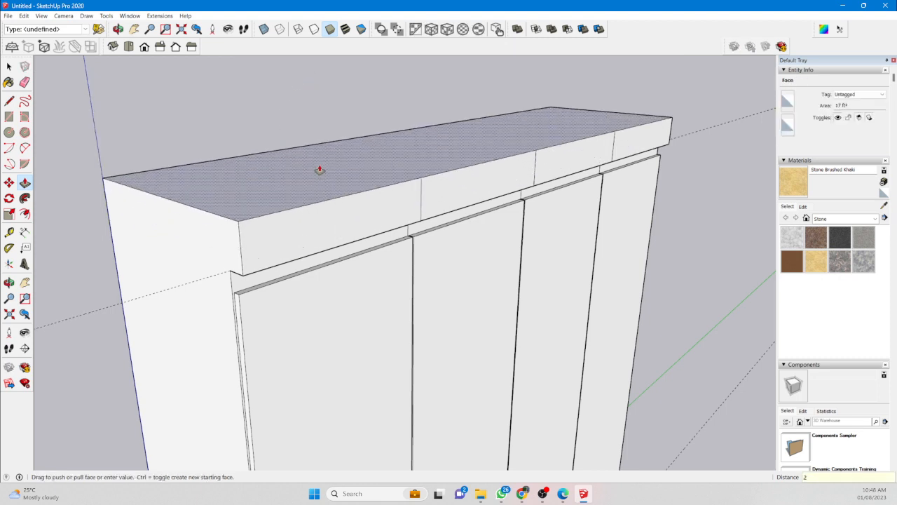
pyautogui.write("'")
pyautogui.press('Return')
pyautogui.scroll(-5, 521, 327)
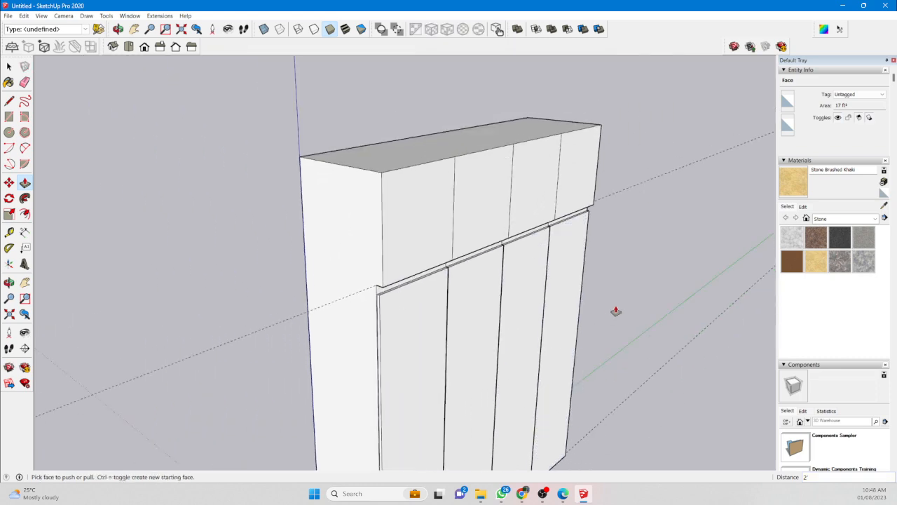
pyautogui.moveTo(615, 310); pyautogui.dragTo(337, 266, button='middle')
# Offset the outlines of the four upper cabinet front sections slightly inward to form door panels with narrow borders.
pyautogui.press('p')
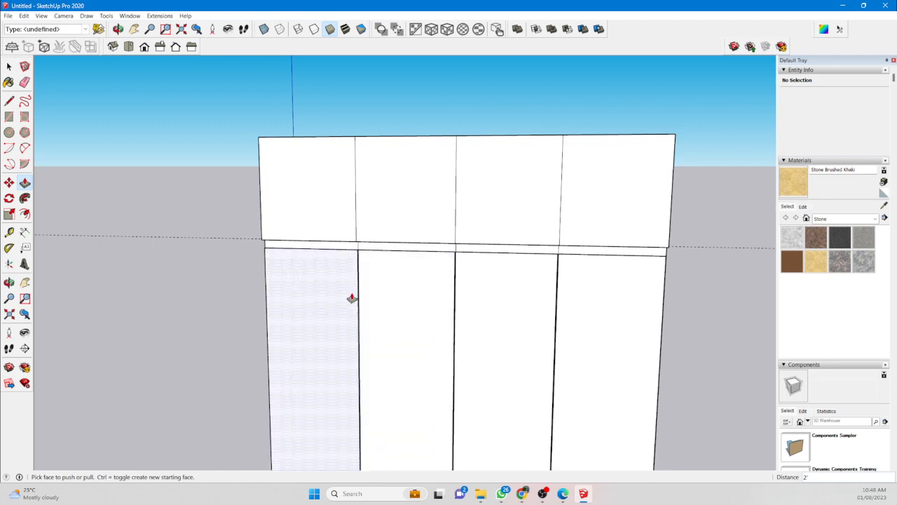
pyautogui.scroll(5, 355, 193)
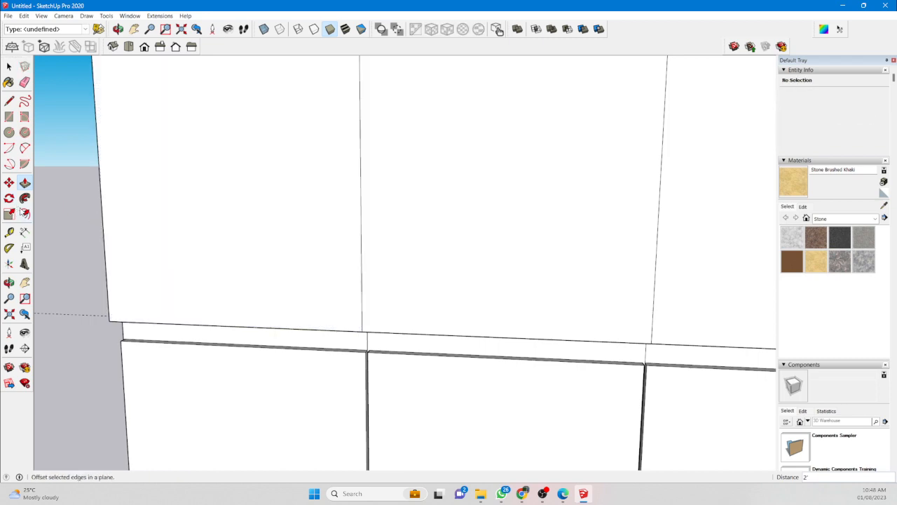
pyautogui.click(25, 214)
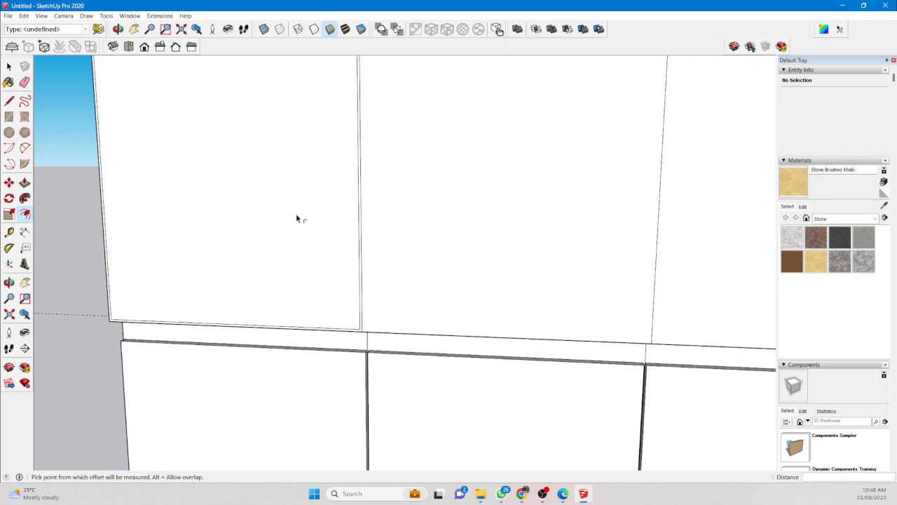
pyautogui.click(450, 208)
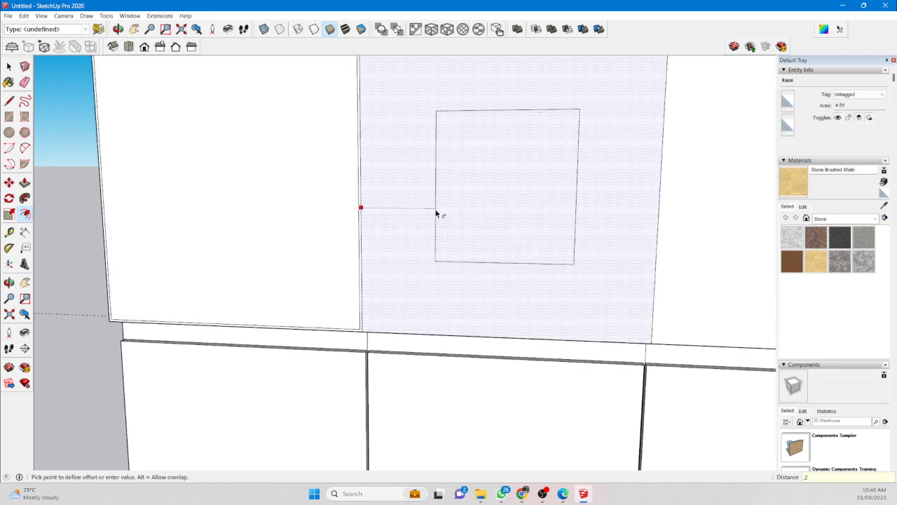
pyautogui.press('Return')
pyautogui.scroll(-2, 432, 215)
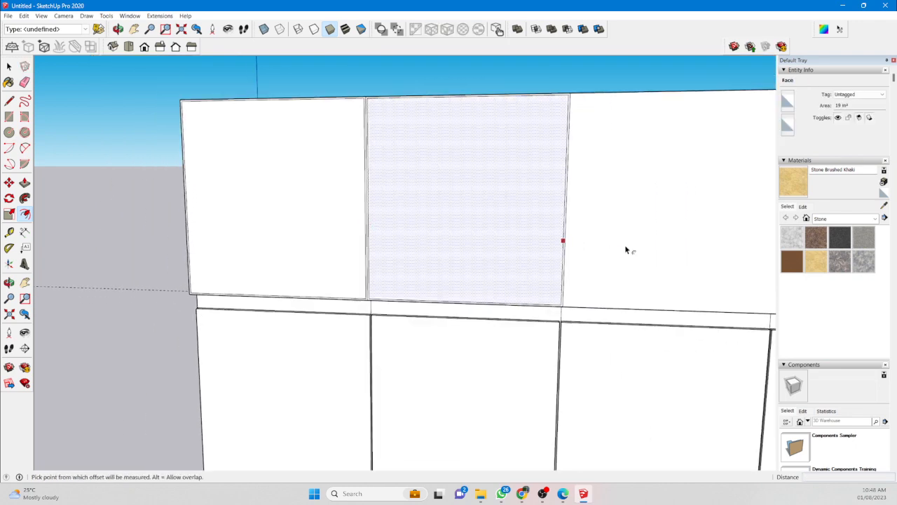
pyautogui.scroll(-1, 436, 246)
pyautogui.scroll(-1, 338, 223)
pyautogui.doubleClick(721, 208)
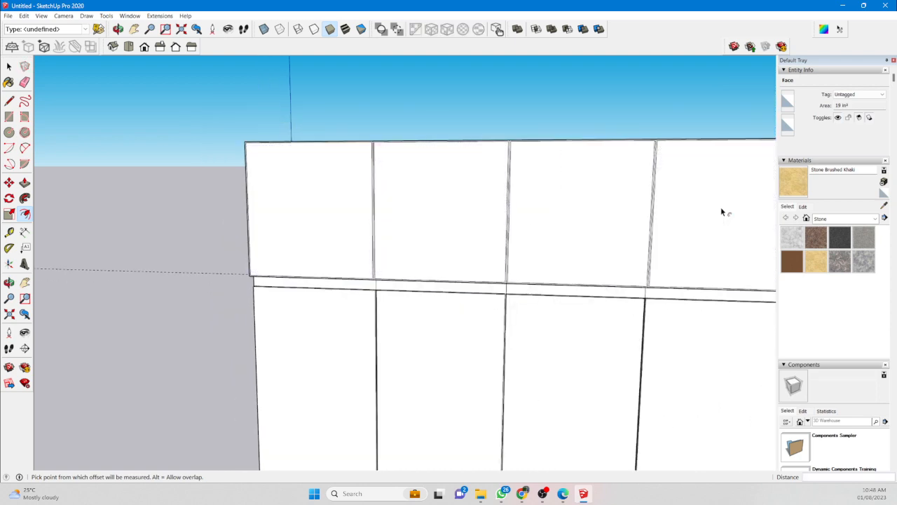
pyautogui.scroll(-1, 516, 201)
pyautogui.moveTo(516, 200); pyautogui.dragTo(366, 196, button='middle')
pyautogui.scroll(-3, 389, 200)
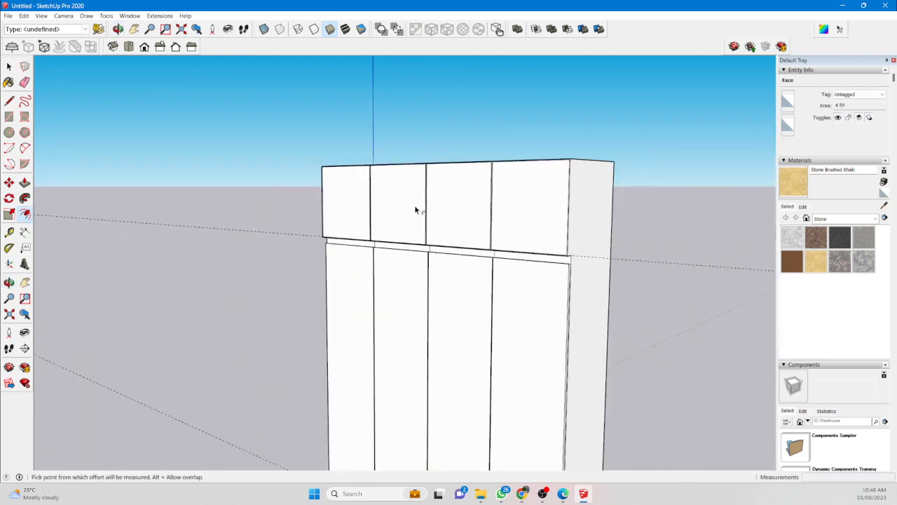
# Pull the first upper door panel forward .75" and repeat the Push/Pull on the other three upper panels.
pyautogui.scroll(4, 433, 228)
pyautogui.click(8, 85)
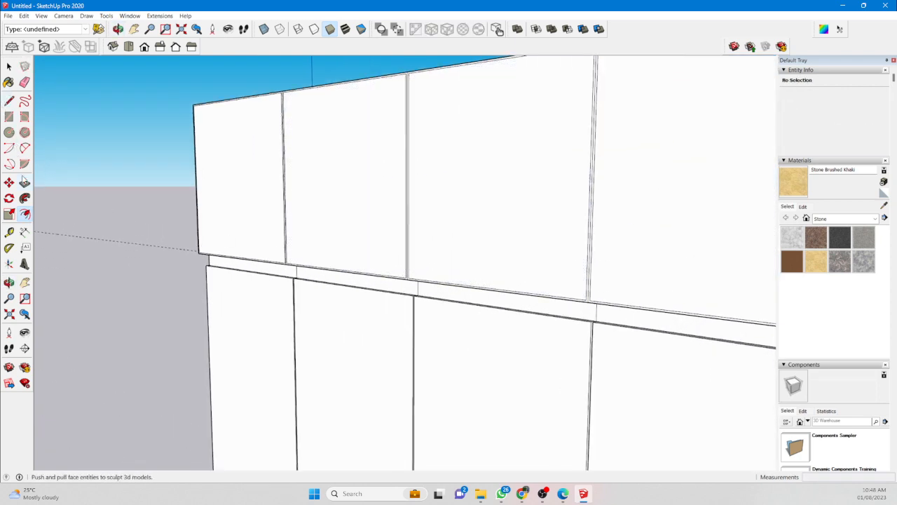
pyautogui.click(24, 183)
pyautogui.click(243, 187)
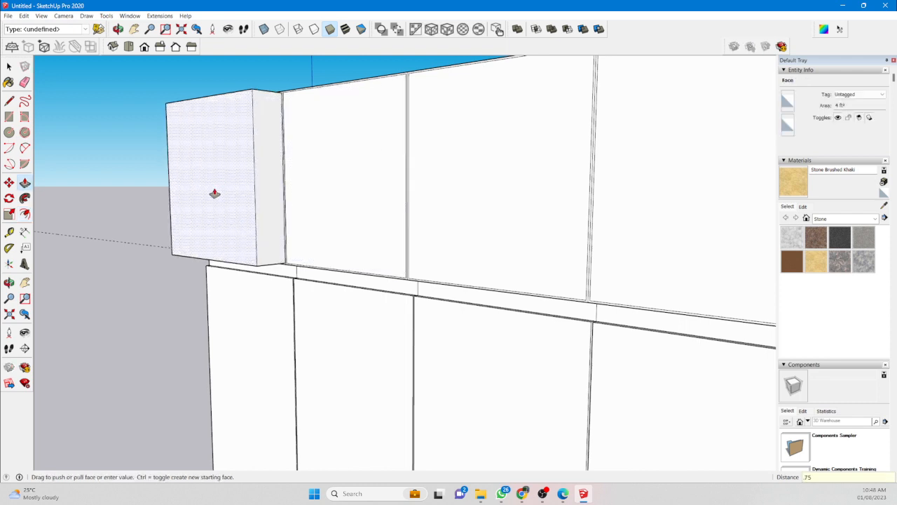
pyautogui.click(234, 225)
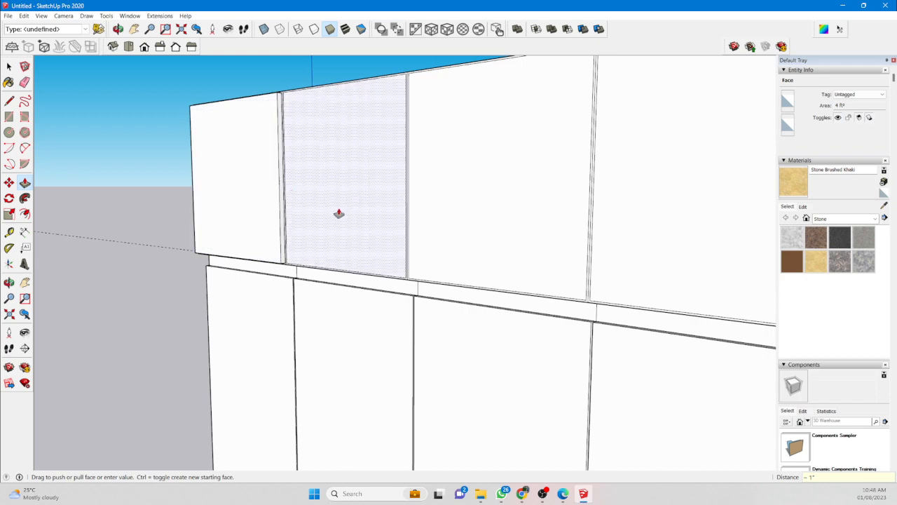
pyautogui.click(339, 213)
pyautogui.doubleClick(541, 217)
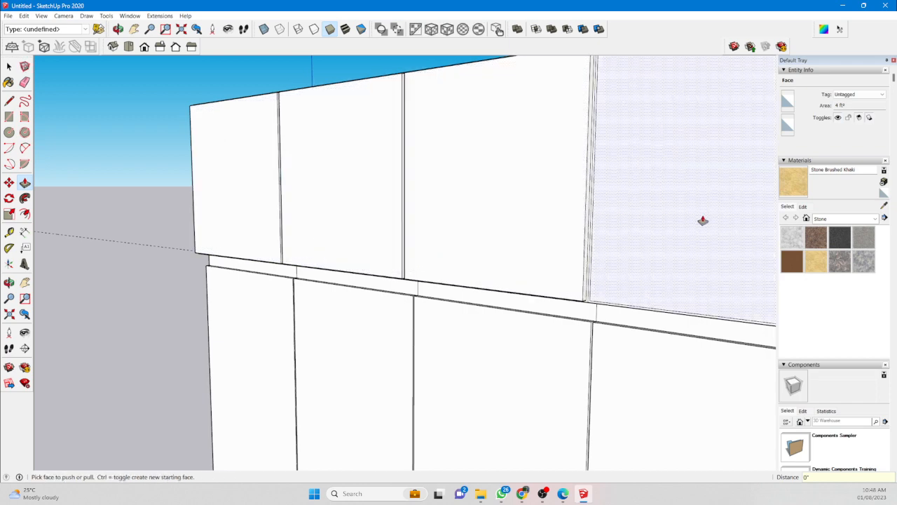
pyautogui.doubleClick(701, 220)
pyautogui.moveTo(704, 219); pyautogui.dragTo(355, 282, button='middle')
# Push/Pull the side face of one upper door panel toward its neighbour to narrow the gap between them.
pyautogui.scroll(6, 244, 206)
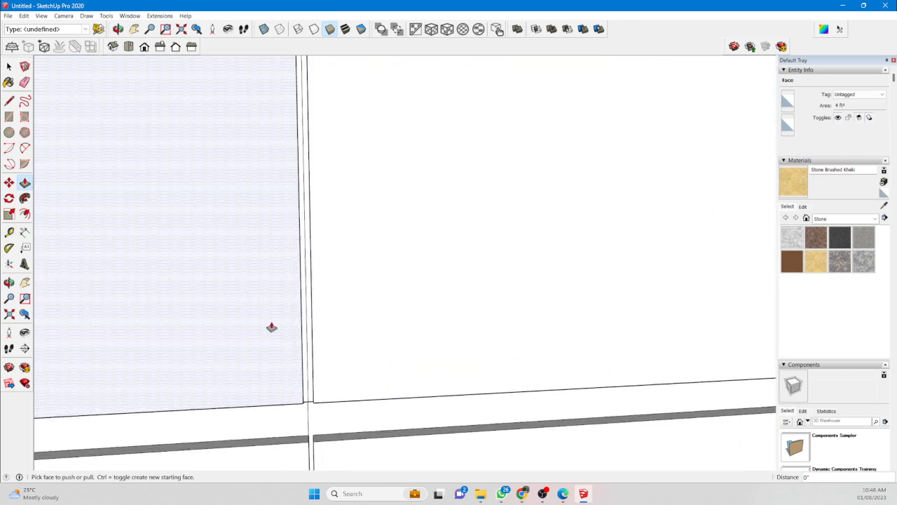
pyautogui.moveTo(271, 327)
pyautogui.mouseDown(button='middle')
pyautogui.moveTo(312, 309)
pyautogui.moveTo(201, 277)
pyautogui.moveTo(341, 269)
pyautogui.moveTo(323, 279)
pyautogui.mouseUp(button='middle')
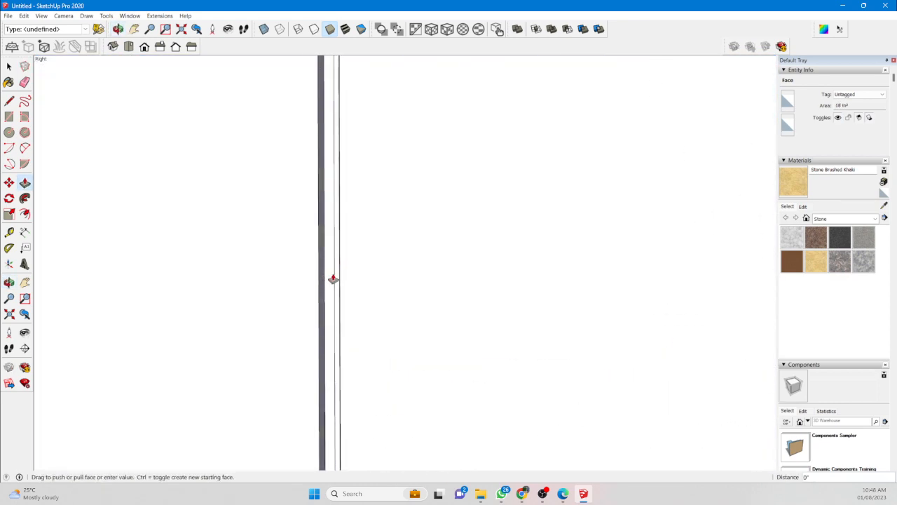
pyautogui.click(334, 278)
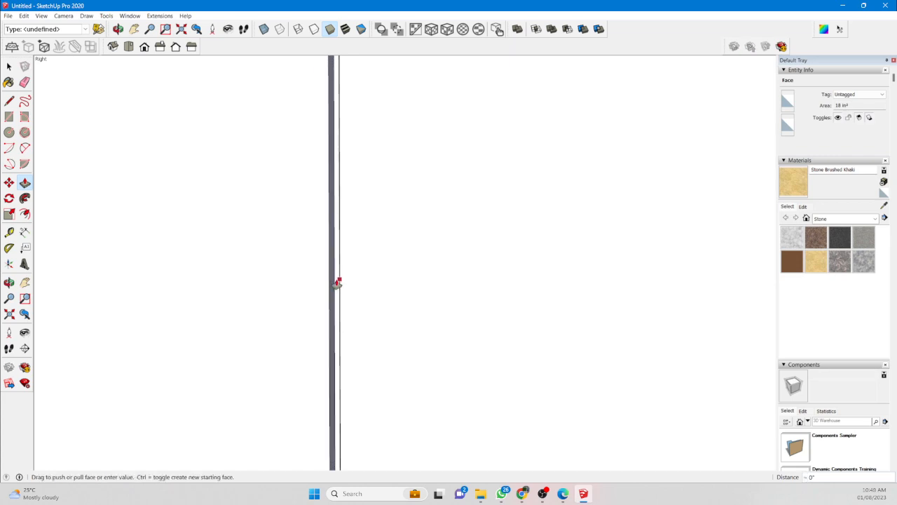
pyautogui.scroll(-1, 336, 284)
pyautogui.click(335, 284)
pyautogui.scroll(-2, 216, 248)
pyautogui.scroll(-2, 206, 245)
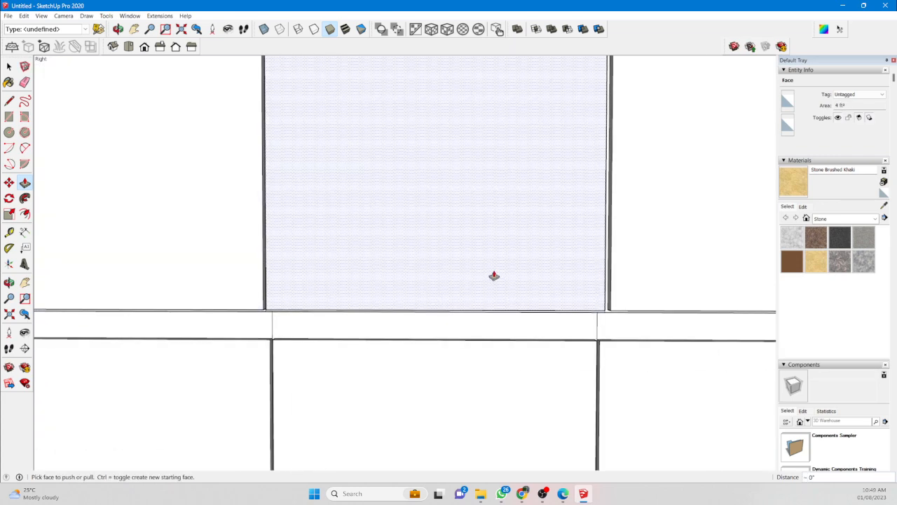
# Narrow a second vertical gap between the upper door panels by extending the adjoining panel's side face.
pyautogui.scroll(4, 611, 232)
pyautogui.scroll(-1, 580, 324)
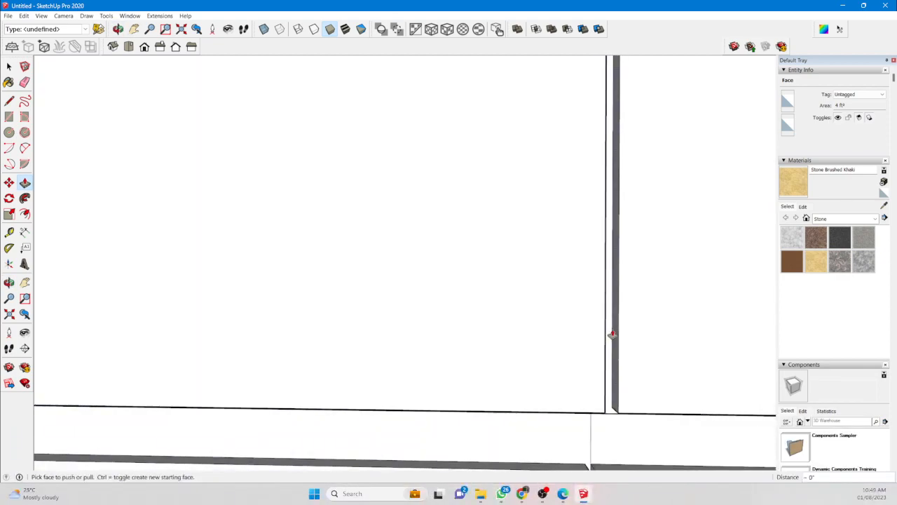
pyautogui.click(610, 331)
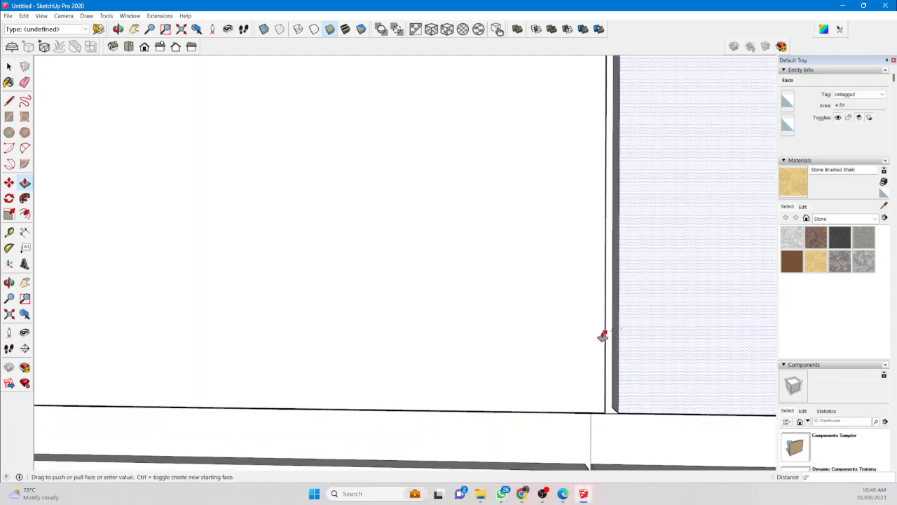
pyautogui.press('o')
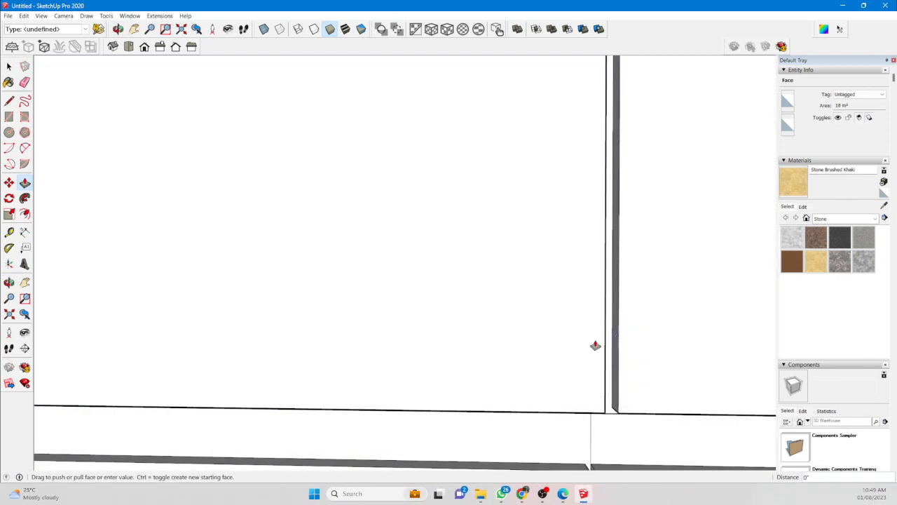
pyautogui.press('p')
pyautogui.scroll(-4, 439, 312)
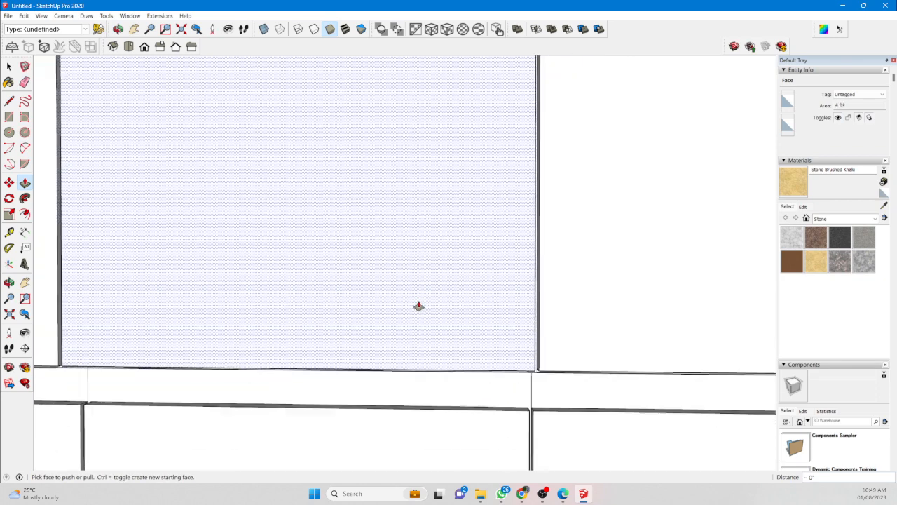
pyautogui.scroll(-2, 626, 321)
# Narrow the remaining vertical gap between the upper door panels by extending the panel's side face.
pyautogui.scroll(6, 623, 335)
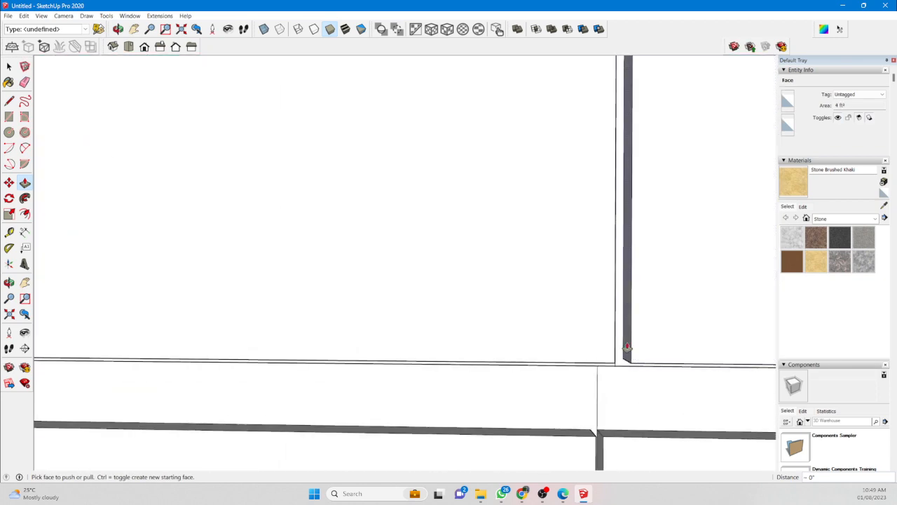
pyautogui.press('o')
pyautogui.moveTo(542, 354); pyautogui.dragTo(649, 341)
pyautogui.press('p')
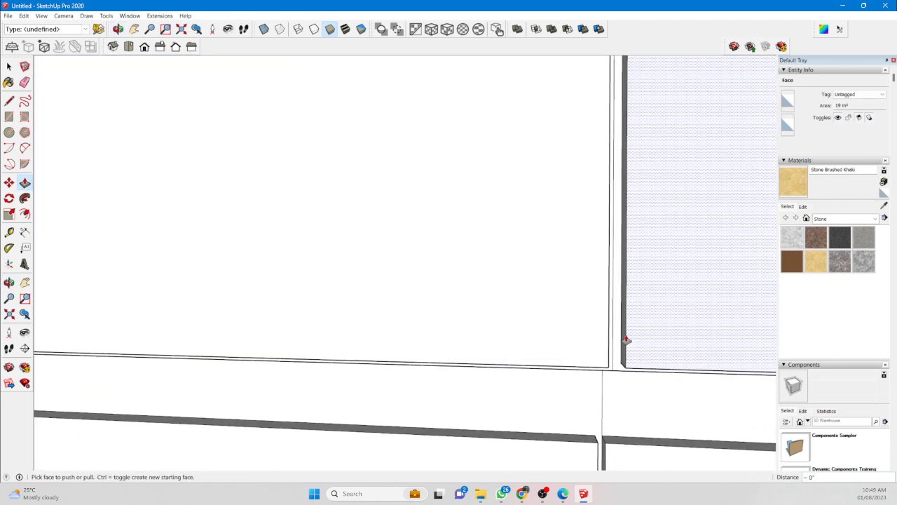
pyautogui.click(565, 349)
pyautogui.scroll(-5, 519, 223)
pyautogui.scroll(-4, 472, 218)
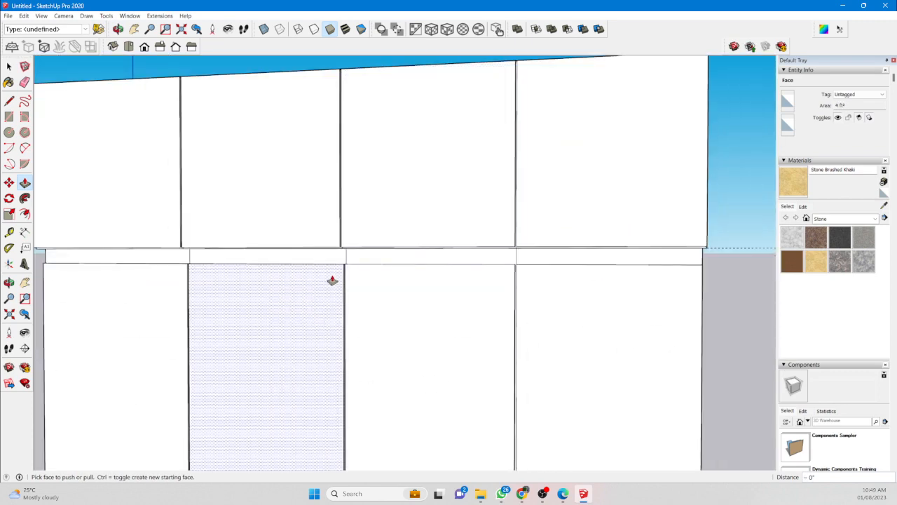
# Pull the first upper door panel's bottom face down flush with the underside of the upper cabinet.
pyautogui.moveTo(184, 181); pyautogui.dragTo(367, 220, button='middle')
pyautogui.scroll(2, 190, 207)
pyautogui.scroll(1, 293, 223)
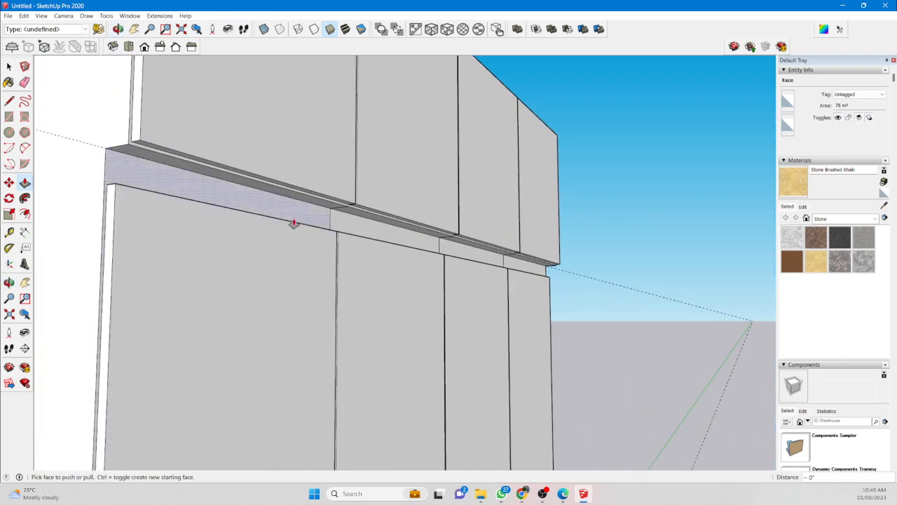
pyautogui.press('o')
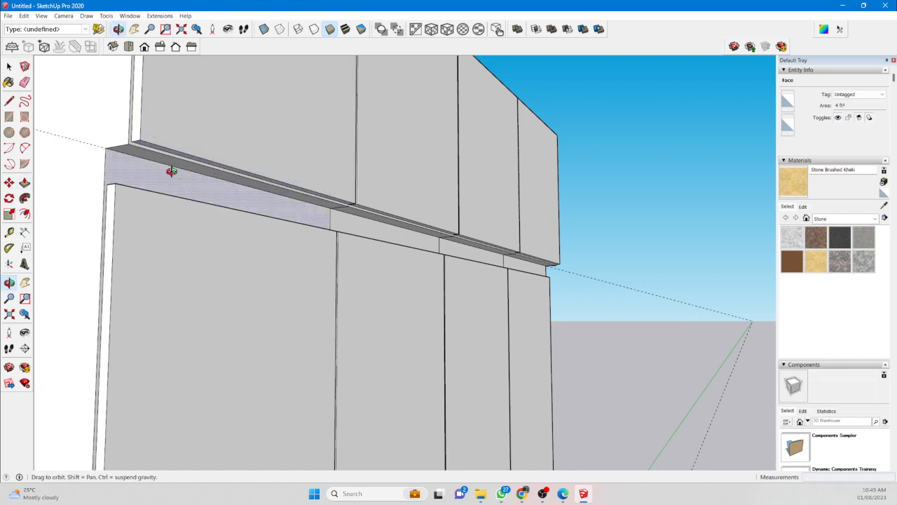
pyautogui.moveTo(172, 171); pyautogui.dragTo(218, 130, button='middle')
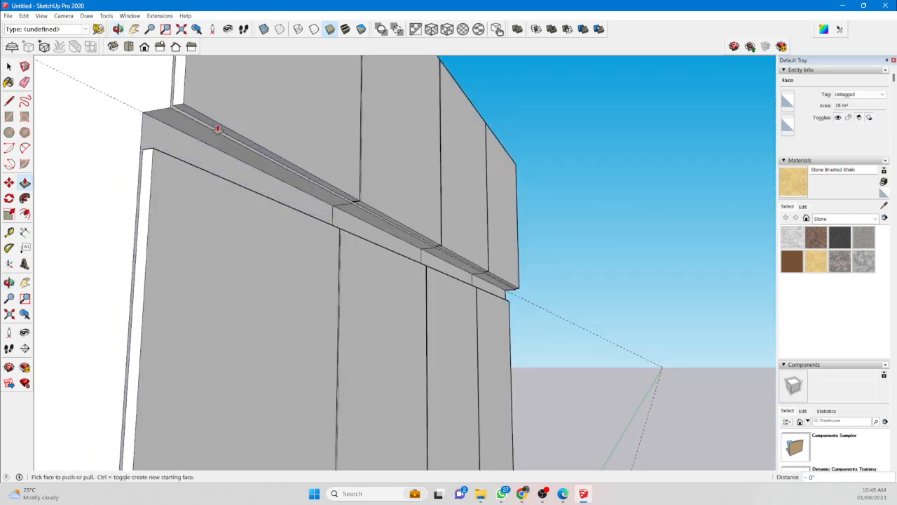
pyautogui.click(218, 136)
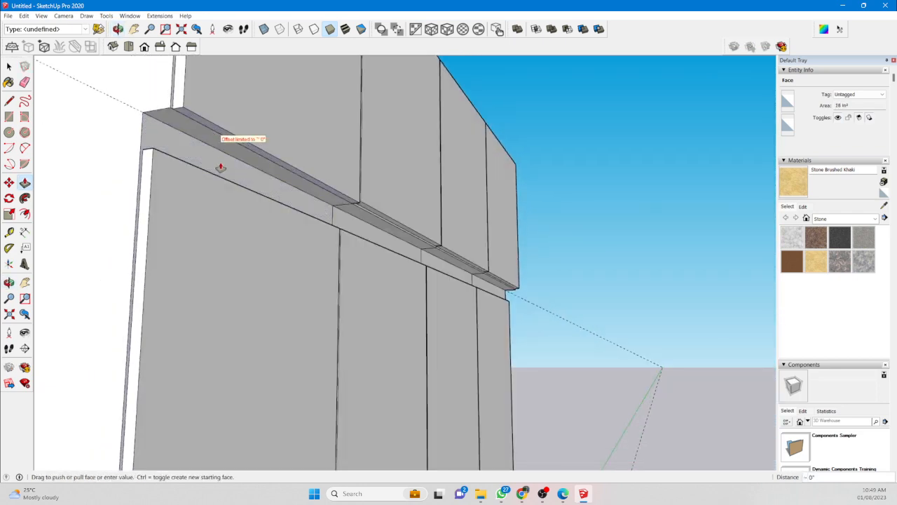
pyautogui.click(208, 165)
# Extend the bottom faces of the other upper door panels flush with the upper cabinet's underside.
pyautogui.click(367, 209)
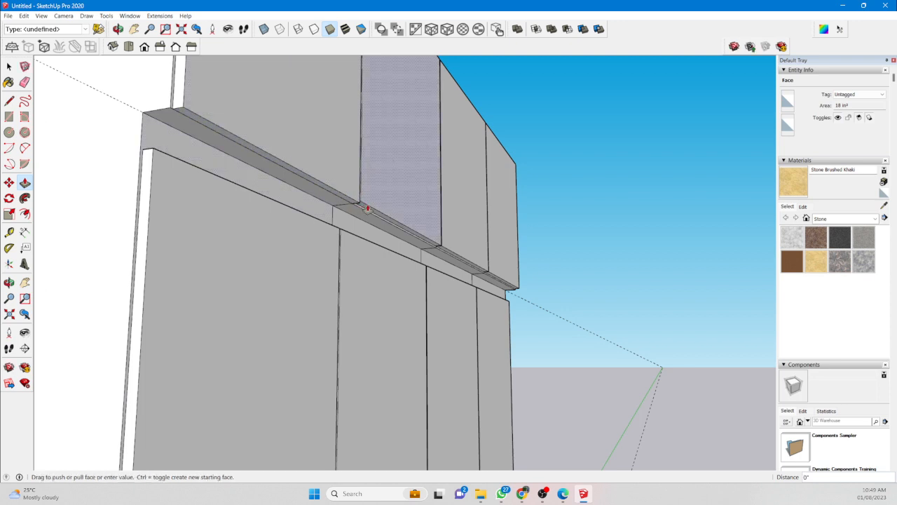
pyautogui.click(366, 212)
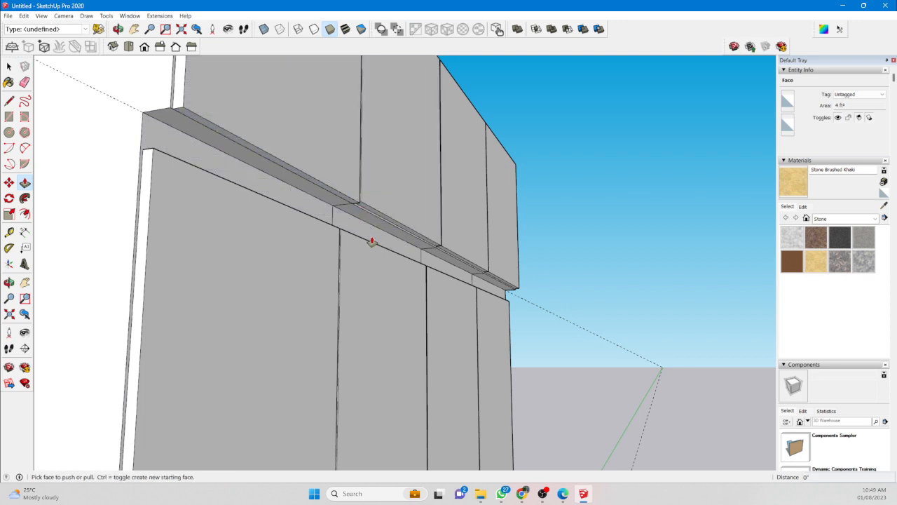
pyautogui.scroll(2, 395, 228)
pyautogui.scroll(2, 397, 225)
pyautogui.click(388, 216)
pyautogui.click(383, 226)
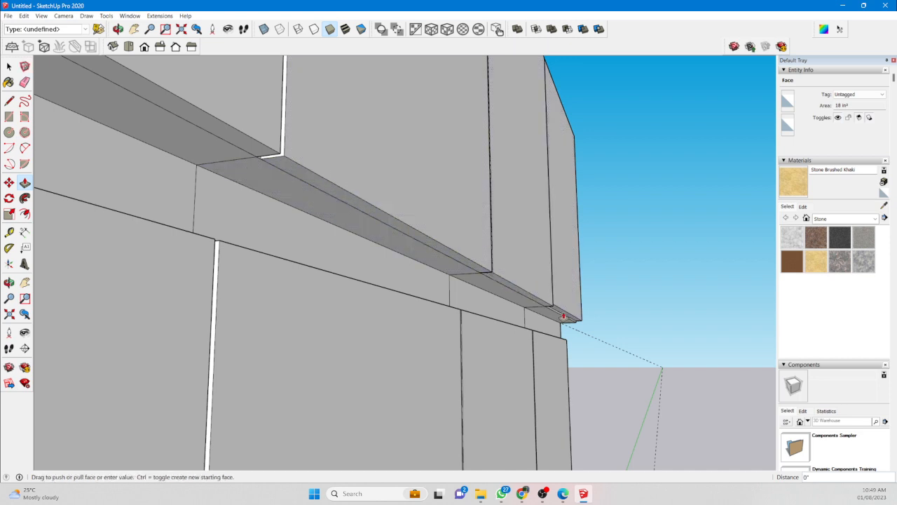
pyautogui.moveTo(439, 304); pyautogui.dragTo(168, 148, button='middle')
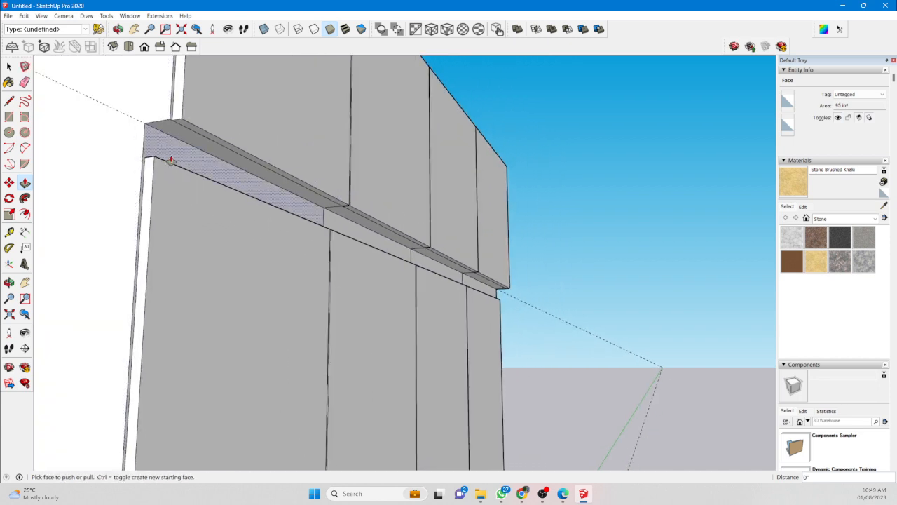
# Pull the first upper door panel's bottom face 1" down below the upper cabinet's underside.
pyautogui.click(199, 133)
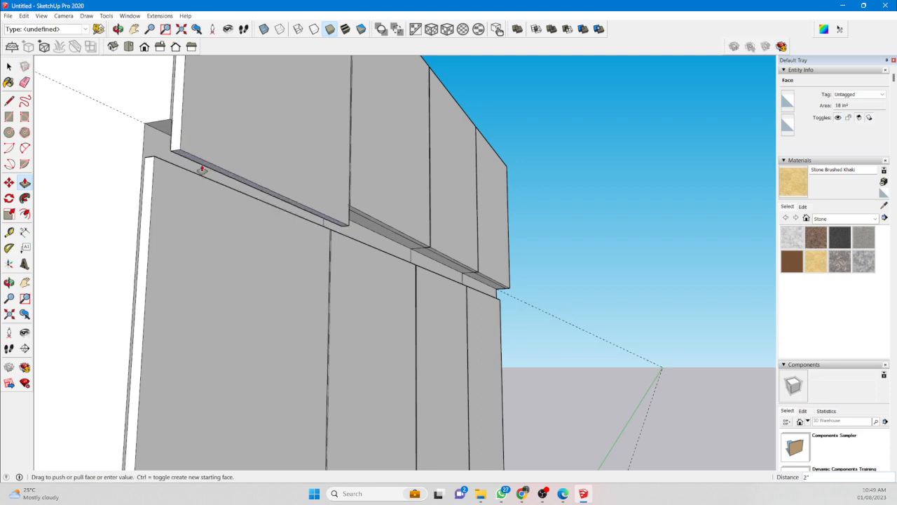
pyautogui.click(201, 170)
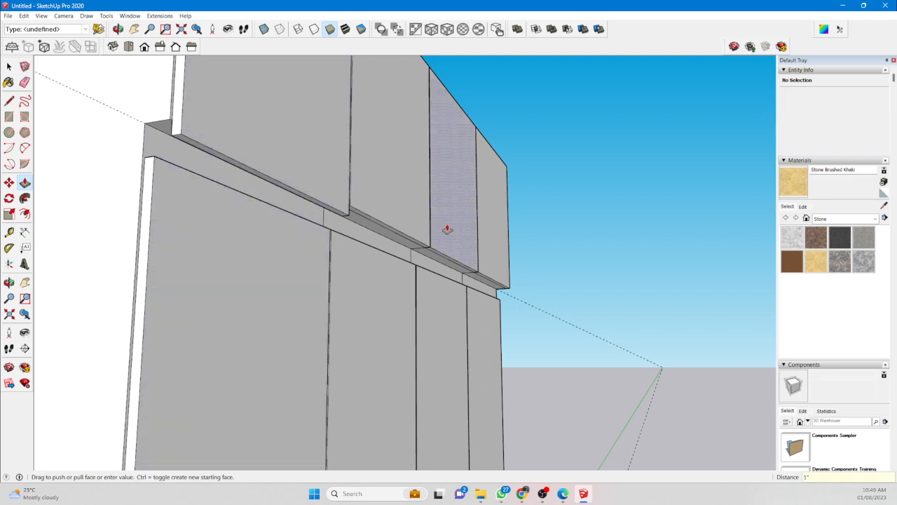
pyautogui.moveTo(445, 227); pyautogui.dragTo(291, 242, button='middle')
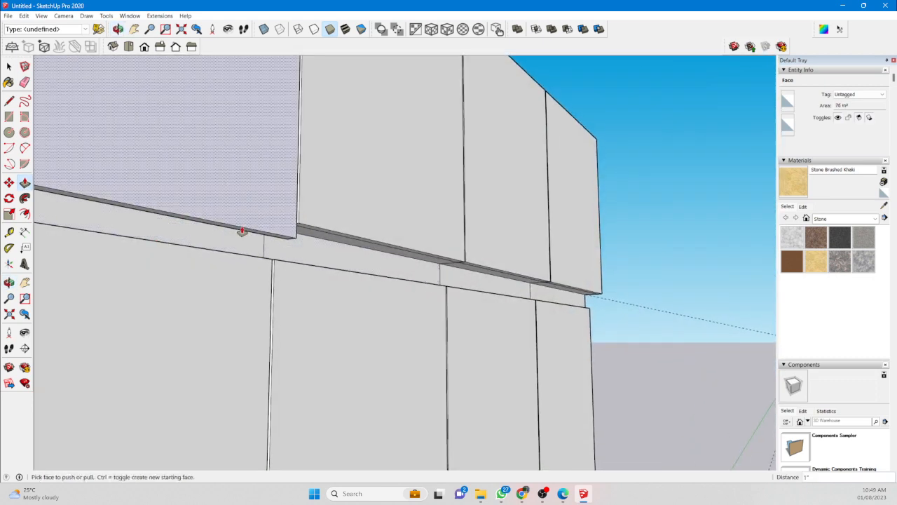
# Pull the bottom faces of the remaining three upper door panels 1" down below the upper cabinet's underside.
pyautogui.scroll(1, 326, 226)
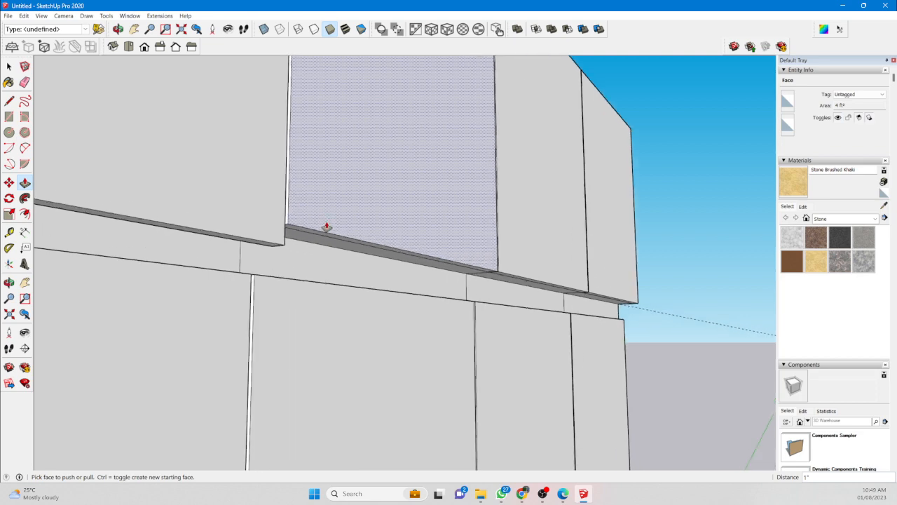
pyautogui.click(348, 243)
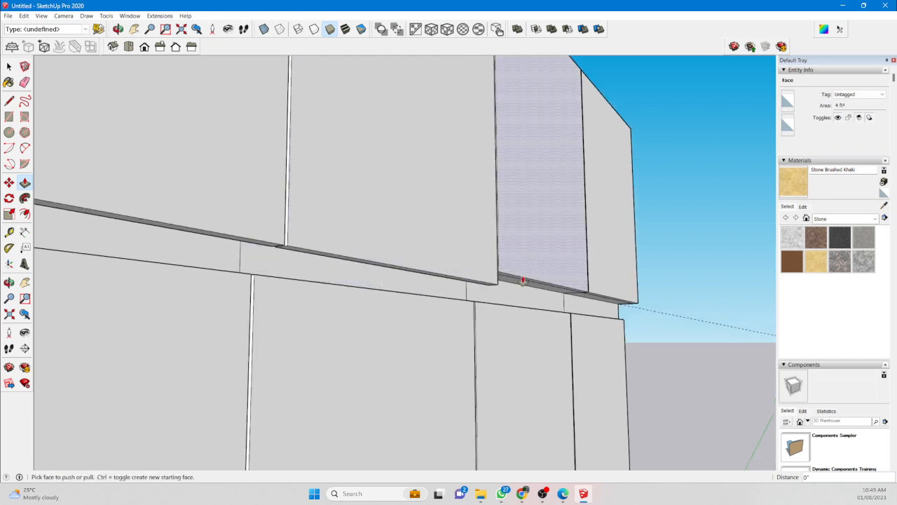
pyautogui.click(523, 280)
pyautogui.click(521, 282)
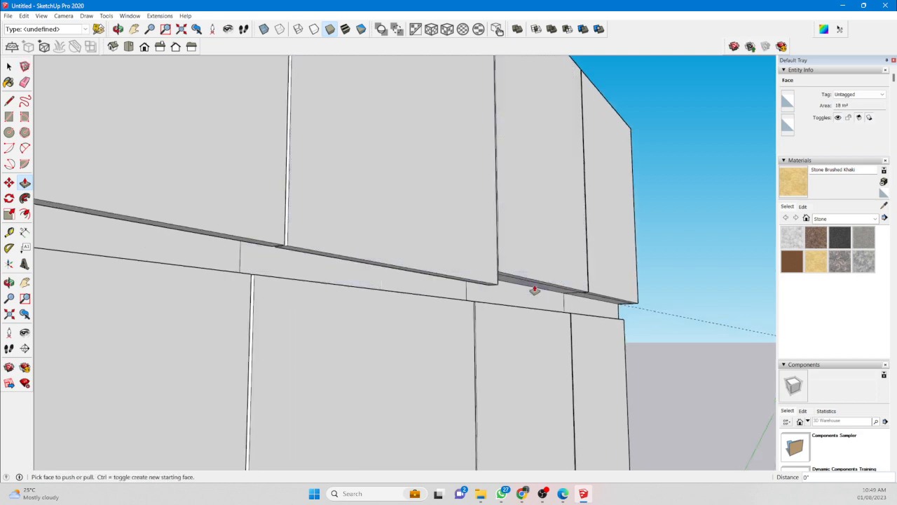
pyautogui.moveTo(533, 292); pyautogui.dragTo(493, 227, button='middle')
pyautogui.doubleClick(491, 218)
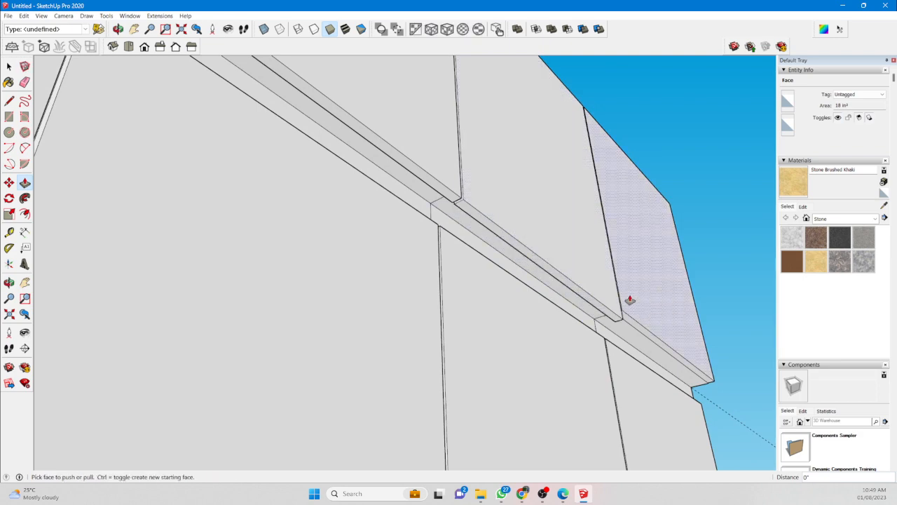
pyautogui.doubleClick(633, 326)
# Examine the upper door panels' overhang below the cabinet's underside from the end, close up and along the front.
pyautogui.moveTo(592, 242); pyautogui.dragTo(322, 310, button='middle')
pyautogui.scroll(-3, 593, 232)
pyautogui.scroll(-3, 593, 232)
pyautogui.moveTo(288, 268); pyautogui.dragTo(411, 276, button='middle')
pyautogui.scroll(5, 411, 275)
pyautogui.scroll(6, 411, 275)
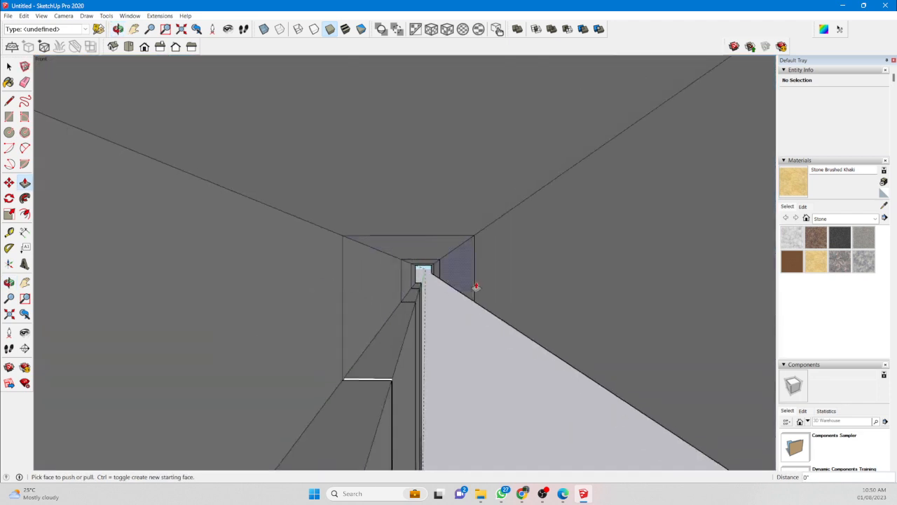
pyautogui.scroll(-5, 481, 293)
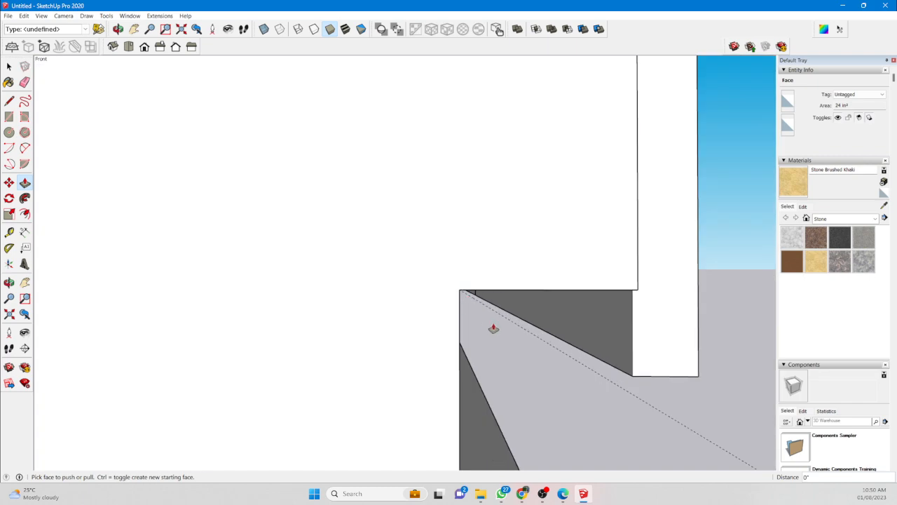
pyautogui.moveTo(495, 327); pyautogui.dragTo(413, 257, button='middle')
pyautogui.scroll(-7, 419, 255)
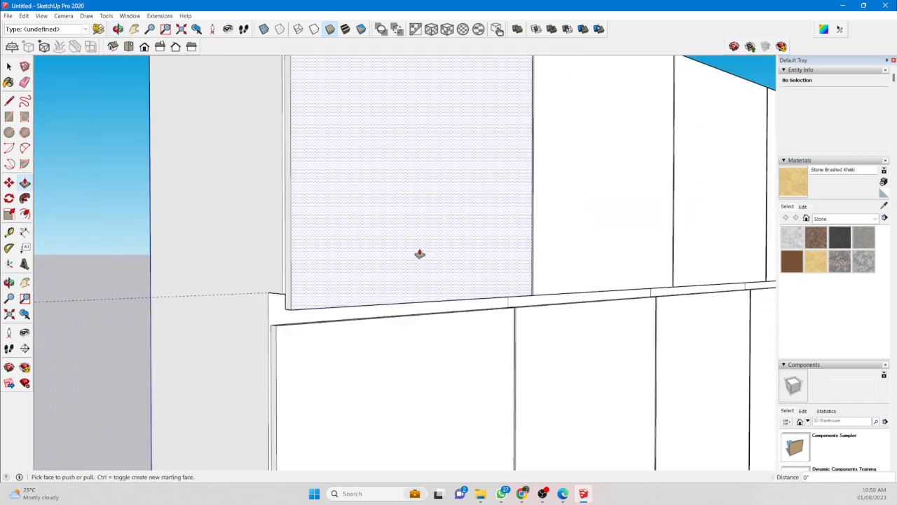
pyautogui.moveTo(598, 309); pyautogui.dragTo(276, 315, button='middle')
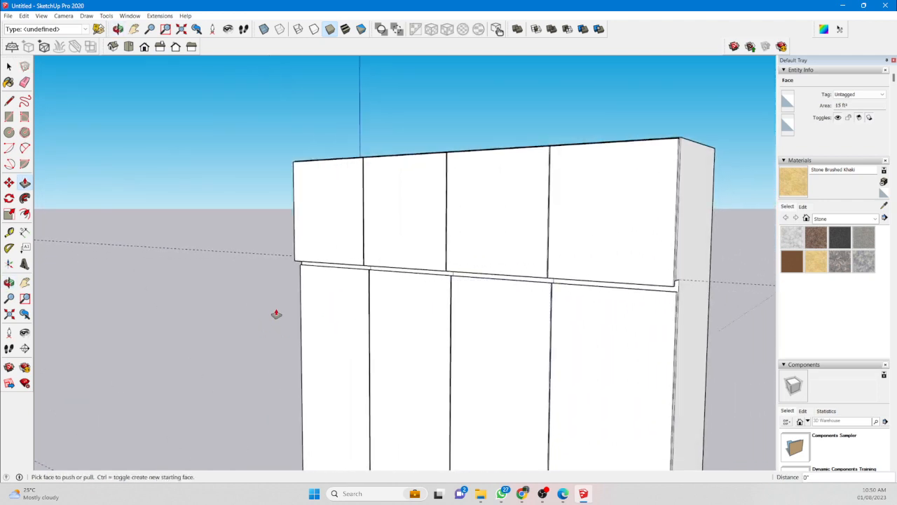
pyautogui.scroll(-6, 290, 246)
pyautogui.moveTo(371, 265); pyautogui.dragTo(613, 288, button='middle')
# Draw a rectangle about 13' 6" by 2' on the ground beside the wardrobe.
pyautogui.press('p')
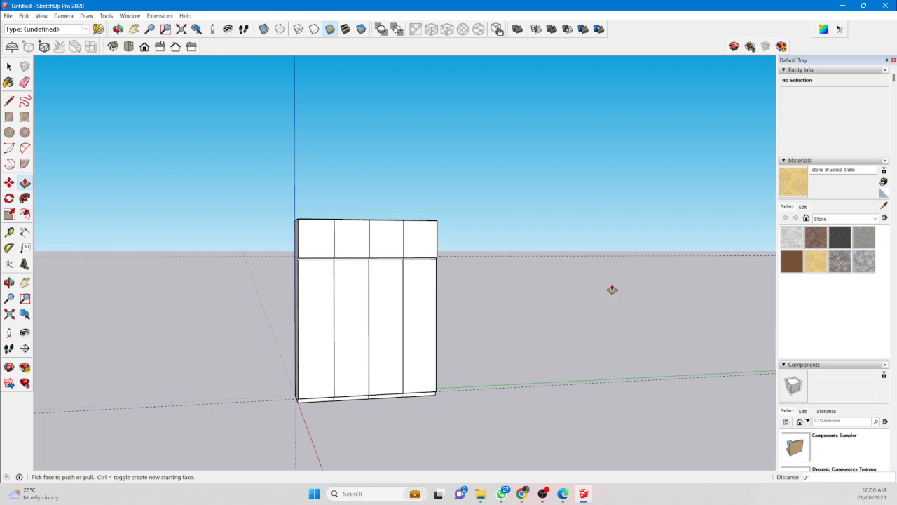
pyautogui.scroll(1, 603, 282)
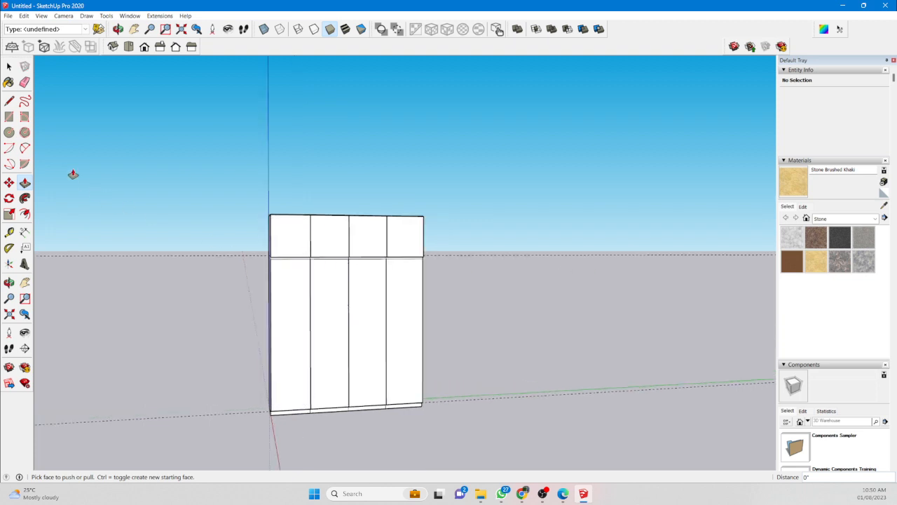
pyautogui.click(9, 117)
pyautogui.click(547, 390)
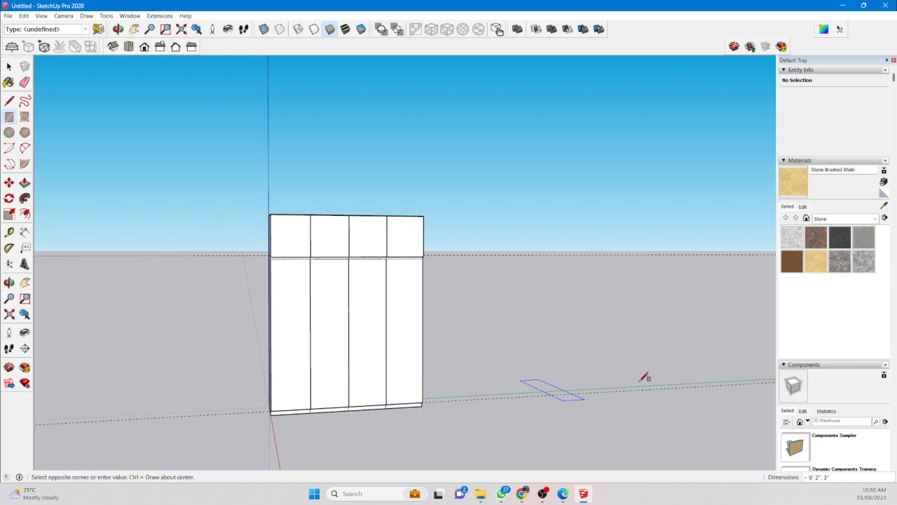
pyautogui.click(631, 437)
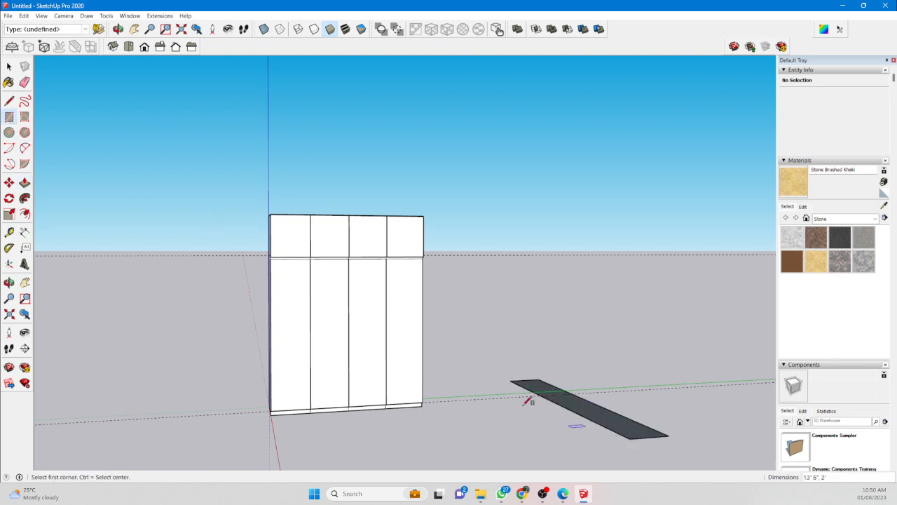
pyautogui.click(9, 101)
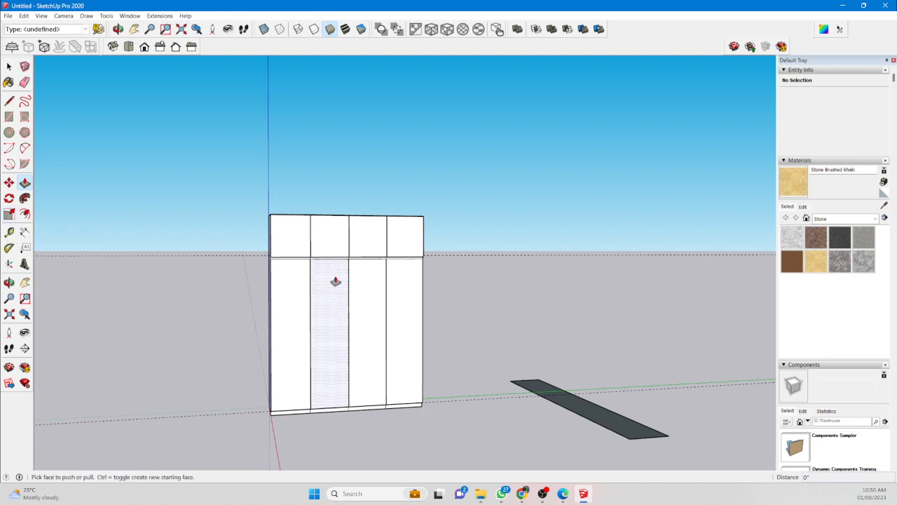
# Delete the ground rectangle beside the wardrobe and the remaining dashed guide lines.
pyautogui.press('space')
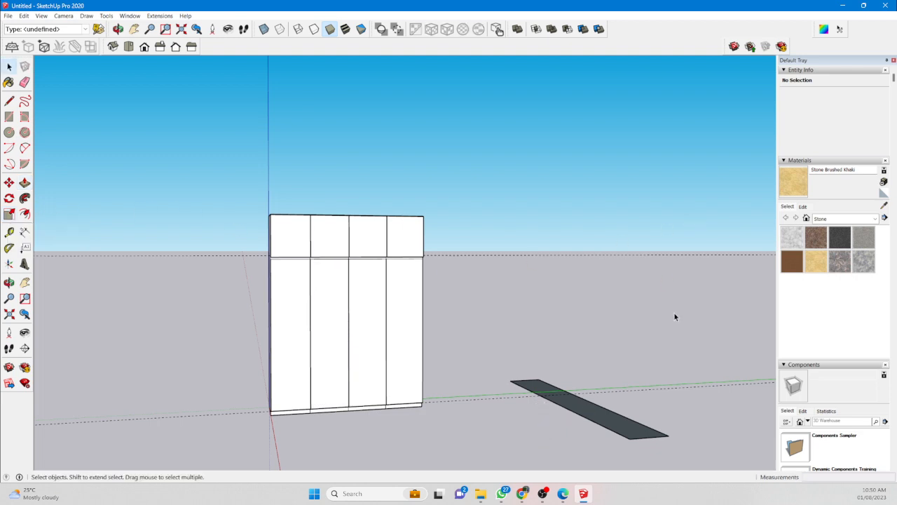
pyautogui.moveTo(675, 315); pyautogui.dragTo(485, 452)
pyautogui.click(763, 286)
pyautogui.press('Delete')
pyautogui.moveTo(600, 207); pyautogui.dragTo(561, 298)
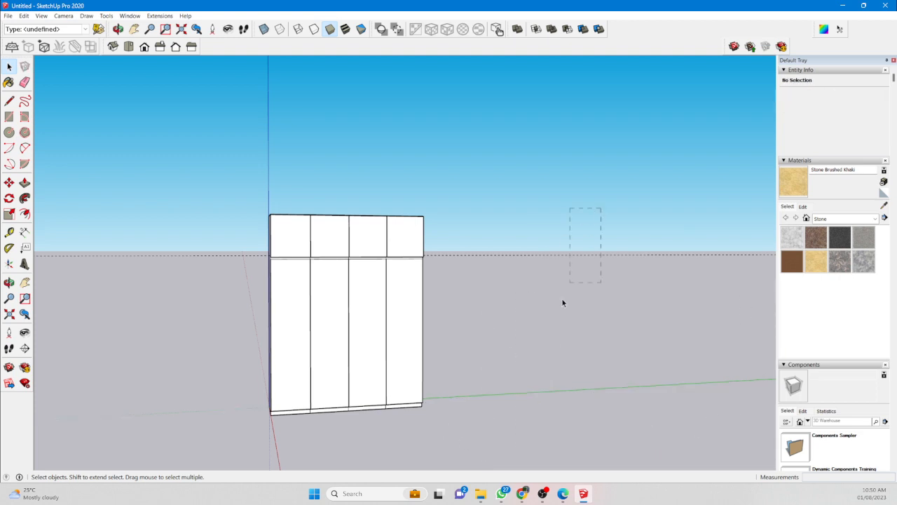
pyautogui.click(536, 352)
pyautogui.moveTo(540, 351); pyautogui.dragTo(392, 333, button='middle')
pyautogui.scroll(2, 335, 369)
pyautogui.scroll(2, 476, 194)
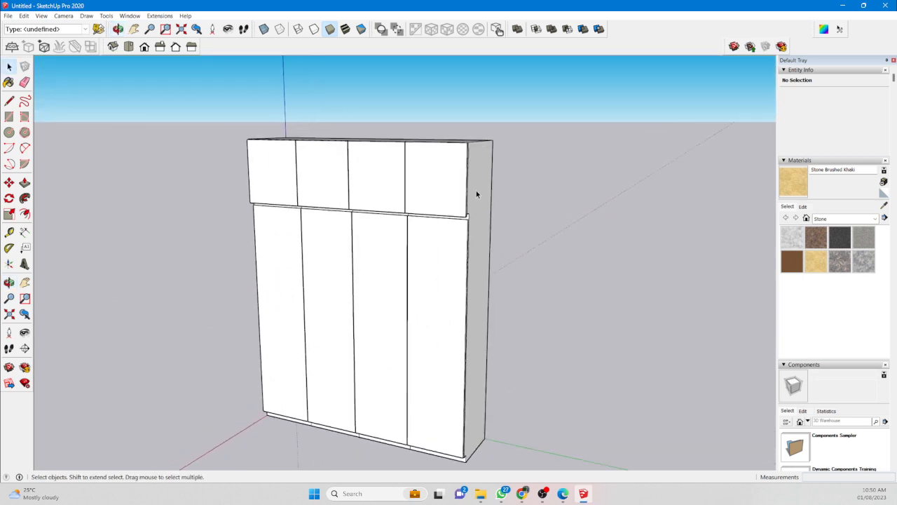
pyautogui.moveTo(514, 314); pyautogui.dragTo(685, 262, button='middle')
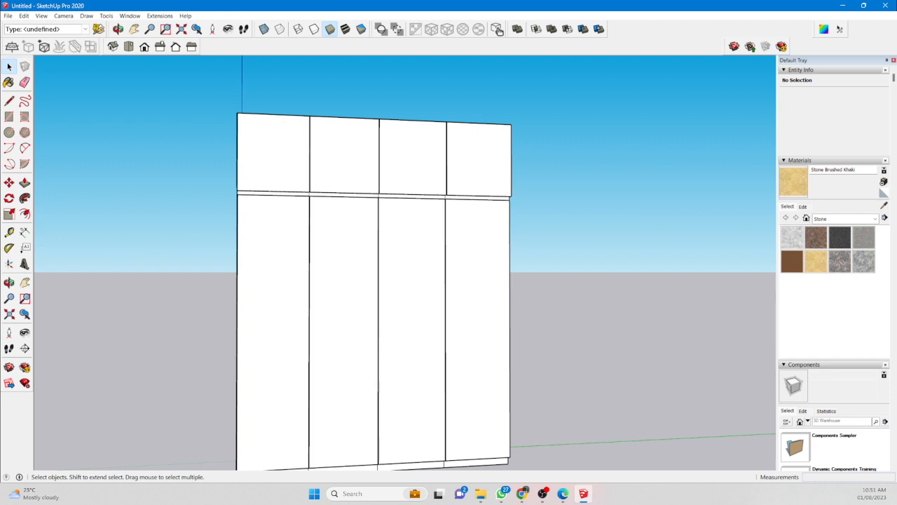
pyautogui.click(543, 493)
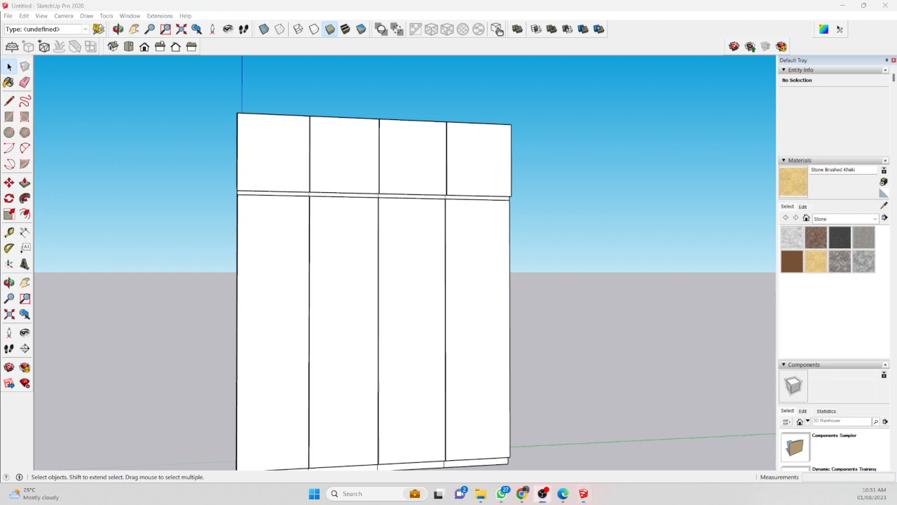